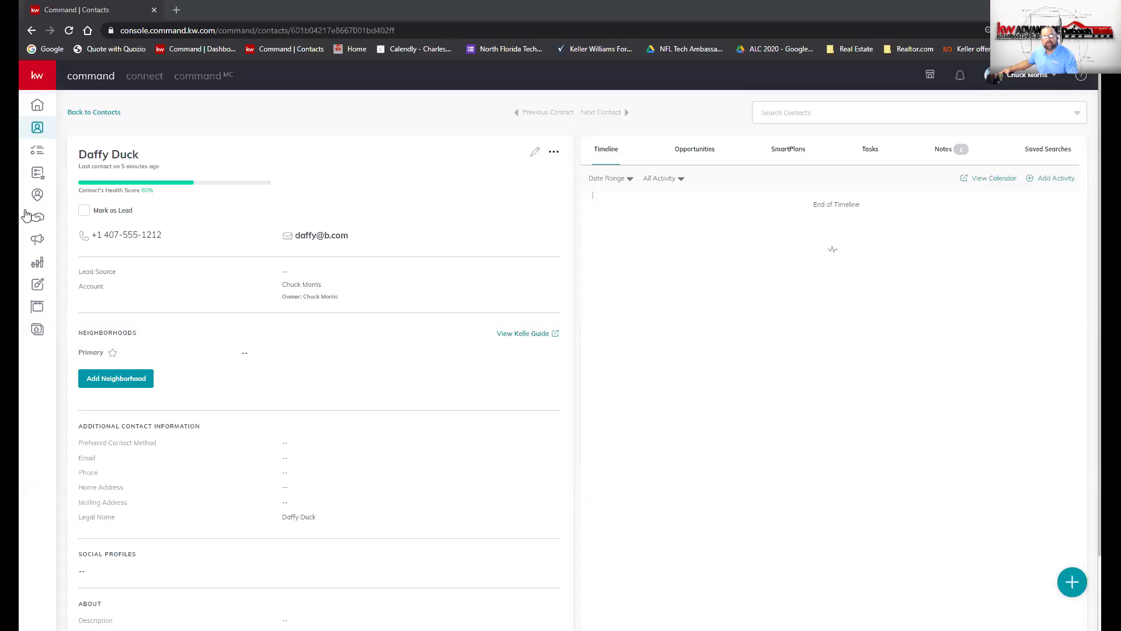
# - View the Opportunities pipeline, check the personal tab showing $0 GCI, then go to Contacts
pyautogui.click(37, 218)
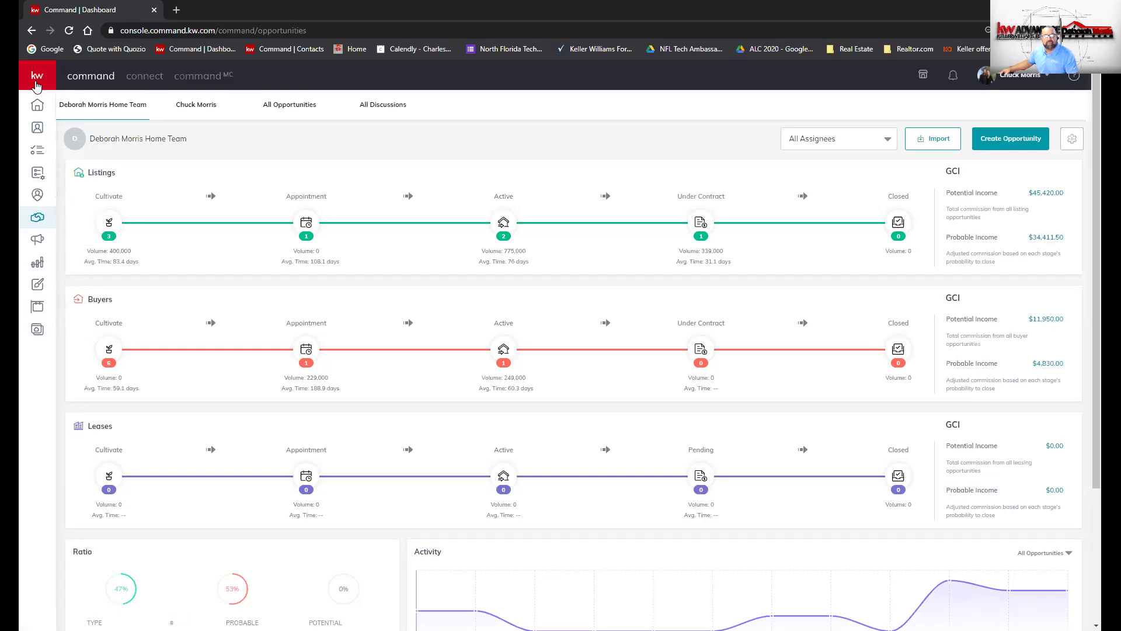
pyautogui.click(36, 81)
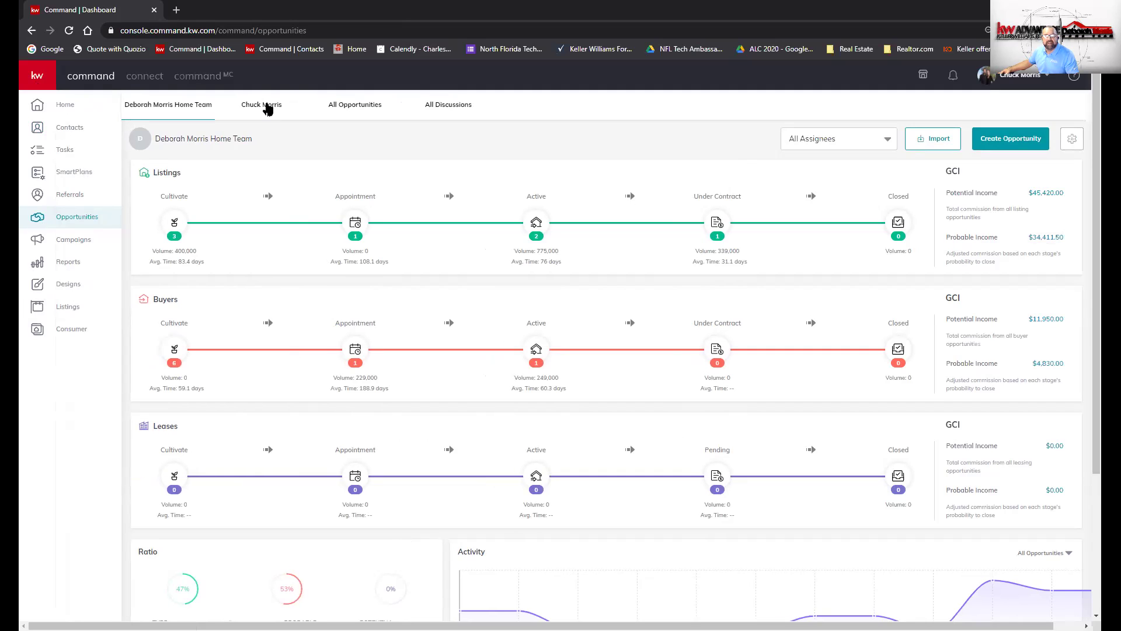
pyautogui.click(268, 107)
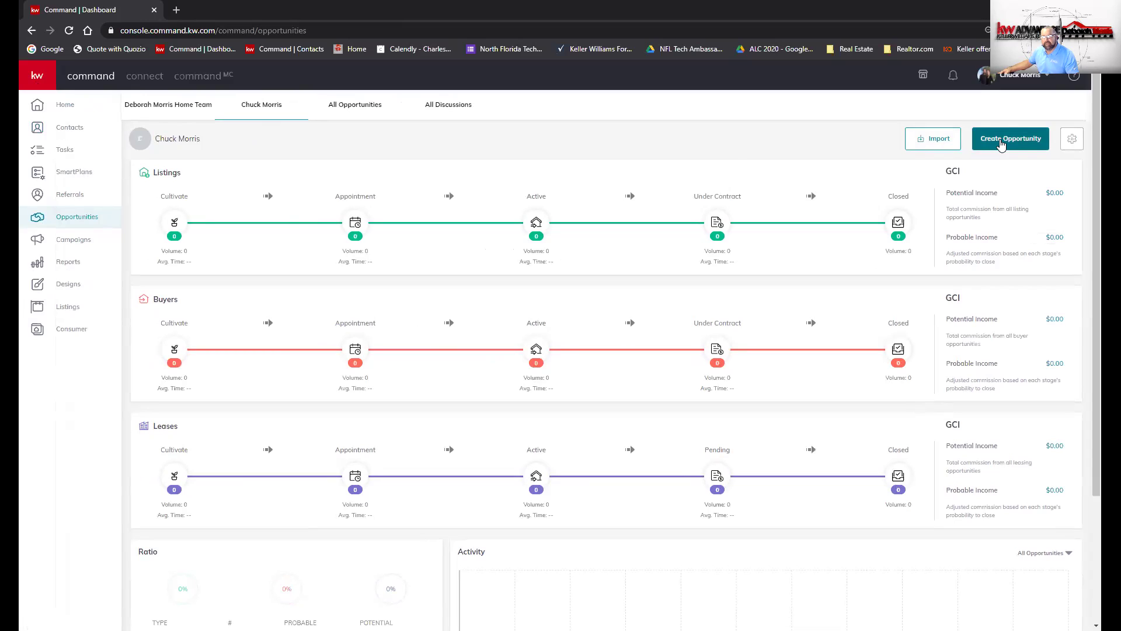
pyautogui.click(69, 129)
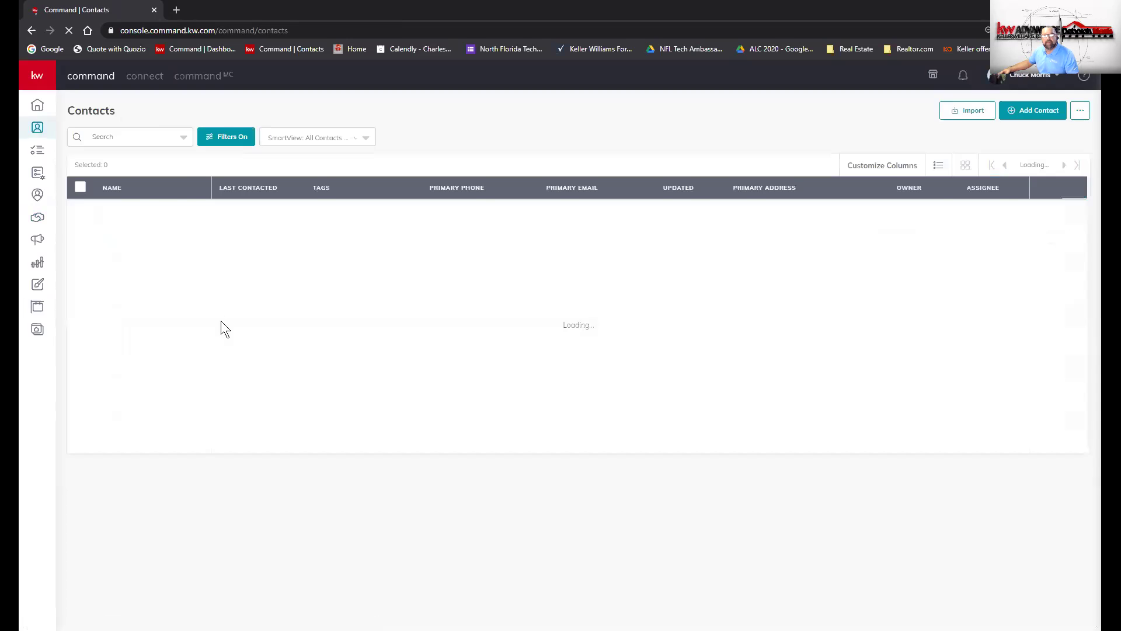
# - Search contacts by name, open the demo contact's empty Opportunities tab and start a new opportunity
pyautogui.click(131, 170)
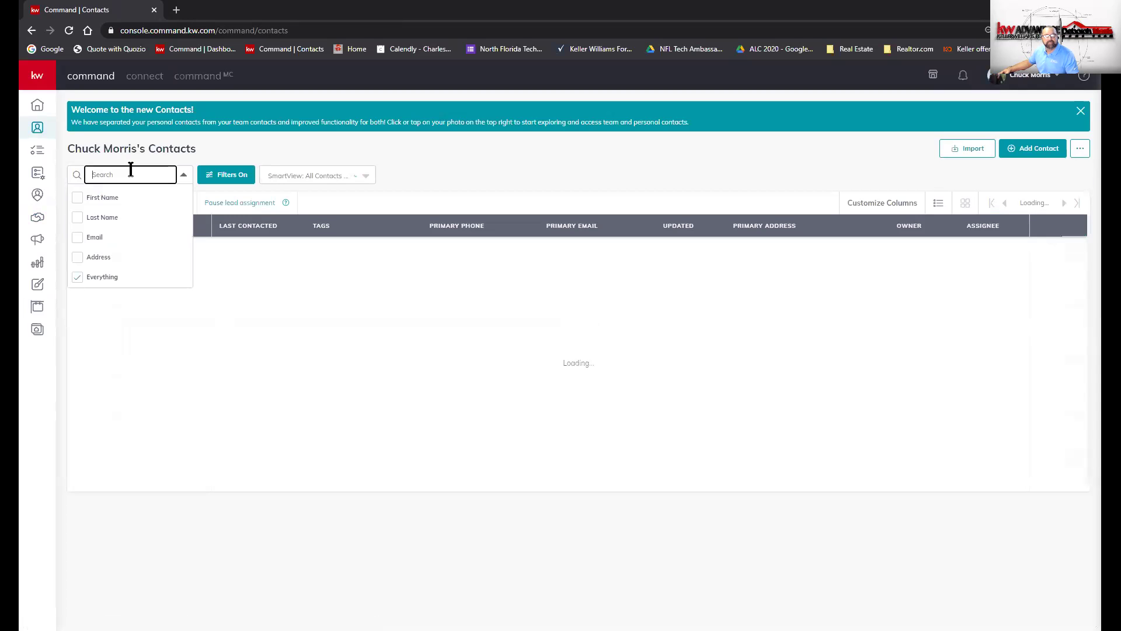
pyautogui.write('doff')
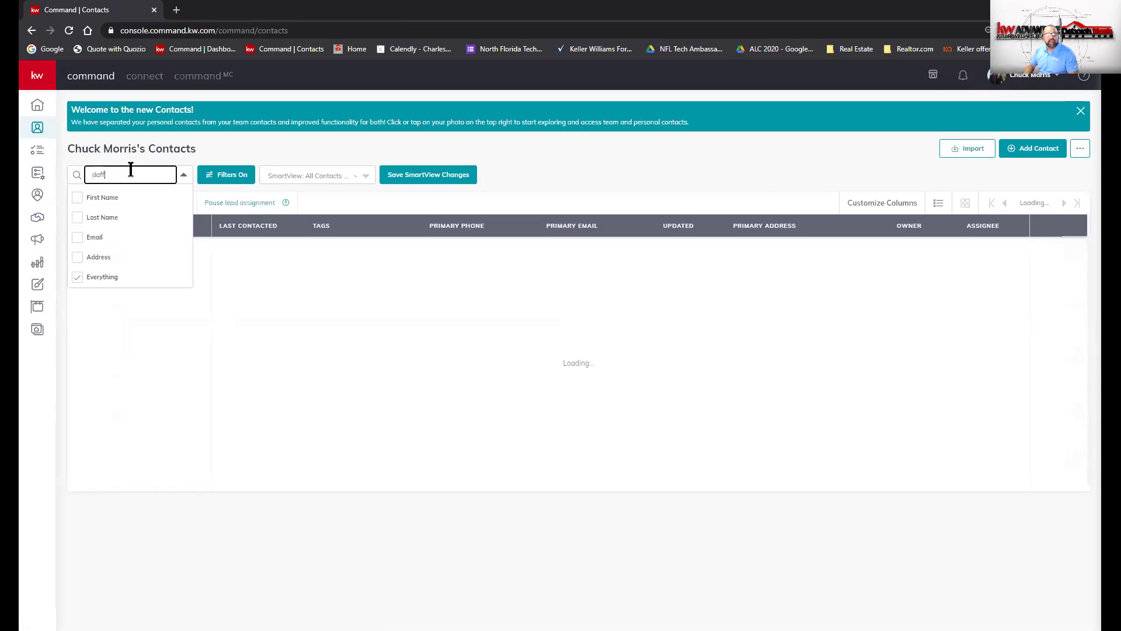
pyautogui.write('y')
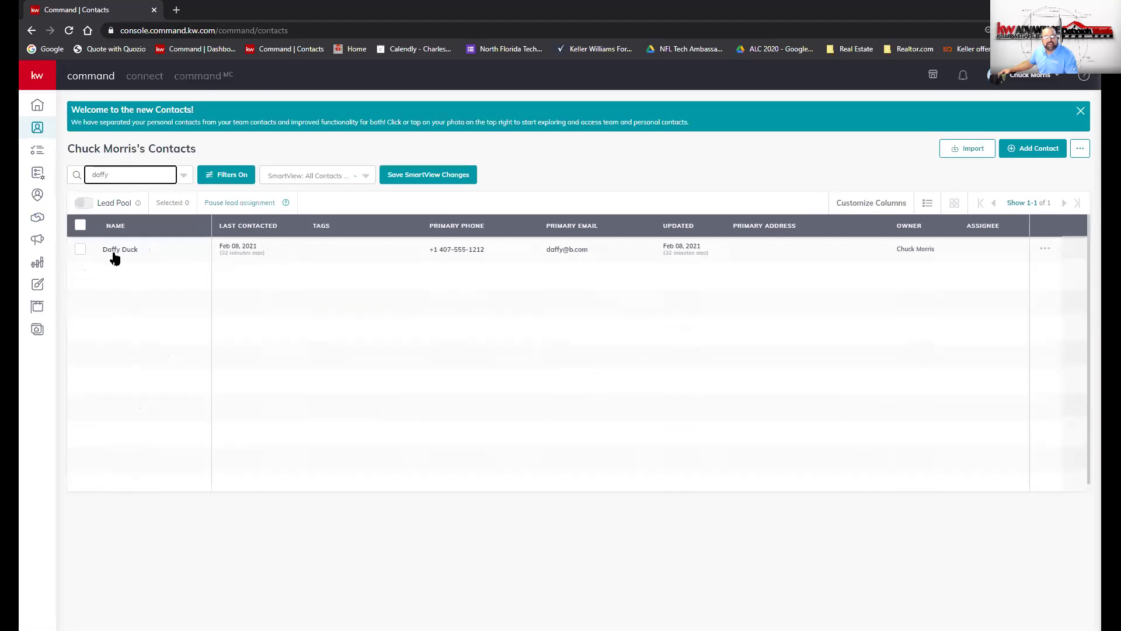
pyautogui.click(117, 250)
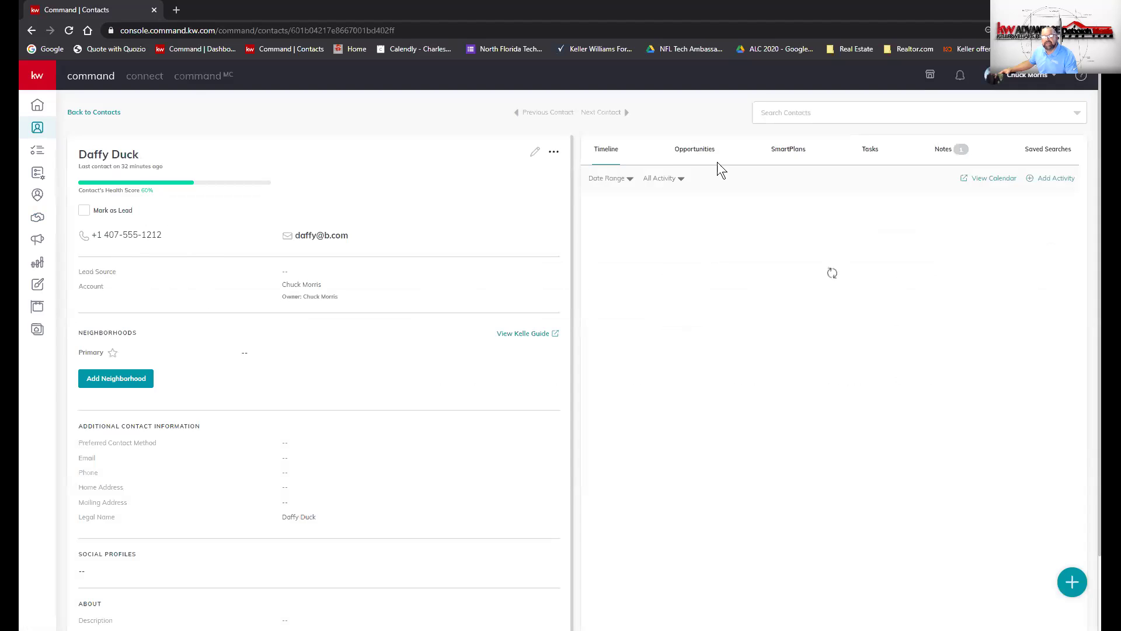
pyautogui.click(696, 154)
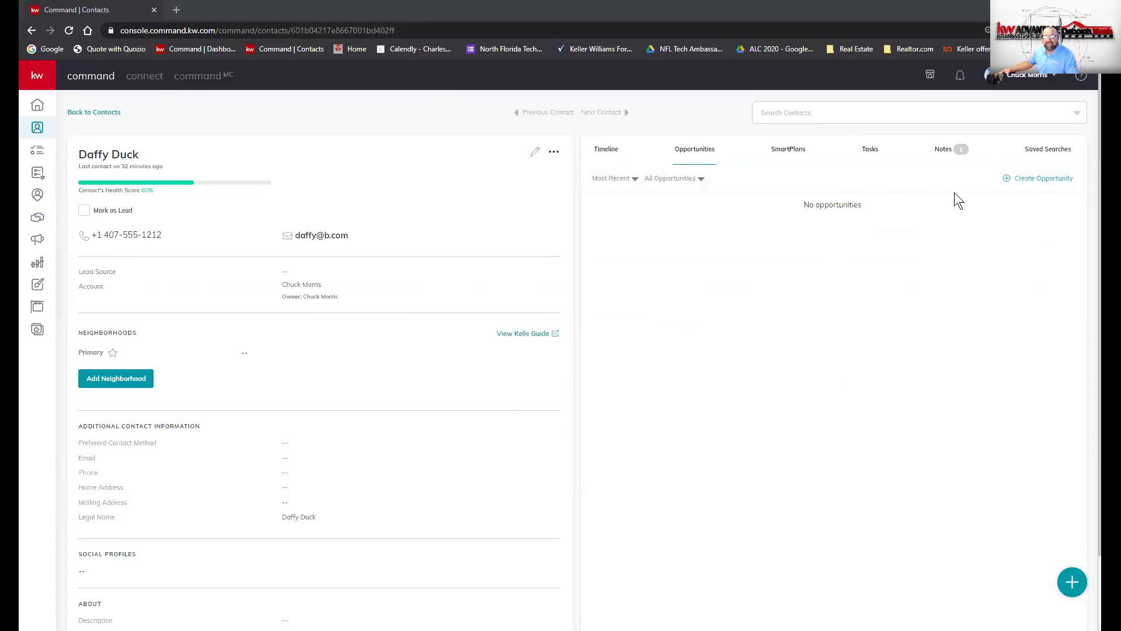
pyautogui.click(1033, 183)
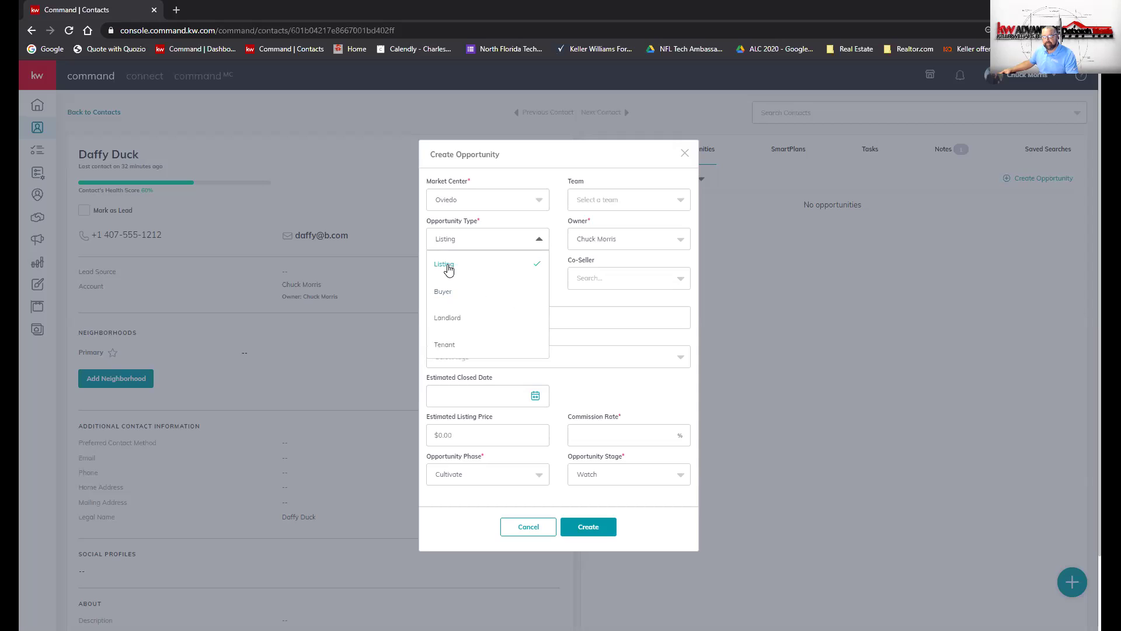
# - Create a Listing opportunity tagged Test with 3% commission and $100,000 estimated listing price
pyautogui.click(447, 267)
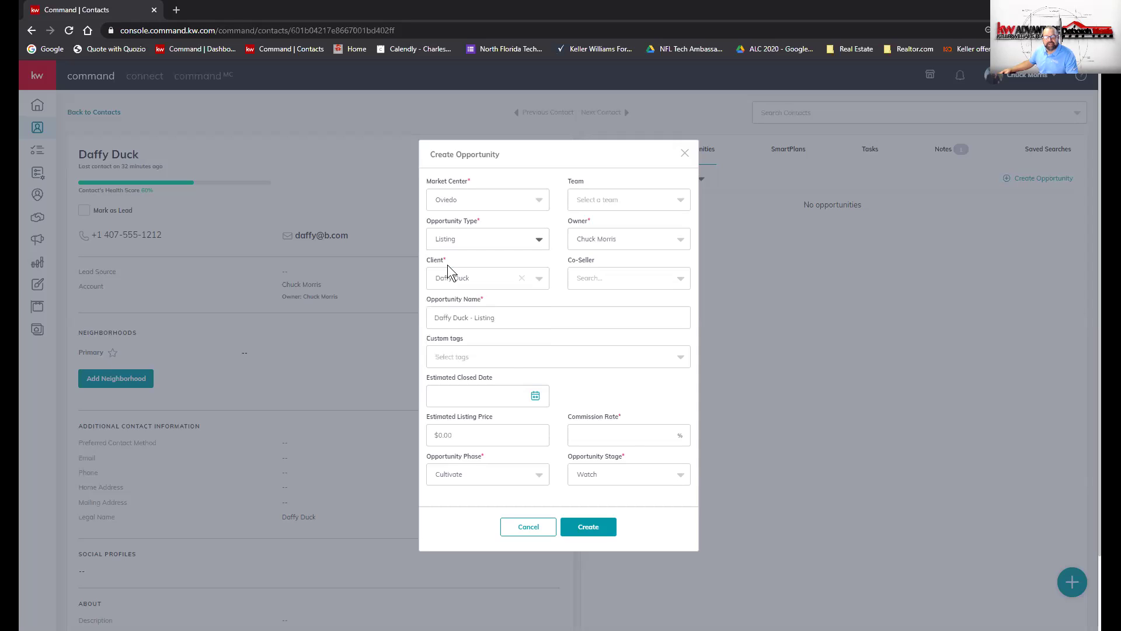
pyautogui.click(505, 358)
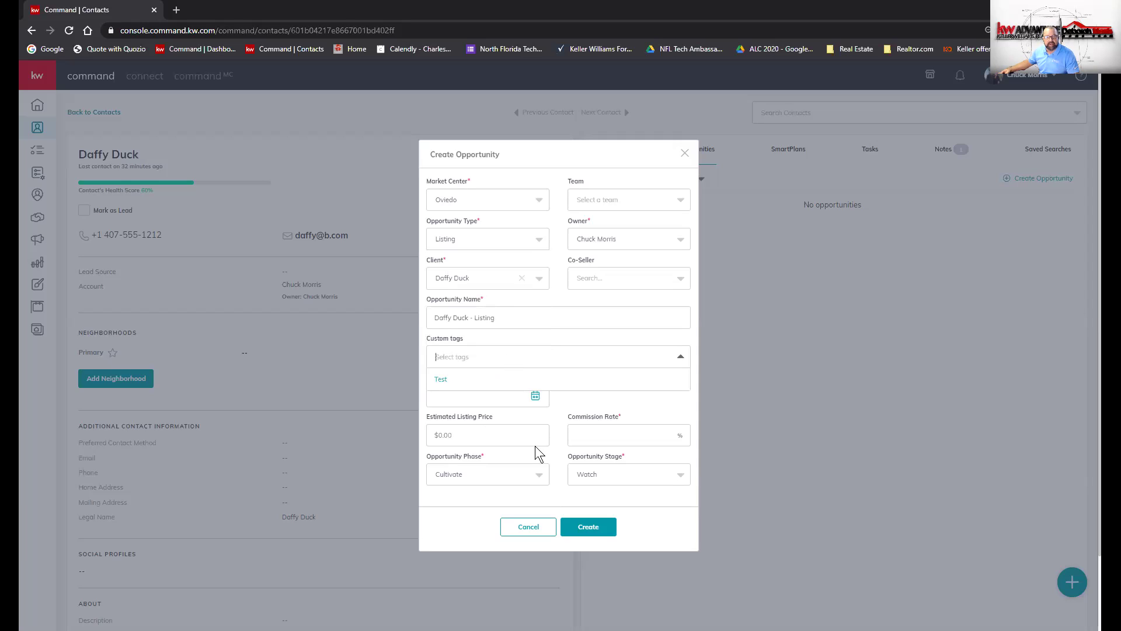
pyautogui.click(639, 434)
pyautogui.write('3')
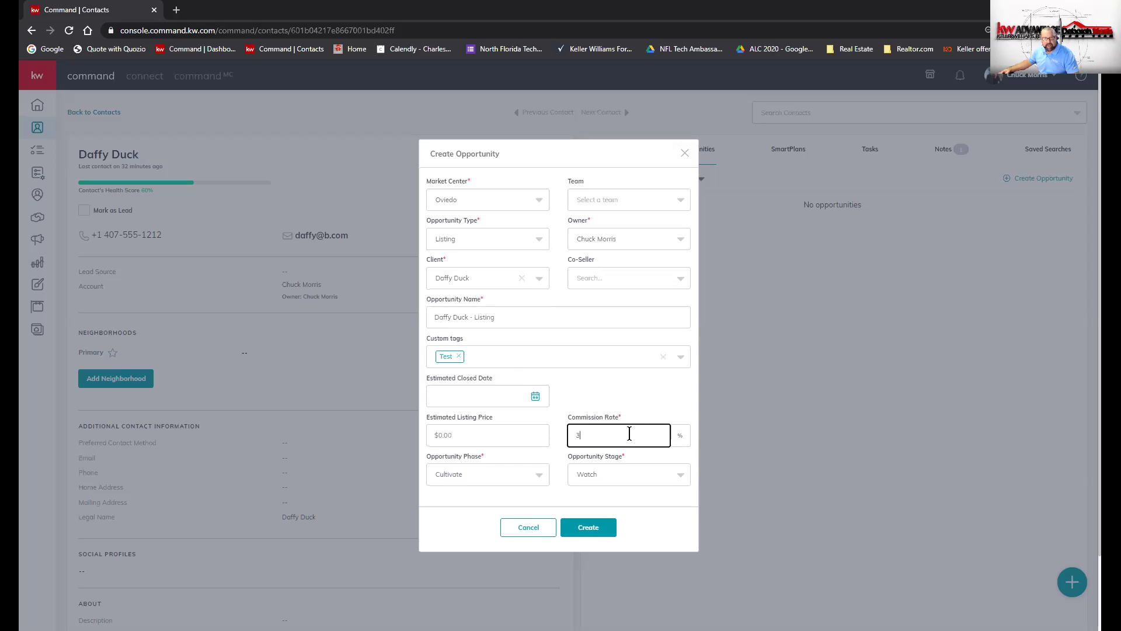
pyautogui.click(486, 432)
pyautogui.write('10,000')
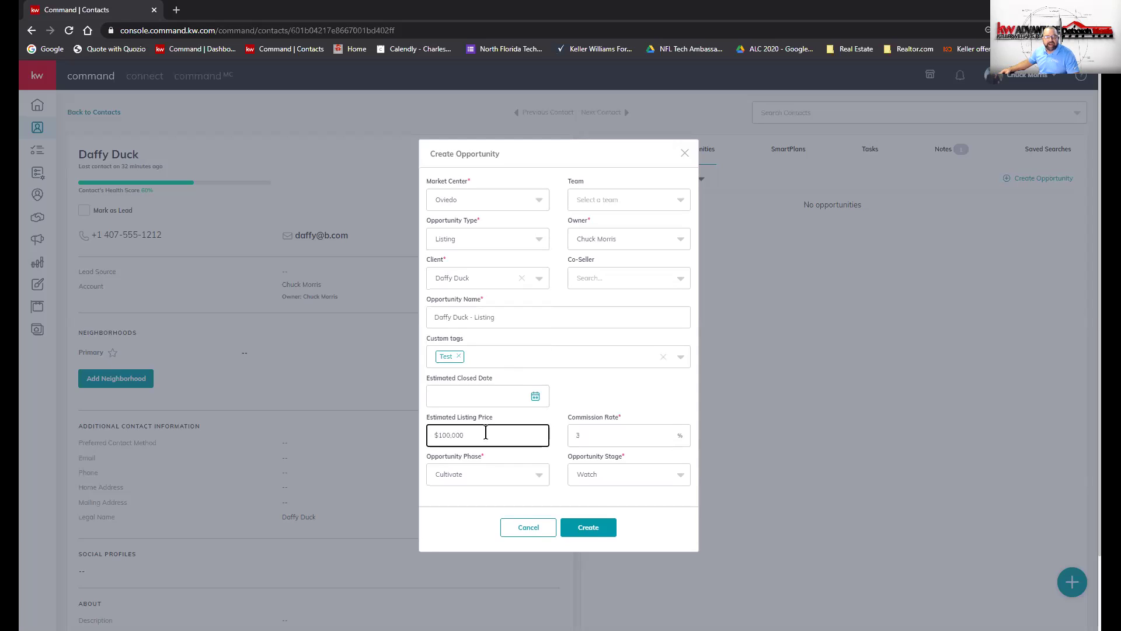
pyautogui.click(584, 531)
pyautogui.click(584, 529)
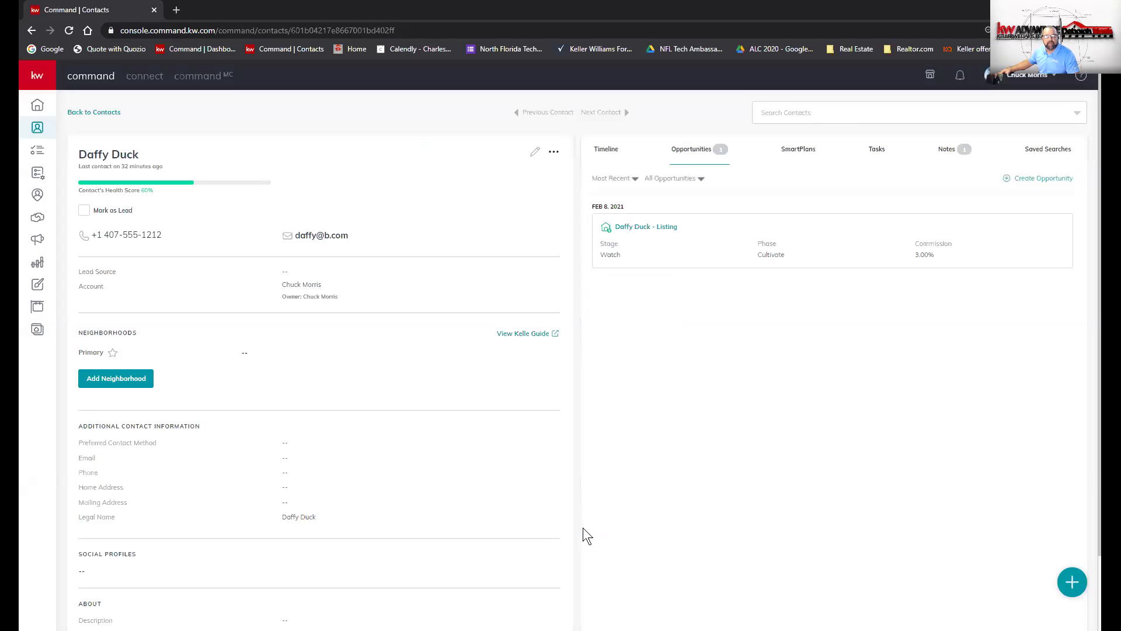
# - Open the new listing opportunity card to see its details page
pyautogui.click(658, 229)
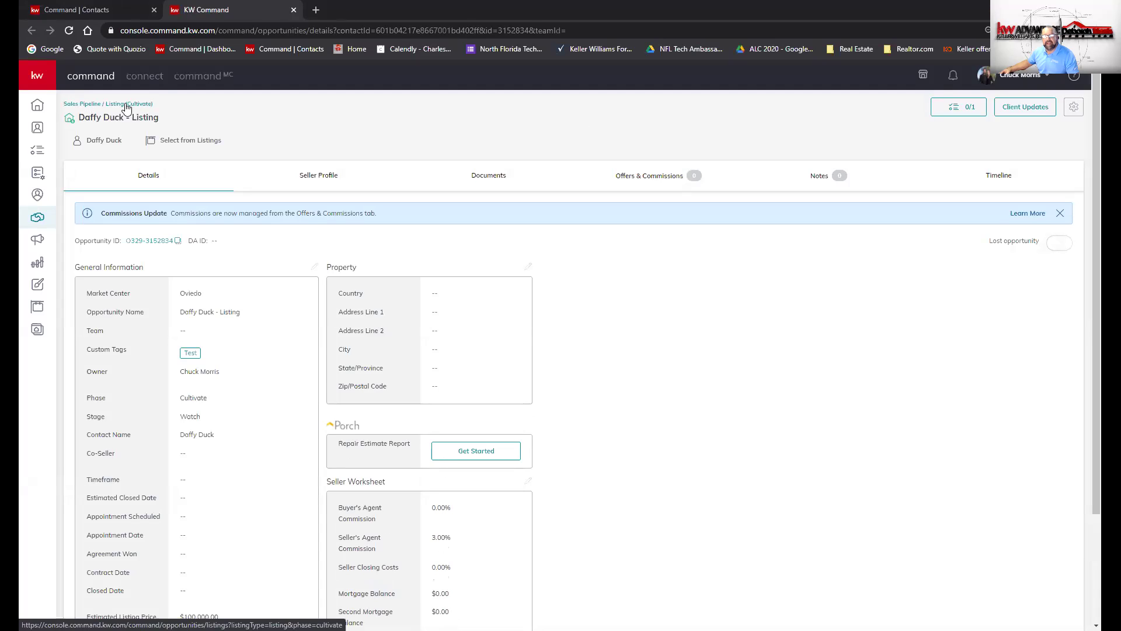
# - From the Listing (Cultivate) board, archive the test listing opportunity card
pyautogui.click(126, 105)
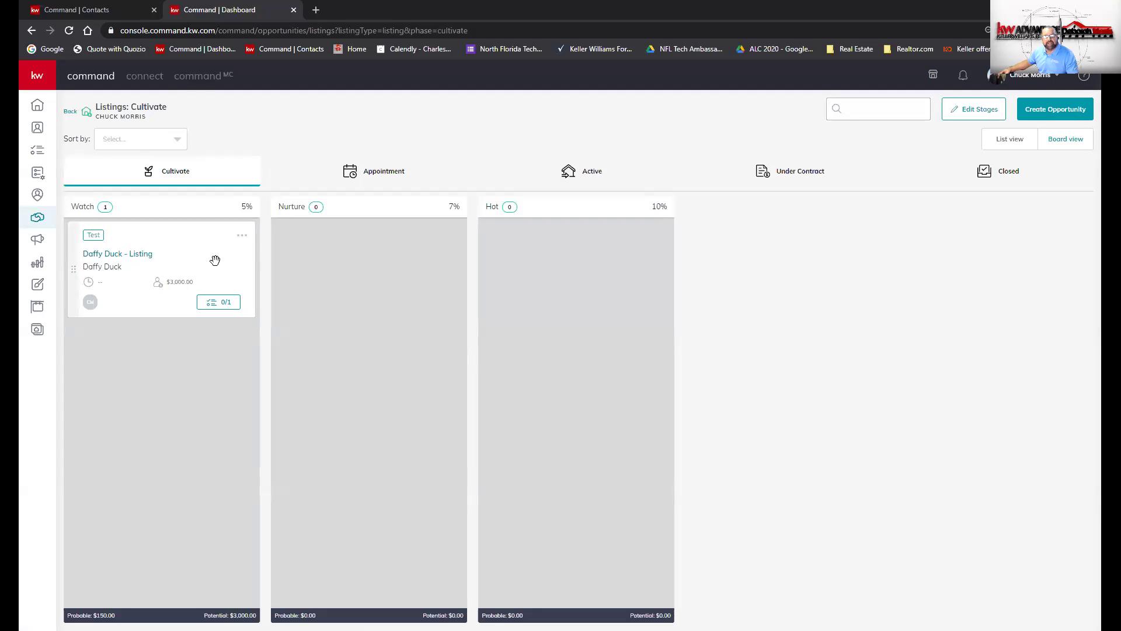
pyautogui.rightClick(208, 277)
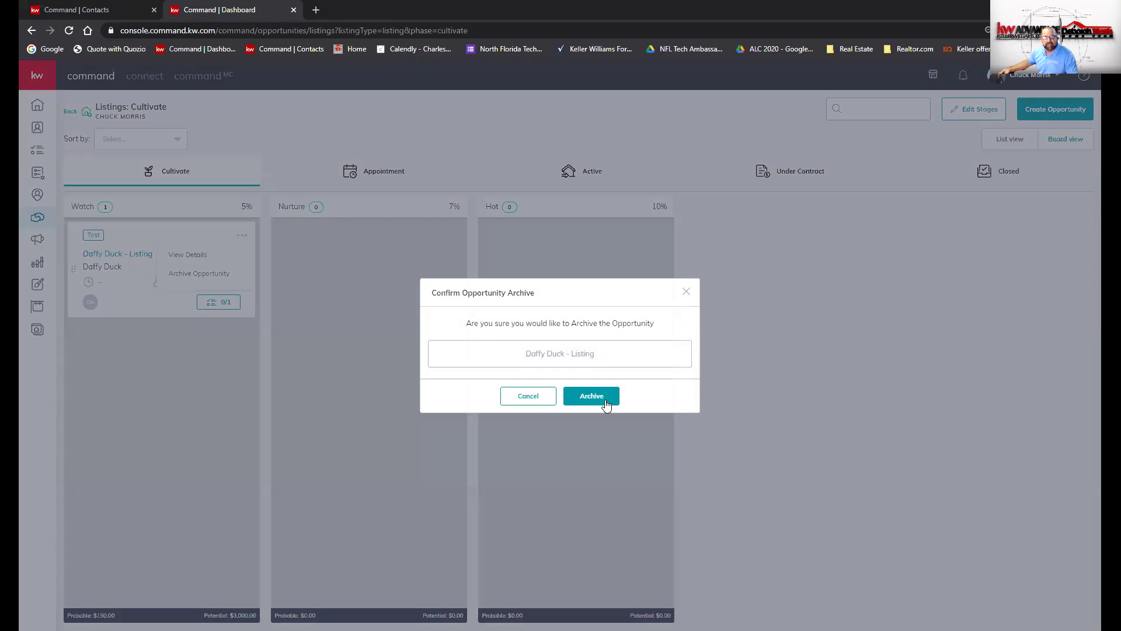
pyautogui.click(606, 404)
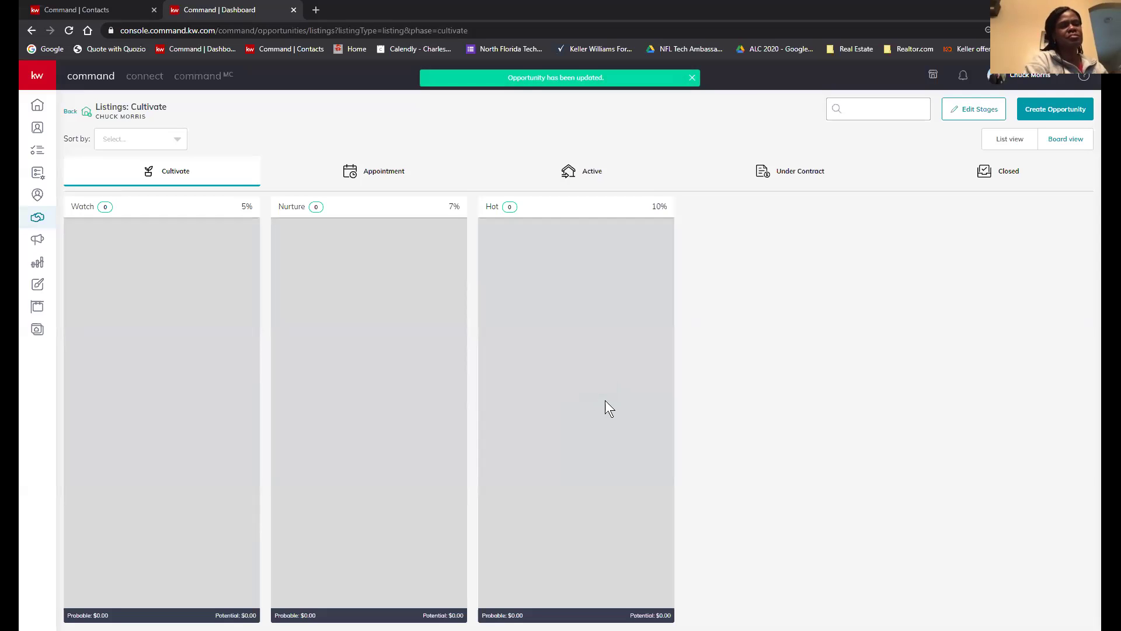
# - Search Contacts by name again, open the contact's record and show its empty Opportunities tab
pyautogui.click(39, 131)
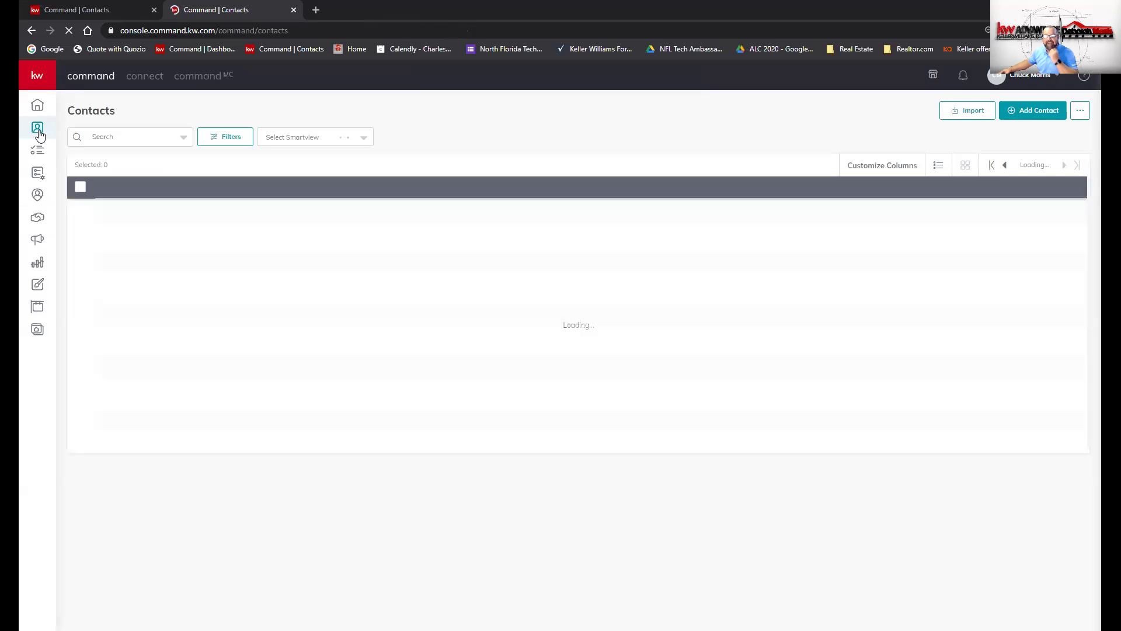
pyautogui.click(146, 136)
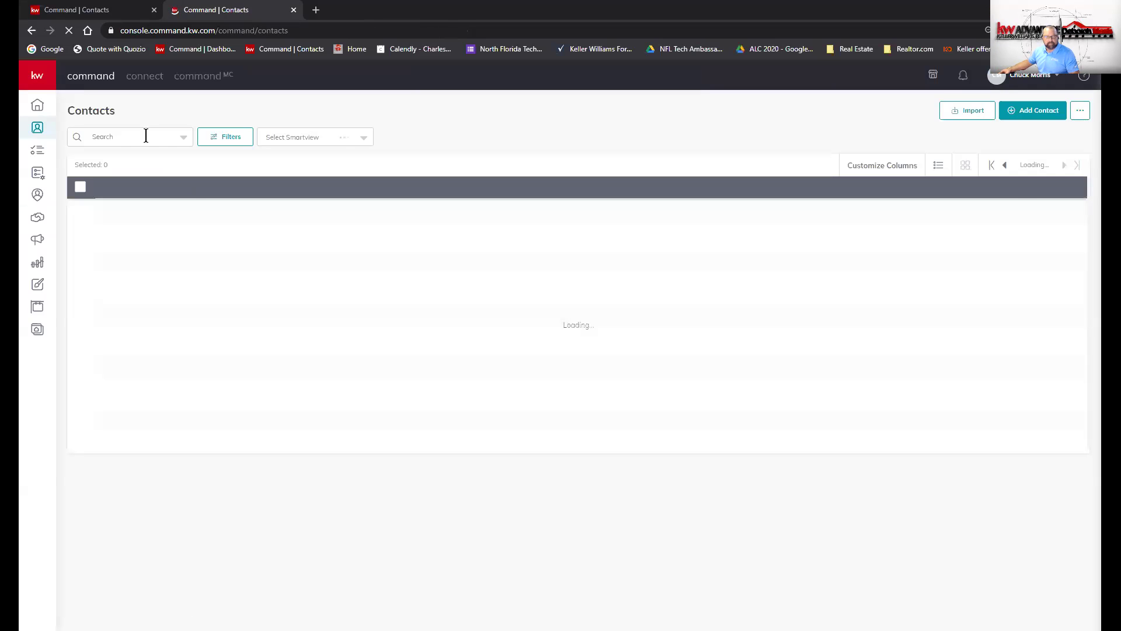
pyautogui.write('daffy')
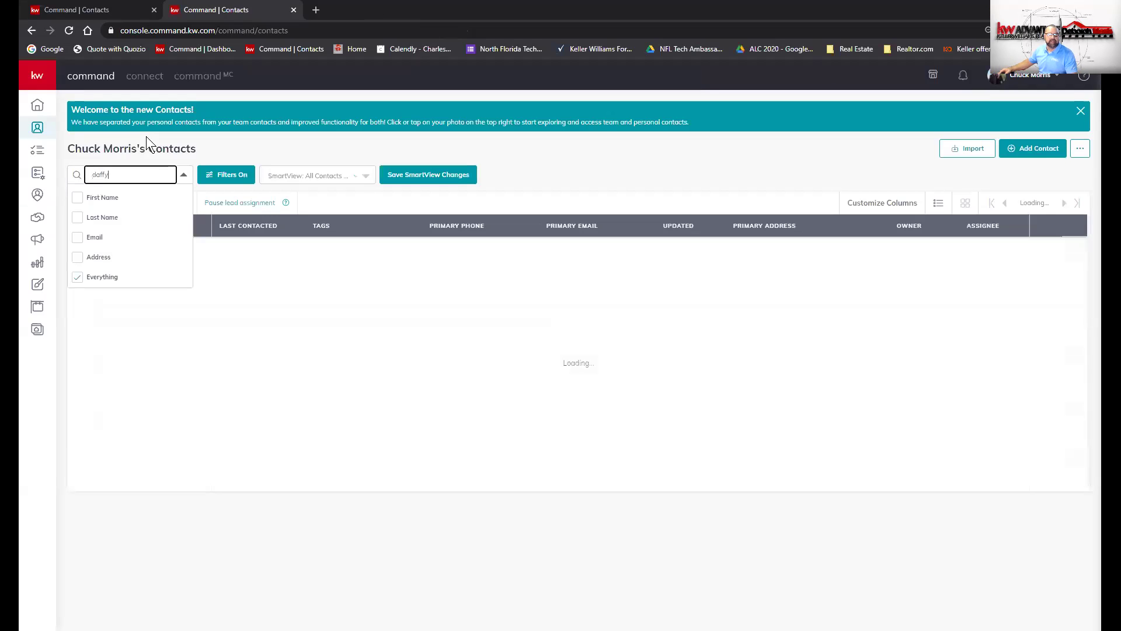
pyautogui.press('Return')
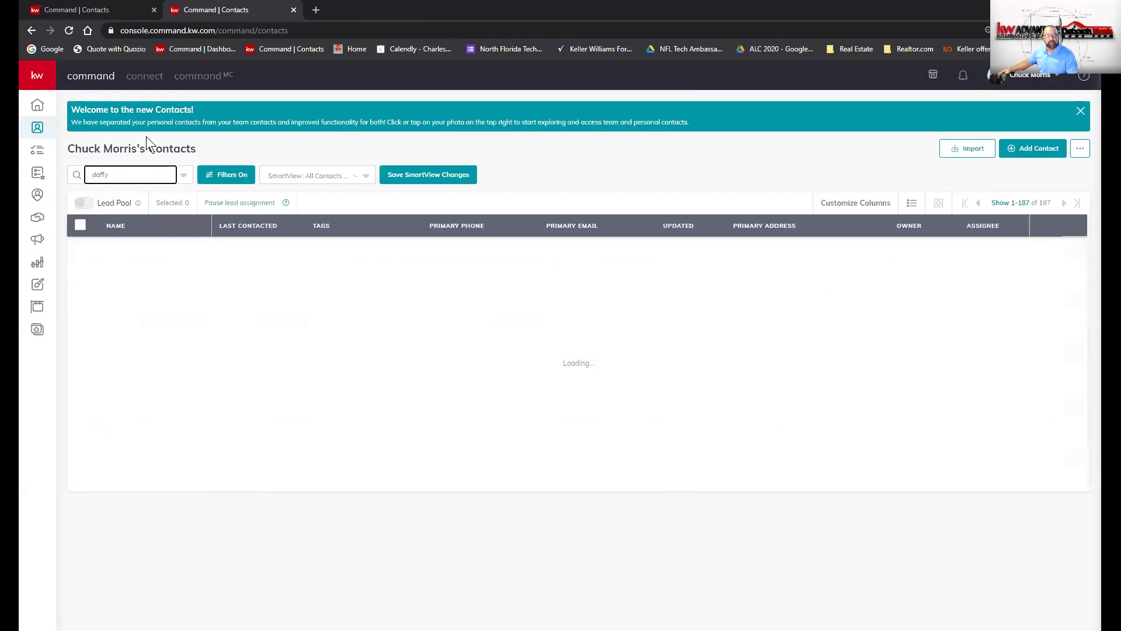
pyautogui.click(133, 250)
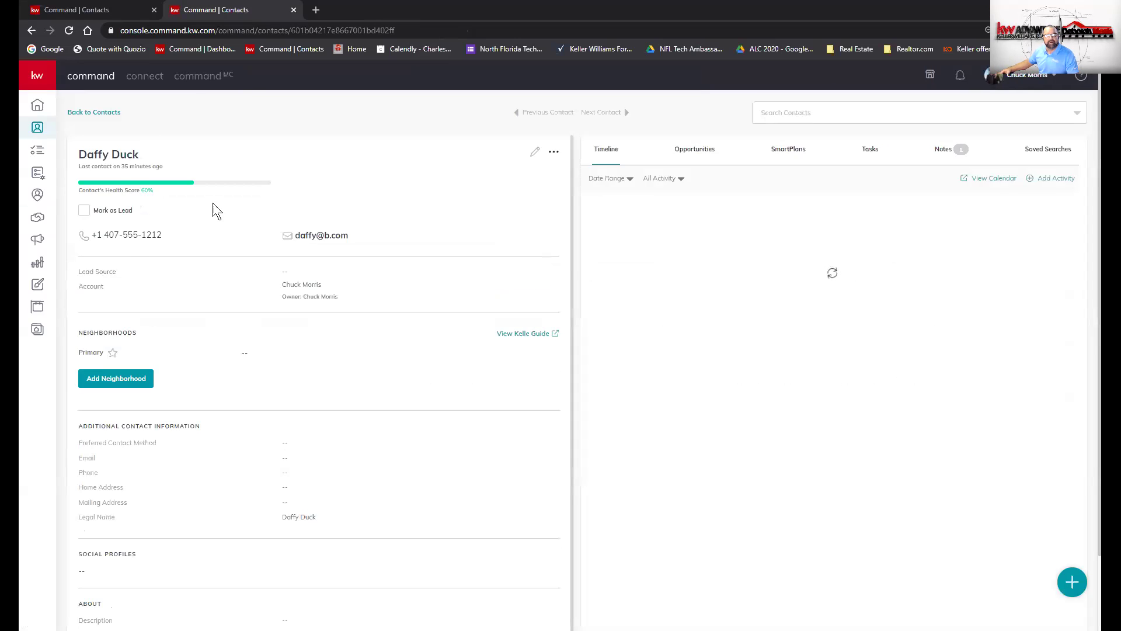
pyautogui.click(701, 154)
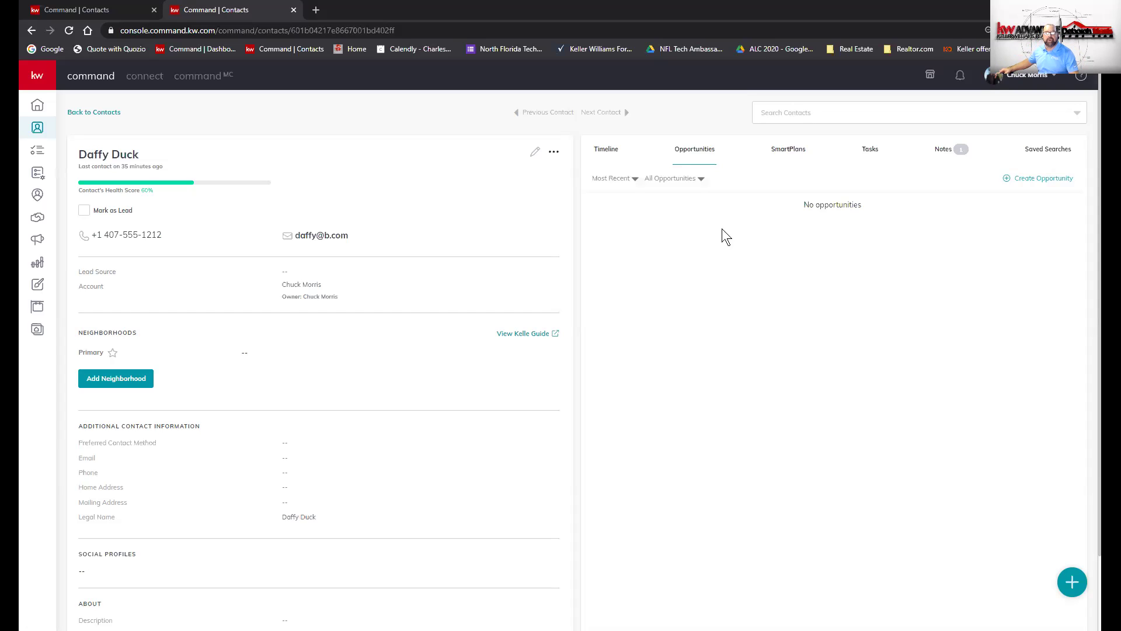
# - Create a Listing opportunity with a $100 estimated listing price and 3% commission
pyautogui.click(1043, 178)
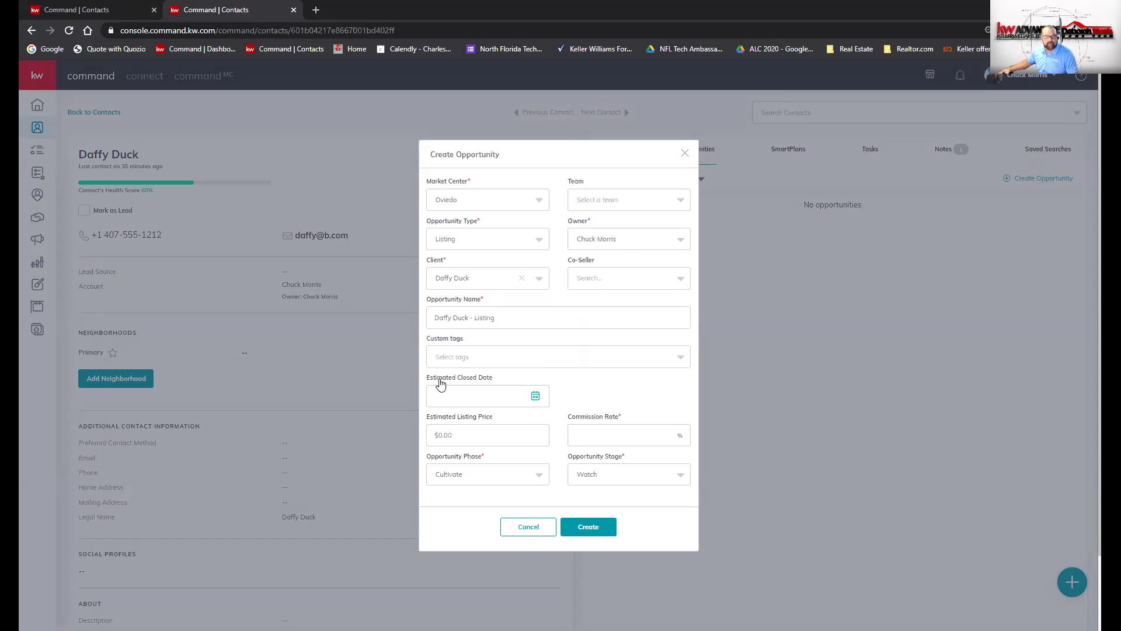
pyautogui.click(514, 430)
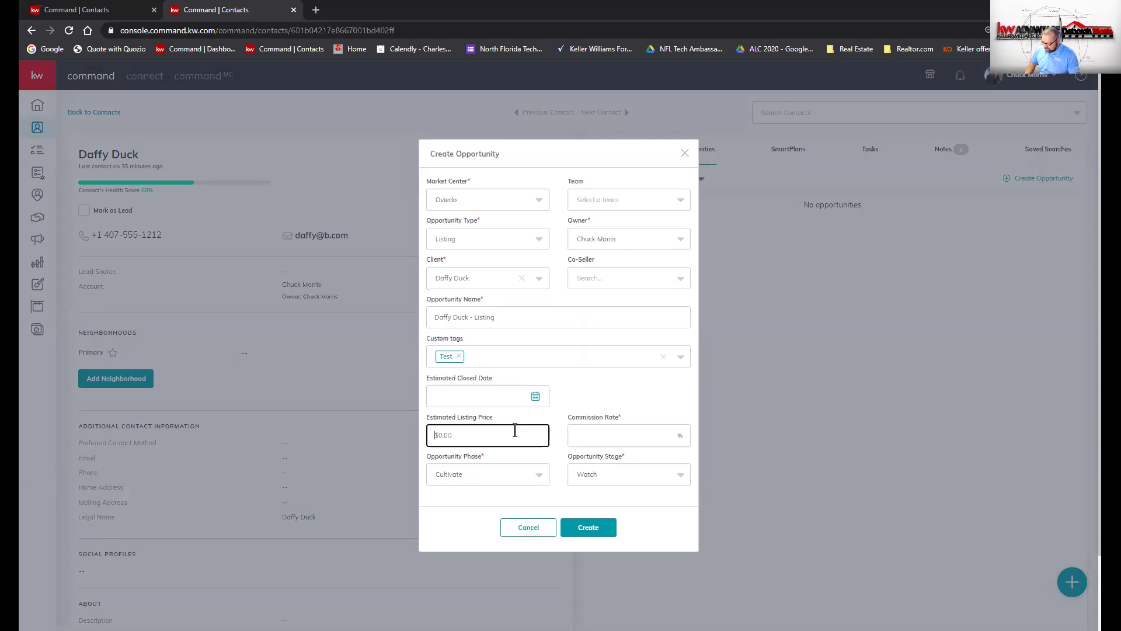
pyautogui.write('100')
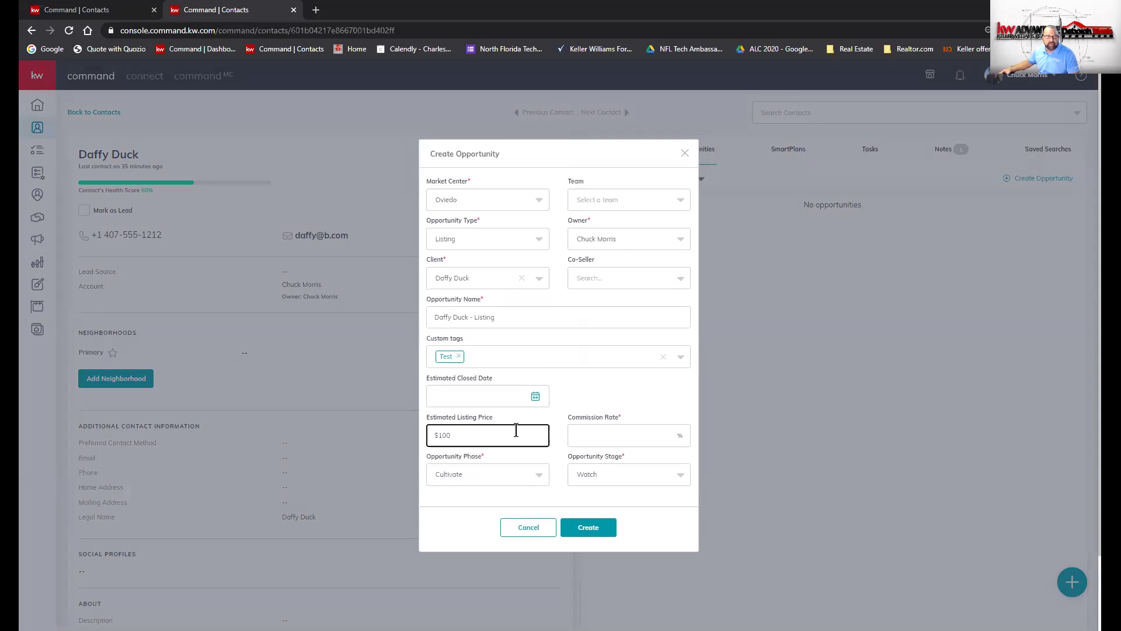
pyautogui.click(619, 430)
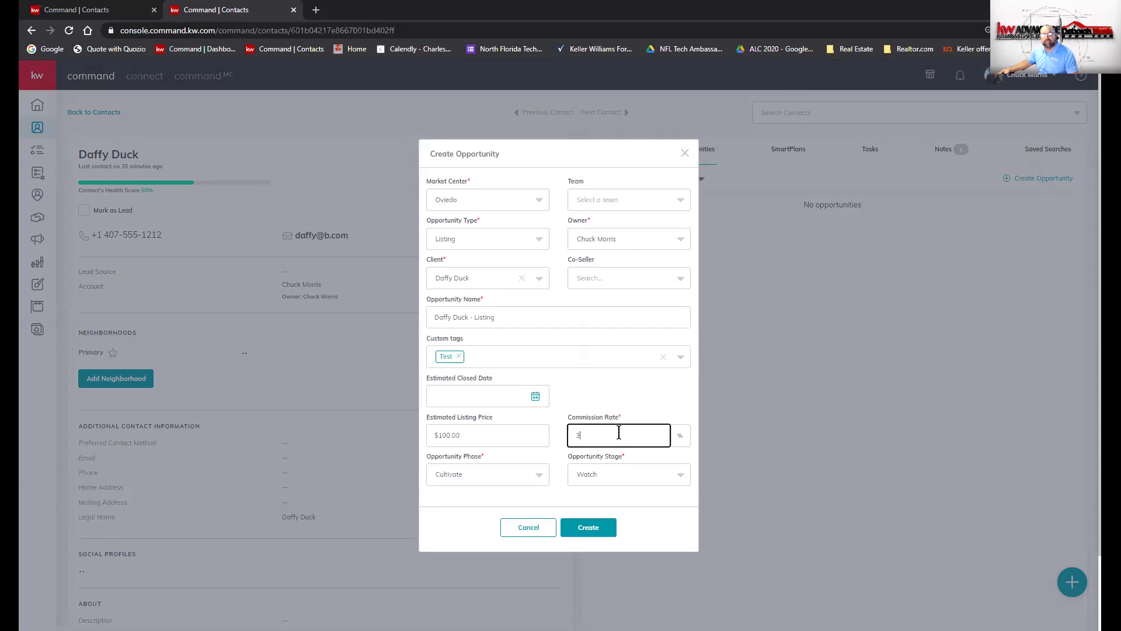
pyautogui.click(600, 528)
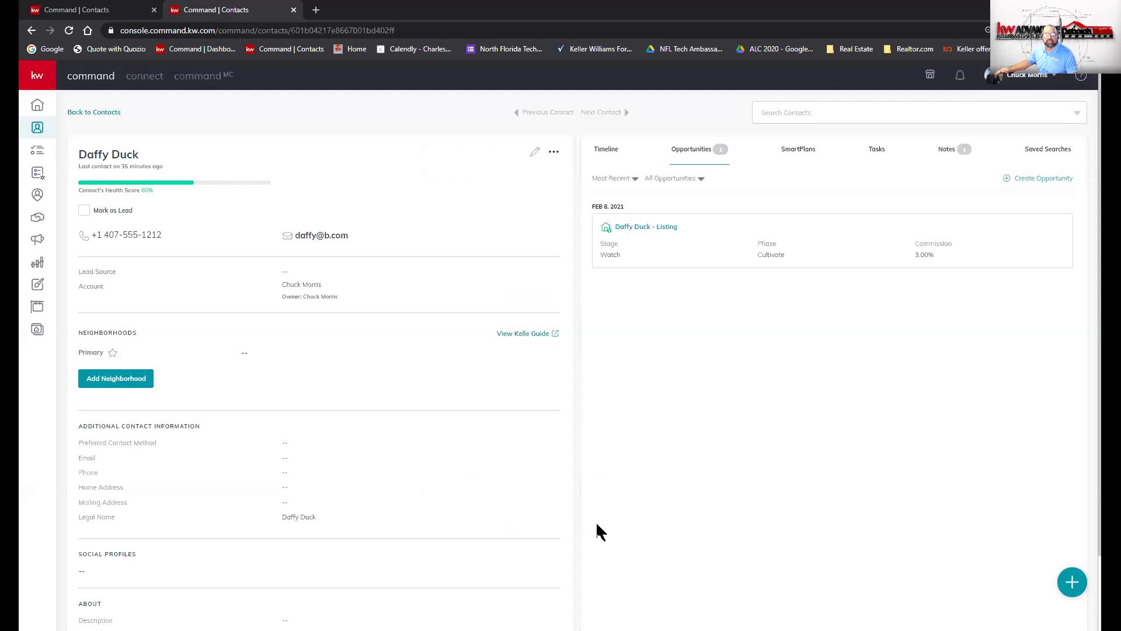
# - Open the contact's Listing opportunity from the Opportunities list
pyautogui.click(654, 229)
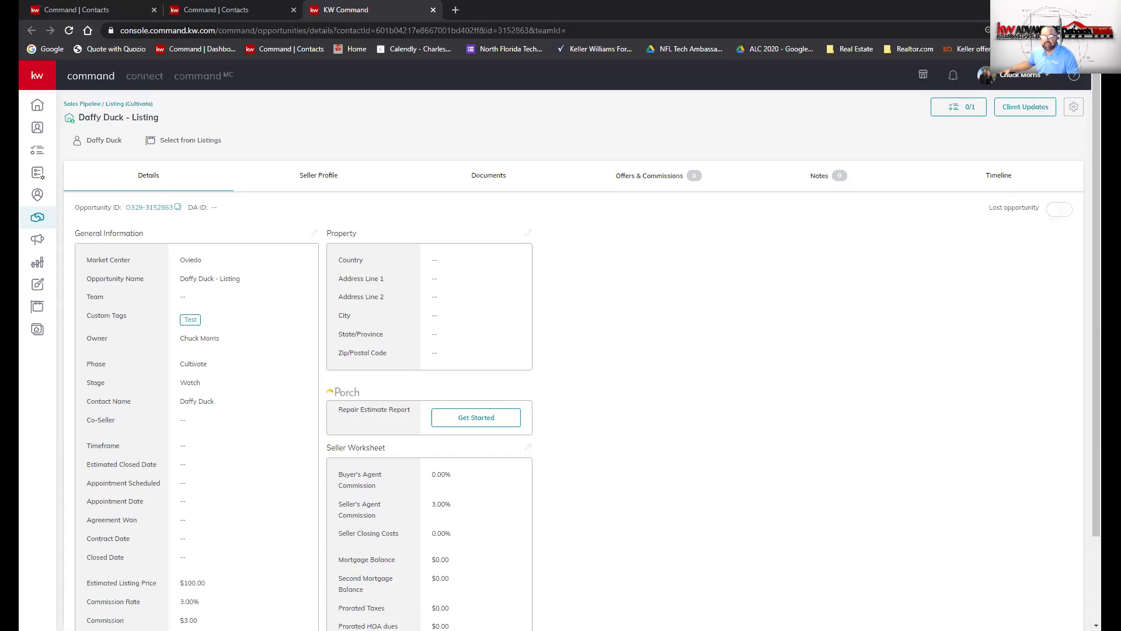
# - Switch on the Lost opportunity toggle and save the listing opportunity
pyautogui.click(1057, 210)
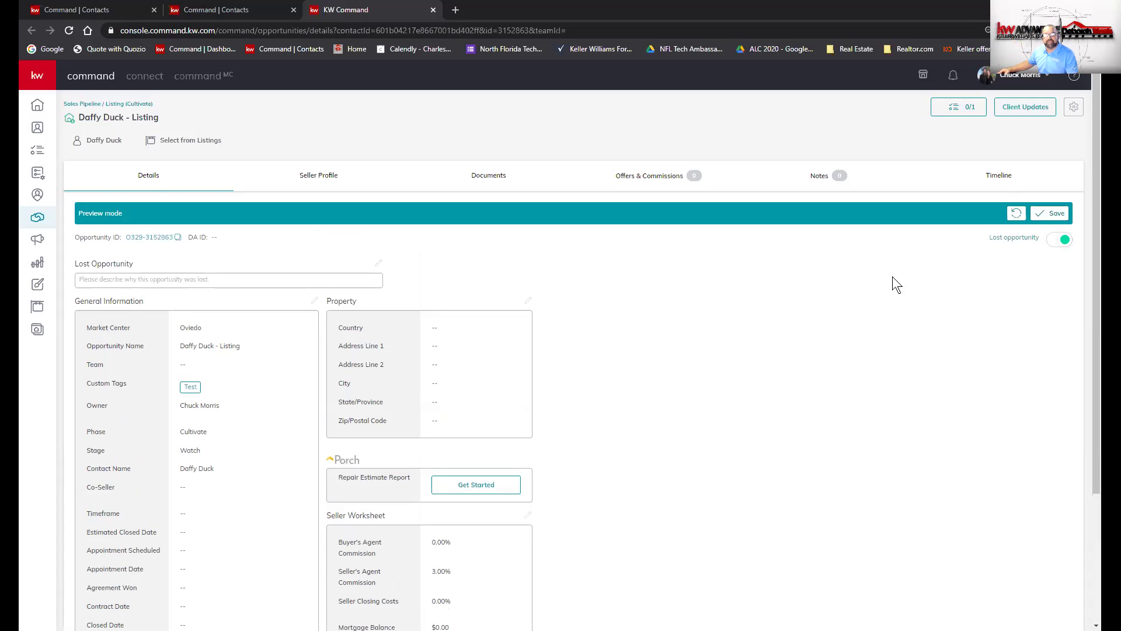
pyautogui.scroll(-2, 812, 379)
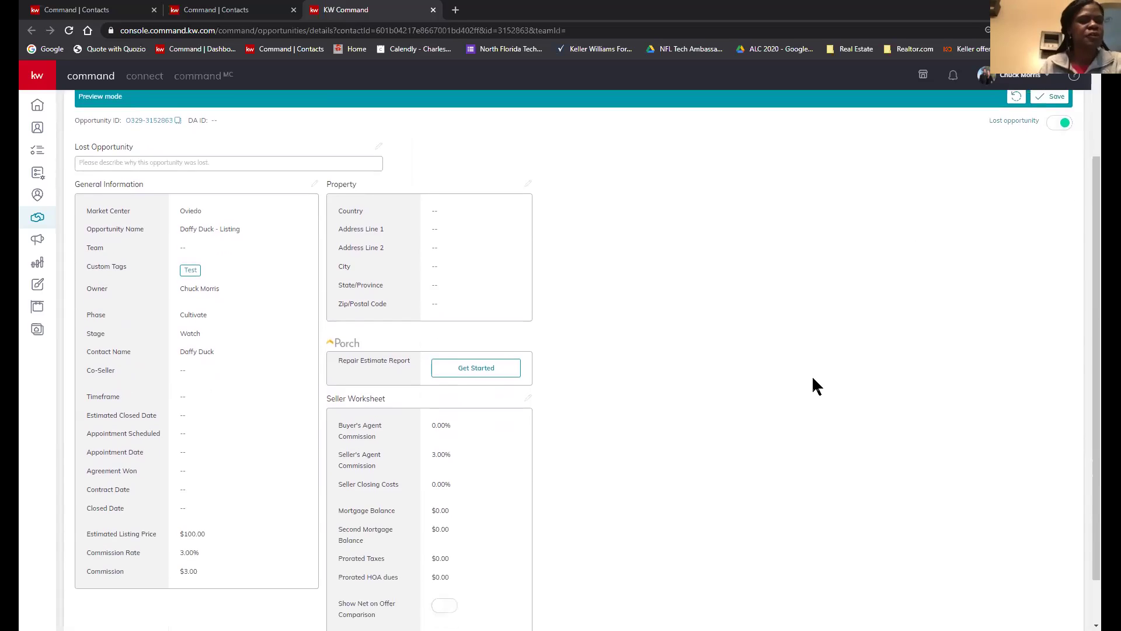
pyautogui.scroll(2, 812, 378)
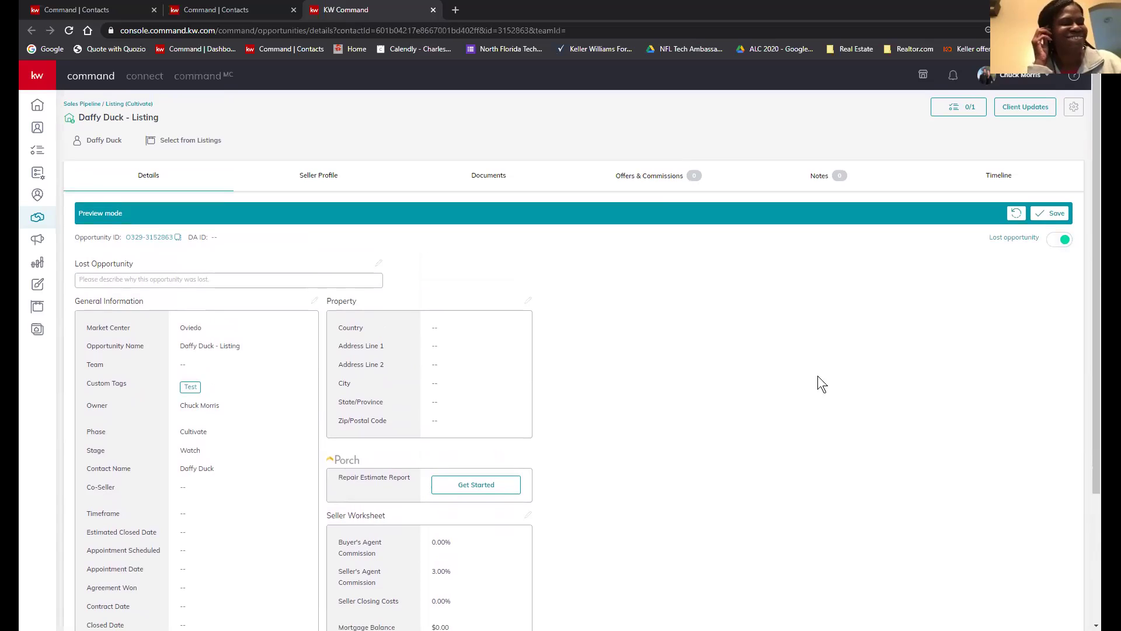
pyautogui.click(1049, 215)
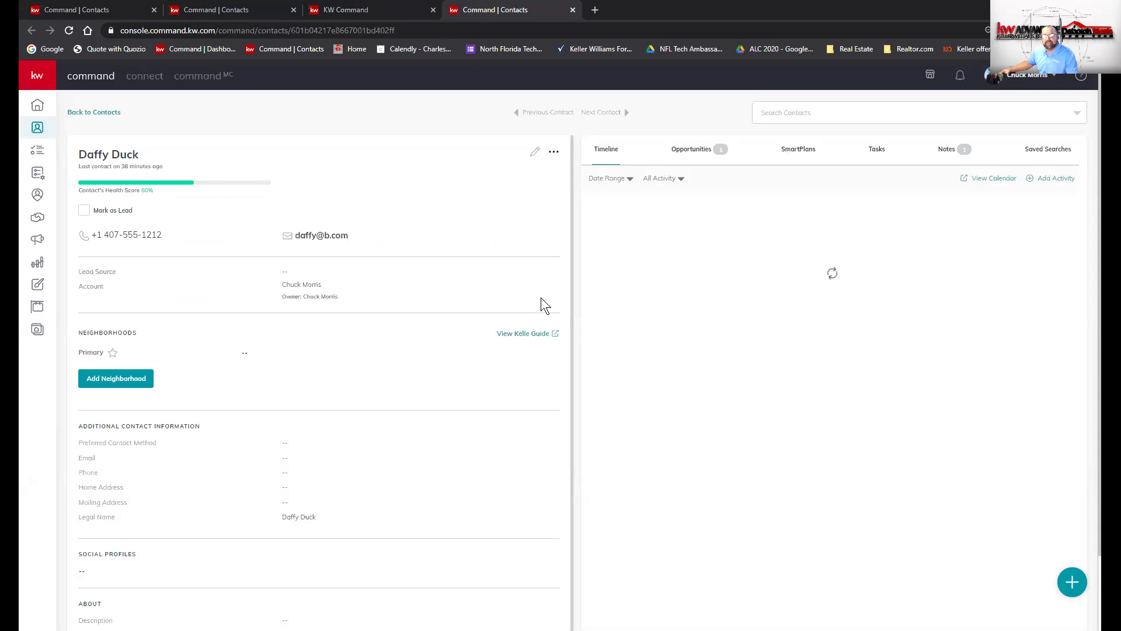
# - Reopen the lost listing opportunity and save 'Test' as its lost reason
pyautogui.click(703, 157)
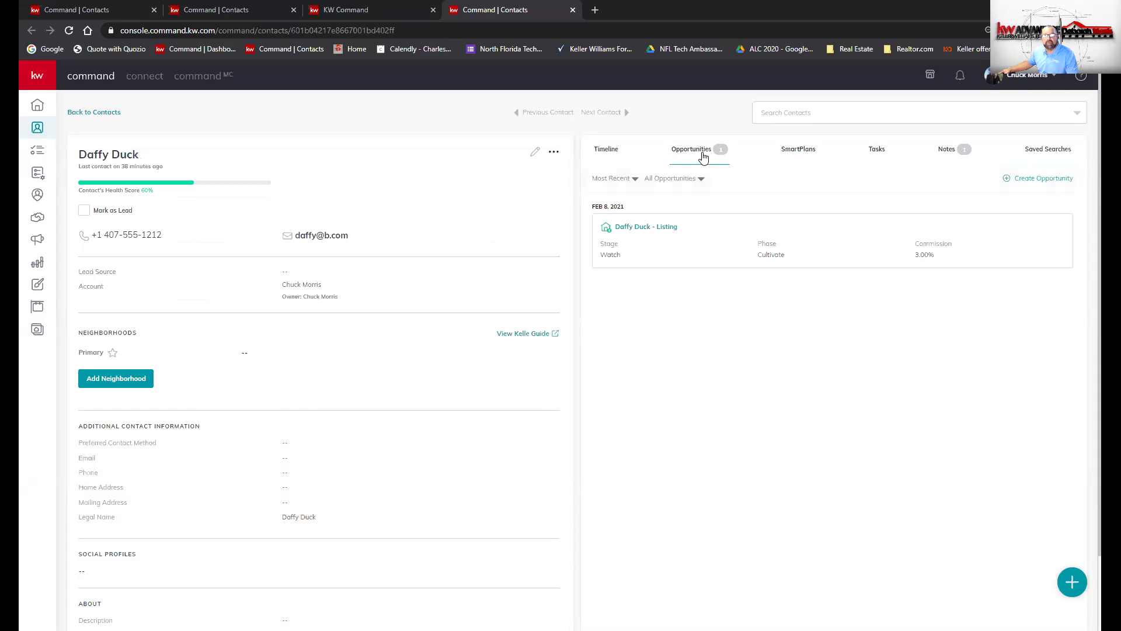
pyautogui.click(647, 227)
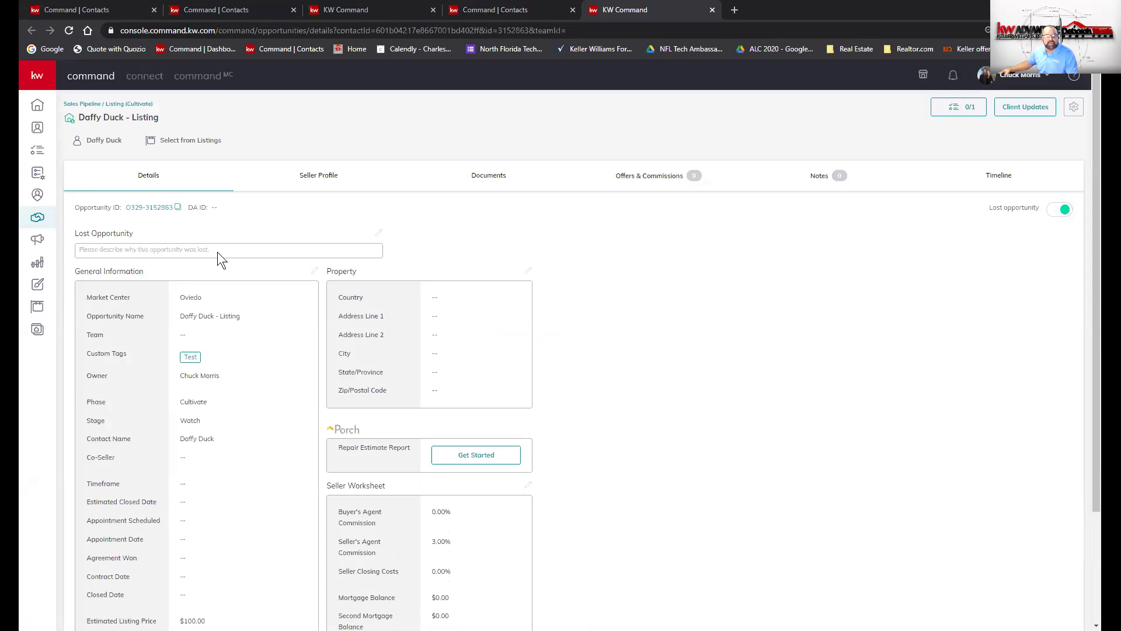
pyautogui.click(377, 232)
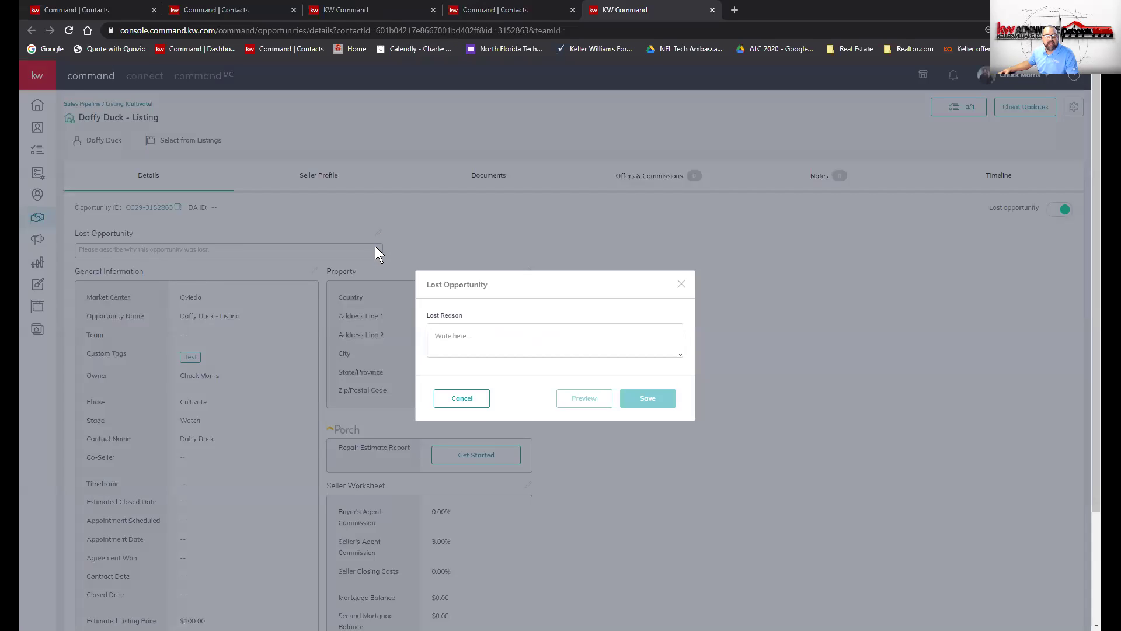
pyautogui.click(516, 336)
pyautogui.write('Test')
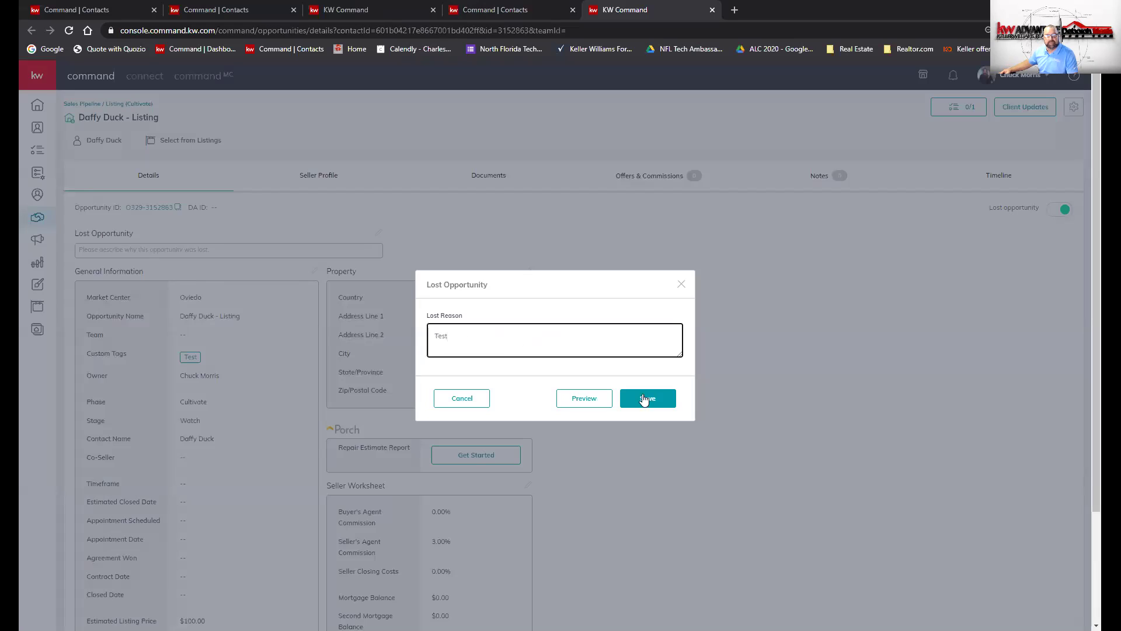
pyautogui.click(643, 396)
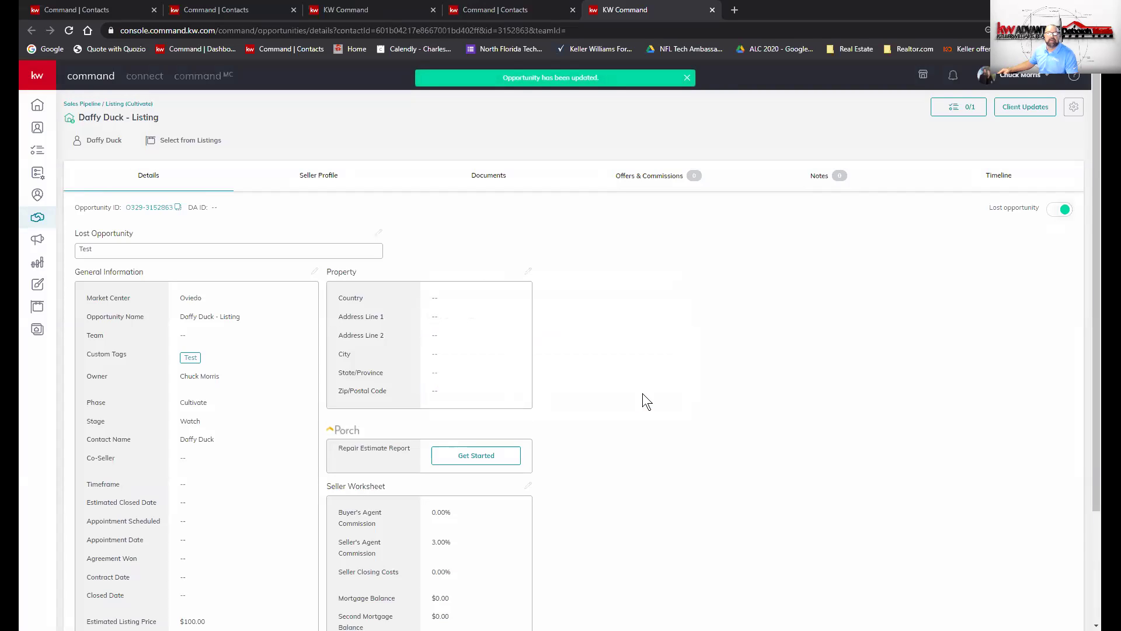
# - Return to the contact's Opportunities tab and close the three extra browser tabs
pyautogui.click(101, 140)
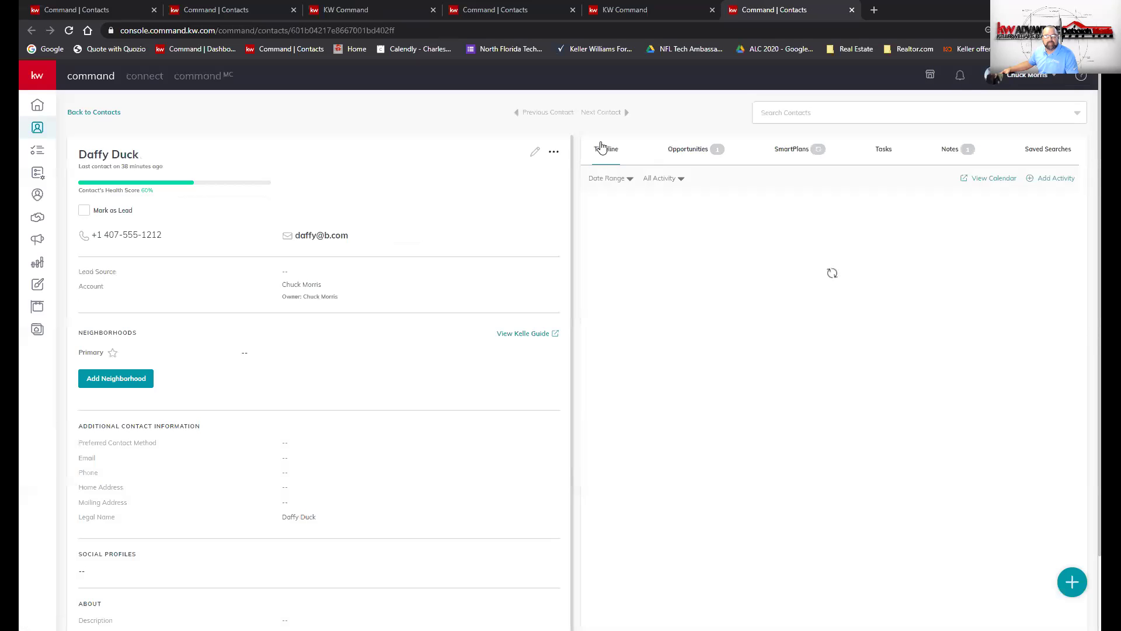
pyautogui.click(687, 150)
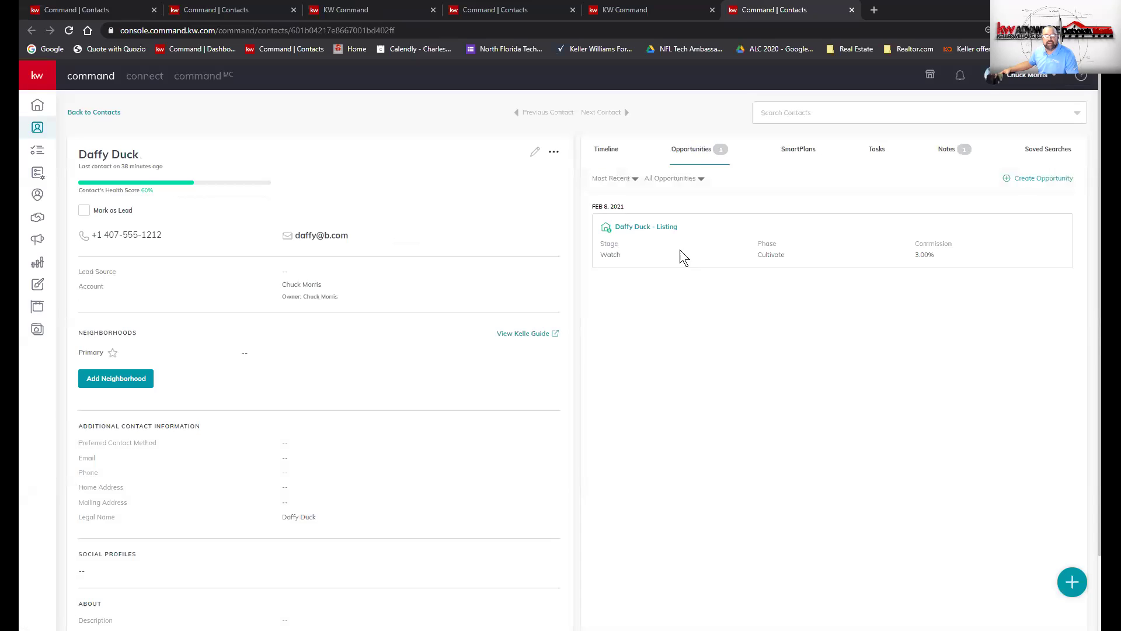
pyautogui.click(294, 10)
pyautogui.click(294, 10)
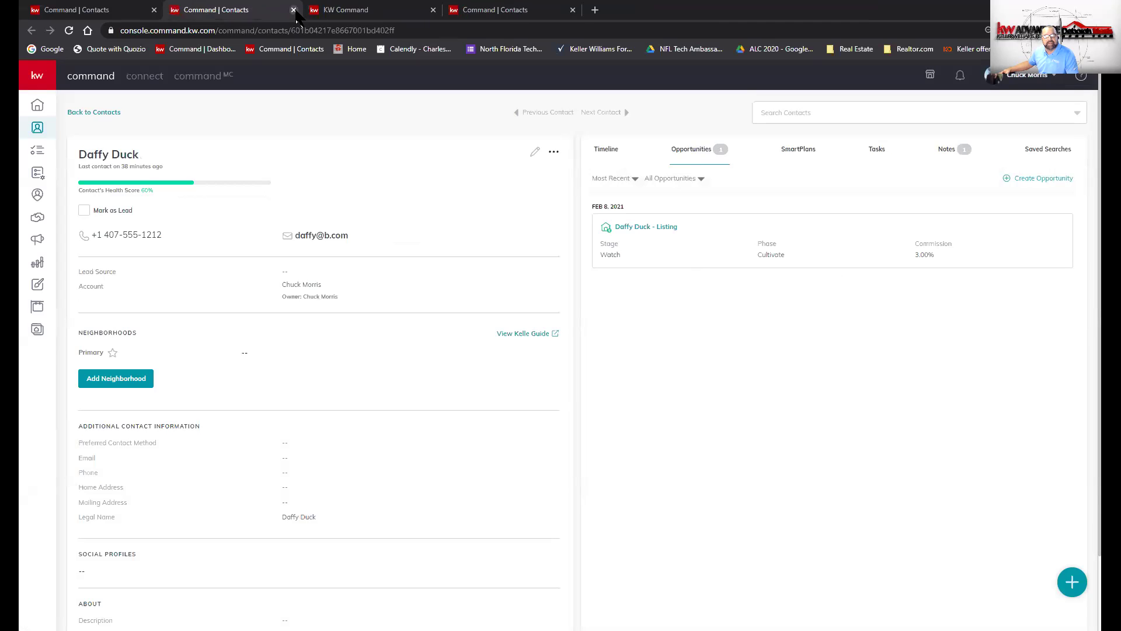
pyautogui.click(294, 11)
pyautogui.click(294, 10)
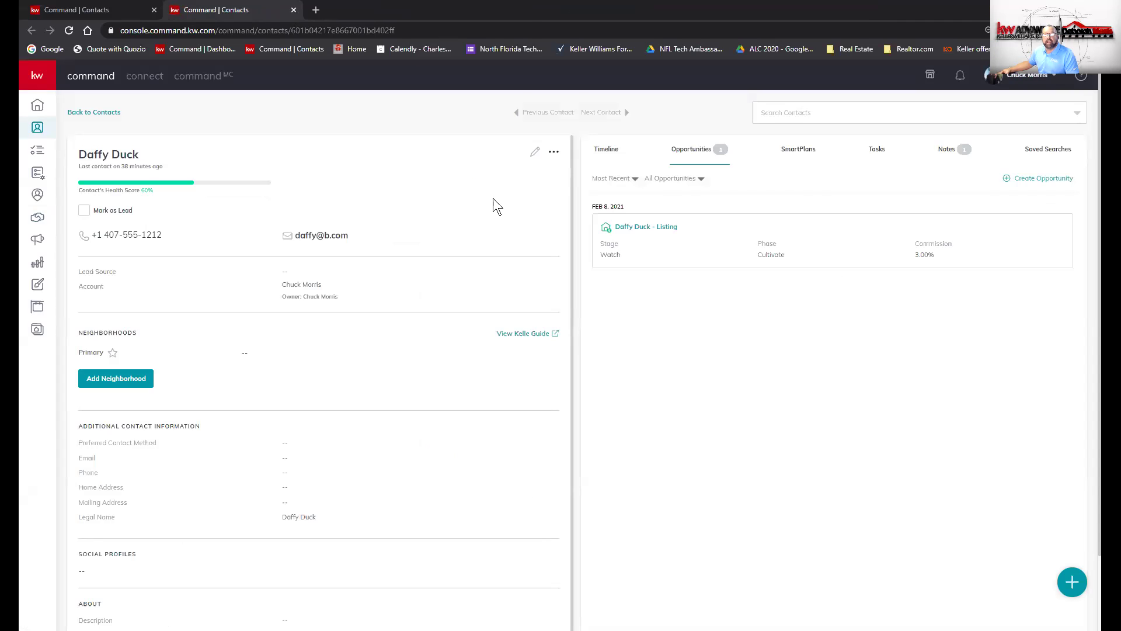
# - Start a new opportunity and review the Market Center choices, leaving Oviedo selected
pyautogui.click(1026, 181)
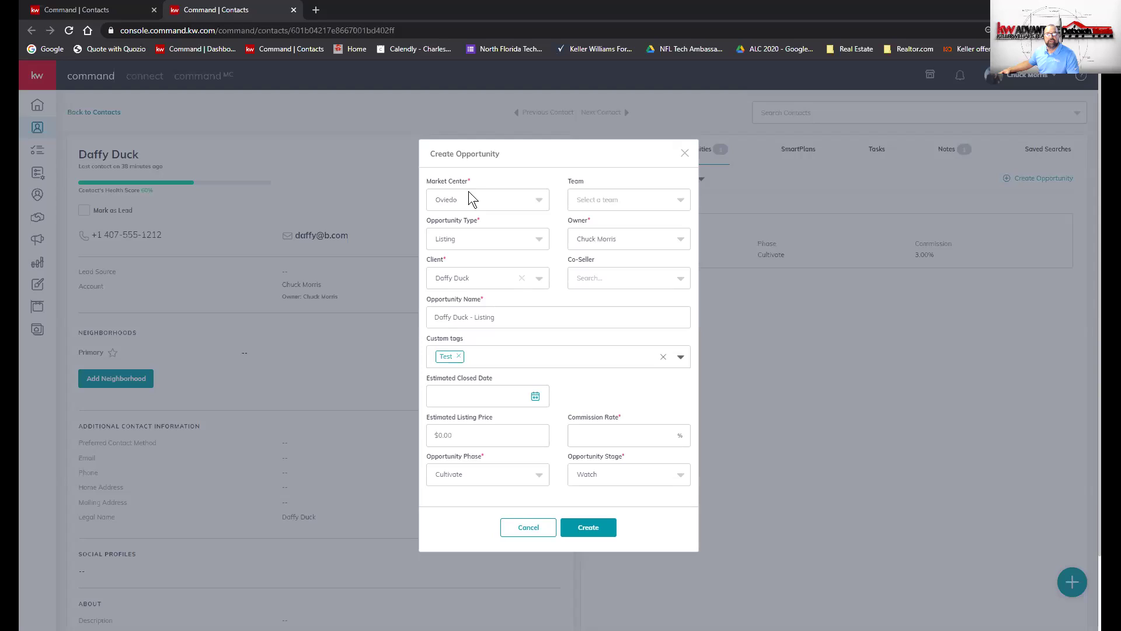
pyautogui.click(475, 204)
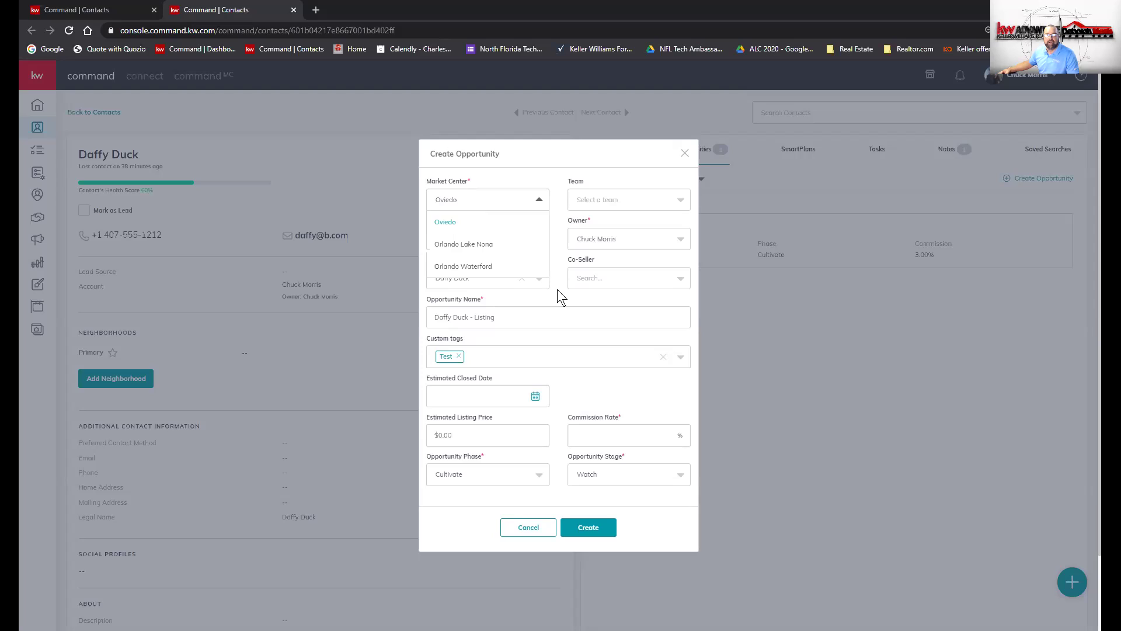
pyautogui.click(558, 291)
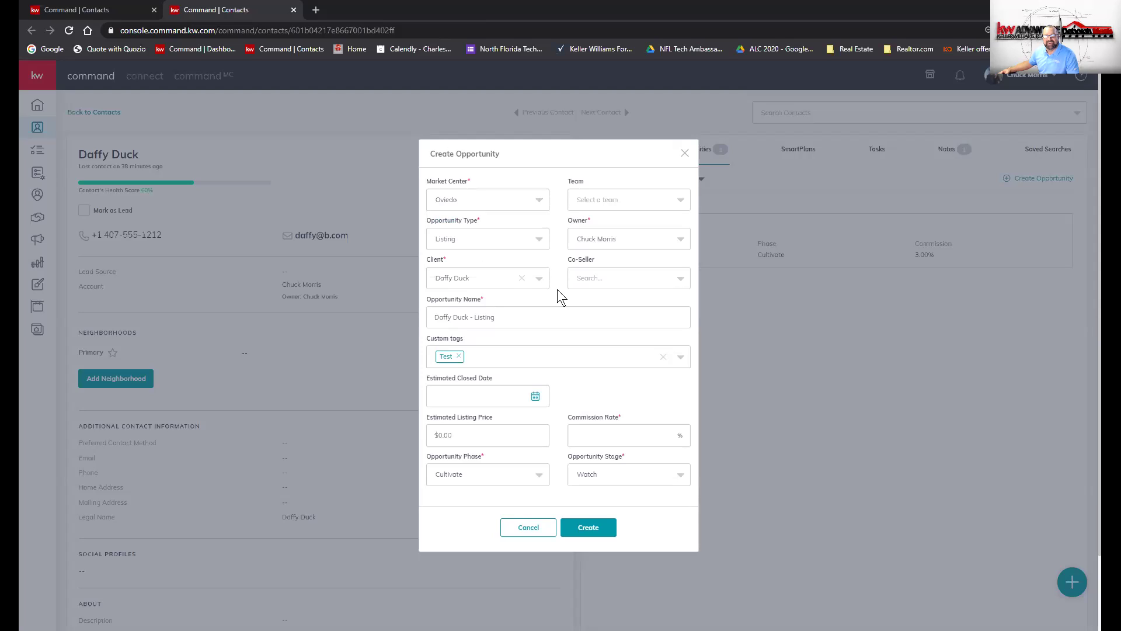
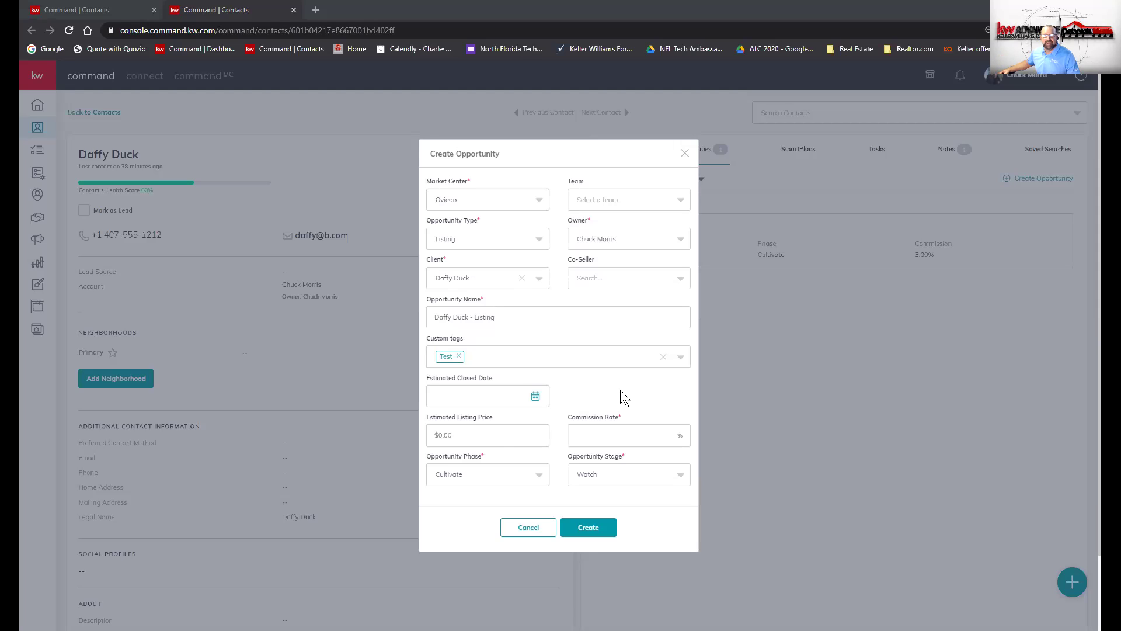
# - Enter a $300,000.00 estimated listing price and a 3% commission rate
pyautogui.click(478, 437)
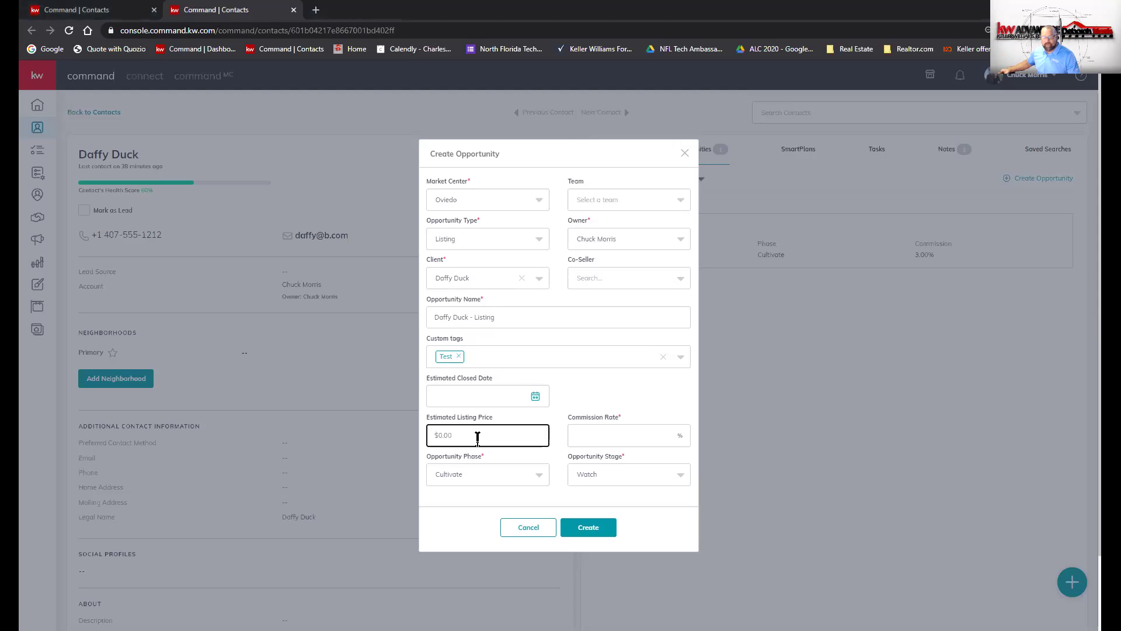
pyautogui.write('30,000')
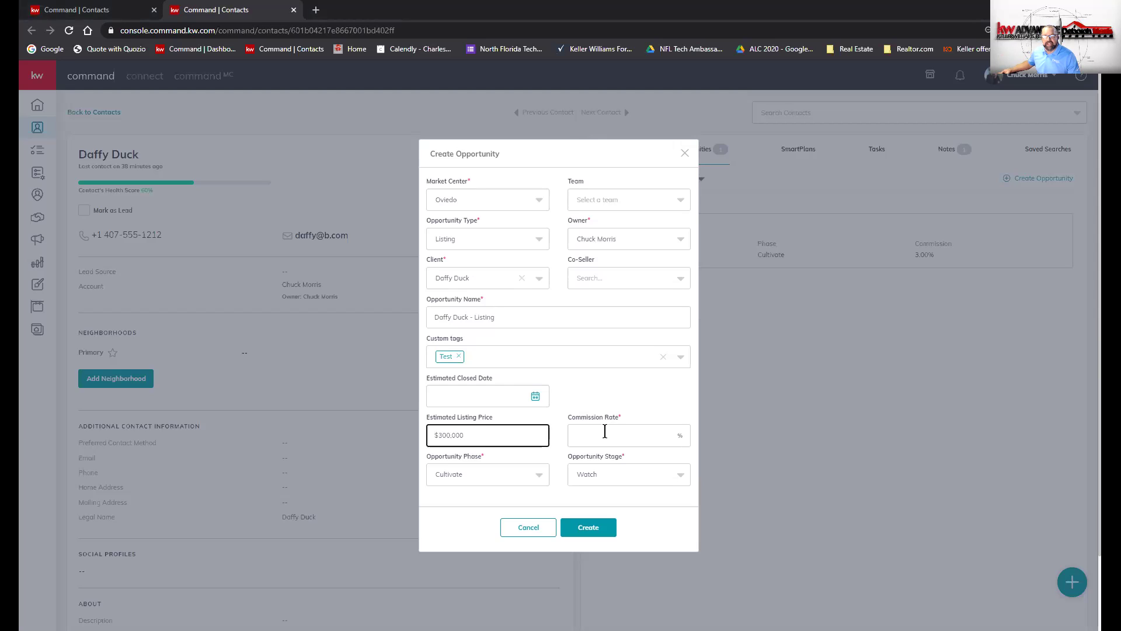
pyautogui.click(604, 430)
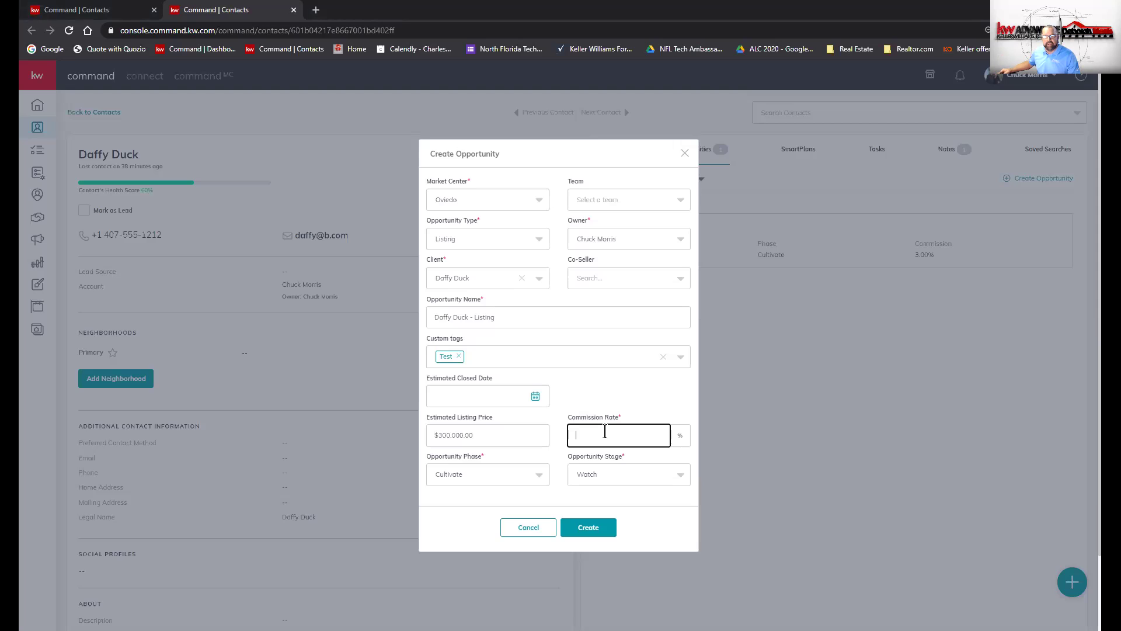
pyautogui.write('3')
pyautogui.click(505, 471)
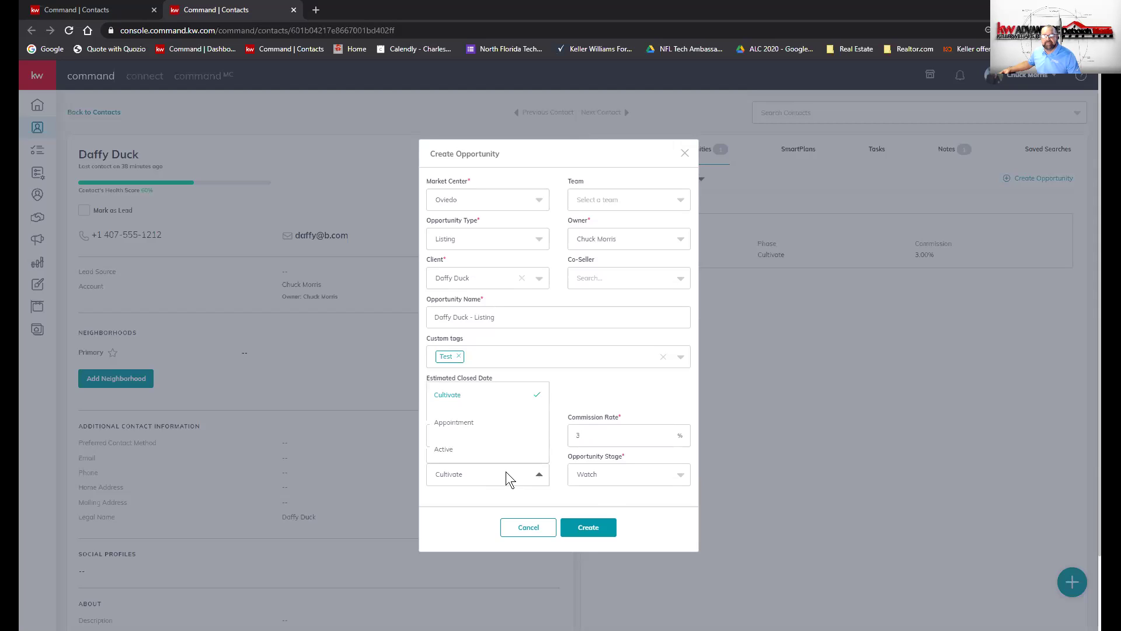
# - Set the phase to Active, keep the Pre-MLS Active stage, and create the opportunity
pyautogui.click(503, 450)
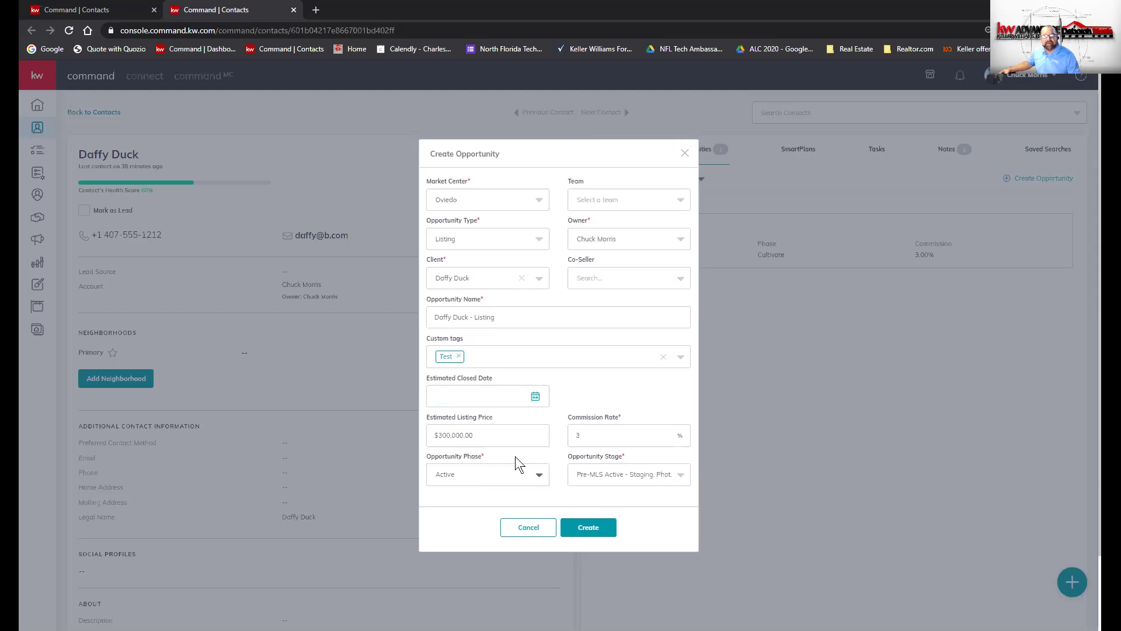
pyautogui.click(612, 478)
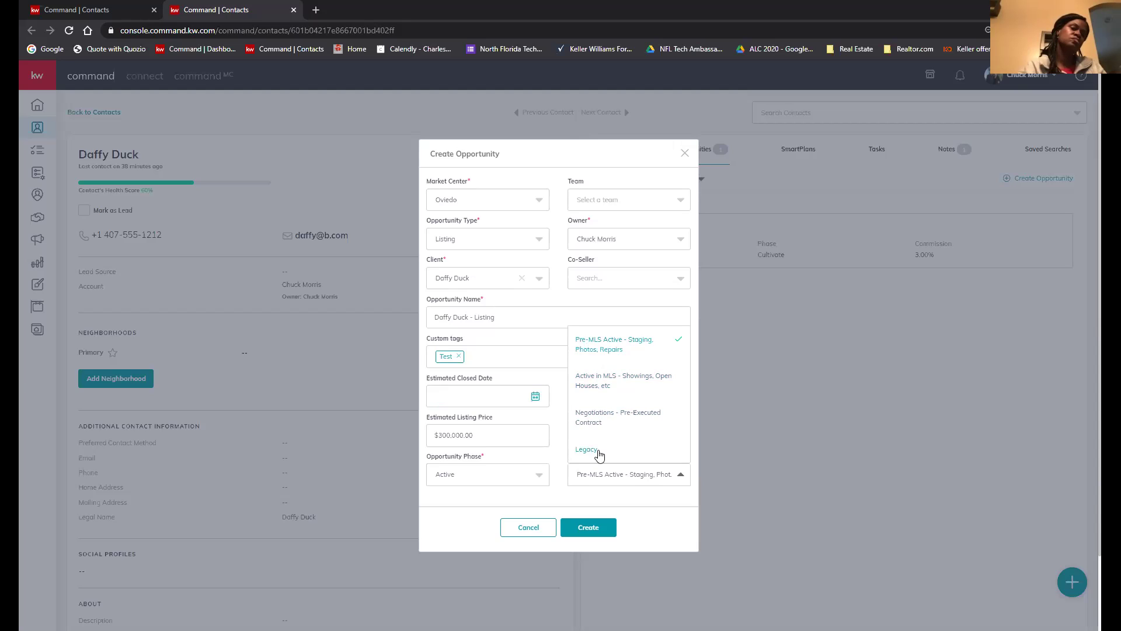
pyautogui.click(561, 470)
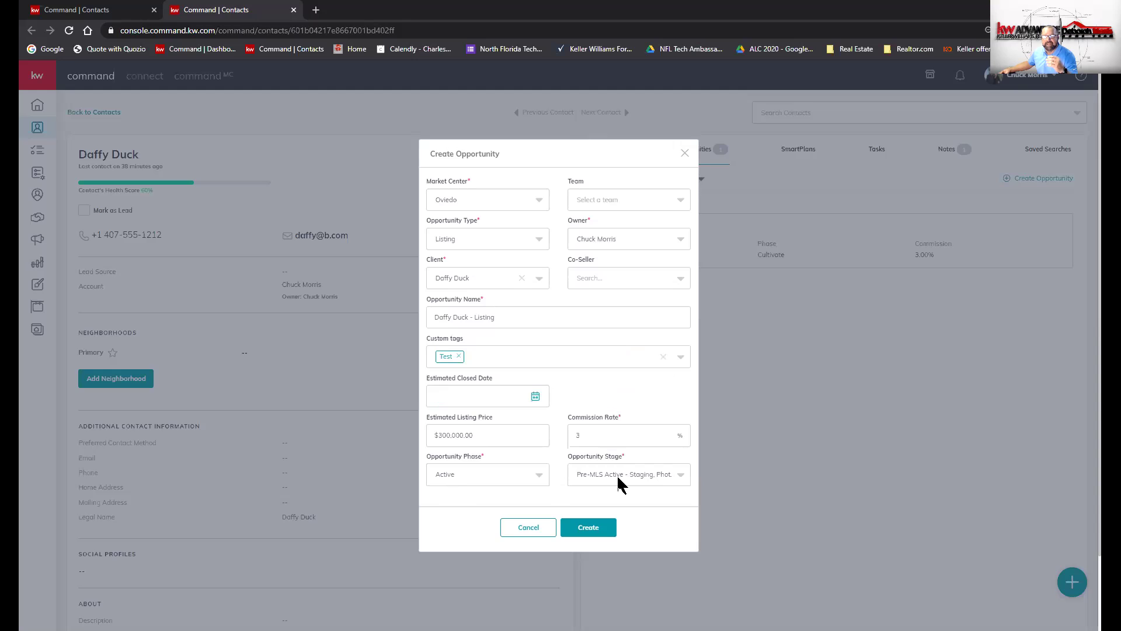
pyautogui.click(589, 527)
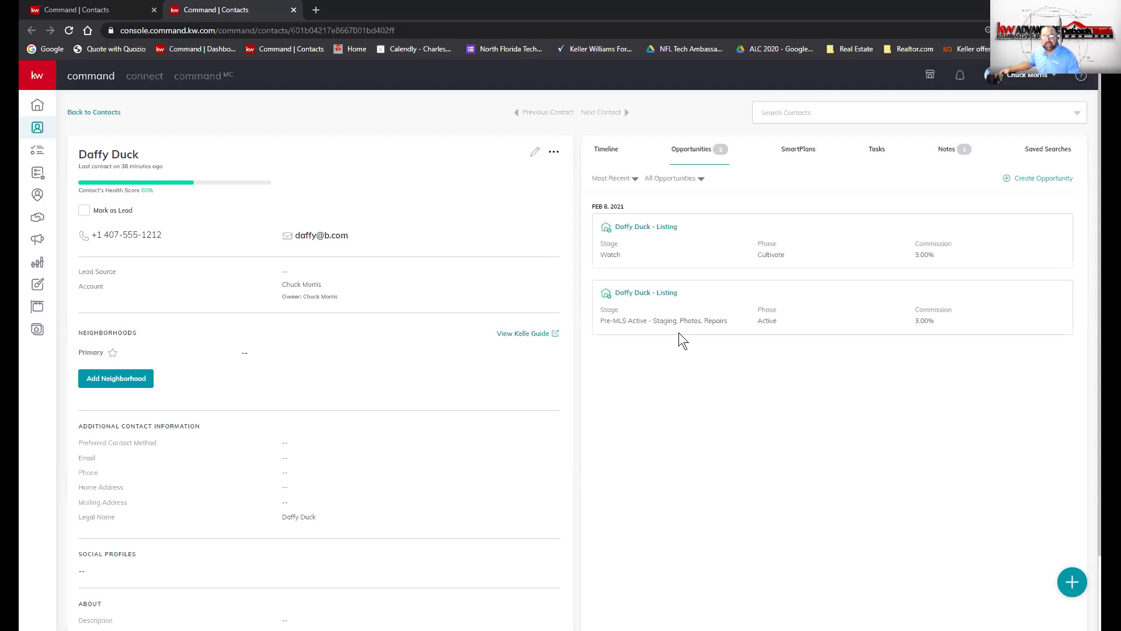
# - Open the second 'Daffy Duck - Listing' opportunity from the Opportunities list
pyautogui.click(648, 295)
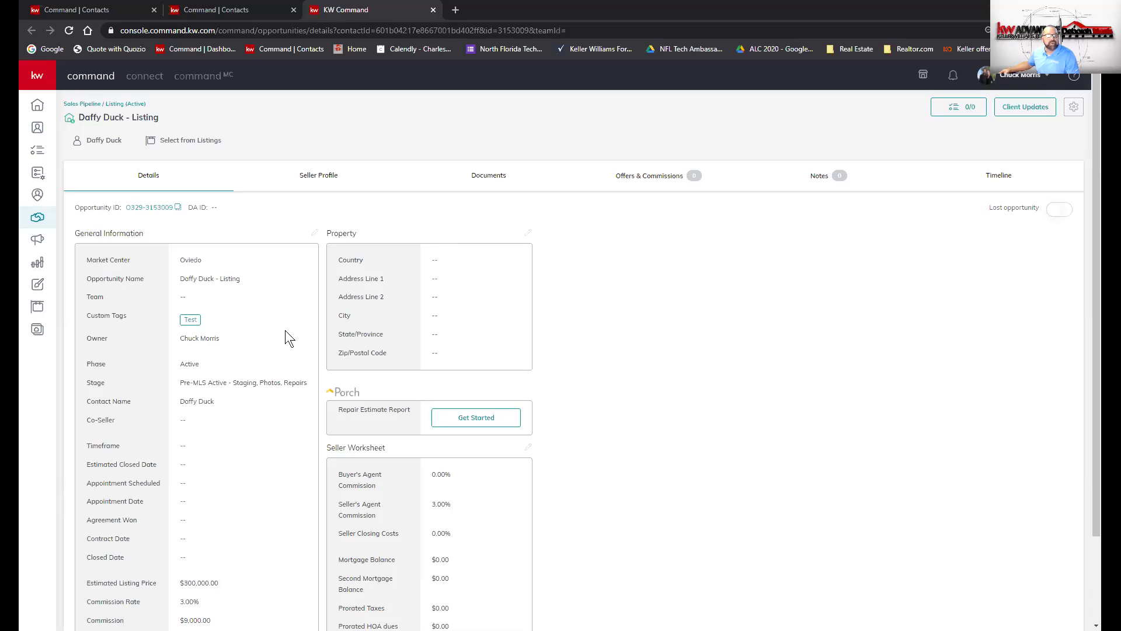
# - Scroll the Details tab down past the General Information section
pyautogui.scroll(-1, 286, 339)
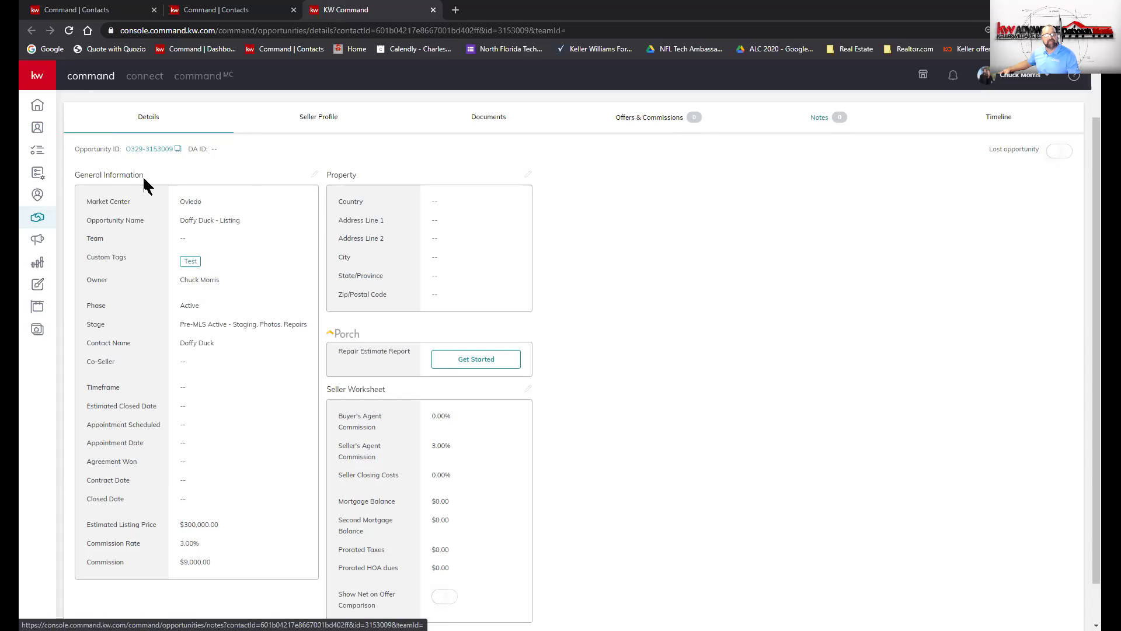
pyautogui.tripleClick(246, 179)
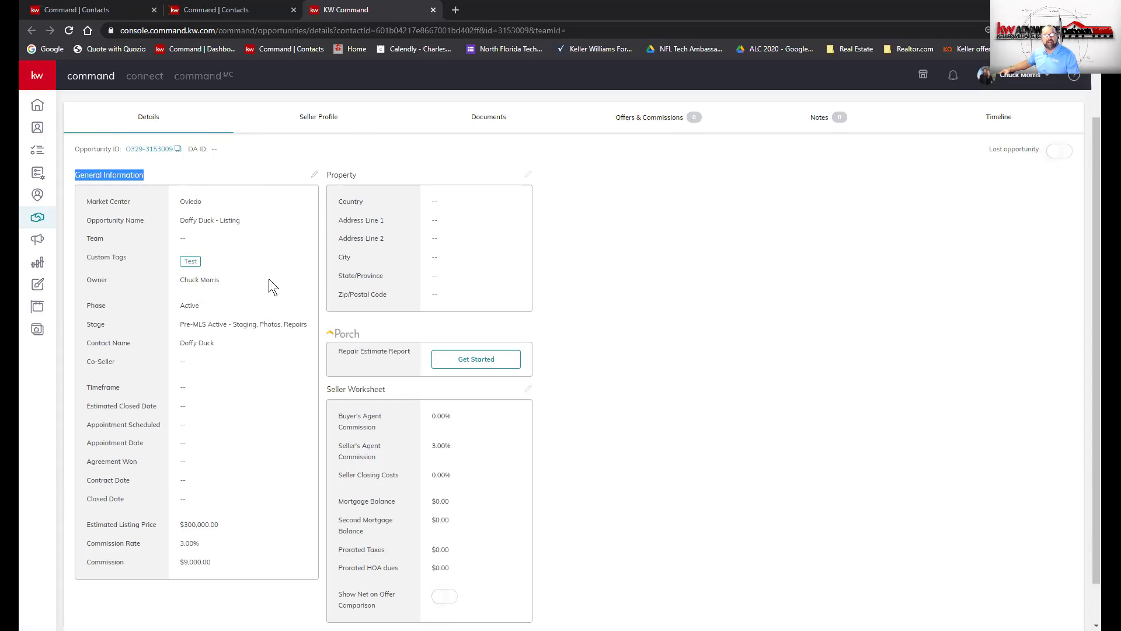
pyautogui.scroll(-1, 268, 279)
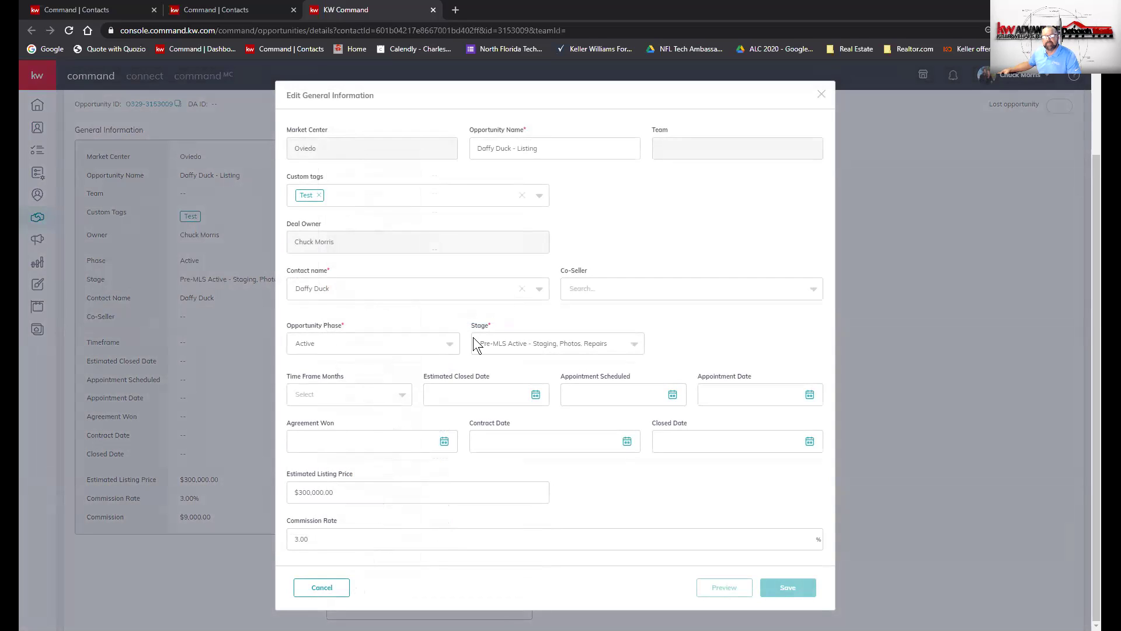
# - Set Time Frame Months to Other, giving a months value of 1
pyautogui.click(360, 395)
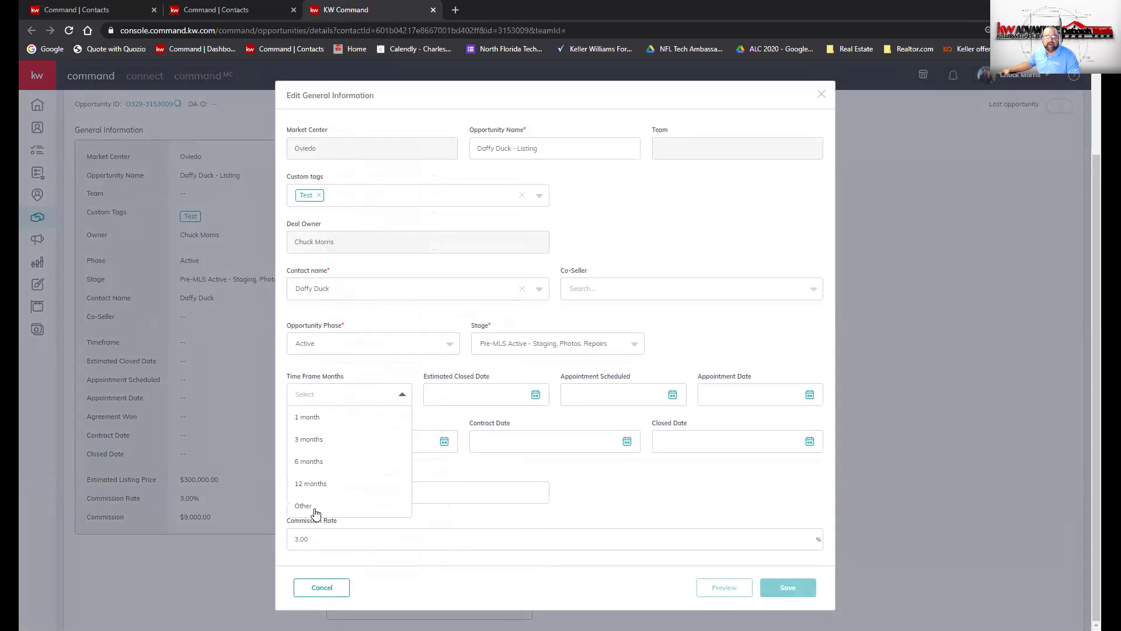
pyautogui.press('Up')
pyautogui.press('Return')
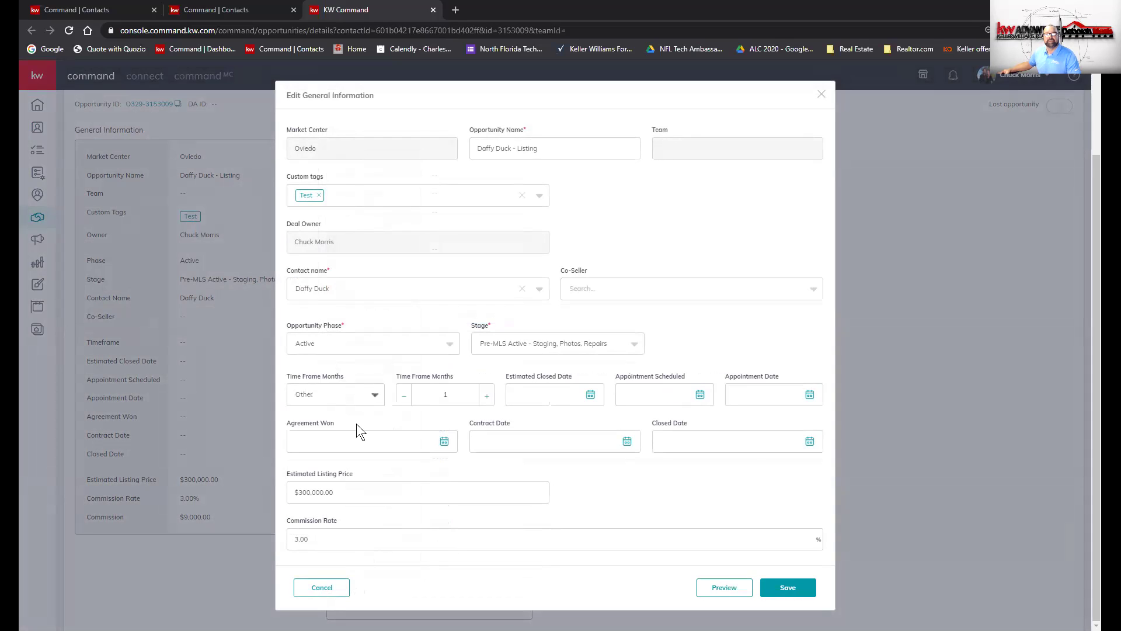
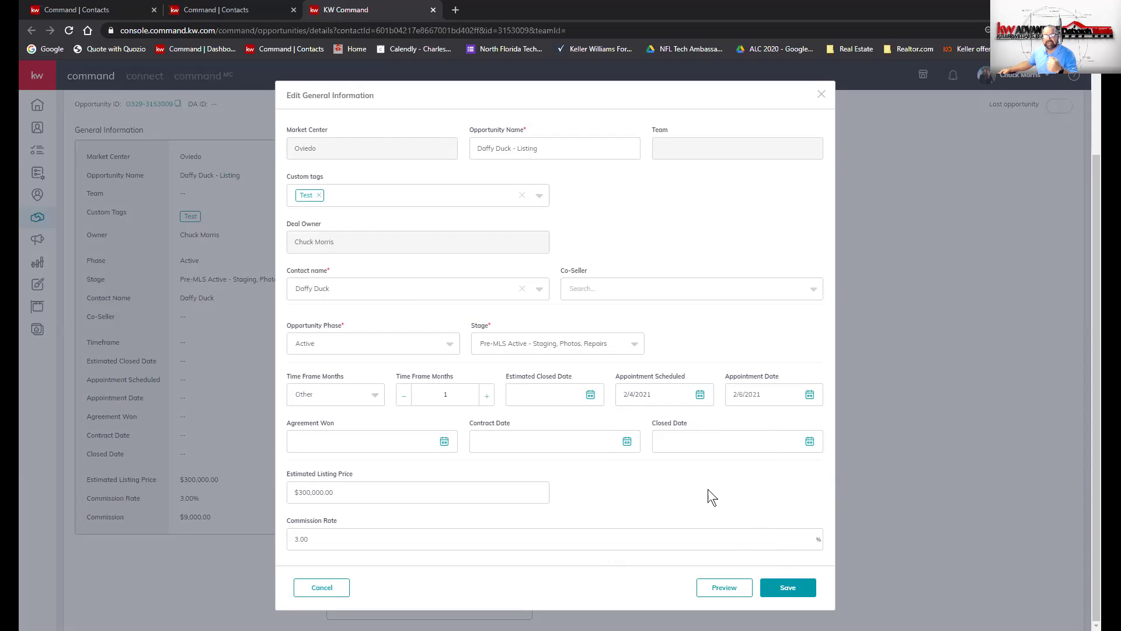
# - Pick February 6, 2021 from the Agreement Won date calendar
pyautogui.click(445, 442)
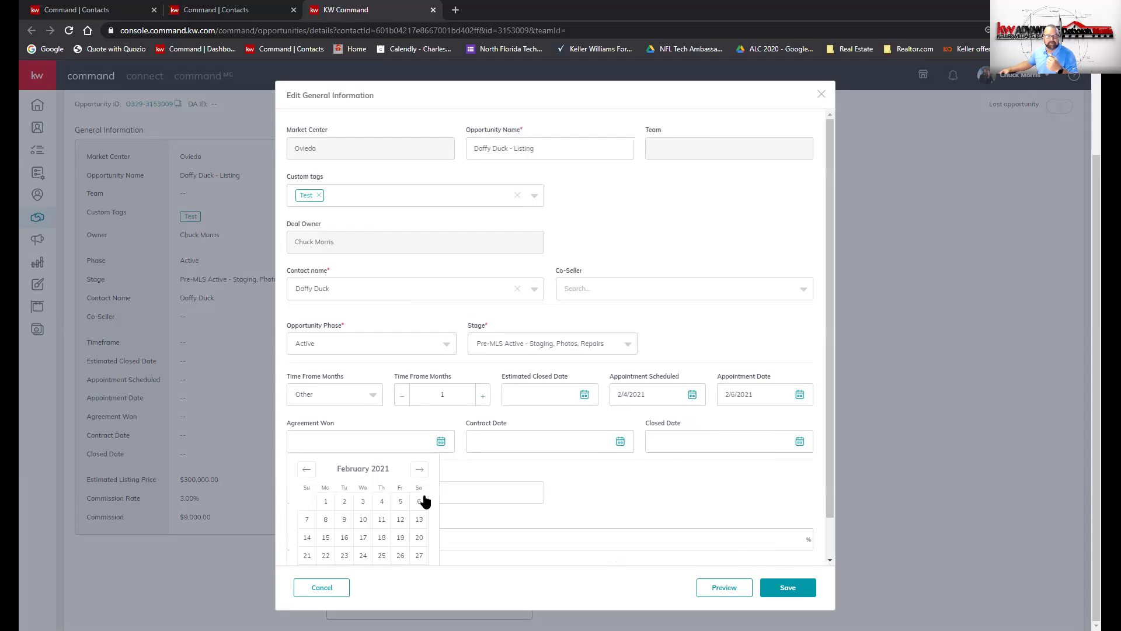
pyautogui.click(634, 491)
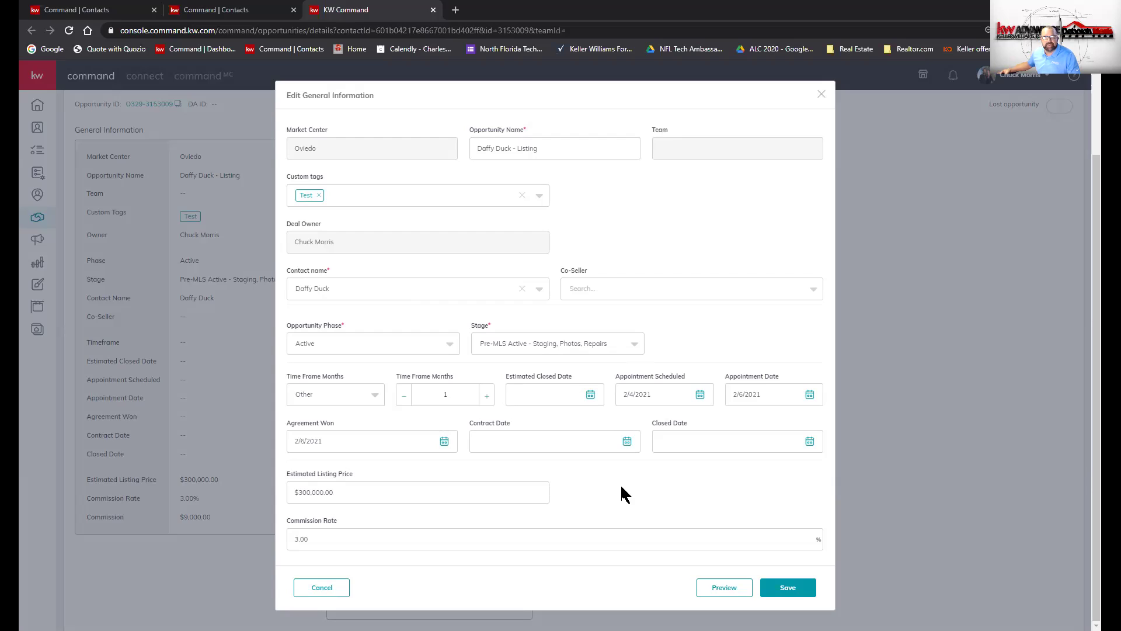
# - Set the Contract Date to February 8, 2021, correcting an initial pick of February 16
pyautogui.click(628, 442)
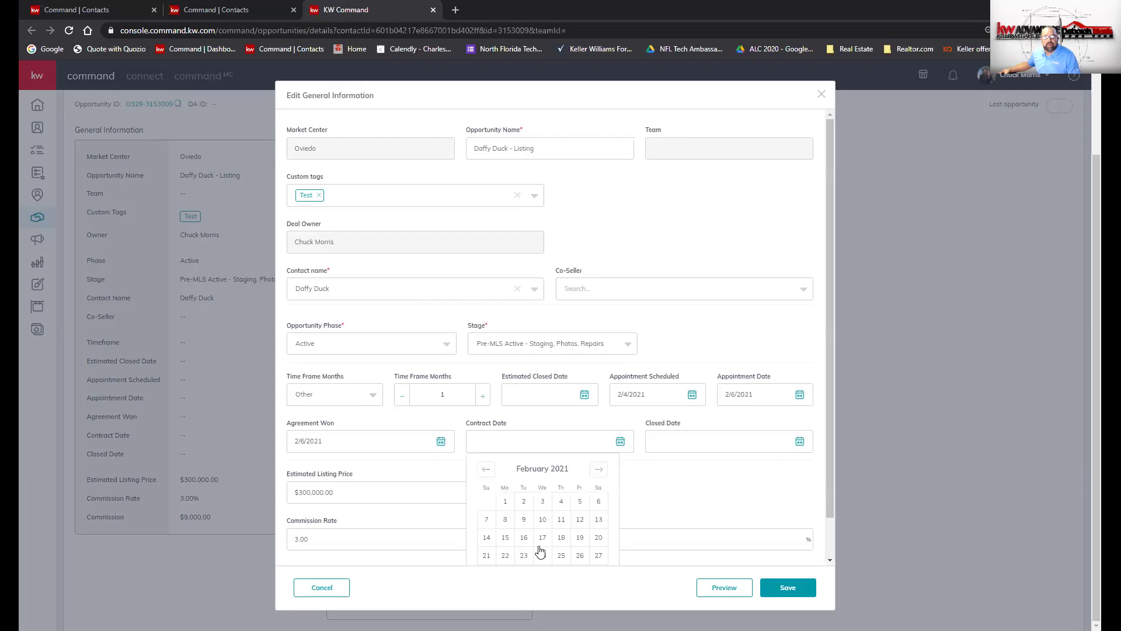
pyautogui.click(523, 537)
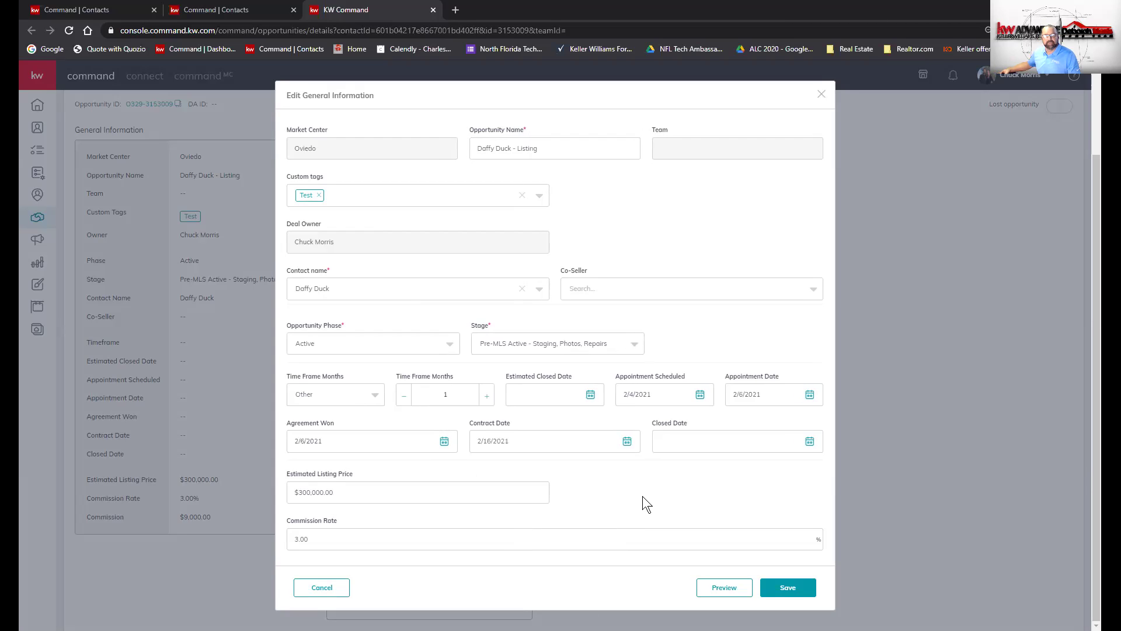
pyautogui.click(631, 443)
pyautogui.click(505, 519)
# - Pick March 12, 2021 as the Estimated Closed Date and save the general information
pyautogui.click(590, 394)
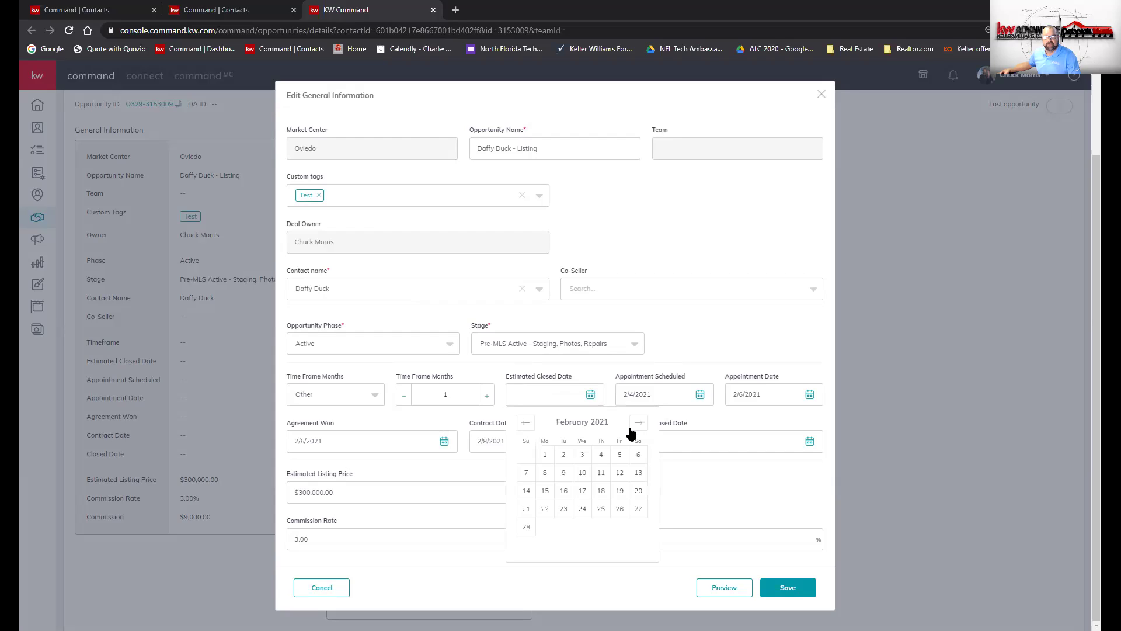
pyautogui.click(663, 485)
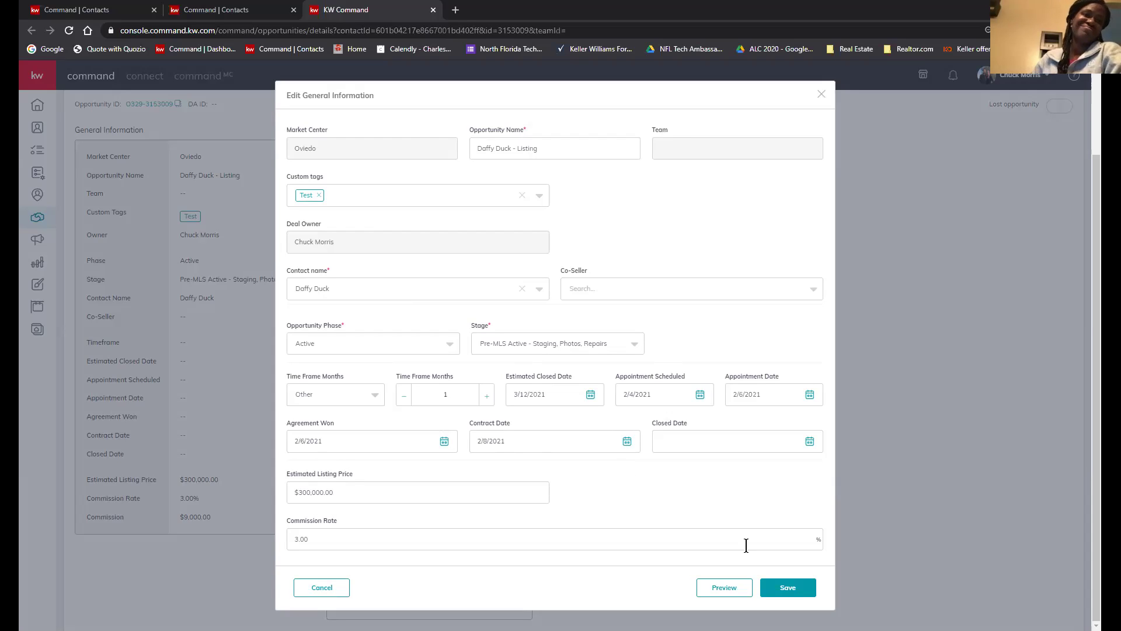
pyautogui.click(781, 590)
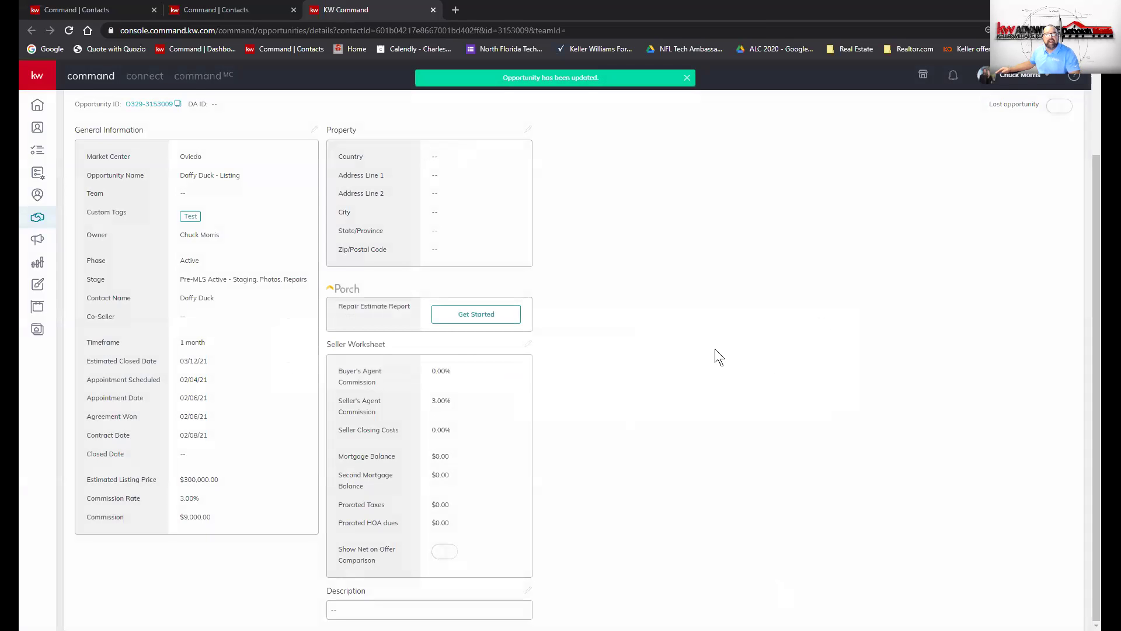
pyautogui.scroll(1, 715, 348)
pyautogui.scroll(1, 715, 349)
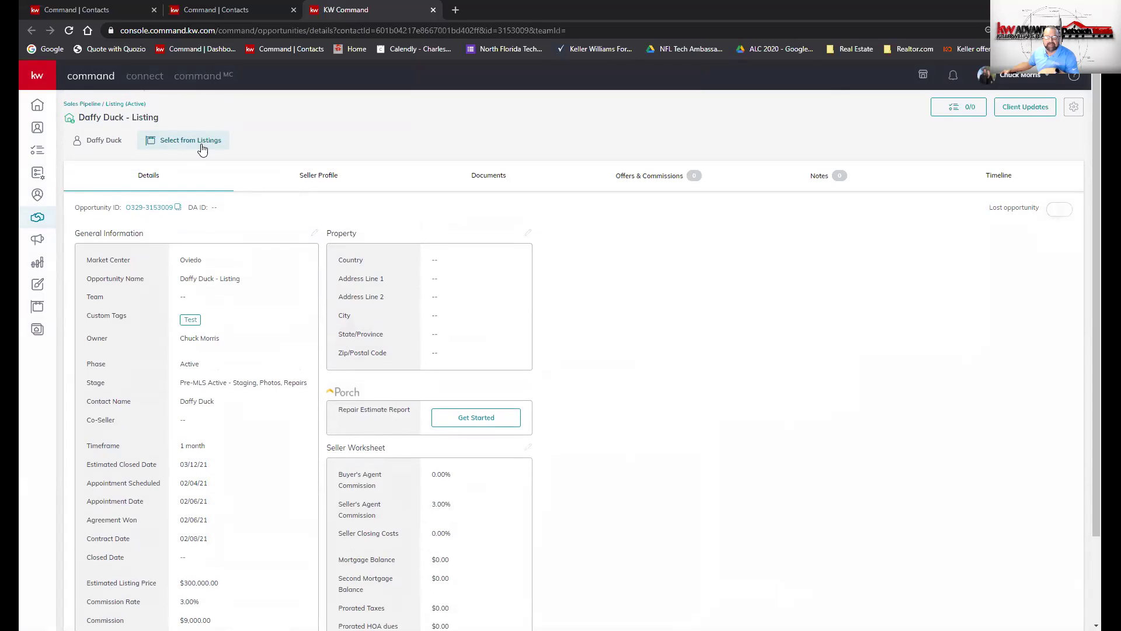
pyautogui.click(508, 287)
pyautogui.write('123')
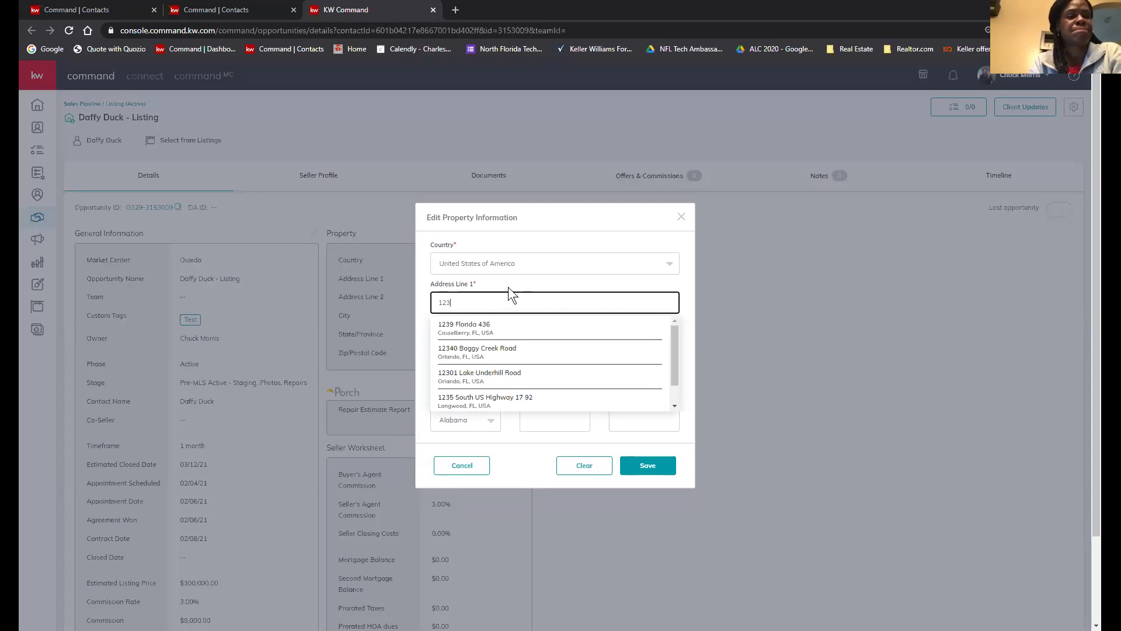
pyautogui.click(508, 325)
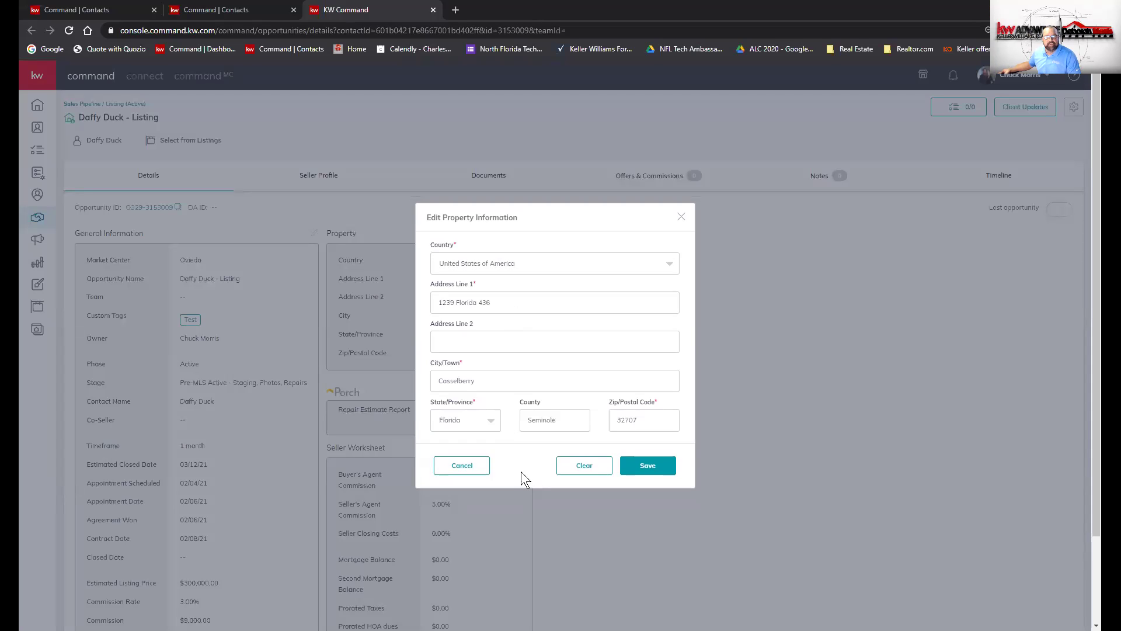
pyautogui.click(648, 465)
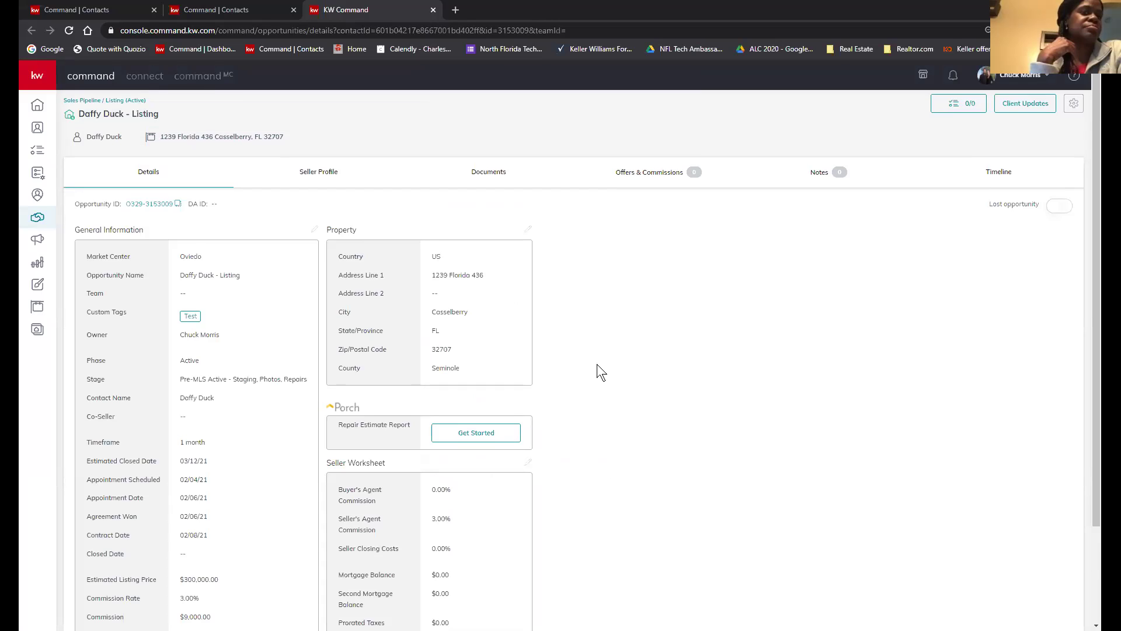
pyautogui.scroll(-2, 597, 364)
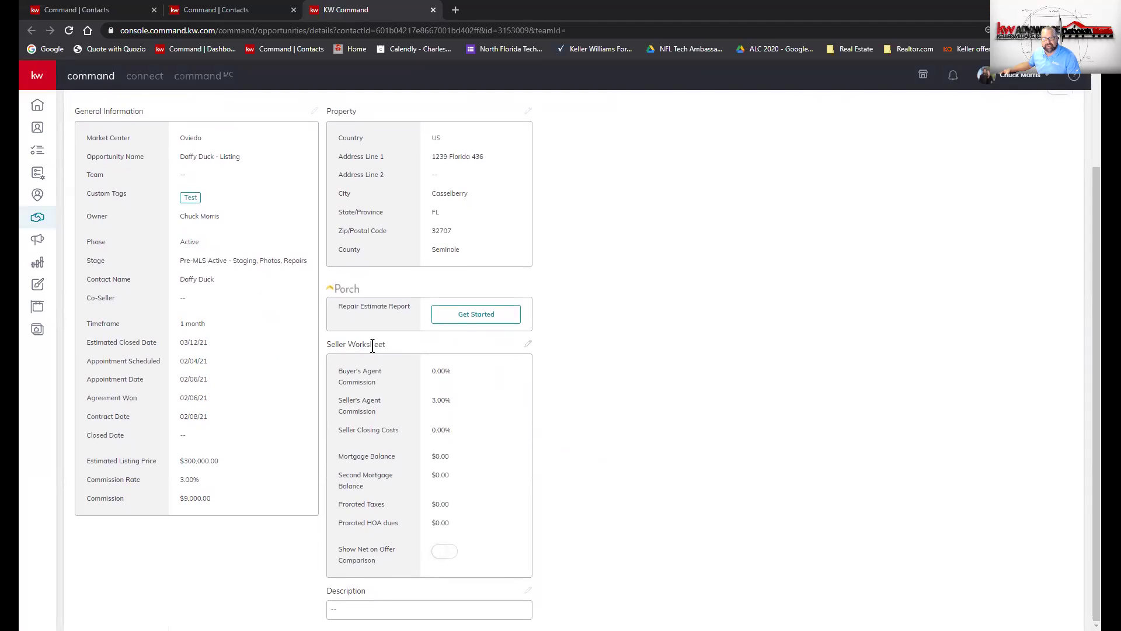
# - Change the seller worksheet's Buyer's Agent Commission to 3 and save
pyautogui.click(528, 345)
pyautogui.click(368, 286)
pyautogui.write('3')
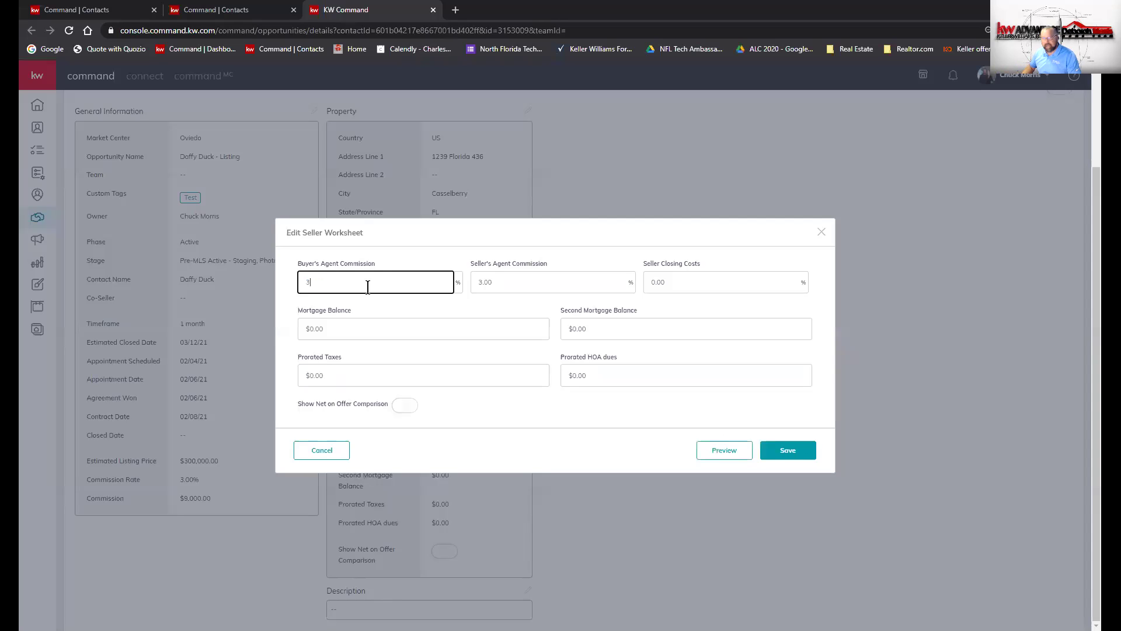
pyautogui.click(782, 453)
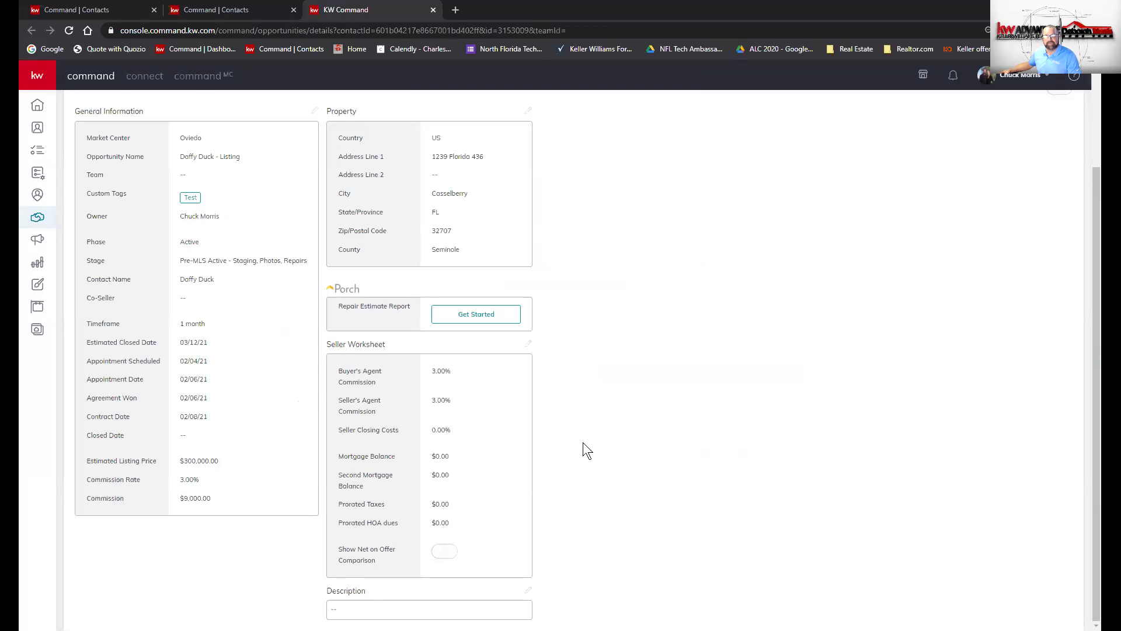
pyautogui.scroll(2, 582, 443)
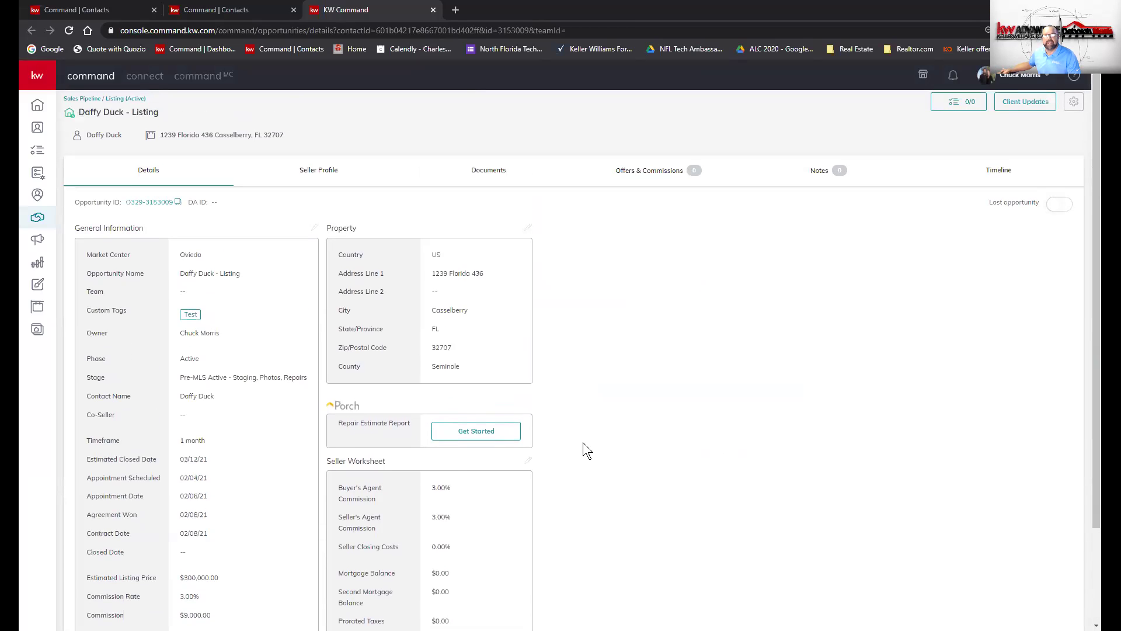
# - Look at the Seller Profile, then go to the listing's Documents and checklists page
pyautogui.click(319, 186)
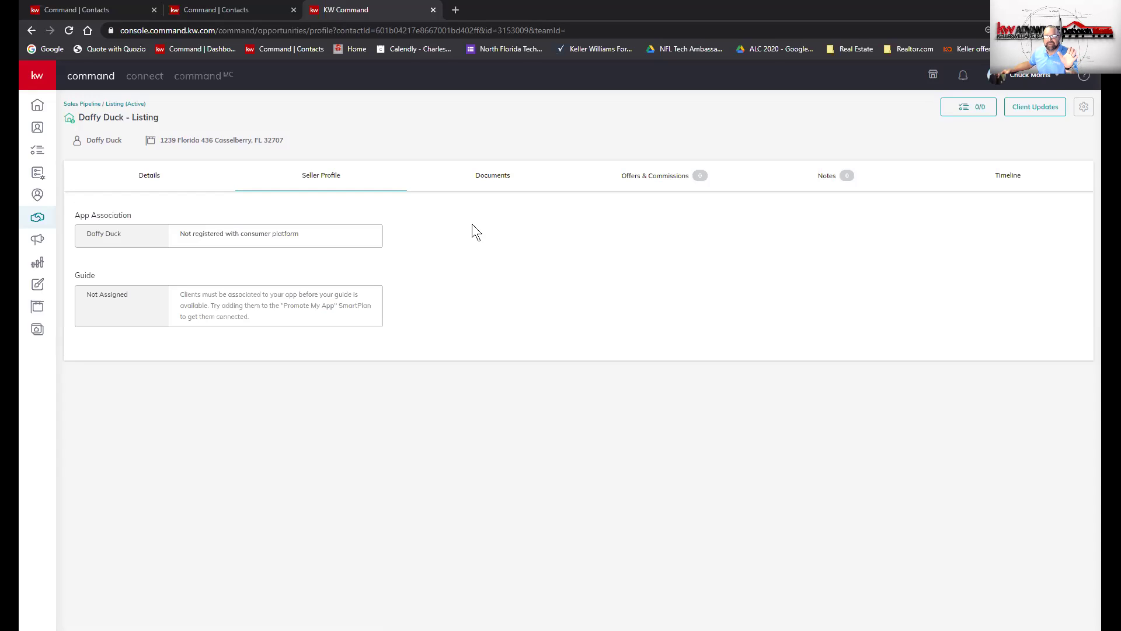
pyautogui.click(488, 184)
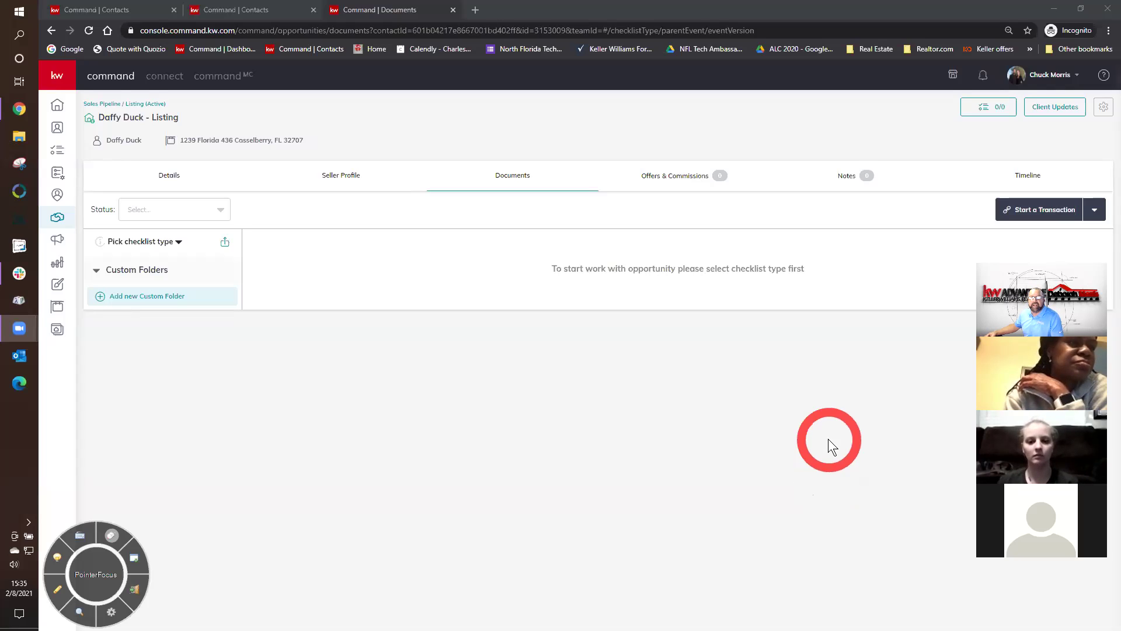
pyautogui.click(996, 272)
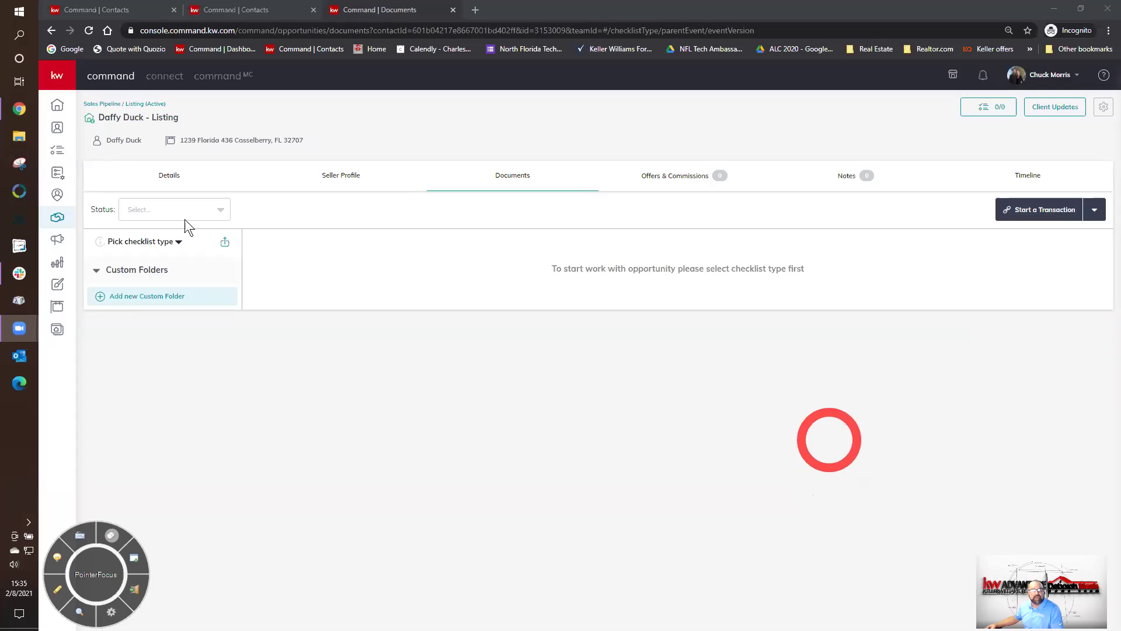
pyautogui.click(176, 175)
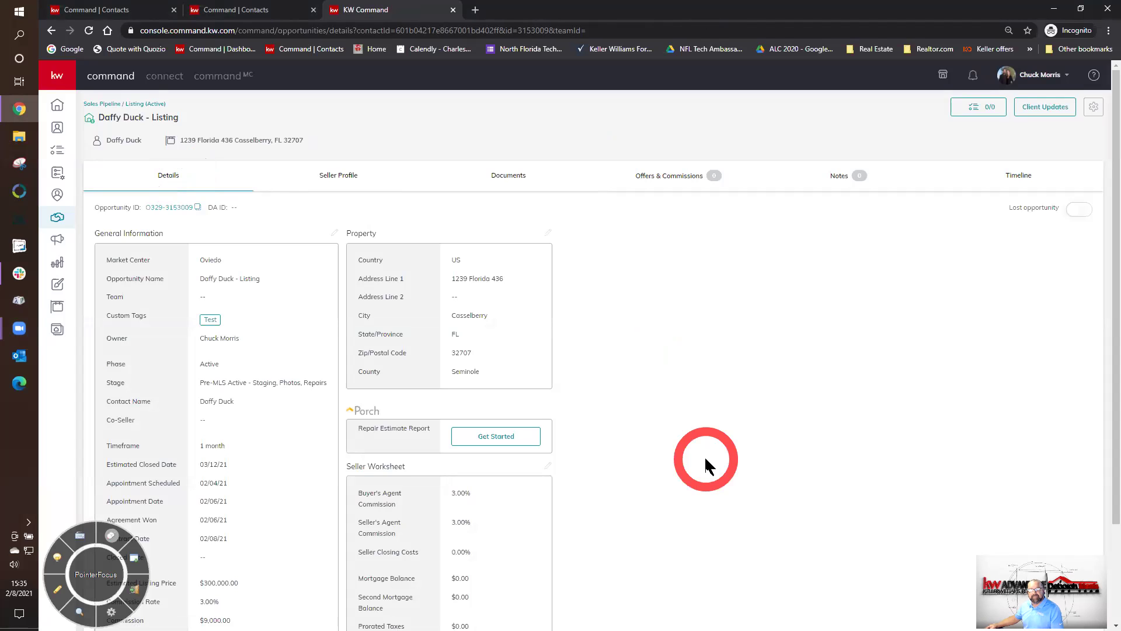
pyautogui.scroll(-1, 704, 456)
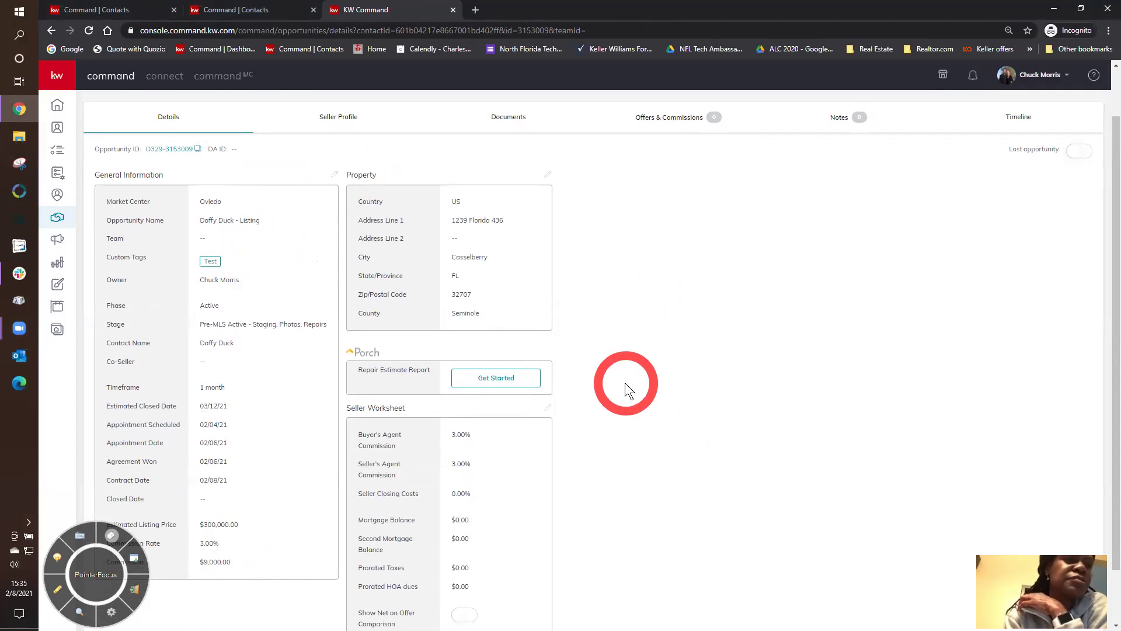
pyautogui.scroll(1, 624, 383)
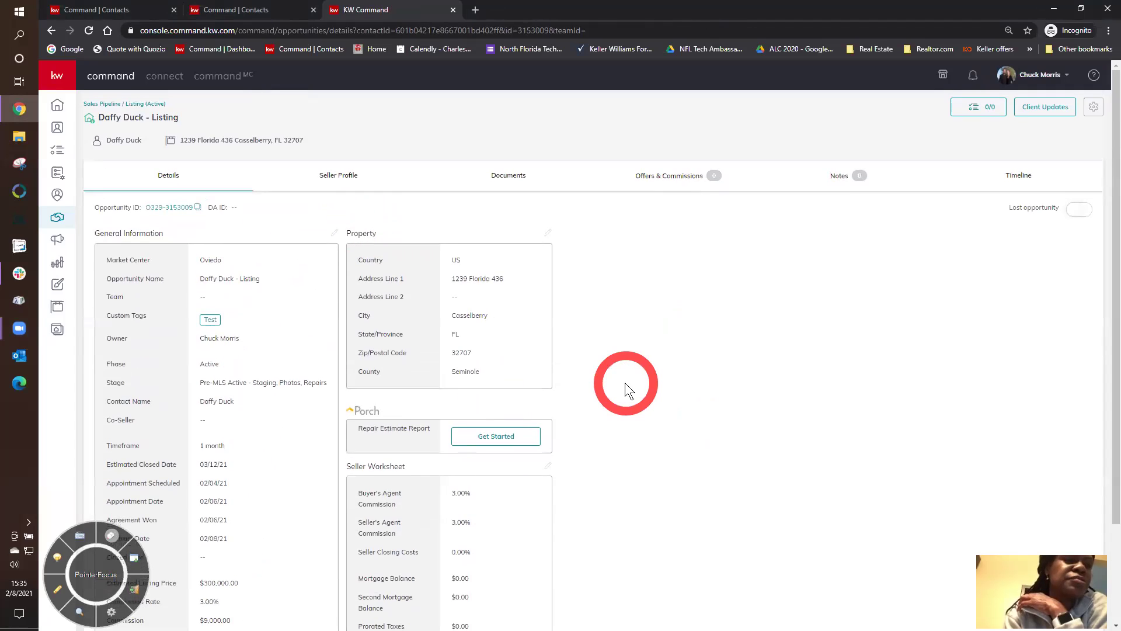
pyautogui.click(547, 234)
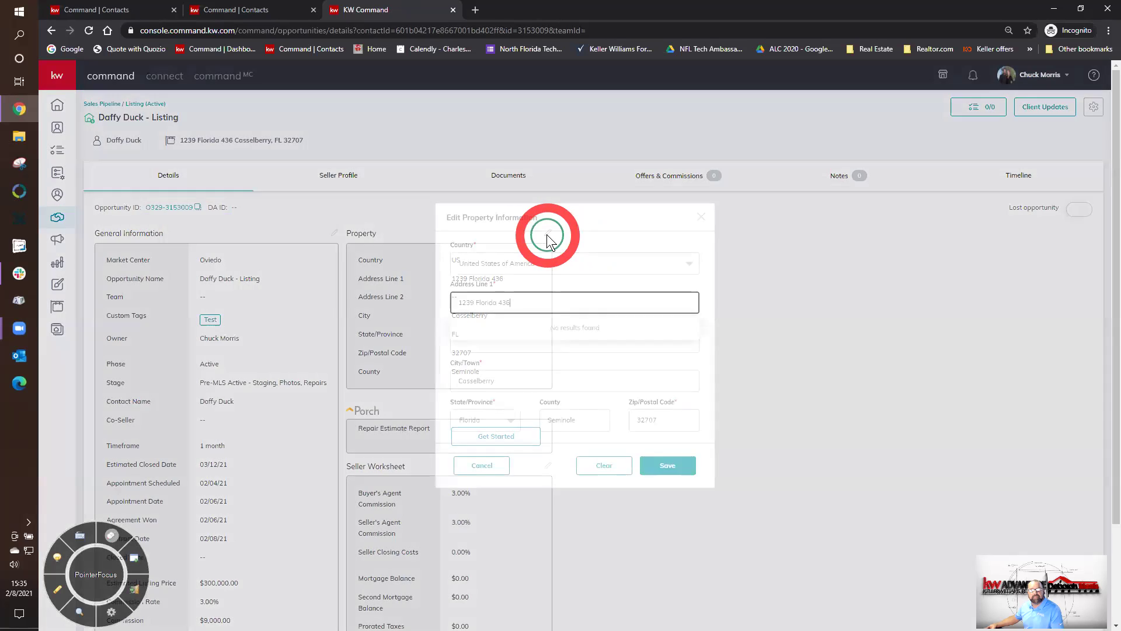
# - Close the Edit Property Information dialog without changing the Casselberry address
pyautogui.click(701, 217)
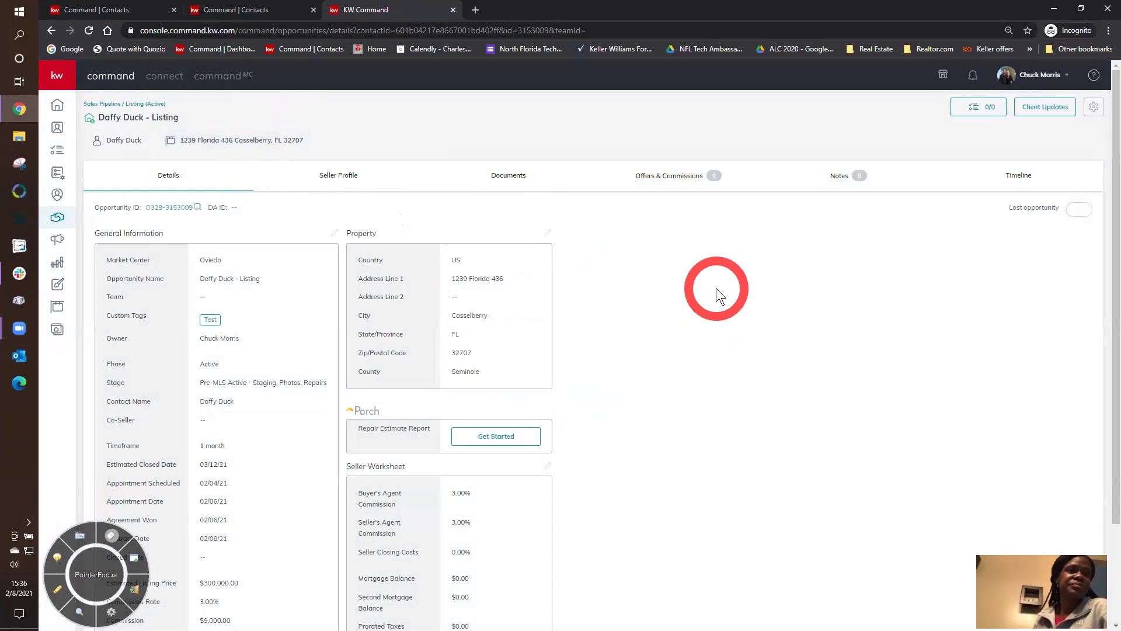
# - Review the Seller Profile, then return to the listing's Documents tab
pyautogui.click(325, 177)
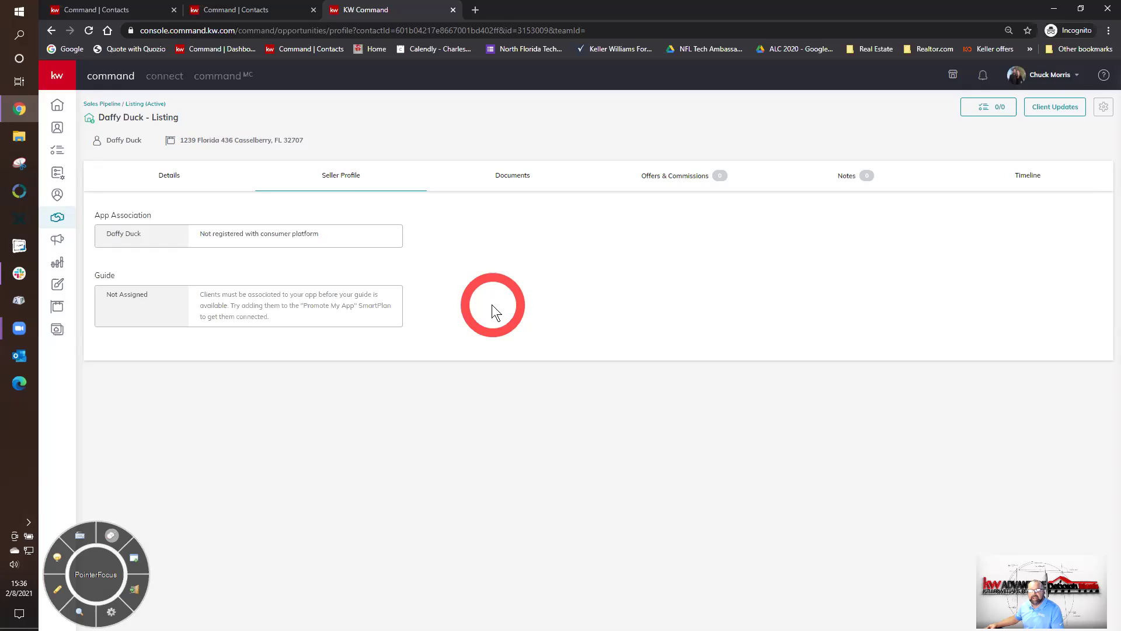
pyautogui.click(524, 177)
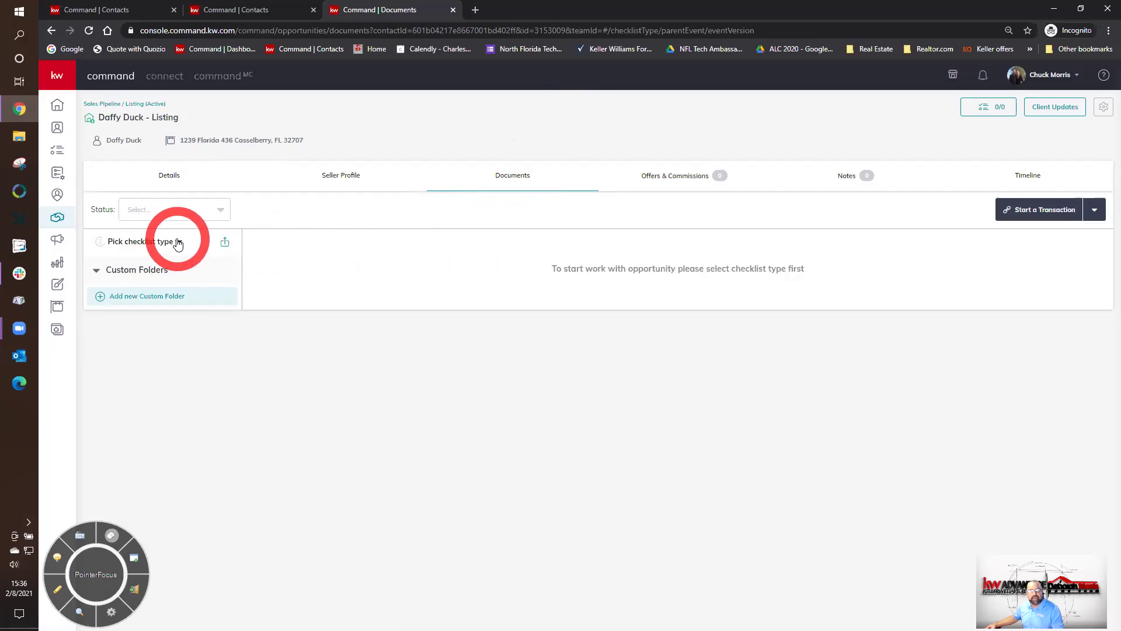
# - Choose Listing - New Construction from the checklist type dropdown on Documents
pyautogui.click(178, 242)
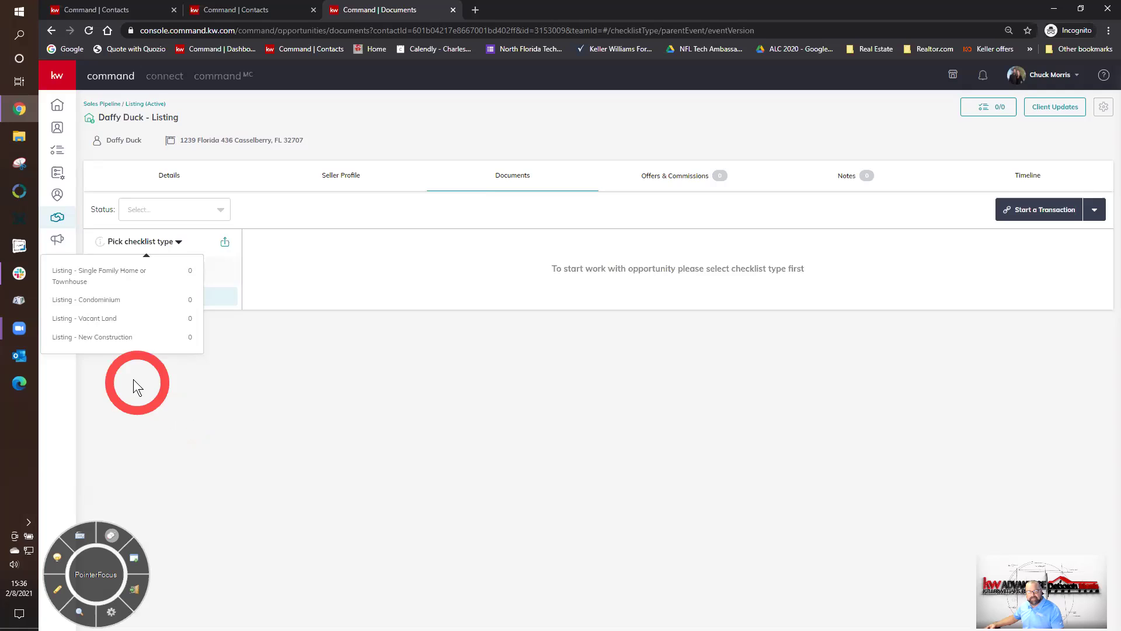
pyautogui.click(110, 338)
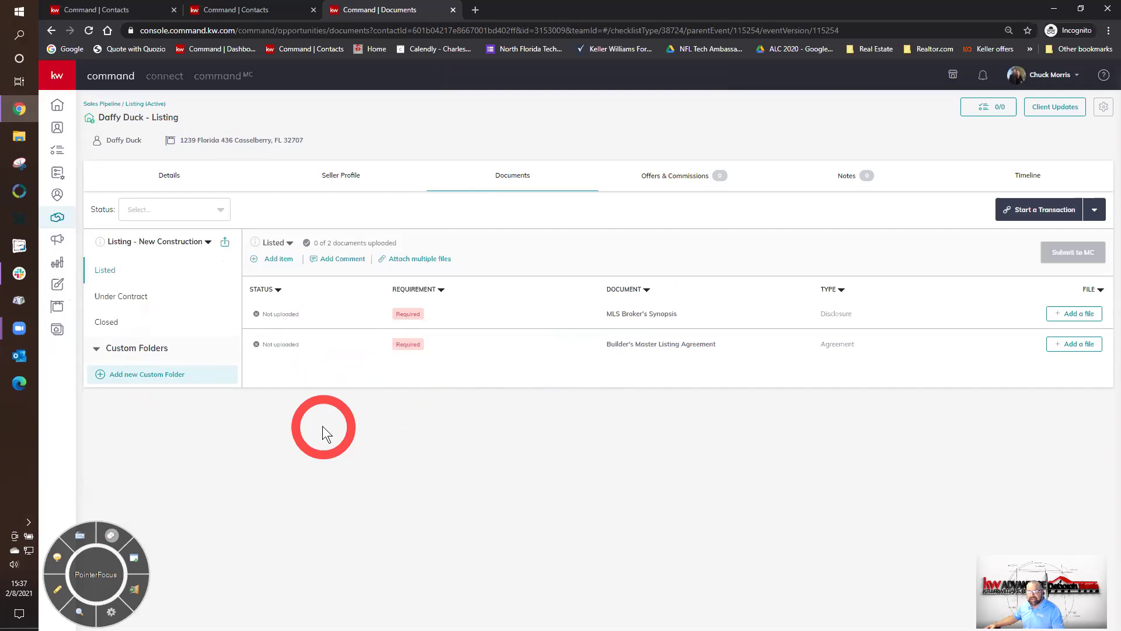
# - Compare the New Construction Listed and Under Contract documents, ending on Listed with checklist types shown
pyautogui.click(122, 297)
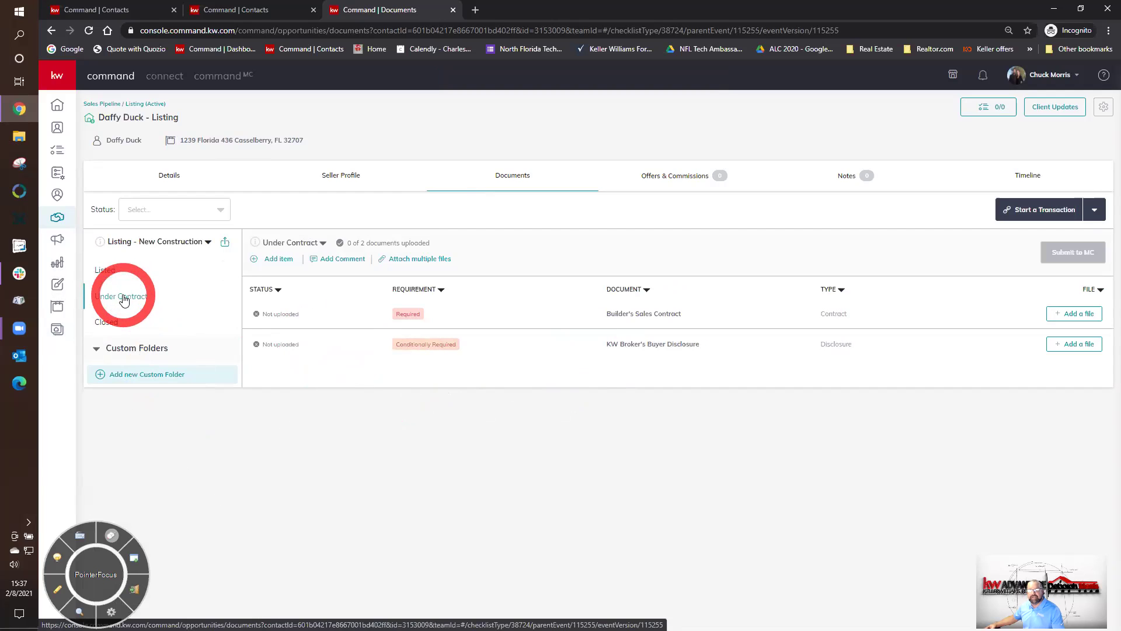
pyautogui.click(104, 273)
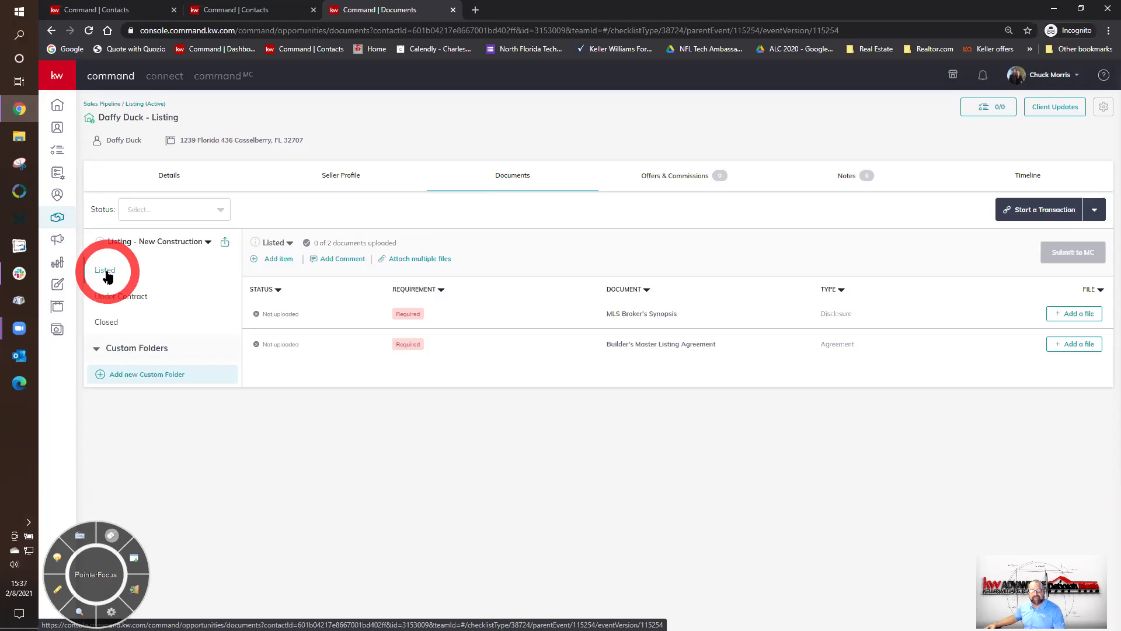
pyautogui.click(121, 299)
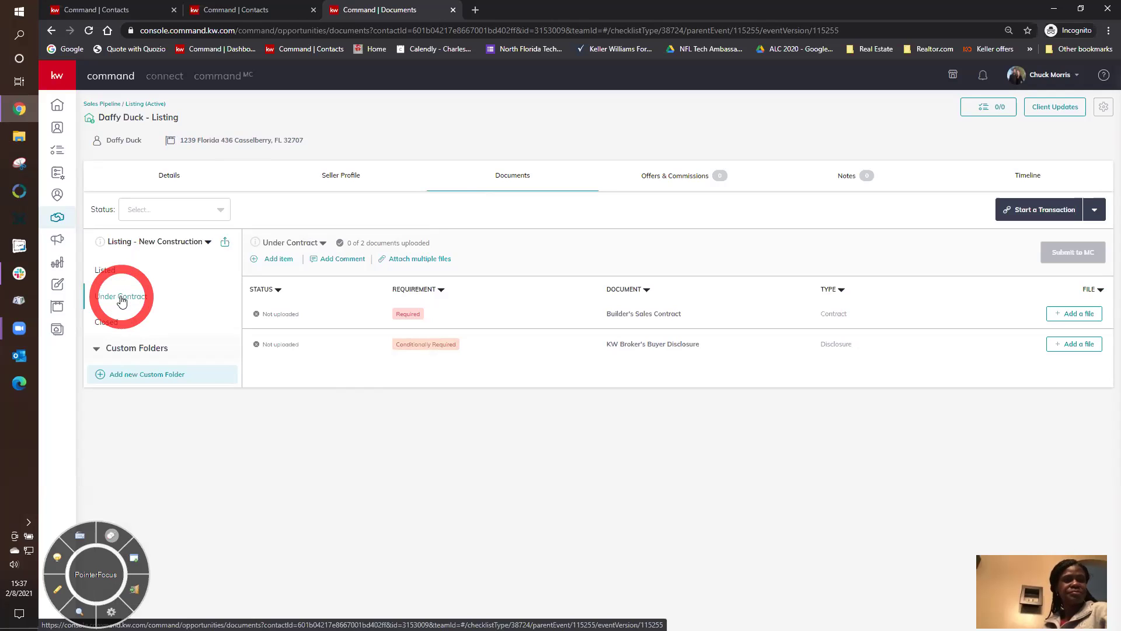
pyautogui.click(115, 273)
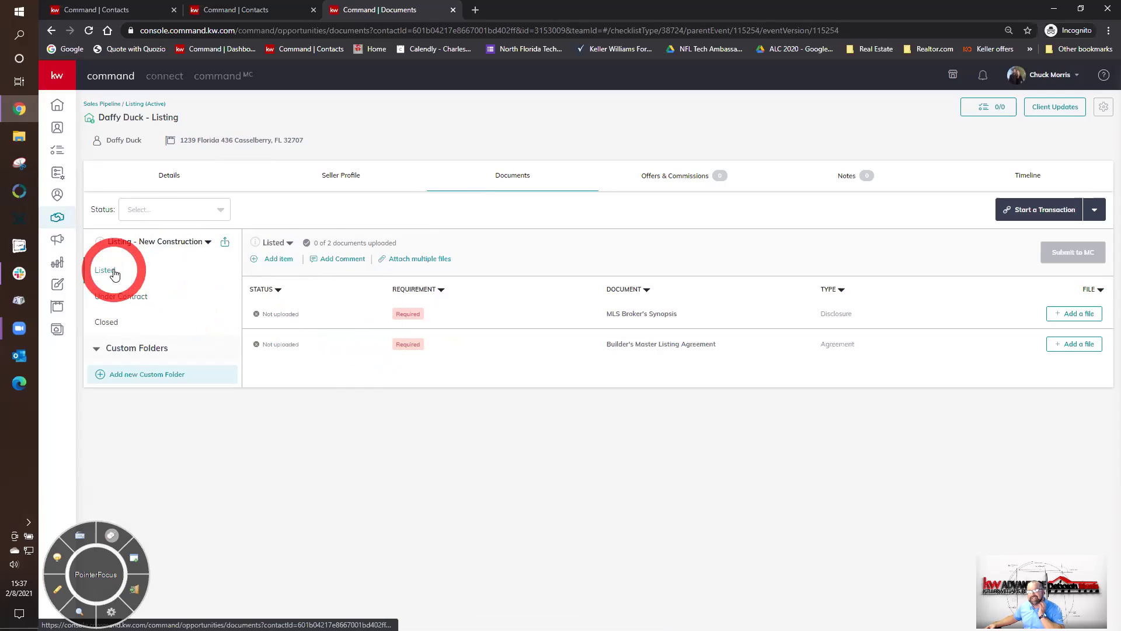
pyautogui.click(183, 241)
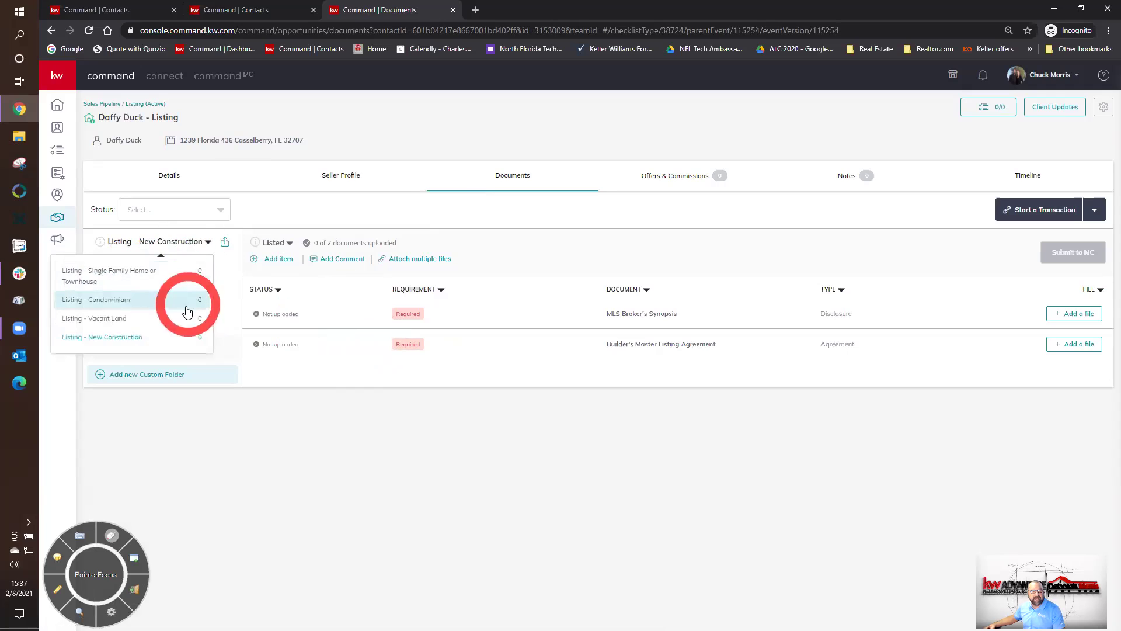
# - Switch to the Listing - Vacant Land checklist and scroll through its 13 Listed documents
pyautogui.click(109, 318)
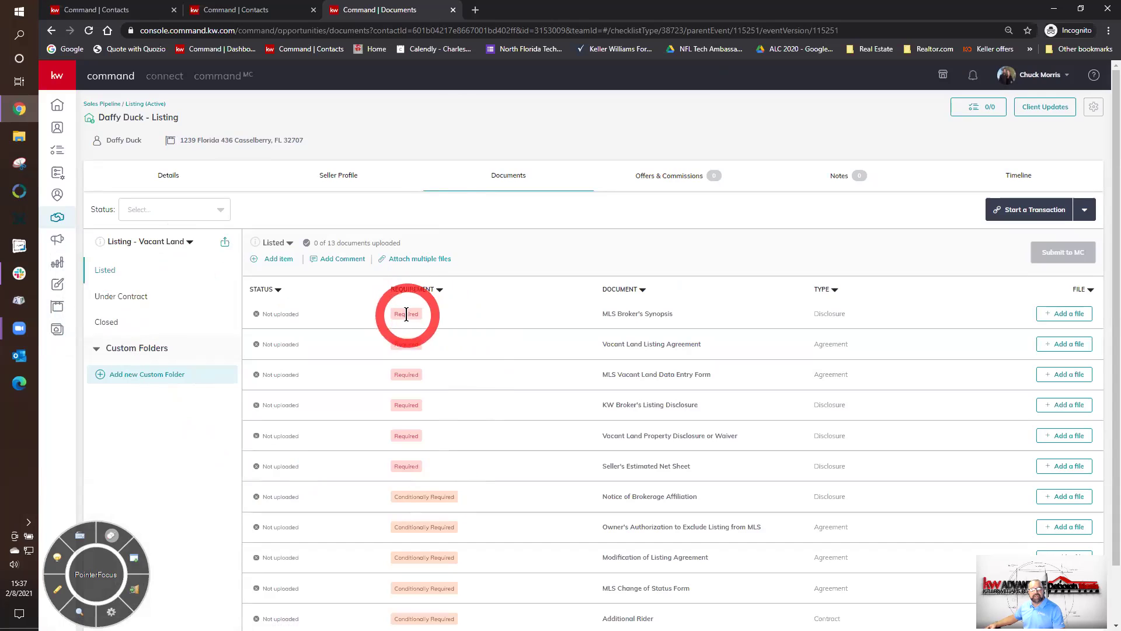
pyautogui.scroll(-1, 516, 401)
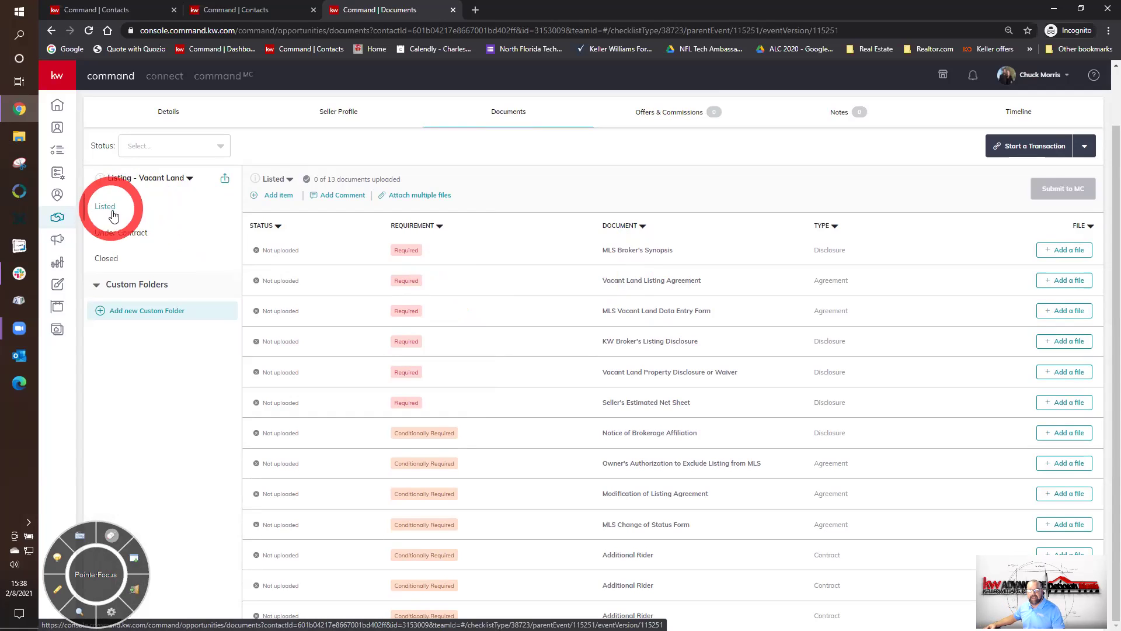
# - Show the Vacant Land checklist's Under Contract documents
pyautogui.click(116, 235)
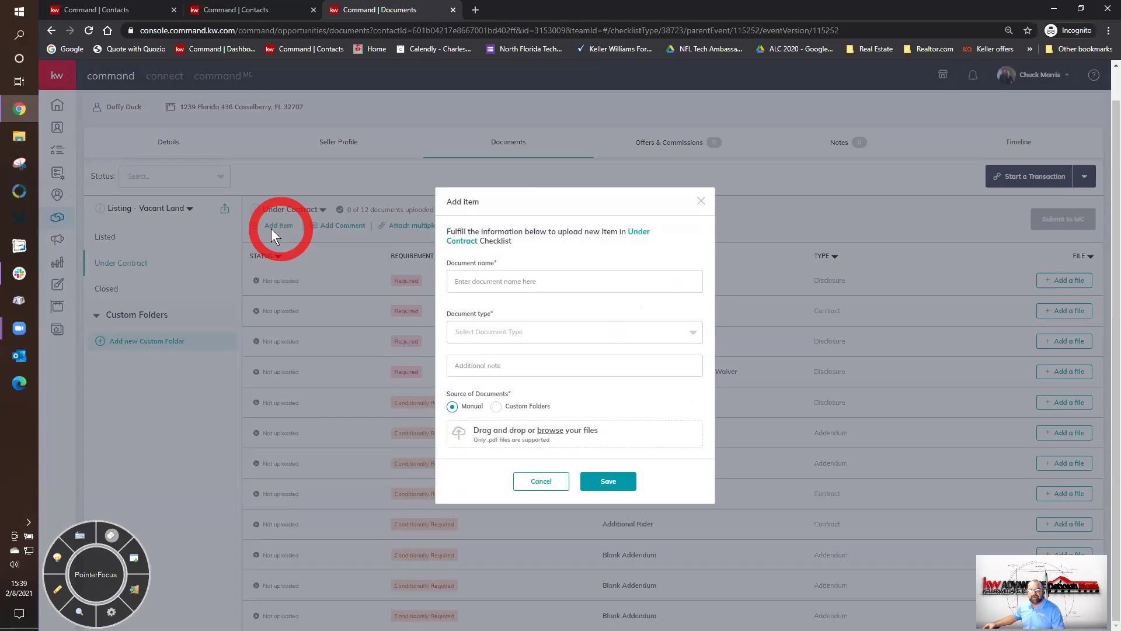
# - Set the new item's document type to Other, then cancel without adding it
pyautogui.click(532, 340)
pyautogui.scroll(-1, 562, 409)
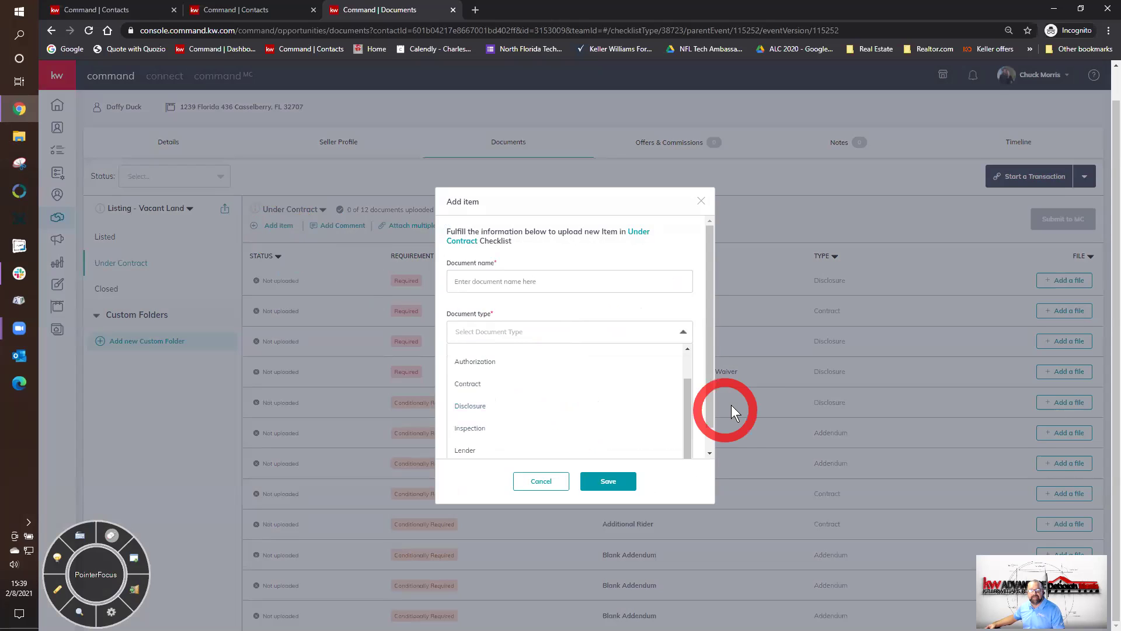
pyautogui.scroll(-1, 706, 406)
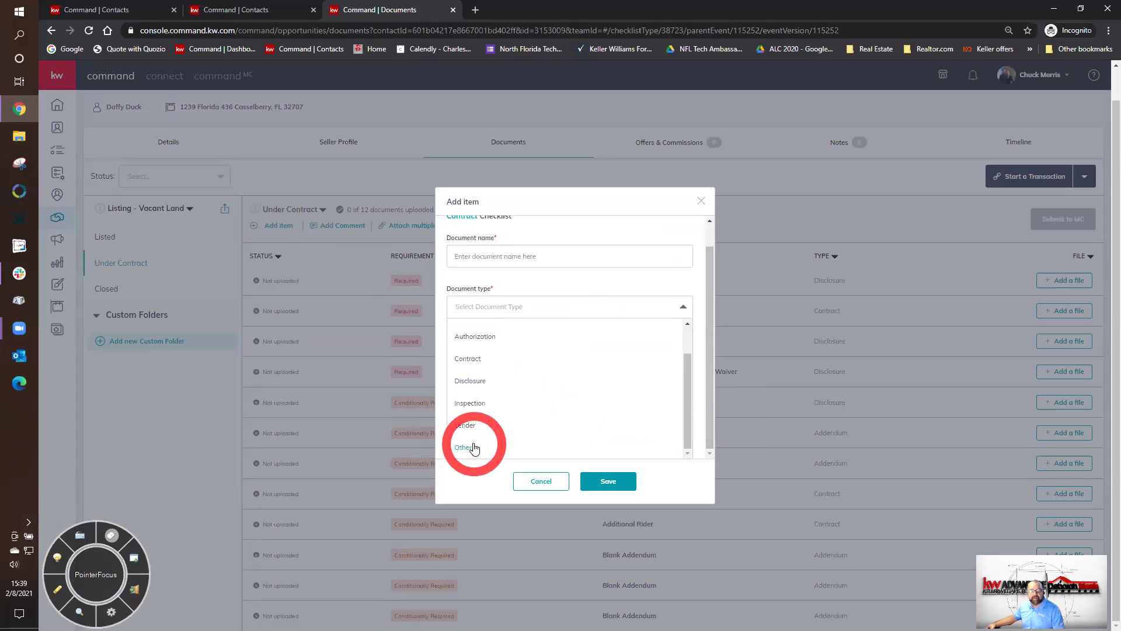
pyautogui.click(585, 285)
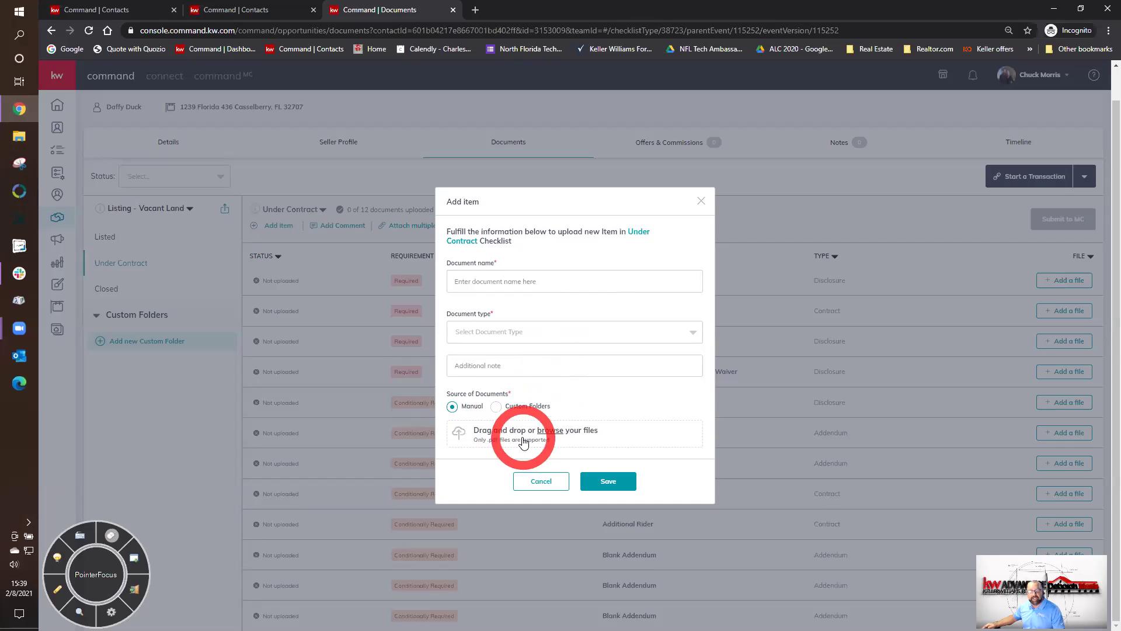
pyautogui.click(541, 481)
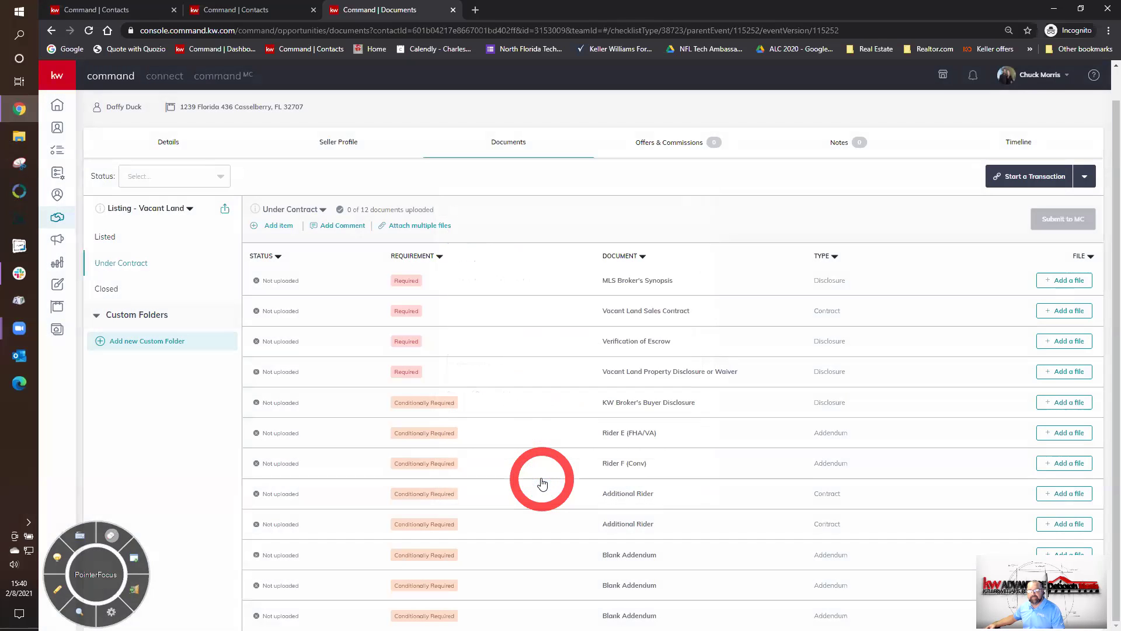
# - Show the Vacant Land Closed documents: Inspection Report, Settlement Statement and Other
pyautogui.click(107, 290)
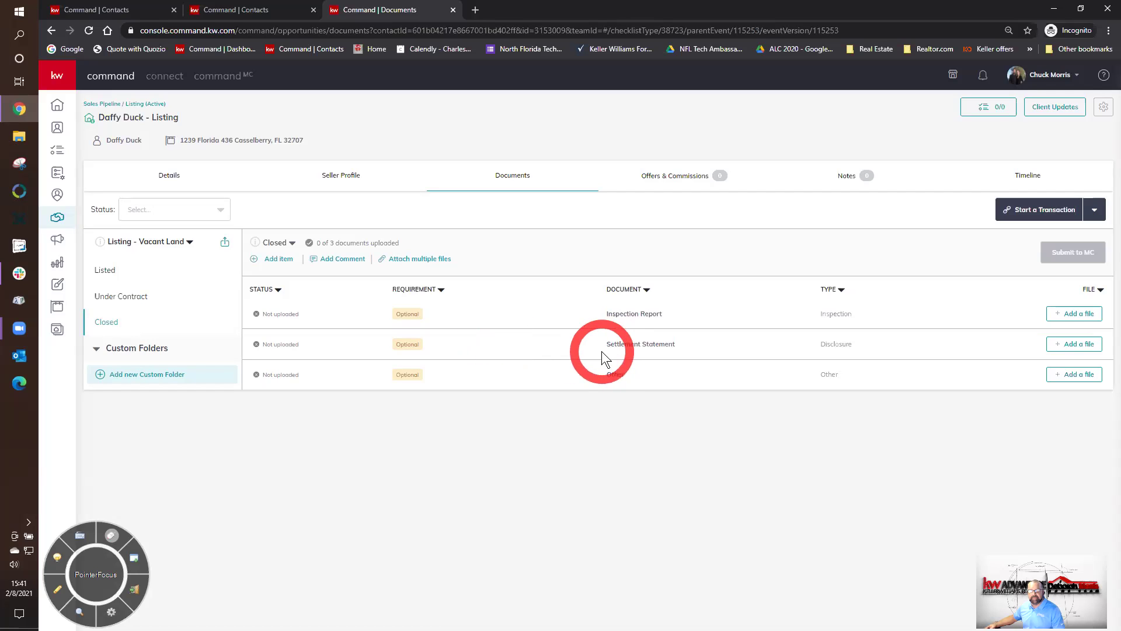
# - Switch the listing to the Listing - Condominium checklist and scan its Listed documents
pyautogui.click(157, 243)
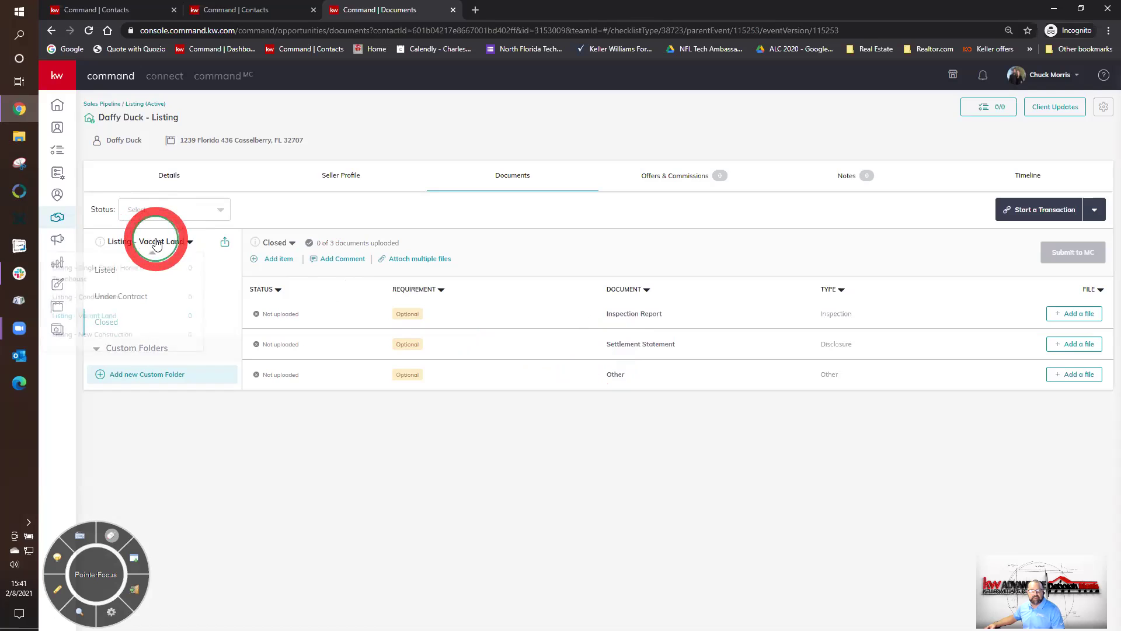
pyautogui.click(110, 301)
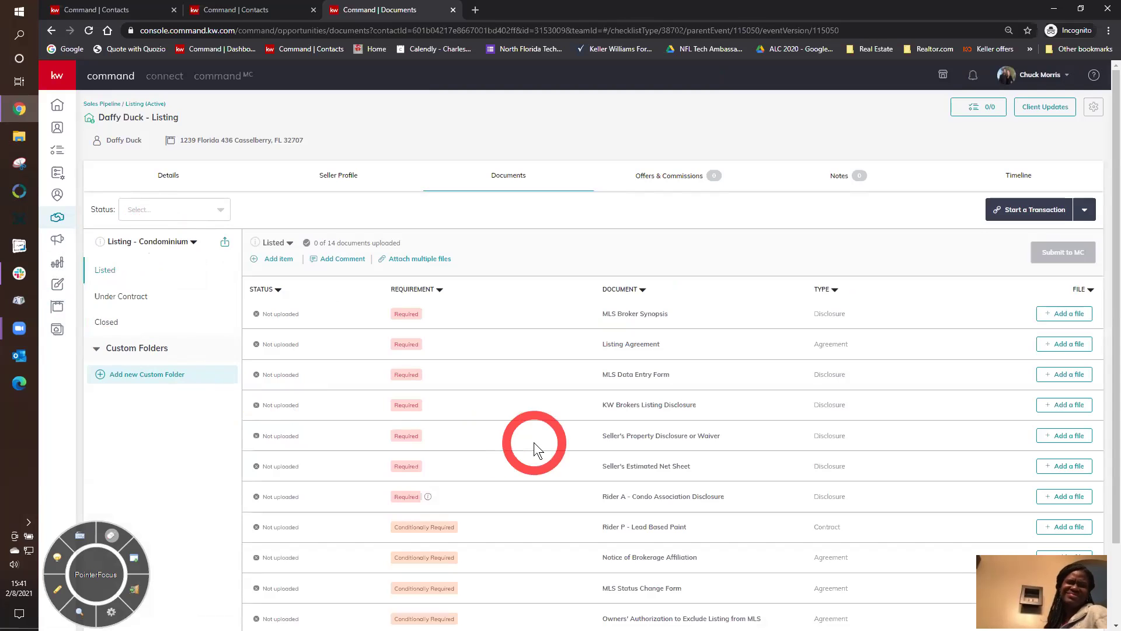
pyautogui.scroll(-2, 534, 442)
pyautogui.scroll(2, 533, 443)
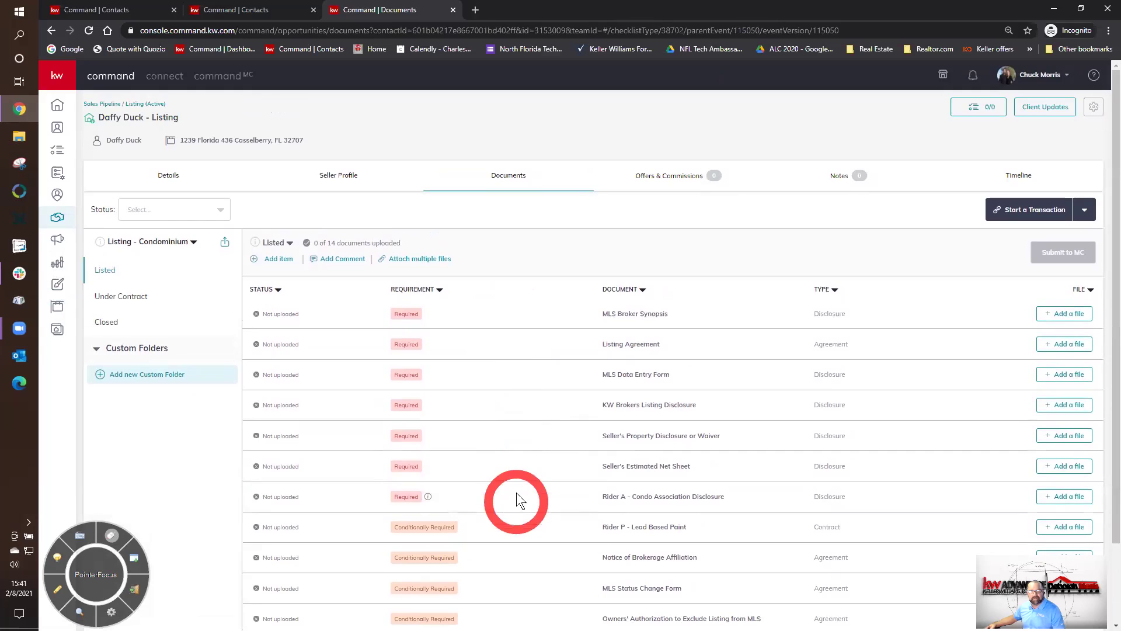
# - Review the Condominium Under Contract, Closed and Listed documents, ending on Listed
pyautogui.click(131, 297)
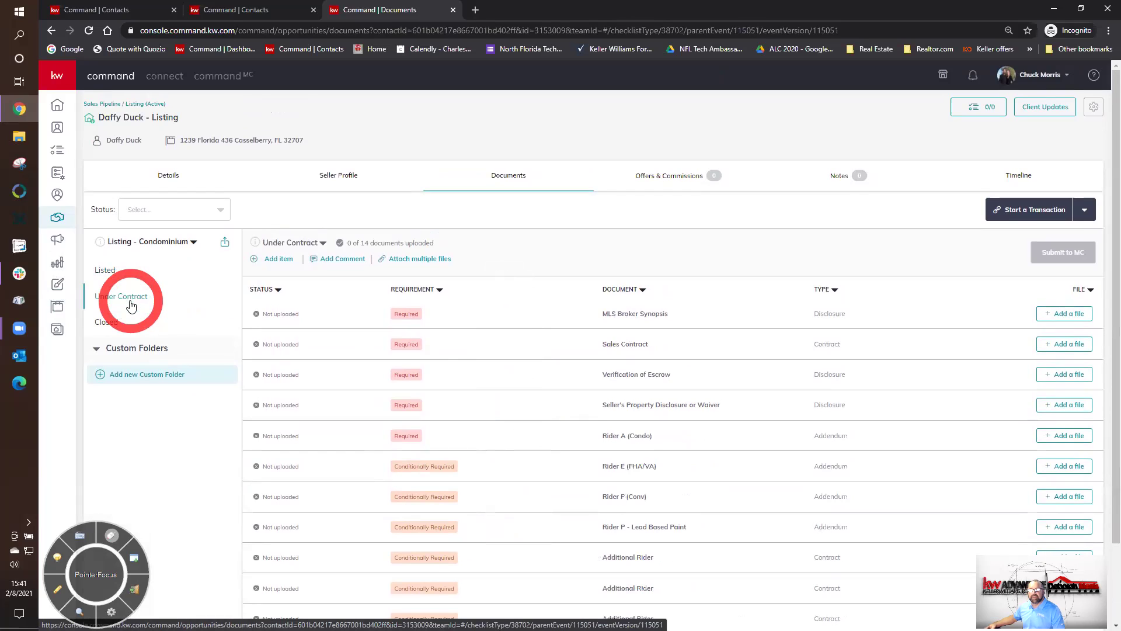
pyautogui.click(105, 323)
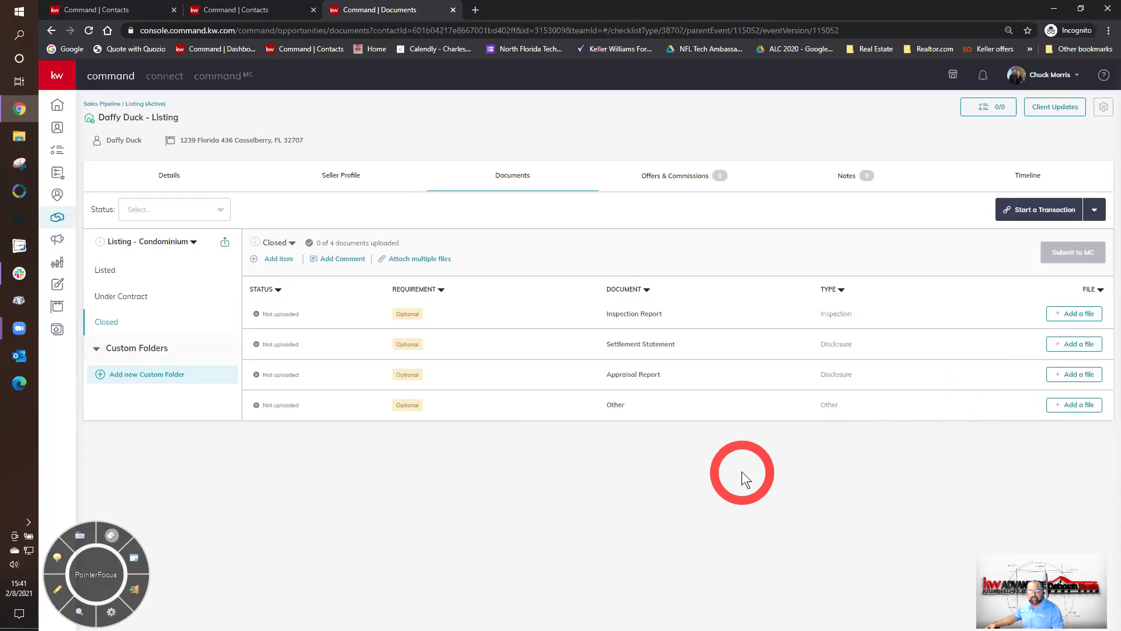
pyautogui.click(117, 271)
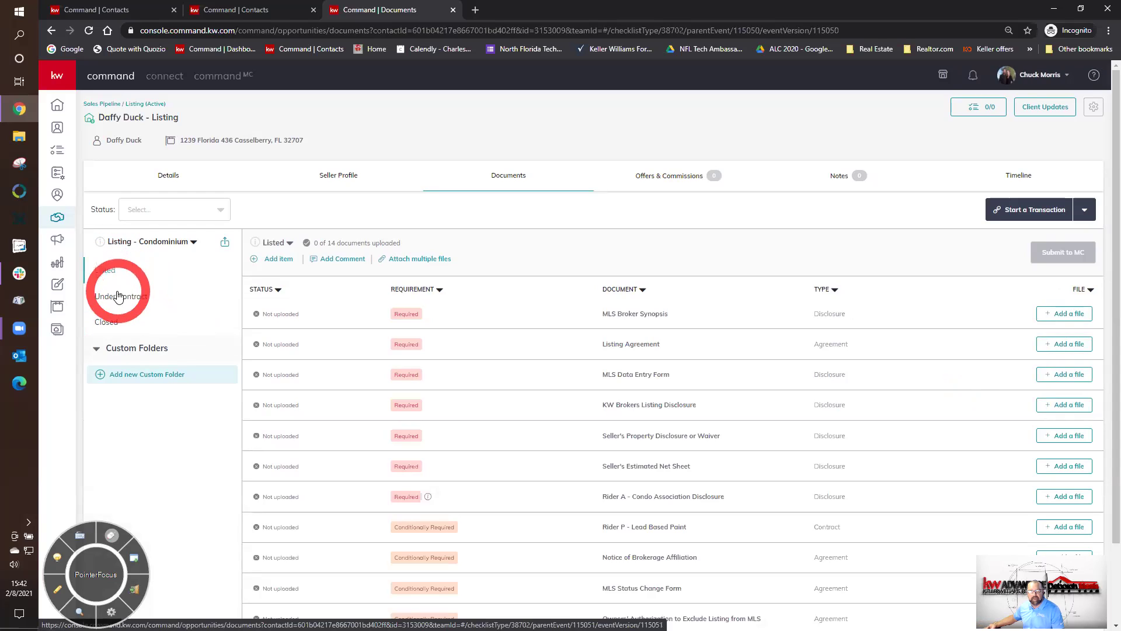
pyautogui.click(117, 297)
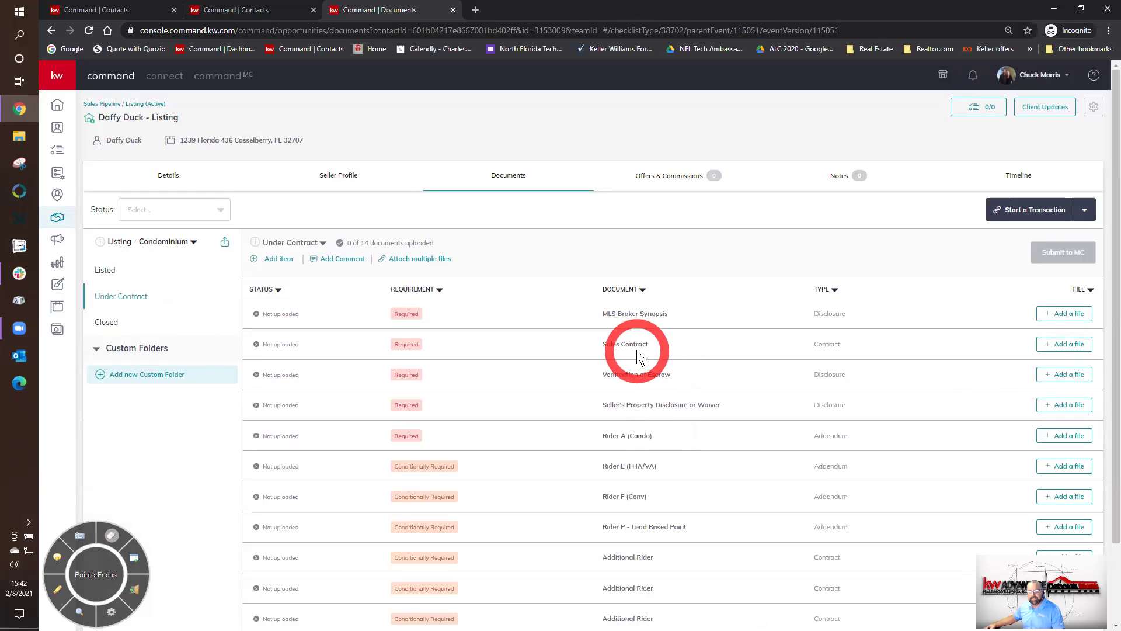
pyautogui.click(112, 273)
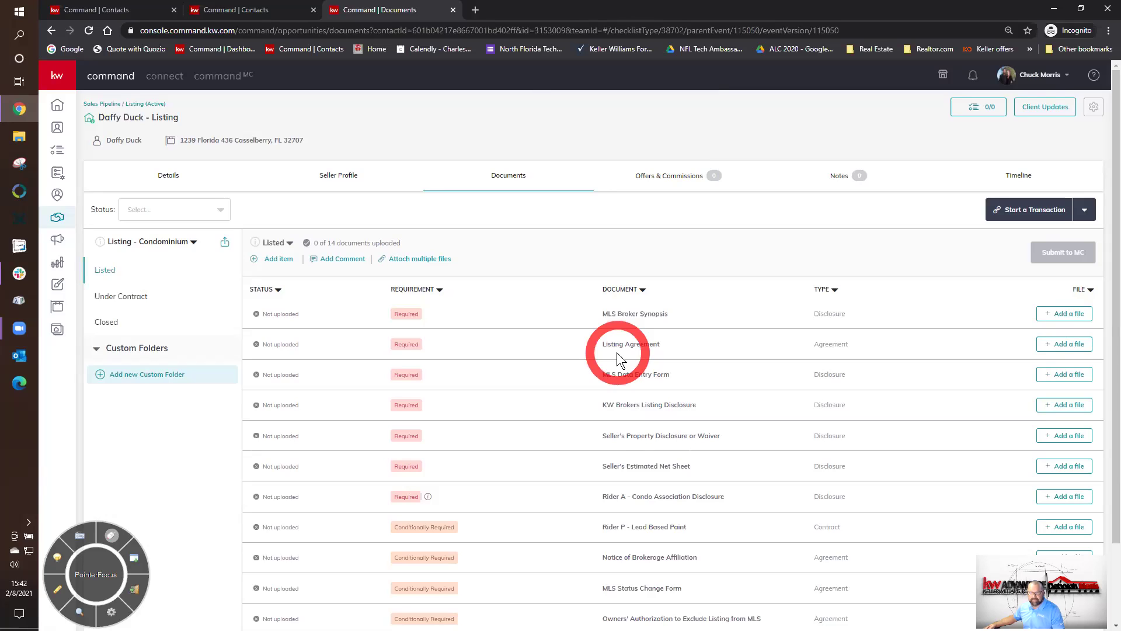
# - Switch the listing to the Single Family Home or Townhouse checklist and review its Listed documents
pyautogui.click(145, 244)
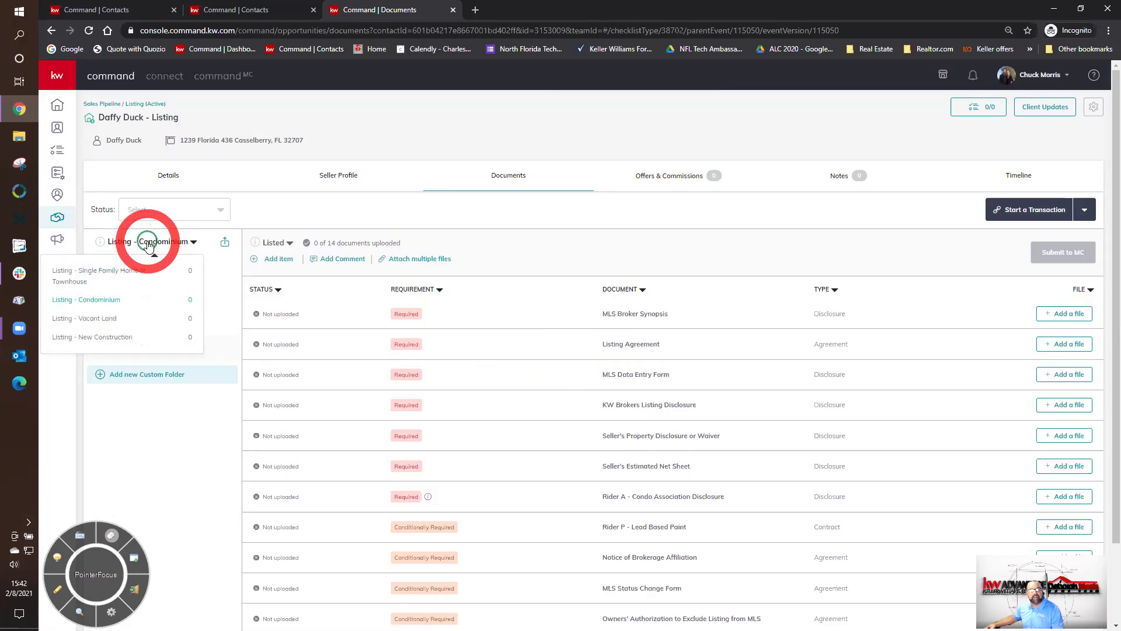
pyautogui.click(127, 272)
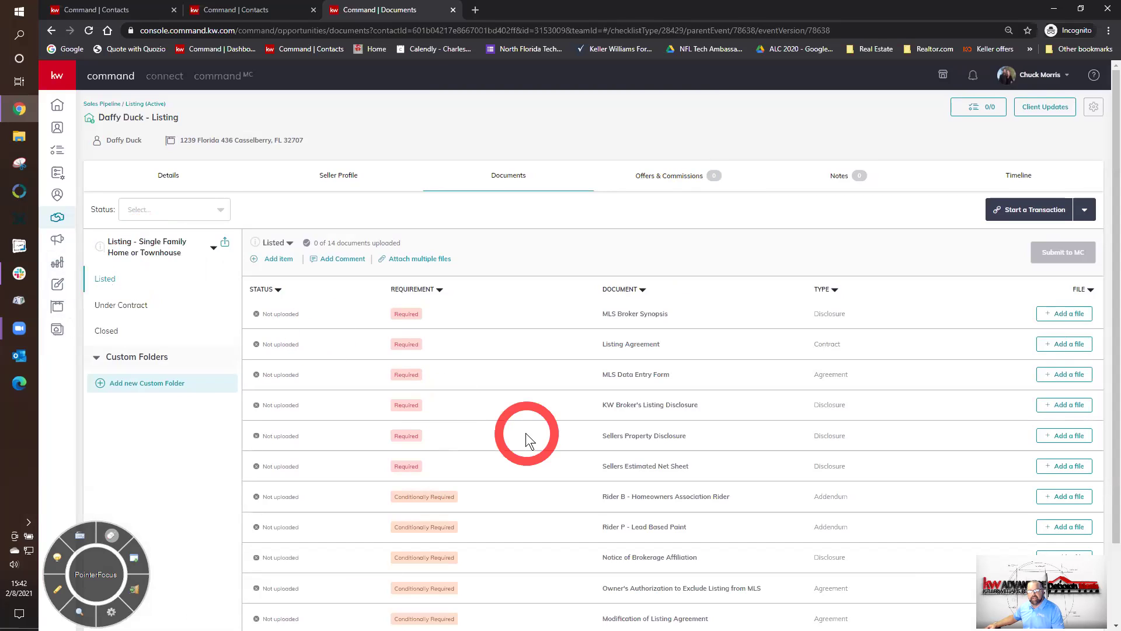
pyautogui.scroll(-2, 525, 432)
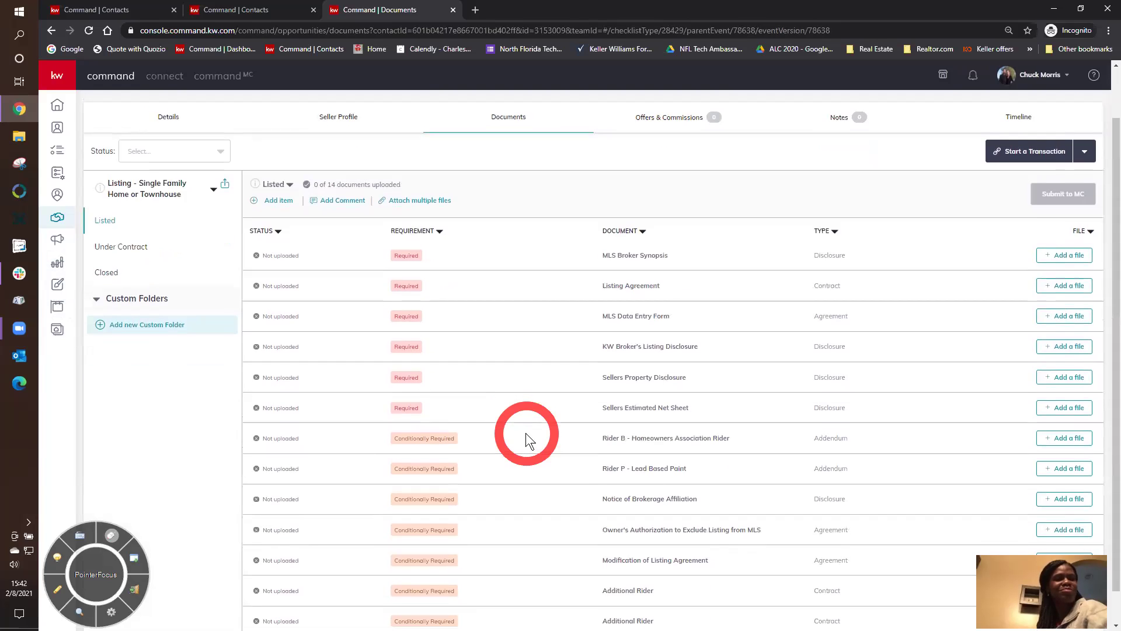
pyautogui.scroll(2, 525, 432)
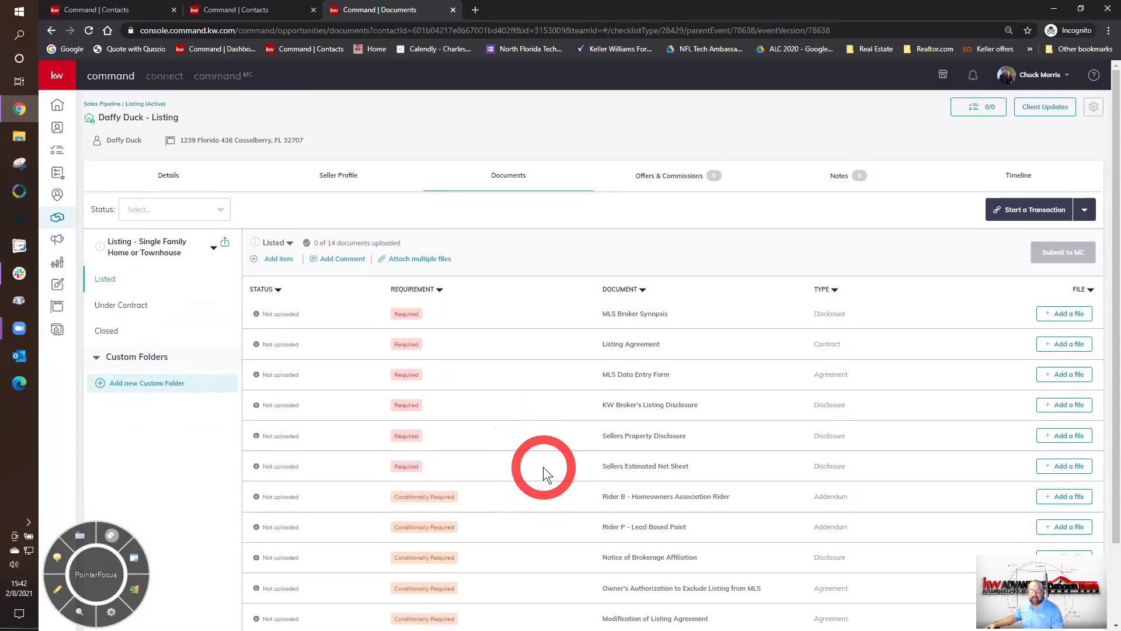
pyautogui.click(174, 255)
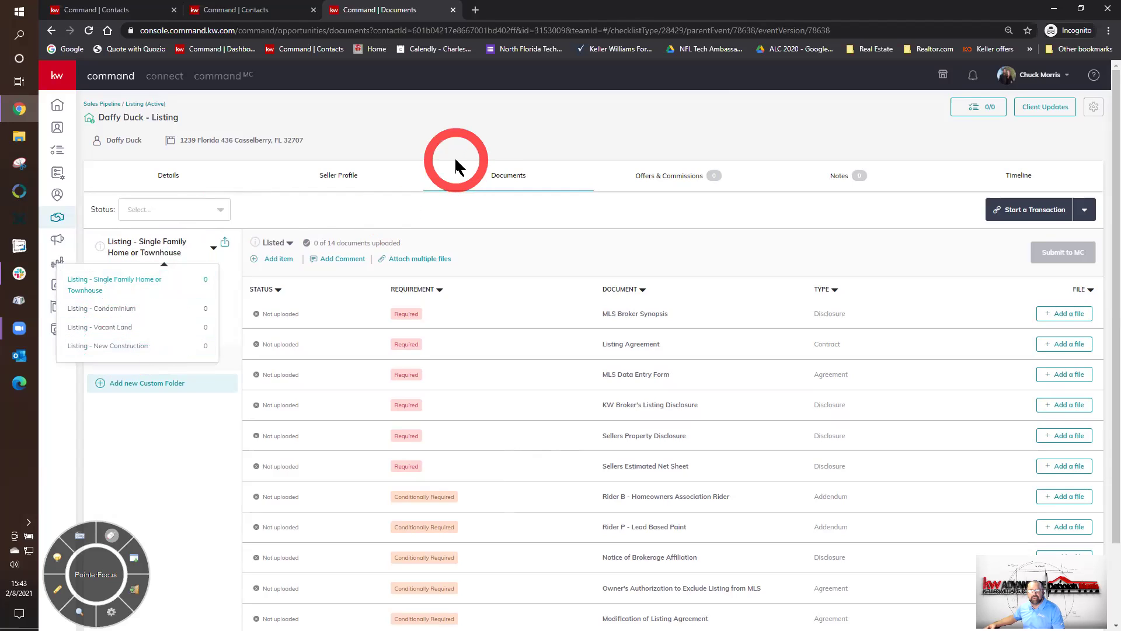
pyautogui.click(470, 148)
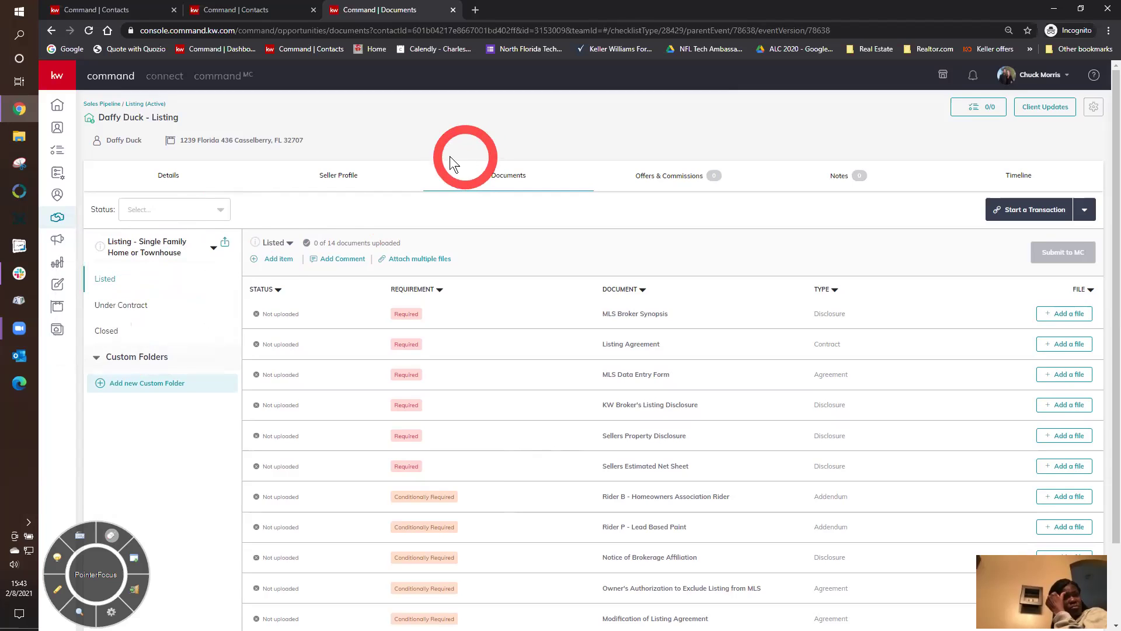
# - Compare the Under Contract and Listed documents, ending on the listing's Offers & Commissions page
pyautogui.click(123, 306)
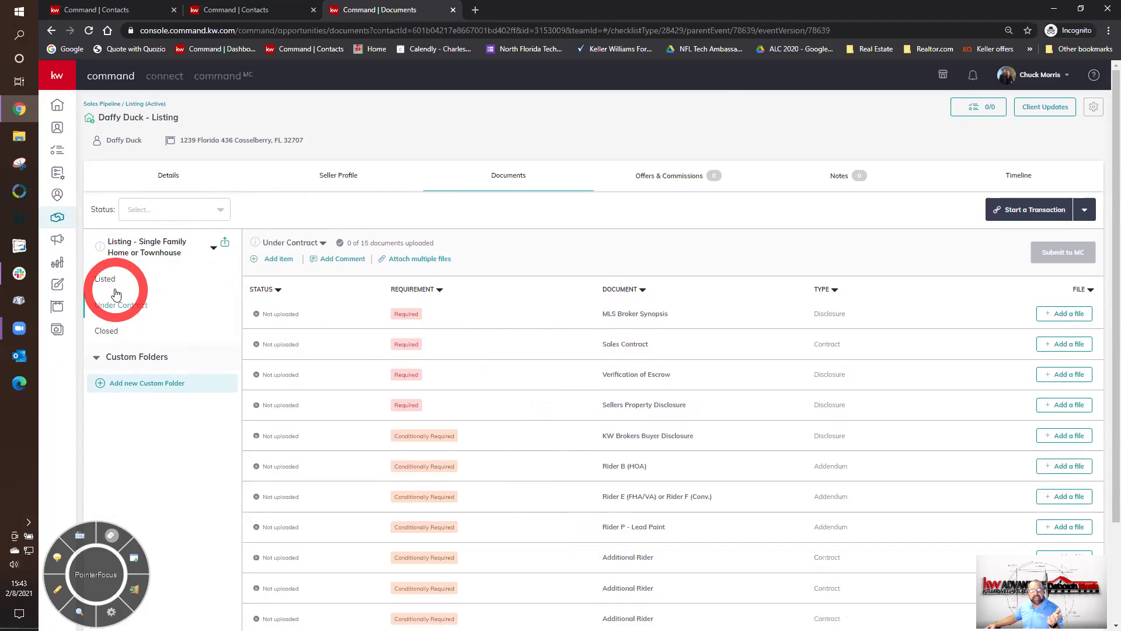
pyautogui.click(101, 278)
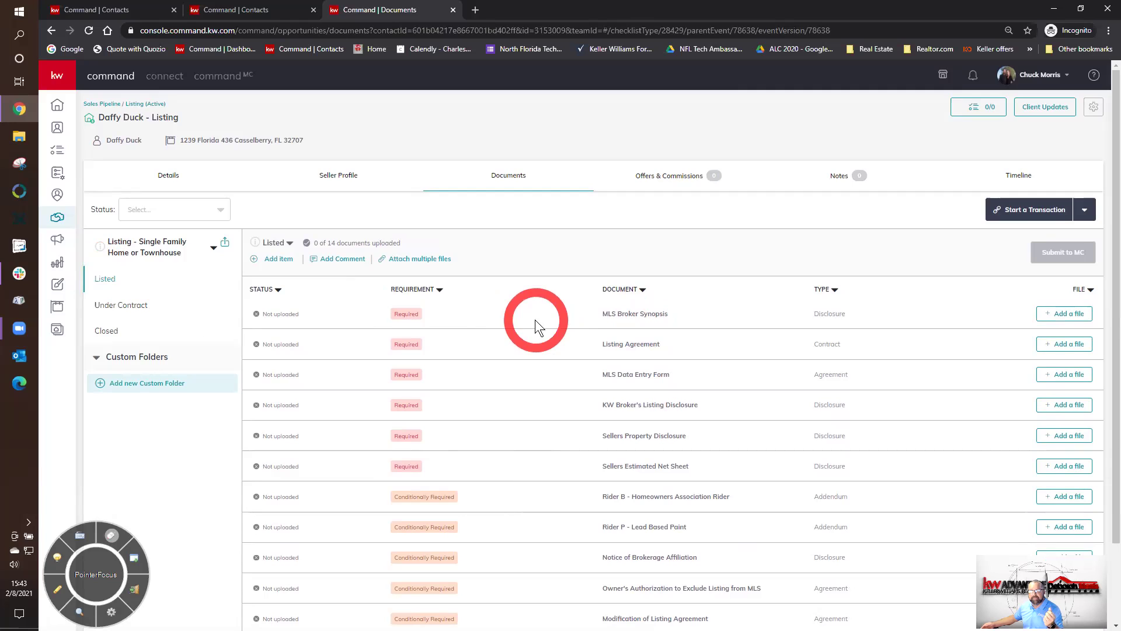
pyautogui.click(130, 306)
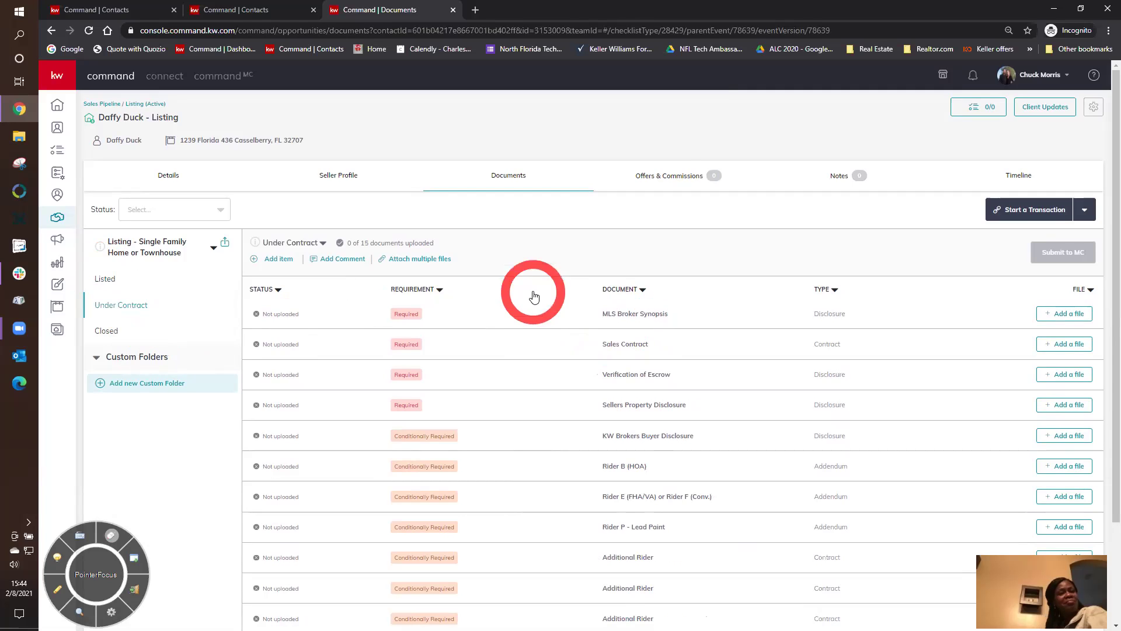
pyautogui.click(661, 177)
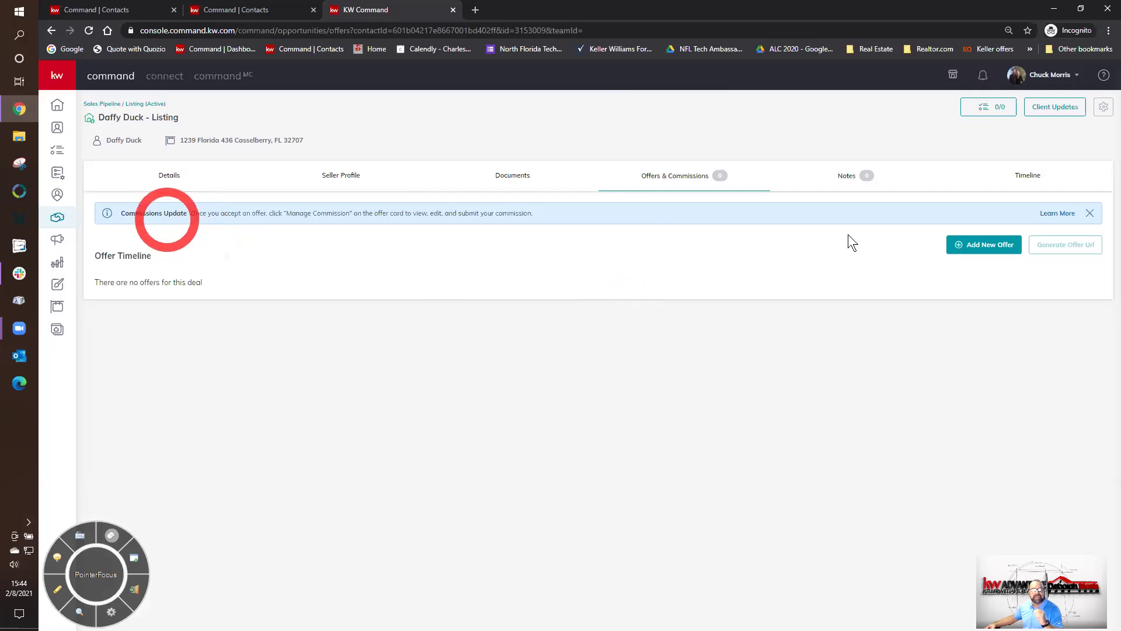
# - Read the 'Submit a Commission Request for an Opportunity' help article in KW Answers, then close it
pyautogui.click(1050, 215)
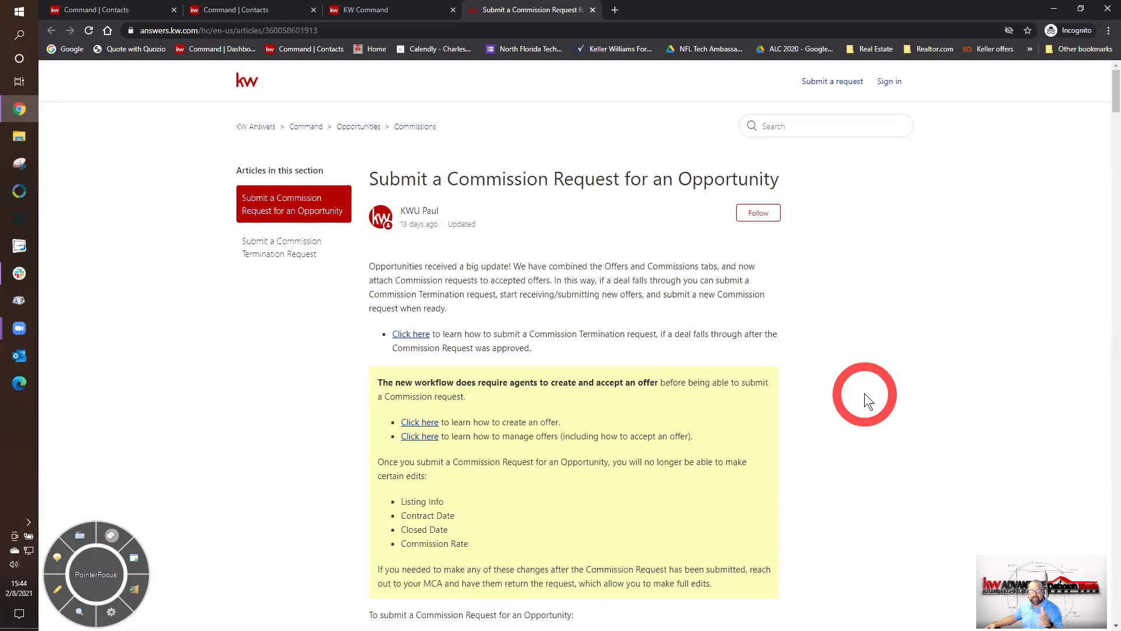
pyautogui.scroll(-5, 864, 393)
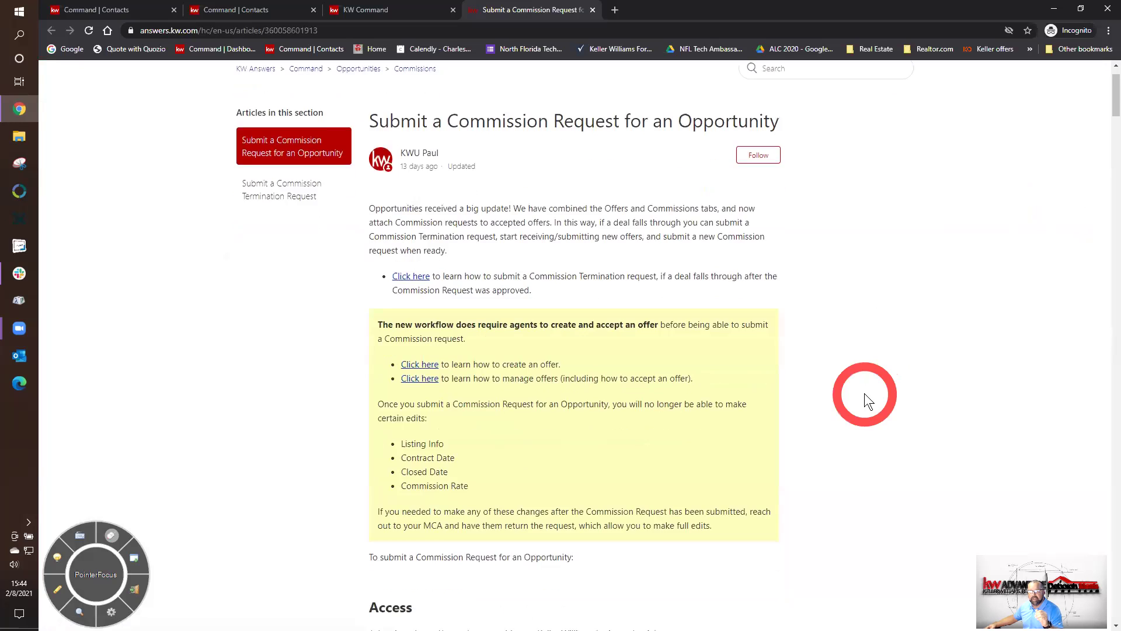
pyautogui.scroll(-11, 864, 394)
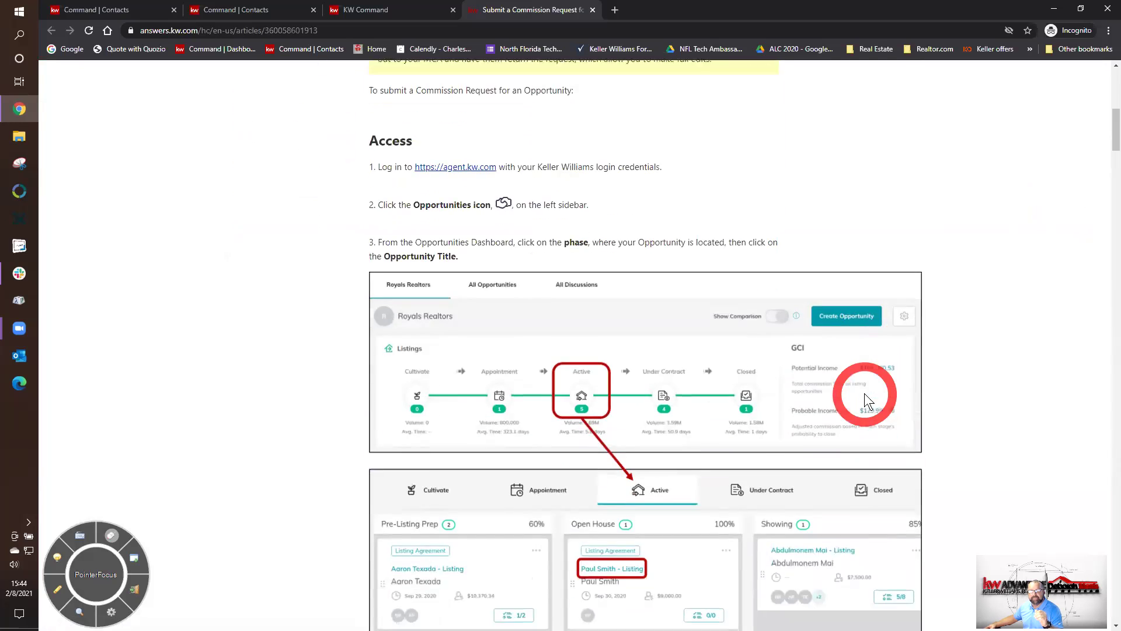
pyautogui.scroll(-6, 864, 393)
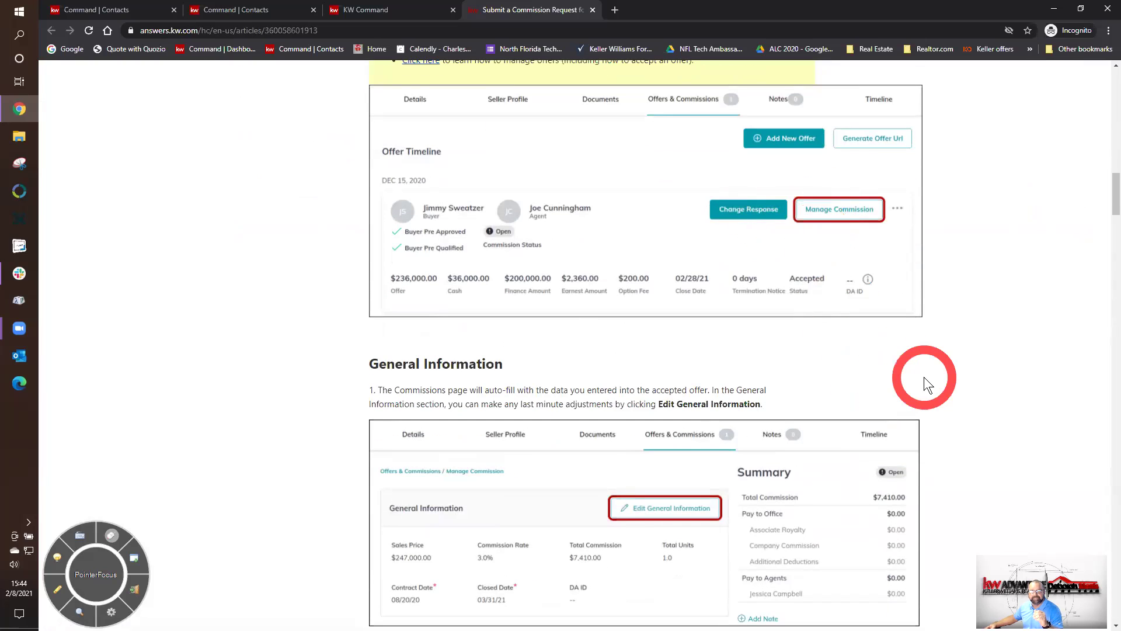
pyautogui.scroll(-6, 924, 376)
pyautogui.scroll(-10, 924, 376)
pyautogui.scroll(6, 924, 377)
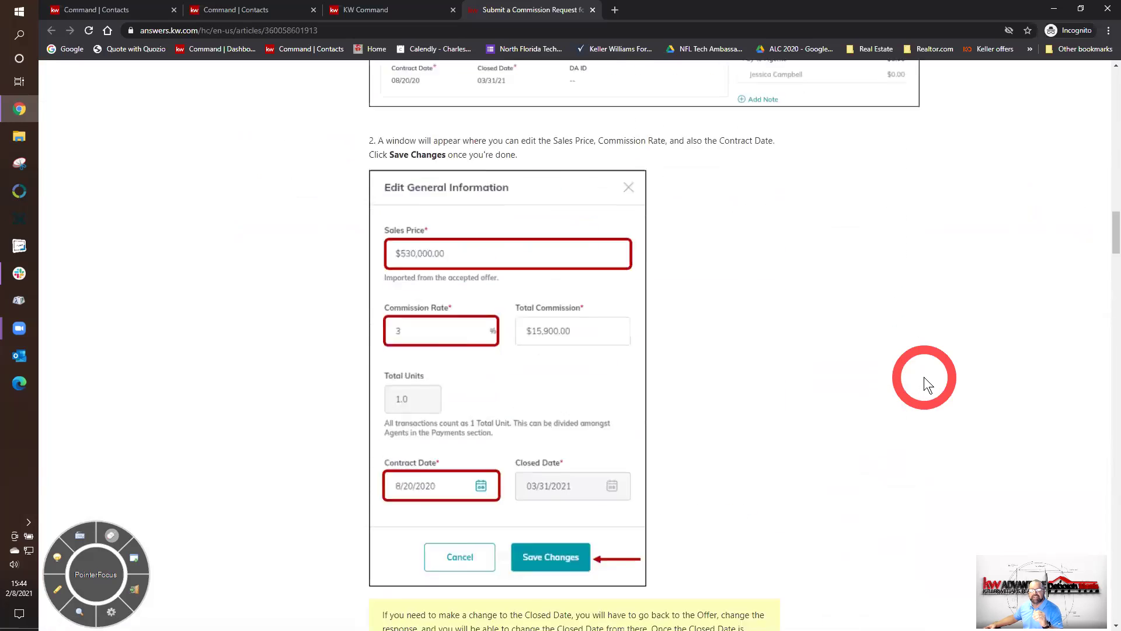
pyautogui.scroll(9, 923, 377)
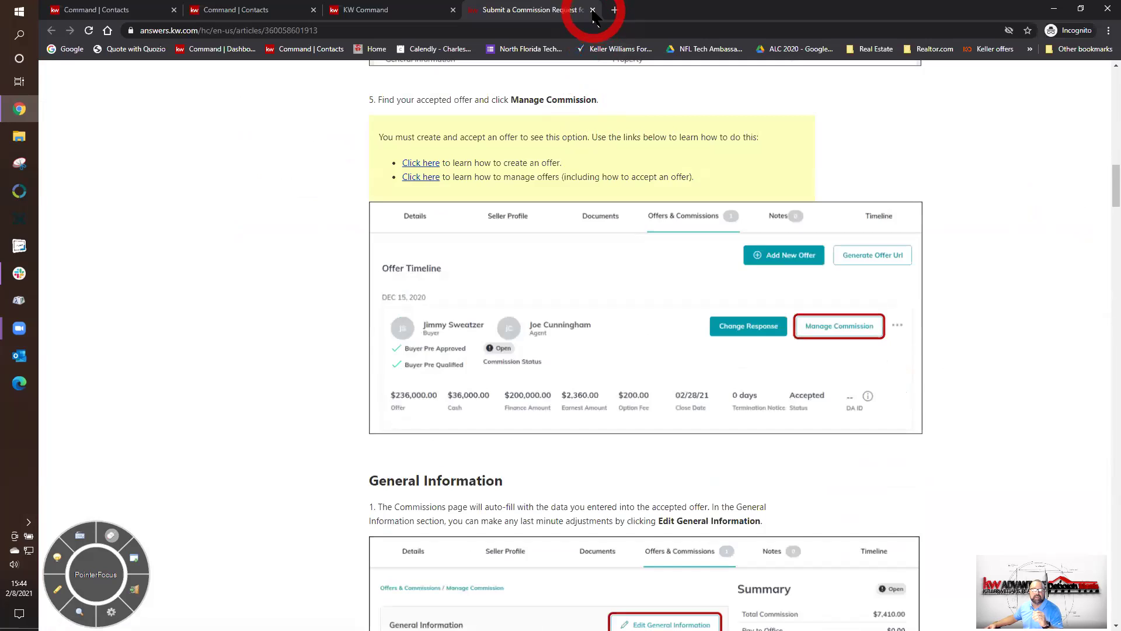
pyautogui.click(593, 10)
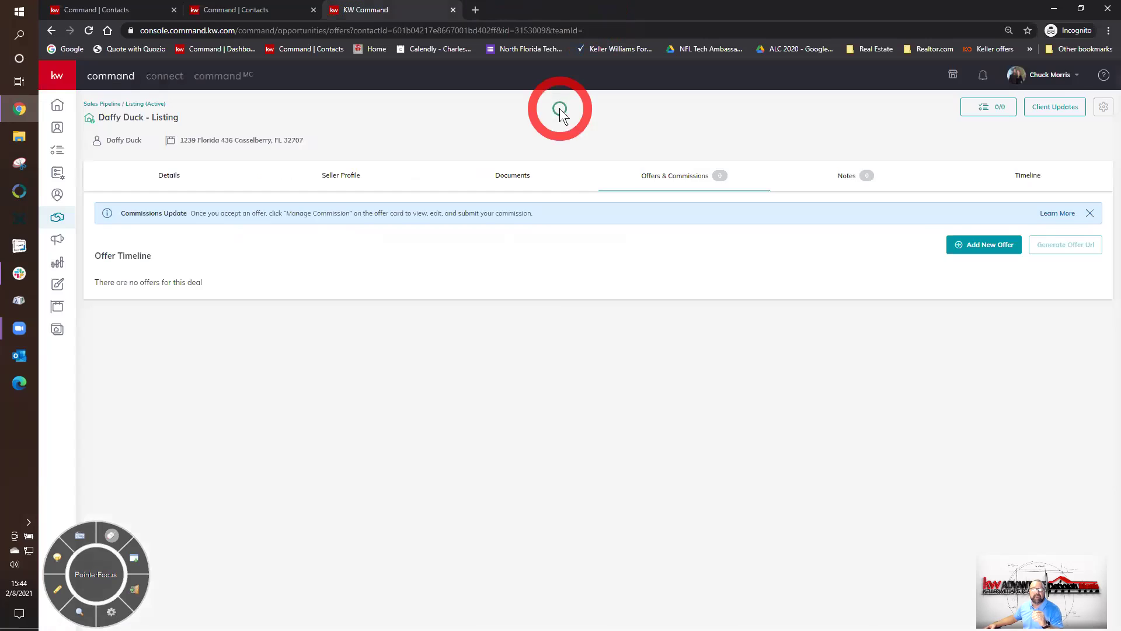
# - Close the Commissions Update banner on the Offers & Commissions page
pyautogui.click(1090, 213)
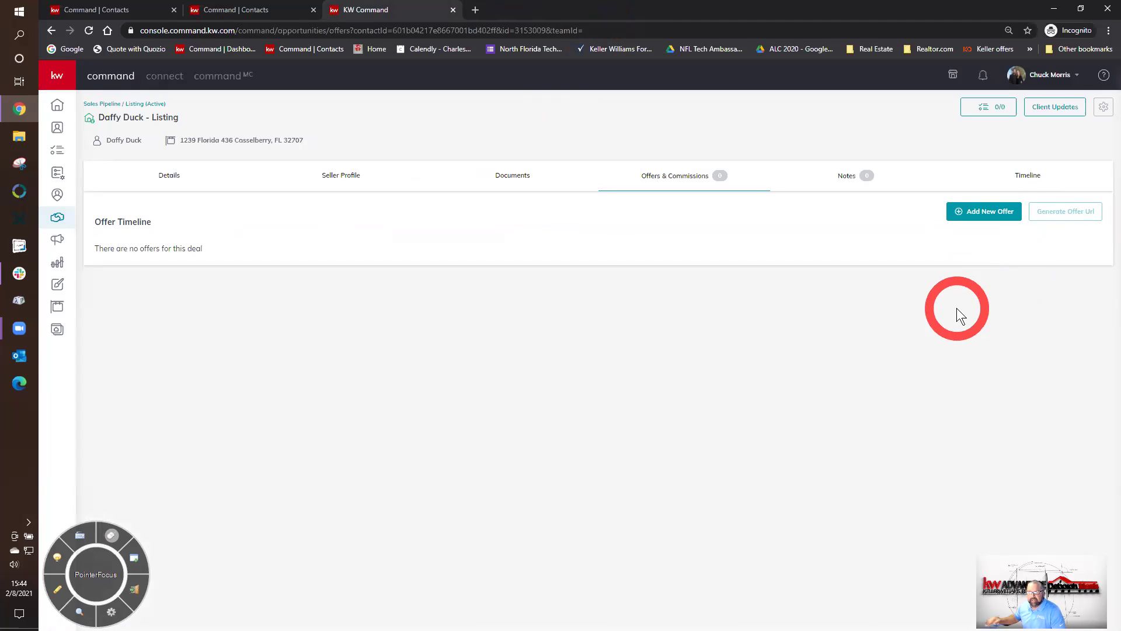
# - Add a new offer version named test1 in place of 'Initial Offer'
pyautogui.click(968, 212)
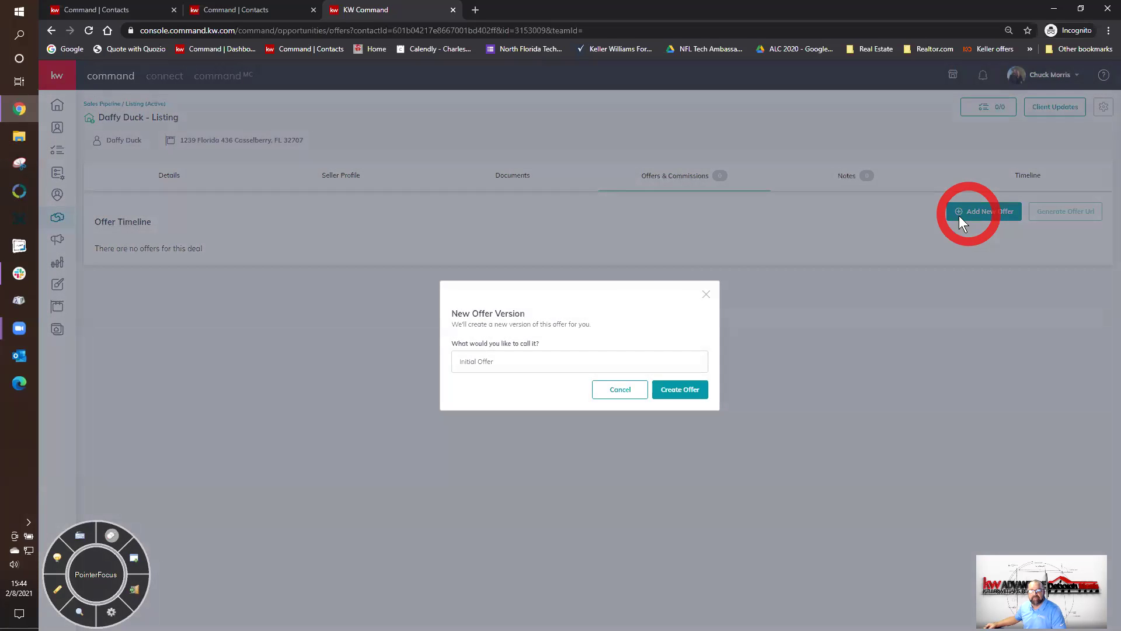
pyautogui.doubleClick(570, 361)
pyautogui.tripleClick(570, 362)
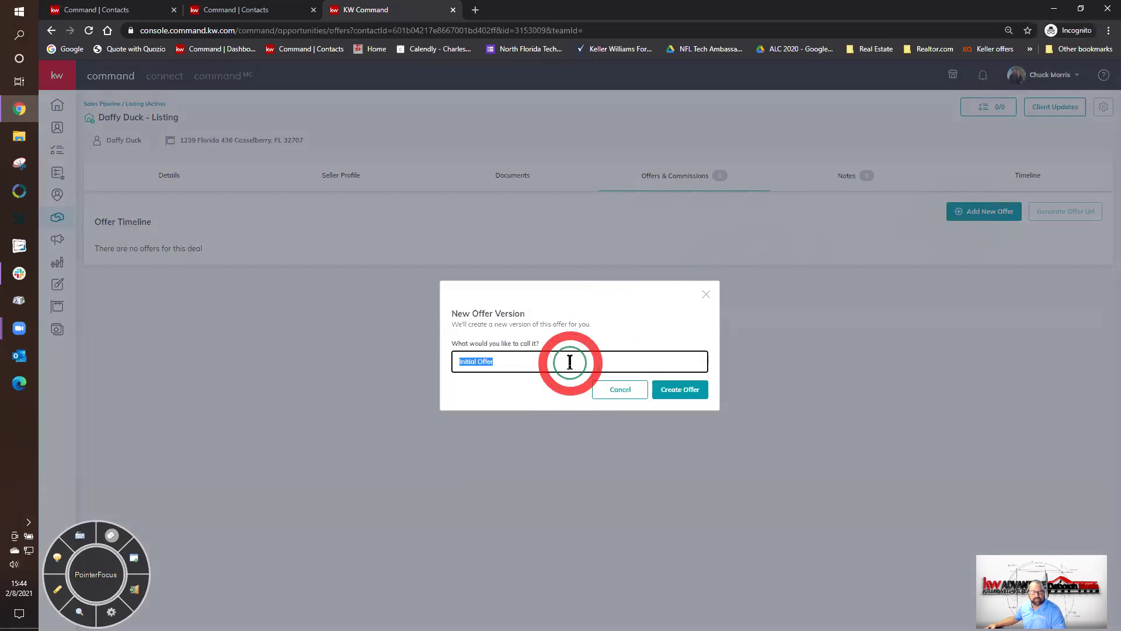
pyautogui.write('test1')
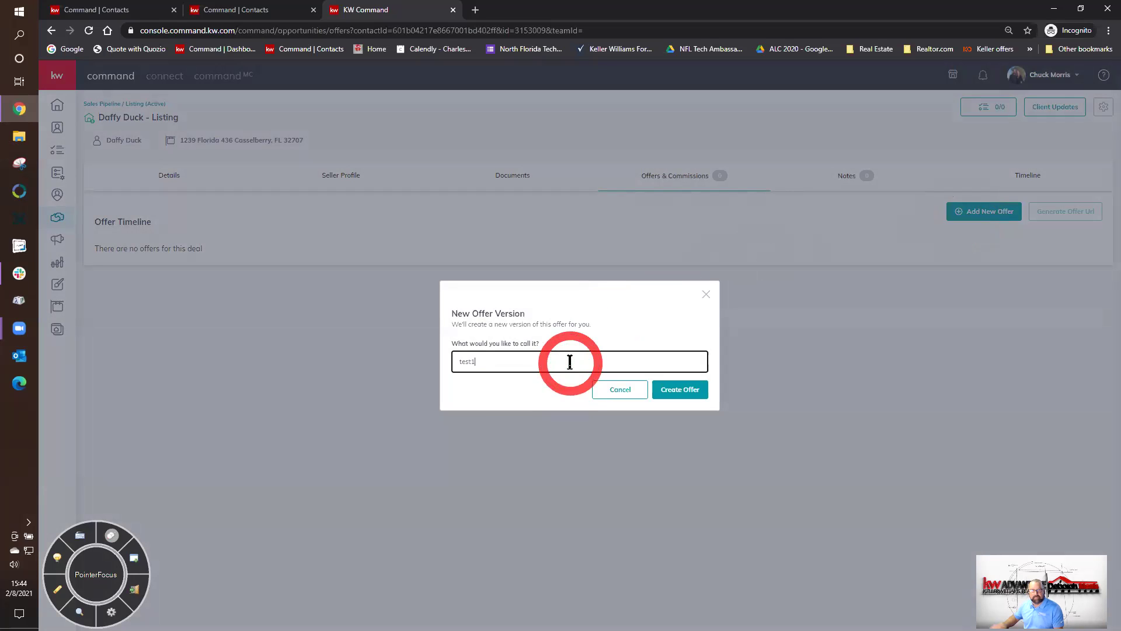
pyautogui.click(699, 391)
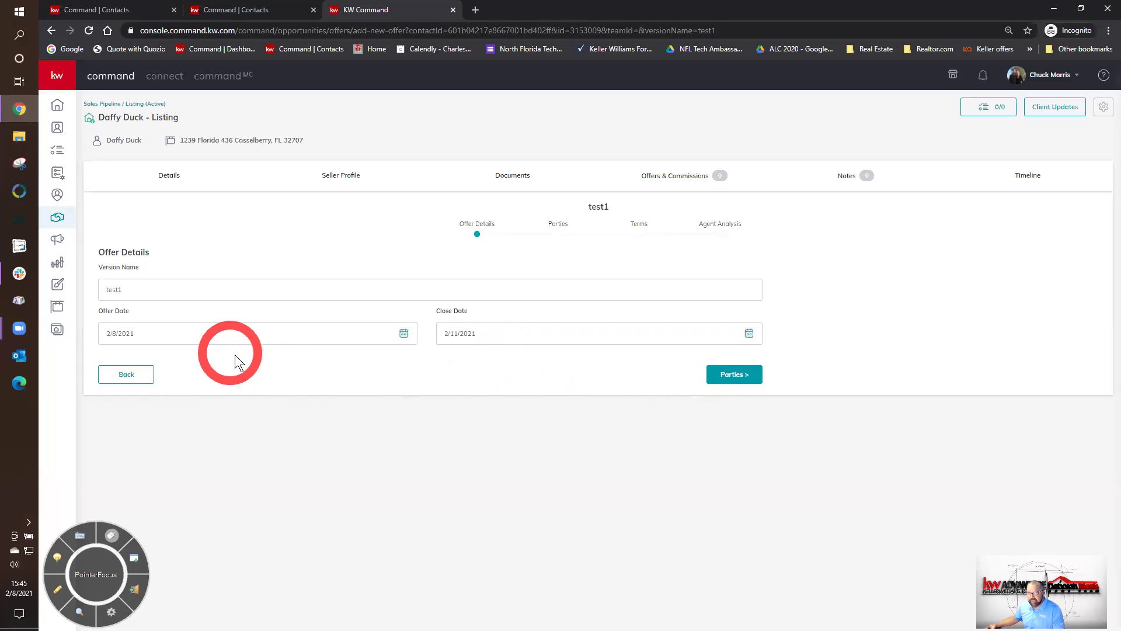
# - Set the test1 offer's close date to March 12, 2021, then continue to Parties
pyautogui.click(749, 334)
pyautogui.click(568, 360)
pyautogui.click(550, 411)
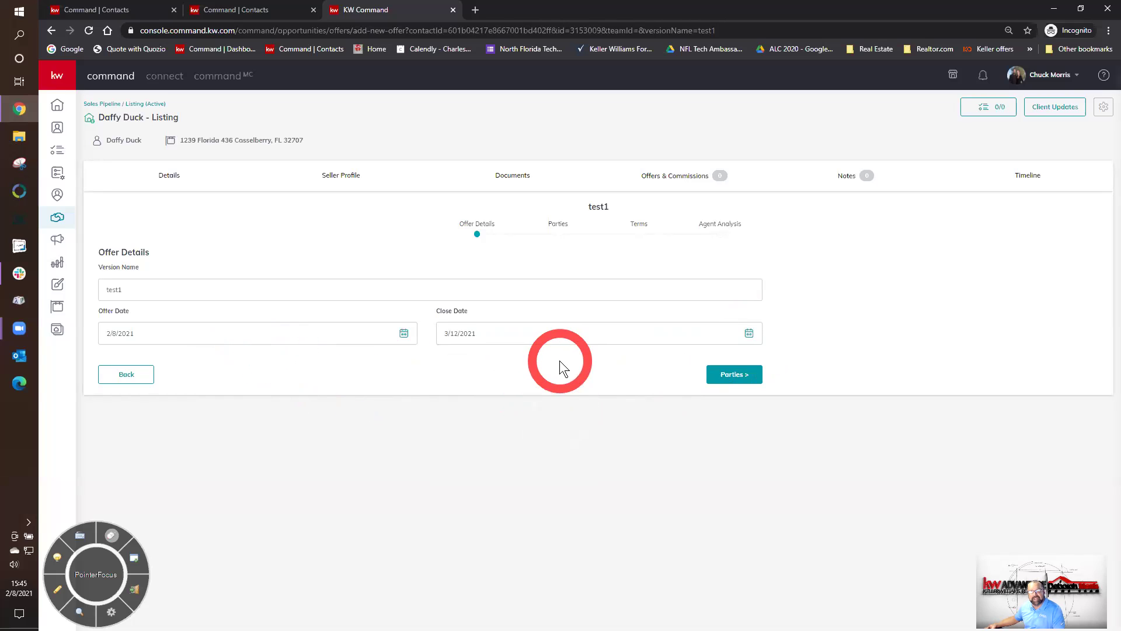
pyautogui.click(726, 375)
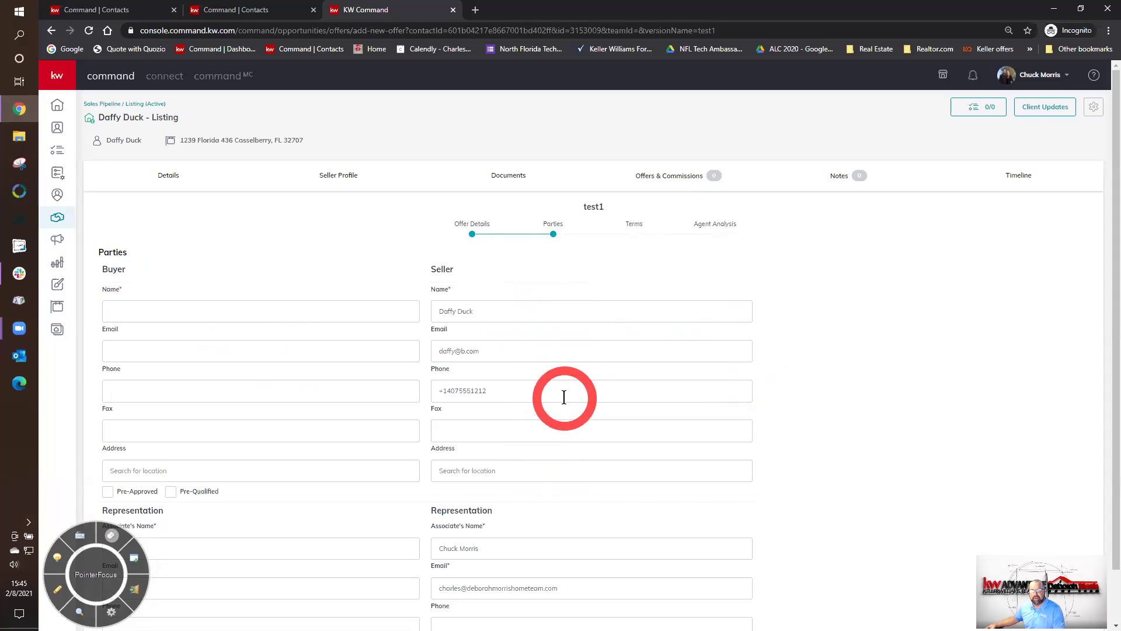
# - Enter the buyer's name, mark them Pre-Approved, fill in the buyer associate's name, then continue to Terms
pyautogui.scroll(-1, 564, 397)
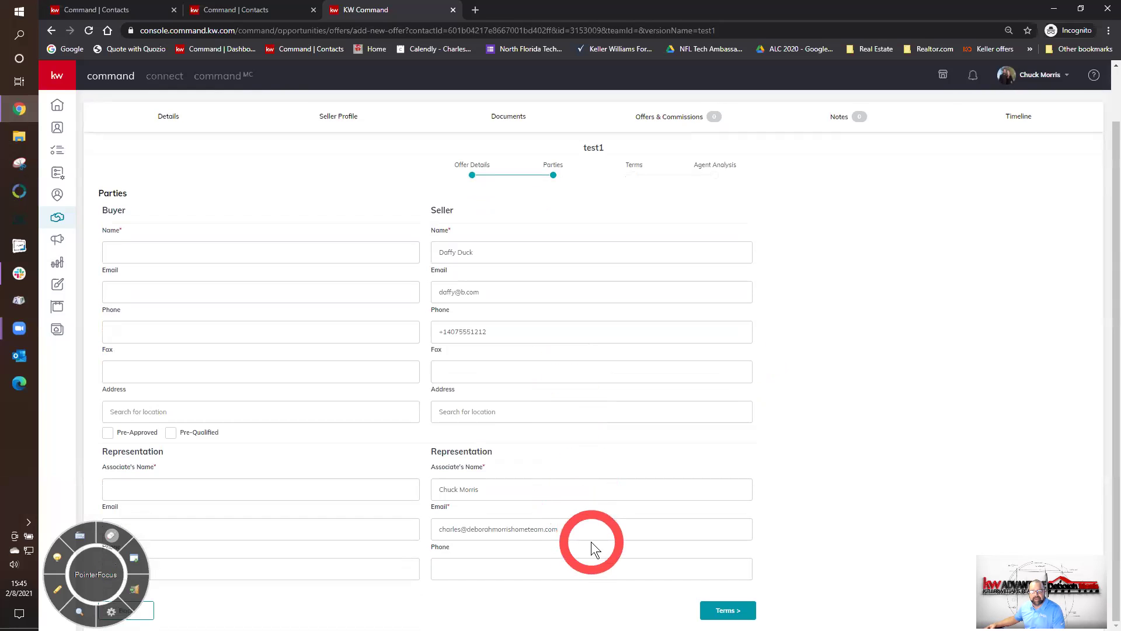
pyautogui.click(279, 252)
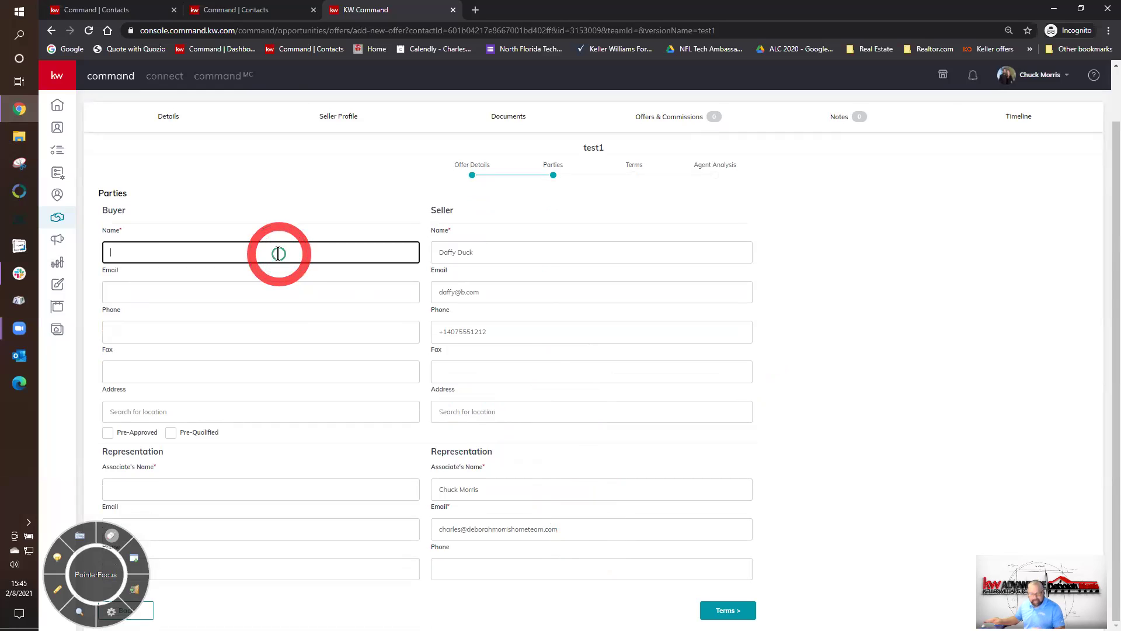
pyautogui.write('Bob Buyer')
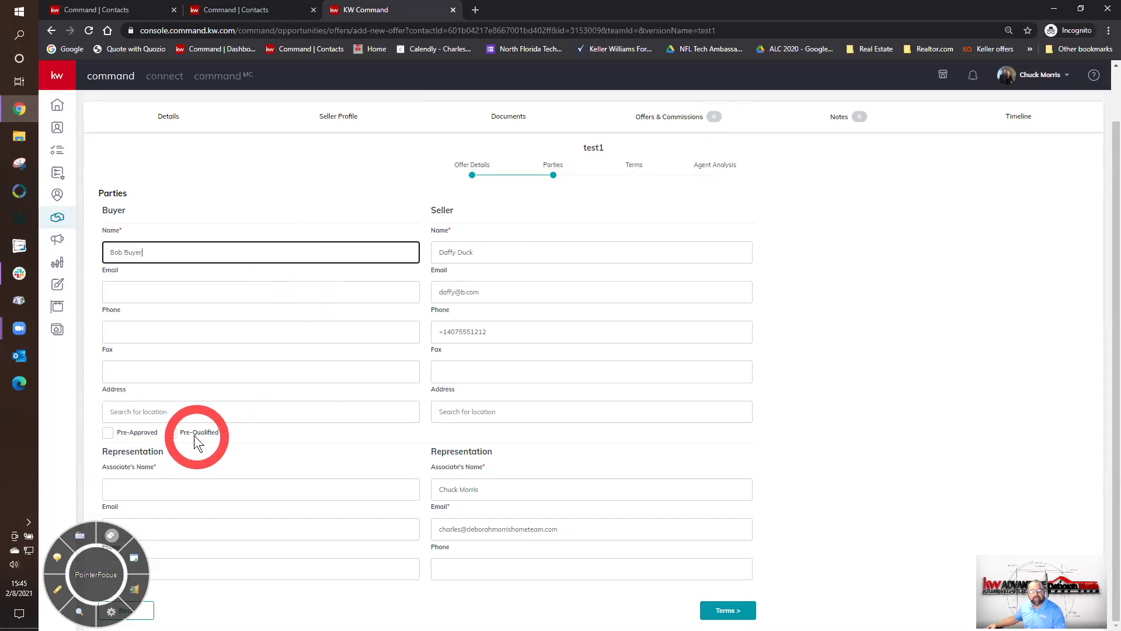
pyautogui.click(108, 434)
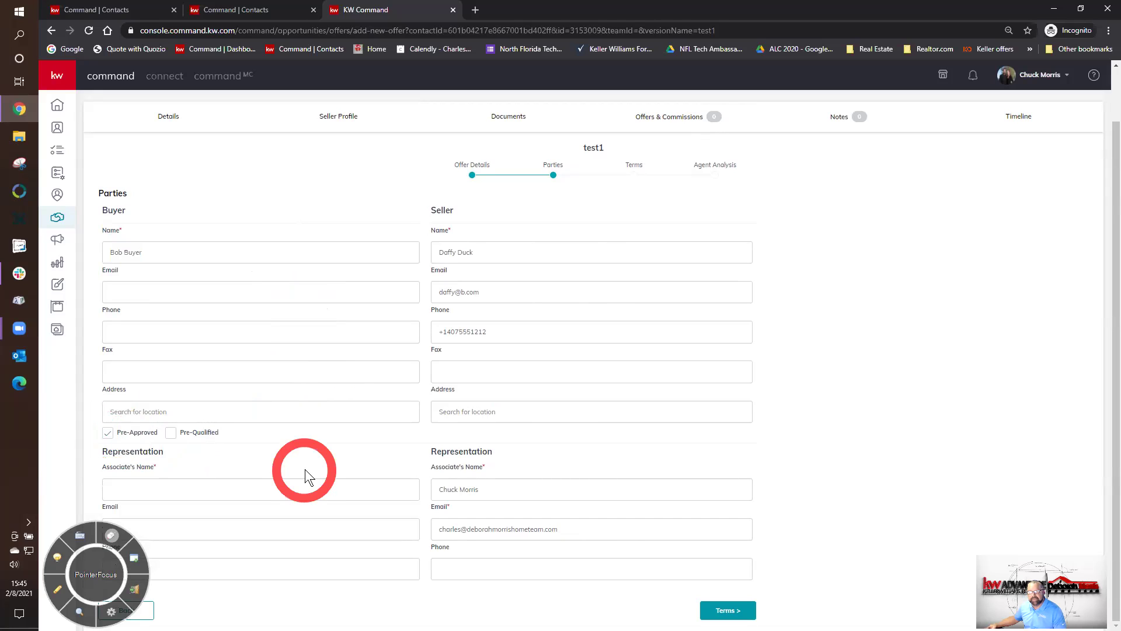
pyautogui.click(305, 489)
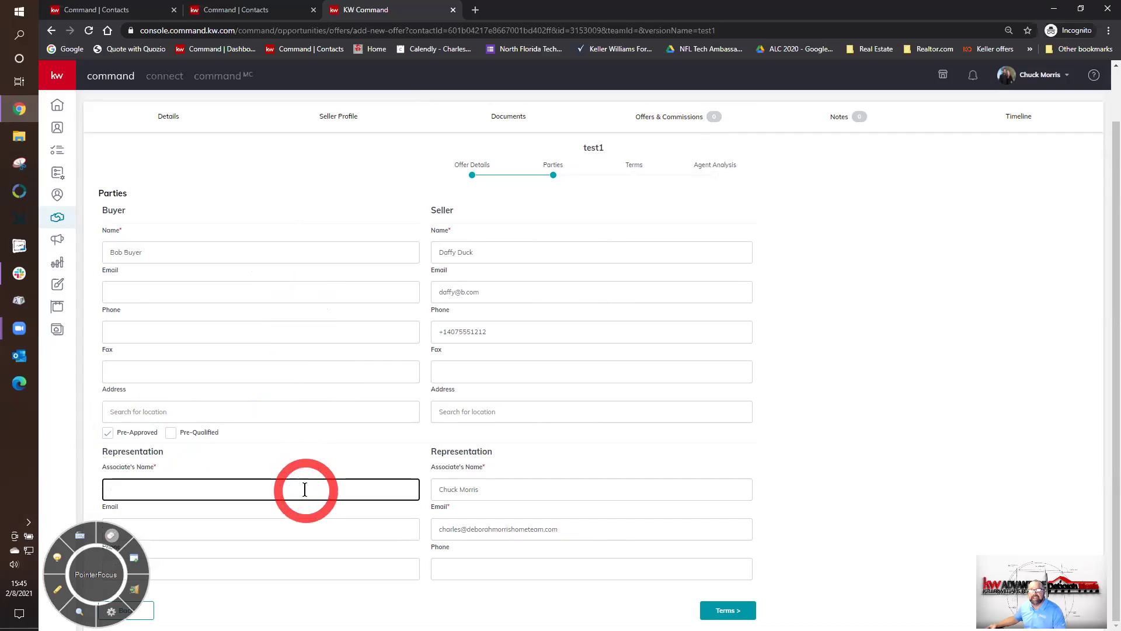
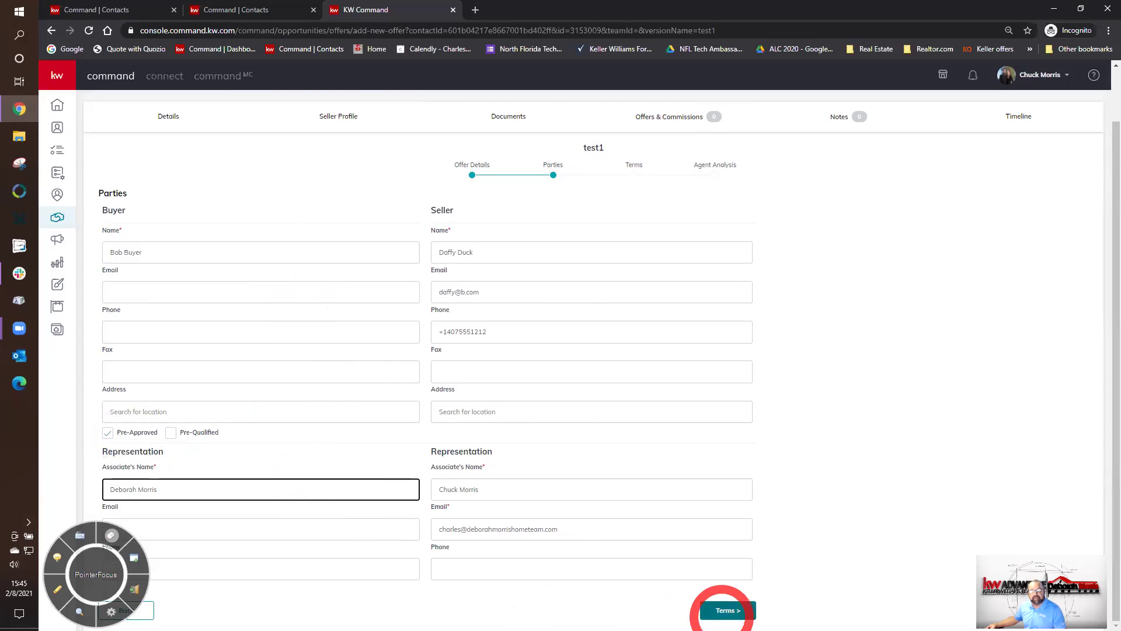
pyautogui.click(724, 610)
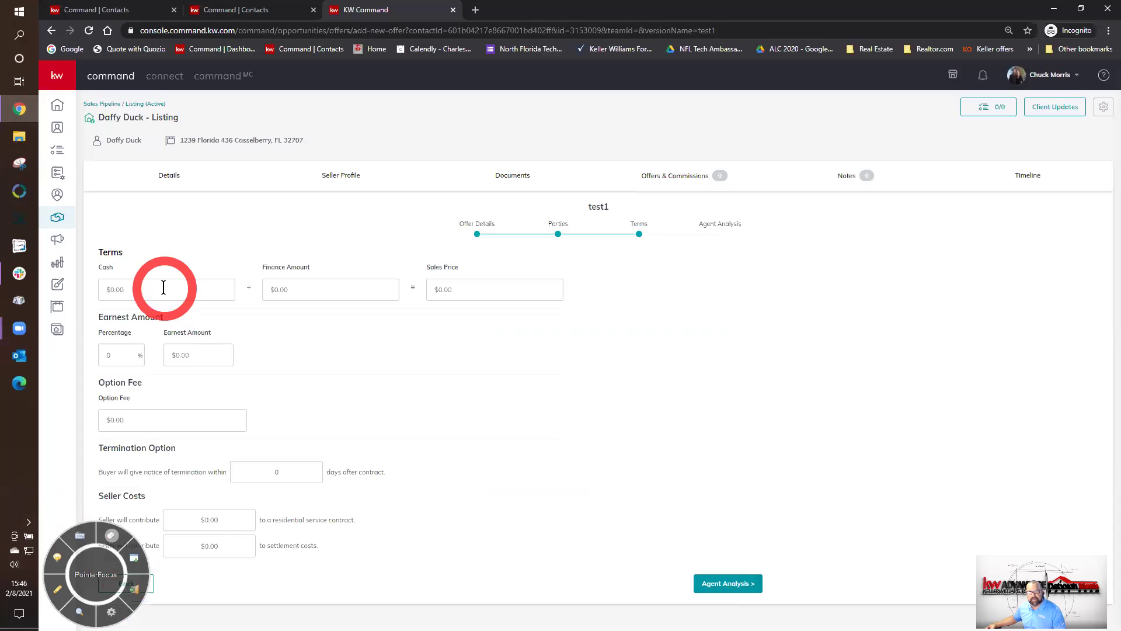
# - Clear the mistaken 3000 entries from the Cash and Finance Amount fields
pyautogui.click(163, 287)
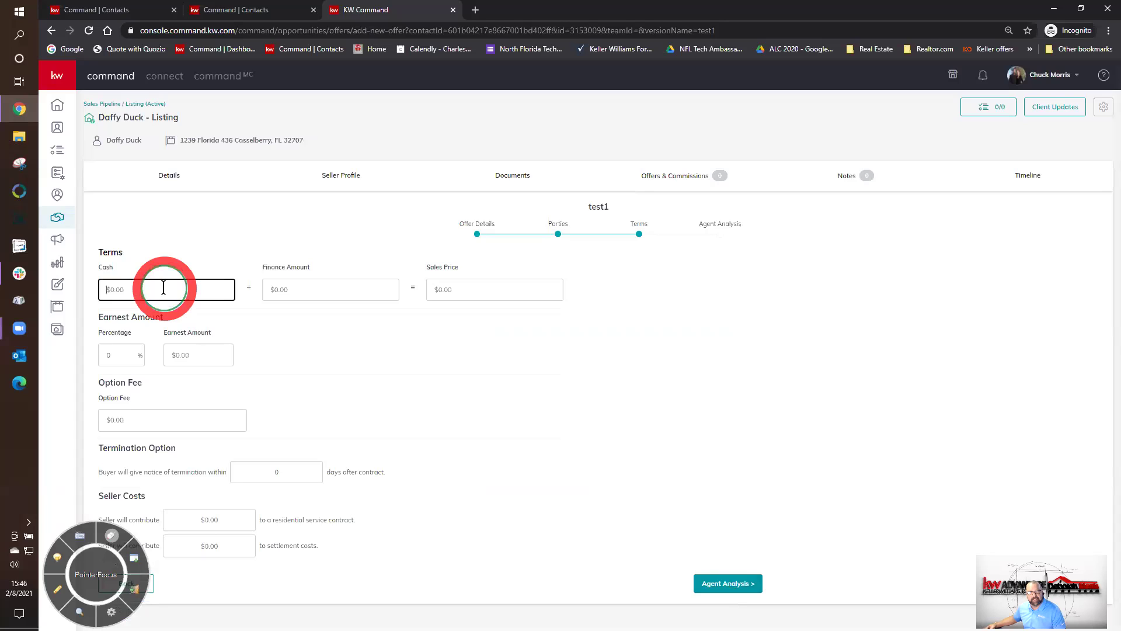
pyautogui.write('3000')
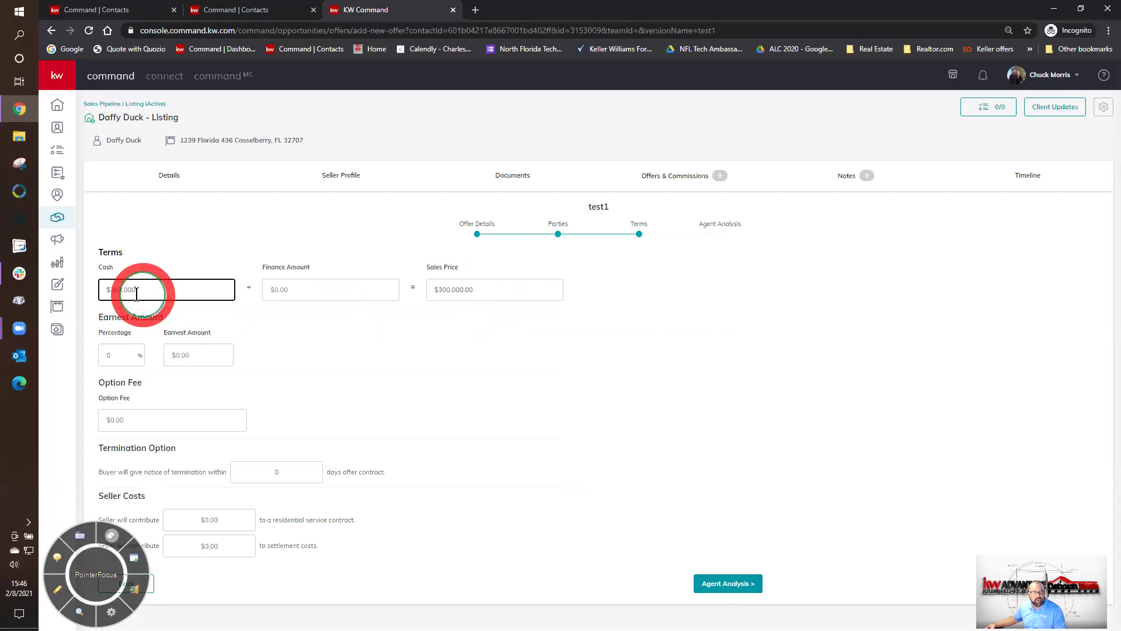
pyautogui.moveTo(146, 292); pyautogui.dragTo(96, 290)
pyautogui.press('BackSpace')
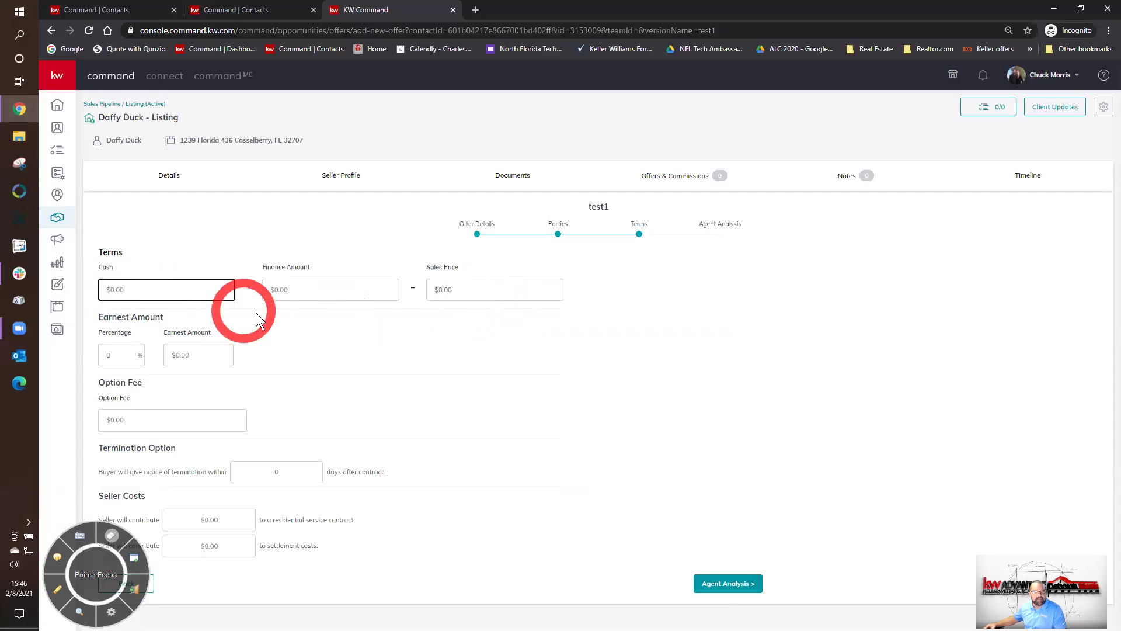
pyautogui.click(310, 286)
pyautogui.write('3,000')
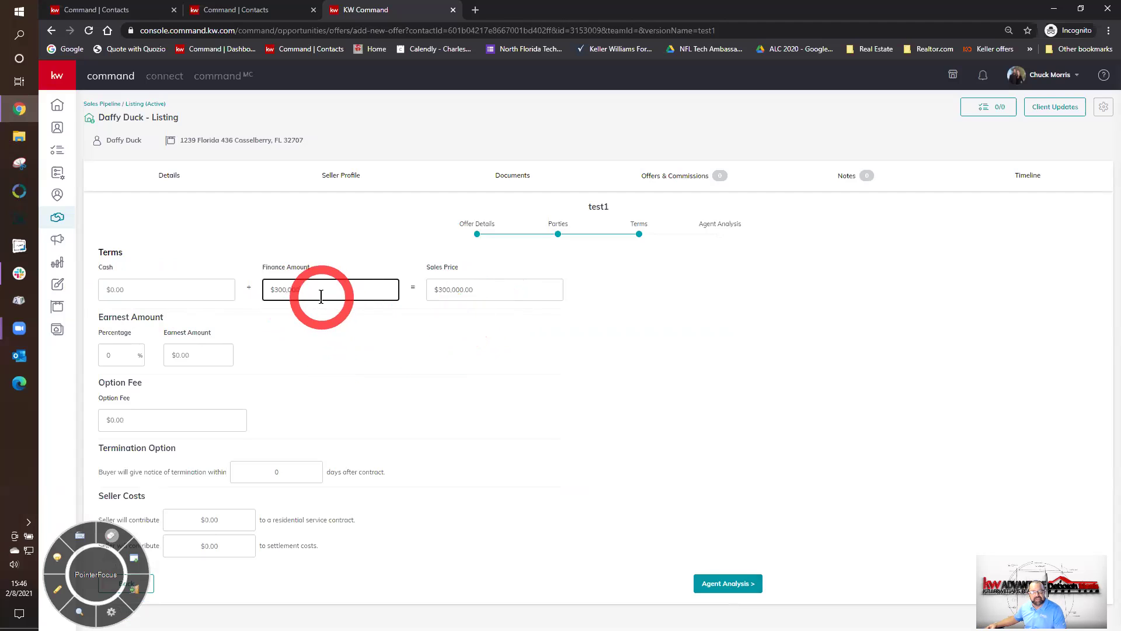
pyautogui.moveTo(321, 289); pyautogui.dragTo(234, 289)
pyautogui.press('BackSpace')
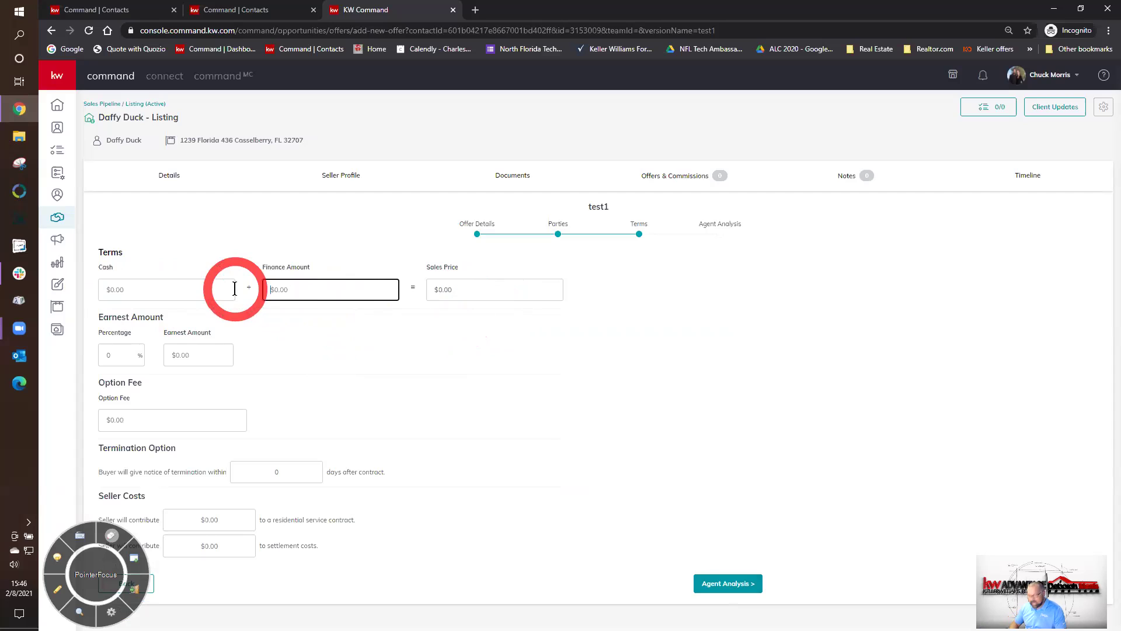
pyautogui.click(483, 295)
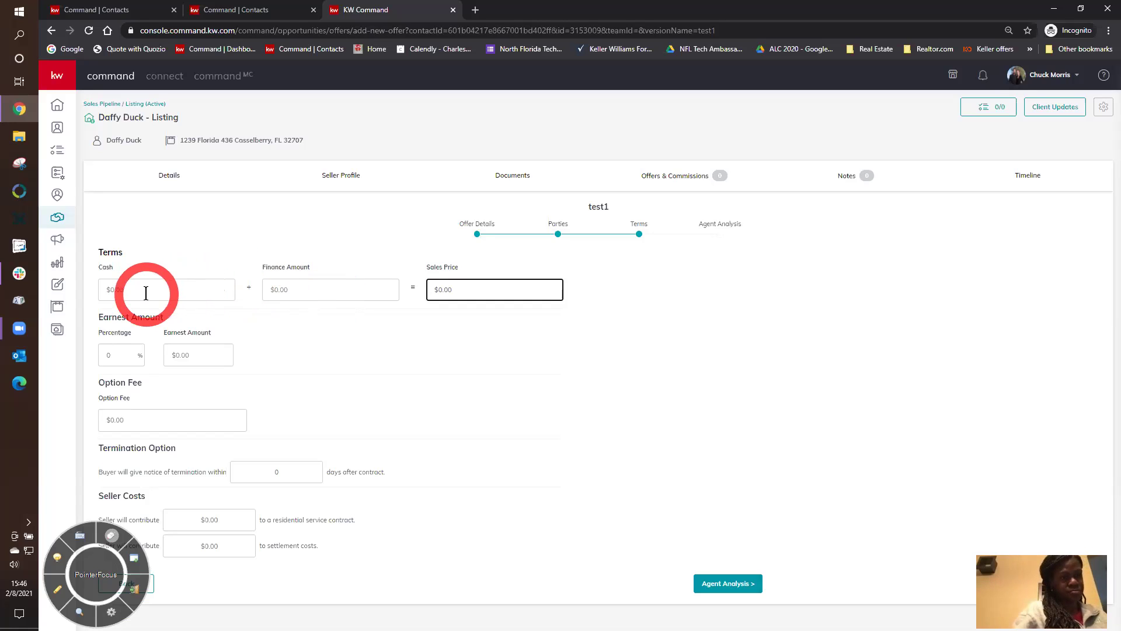
# - Enter 3000 as the finance amount and 3000 as the earnest money amount
pyautogui.click(308, 290)
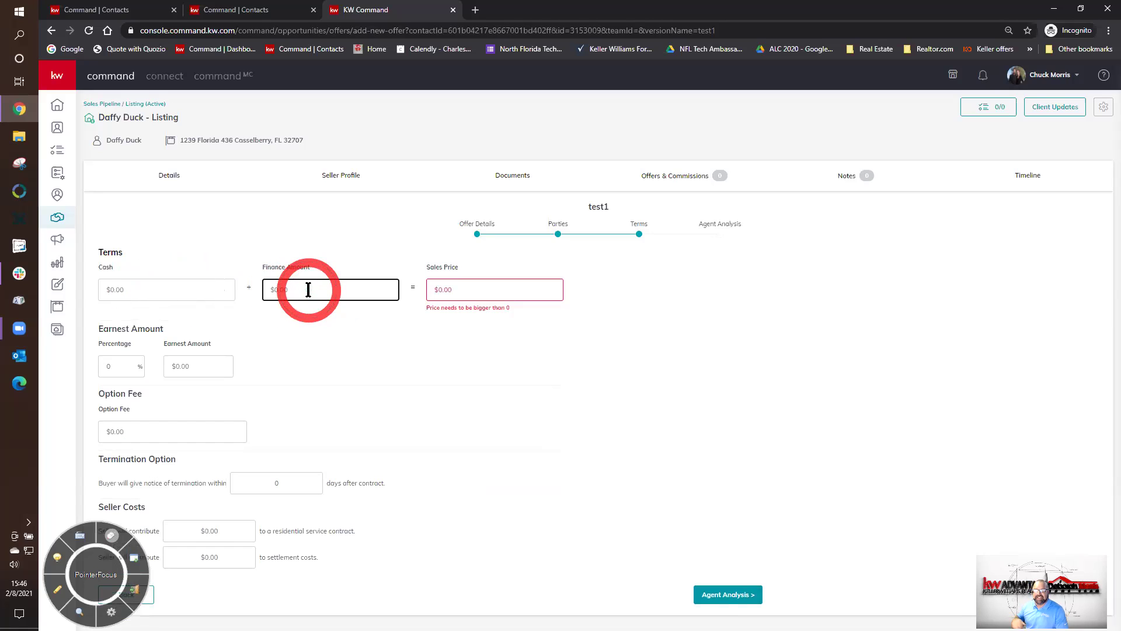
pyautogui.write('3000')
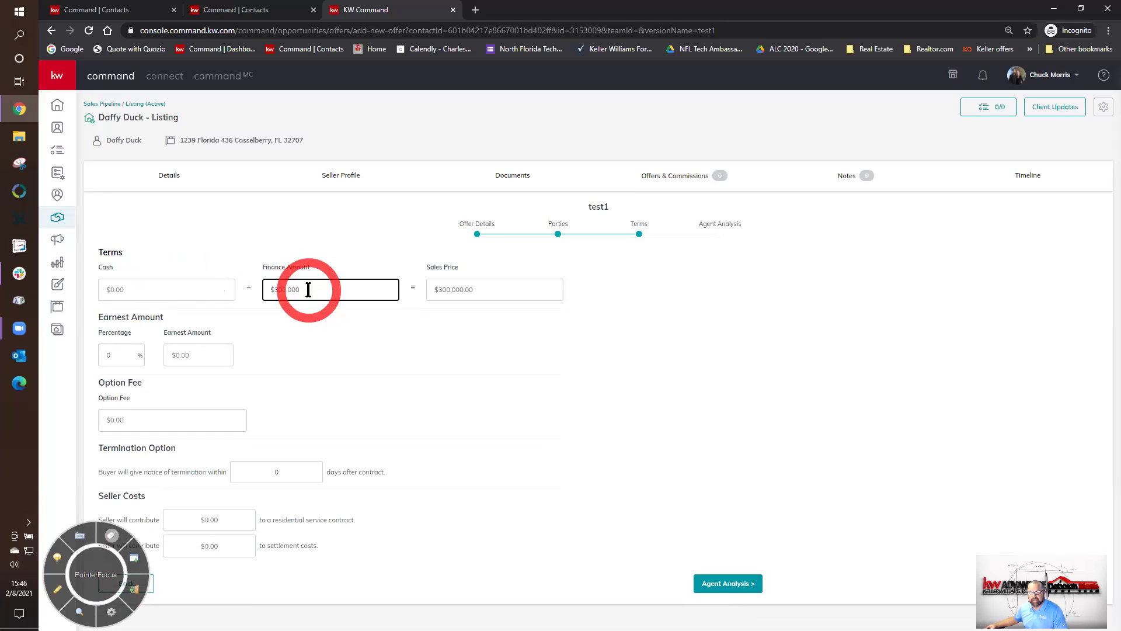
pyautogui.click(339, 334)
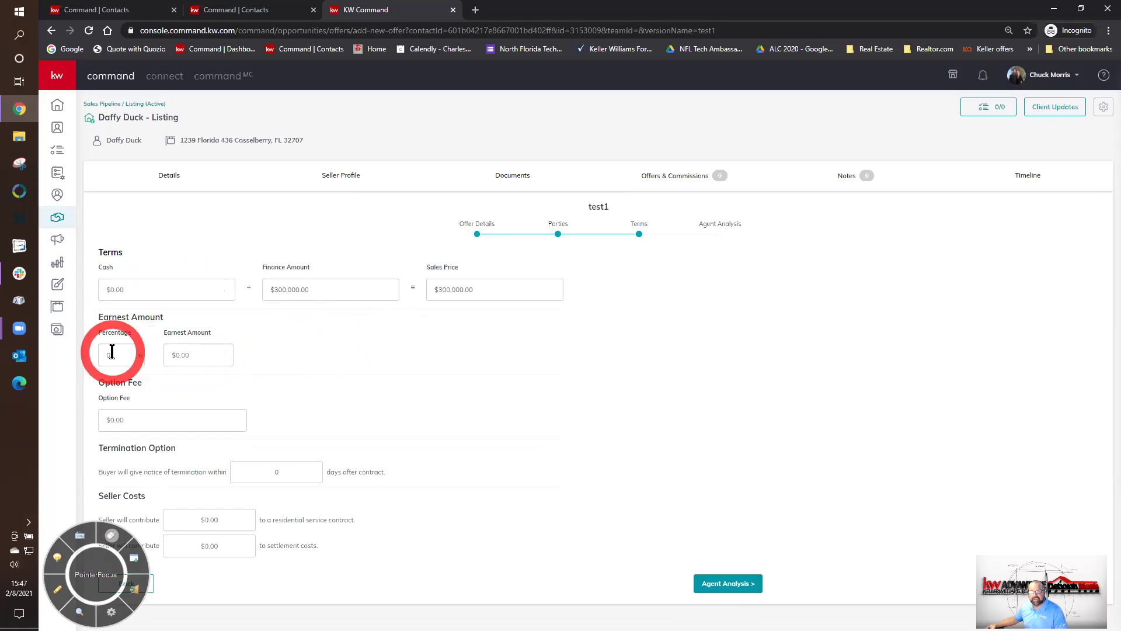
pyautogui.click(196, 354)
pyautogui.write('3000')
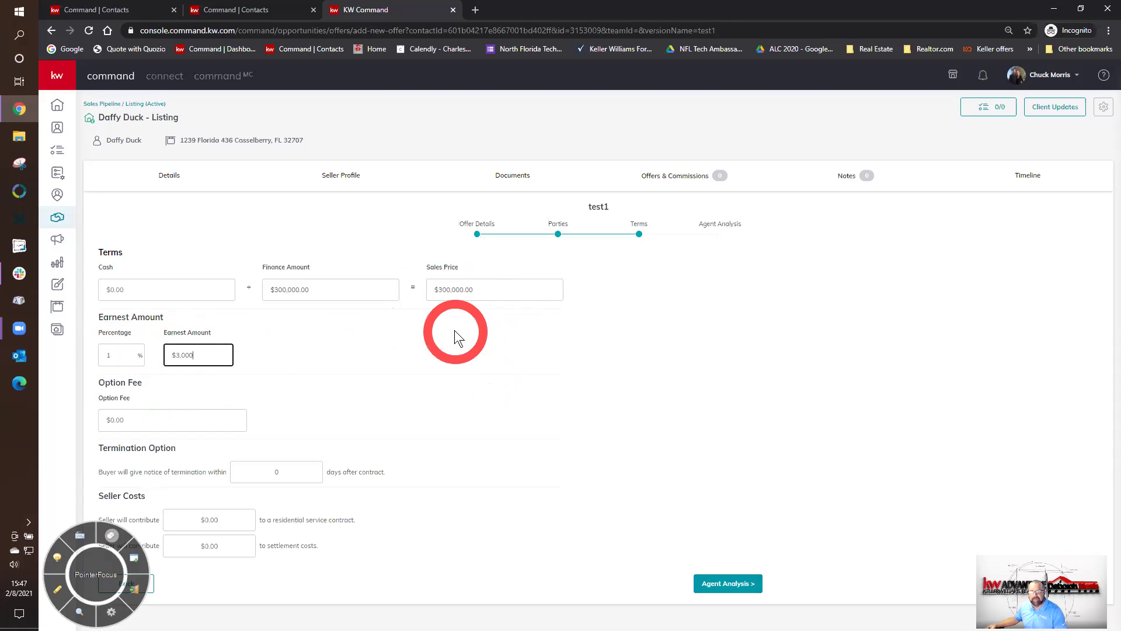
pyautogui.click(455, 290)
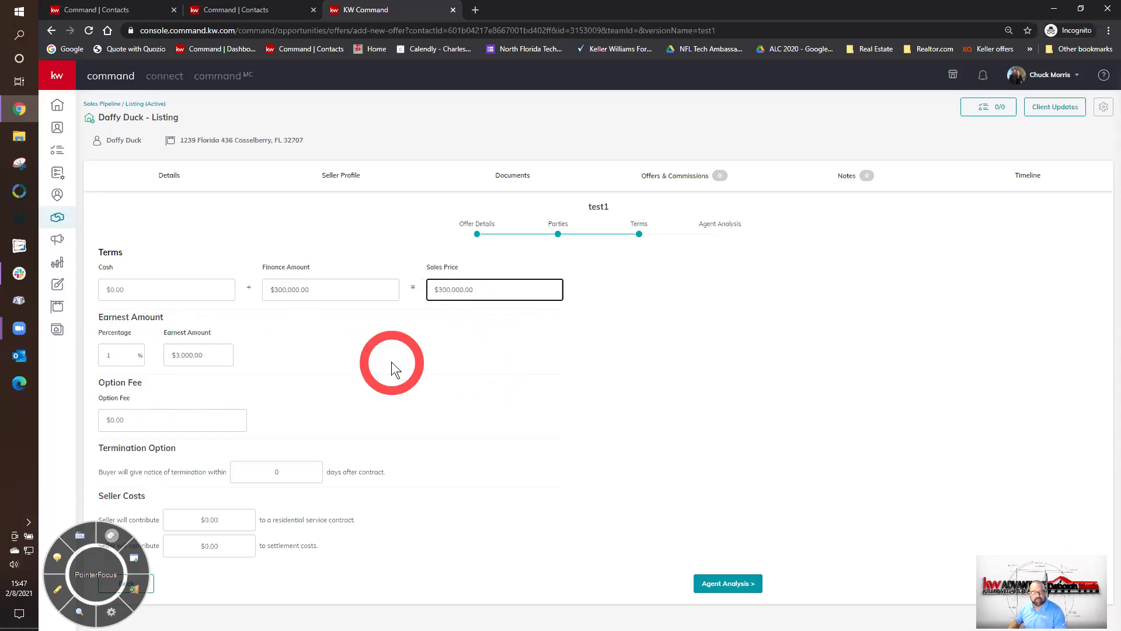
# - Correct the finance amount to 290,000 and re-enter 3000 earnest money, giving 1.03 percent
pyautogui.click(274, 289)
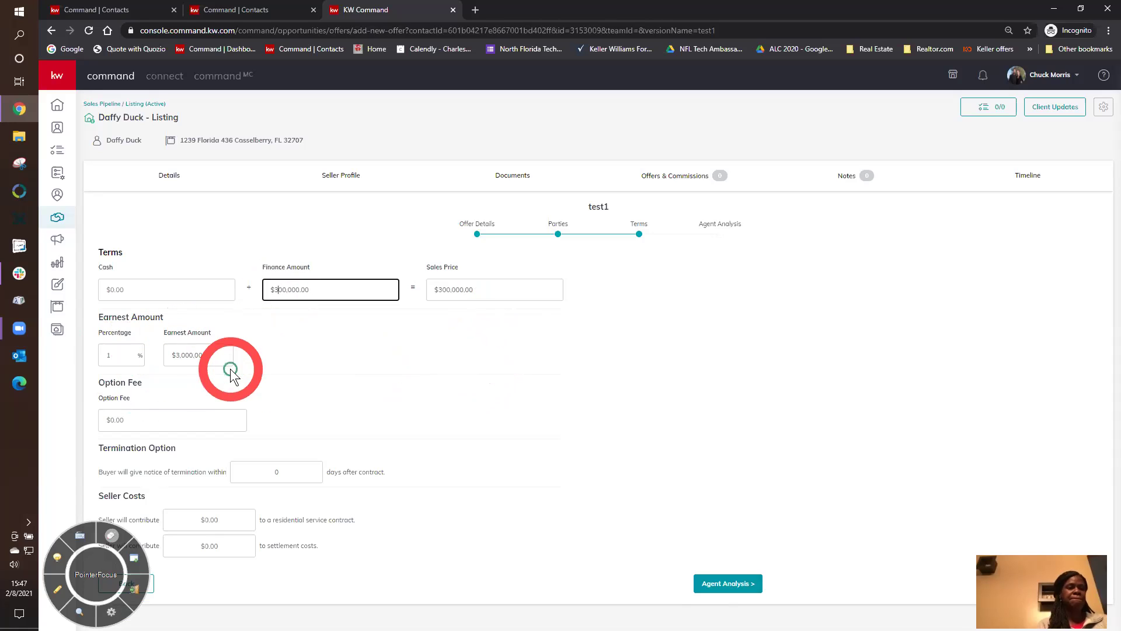
pyautogui.hotkey('ctrl', 'a')
pyautogui.press('BackSpace')
pyautogui.write('290')
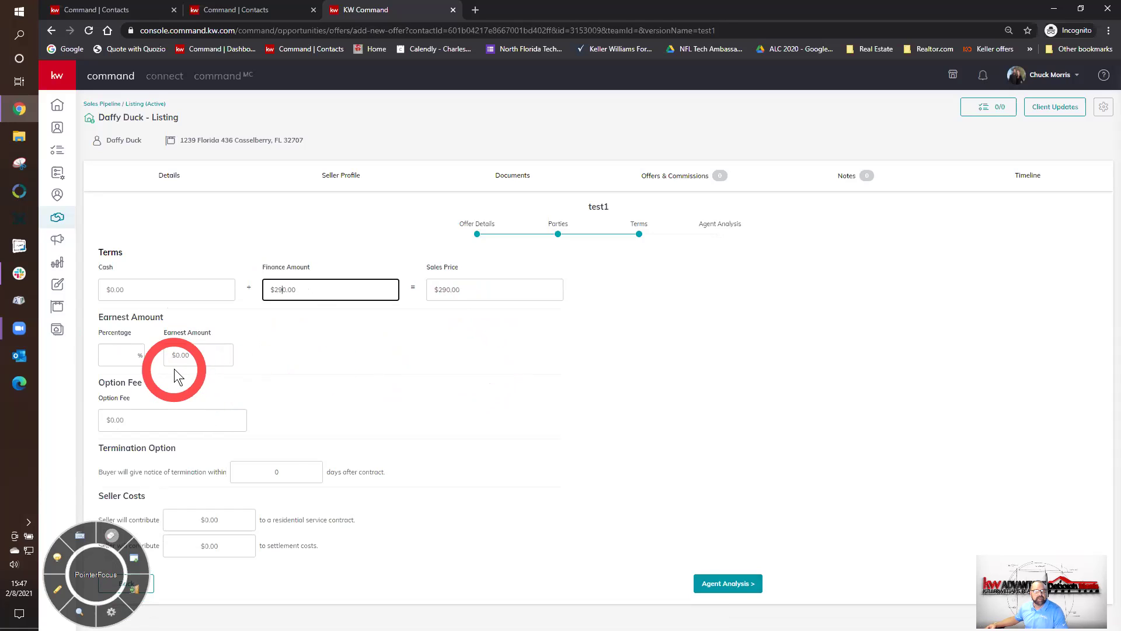
pyautogui.click(206, 359)
pyautogui.write('3,000')
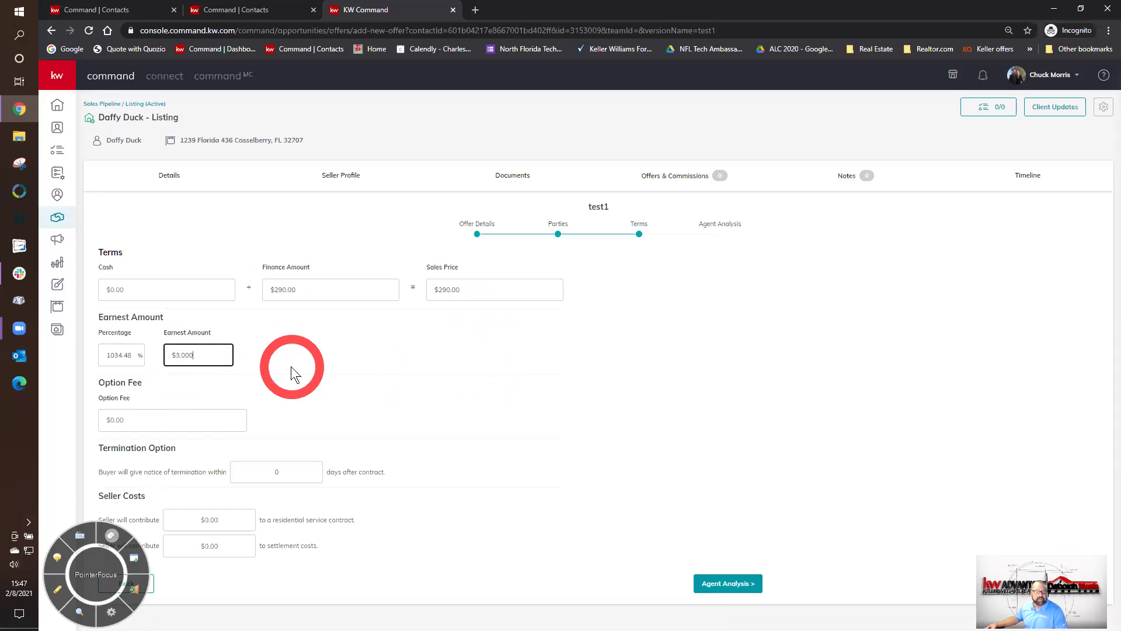
pyautogui.click(319, 293)
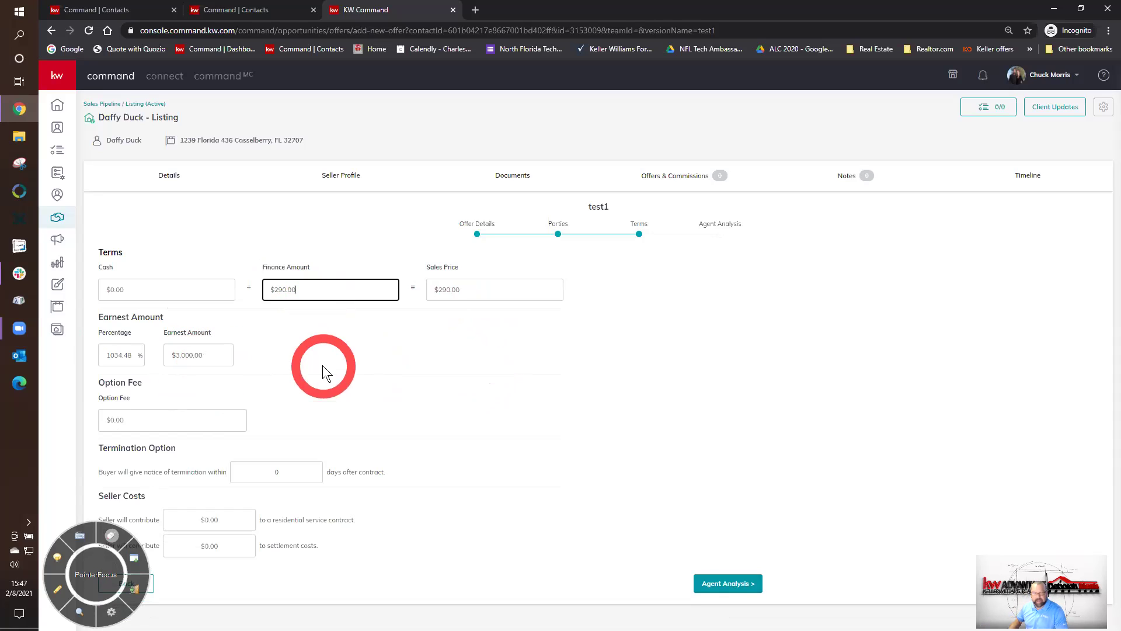
pyautogui.click(284, 289)
pyautogui.write('000')
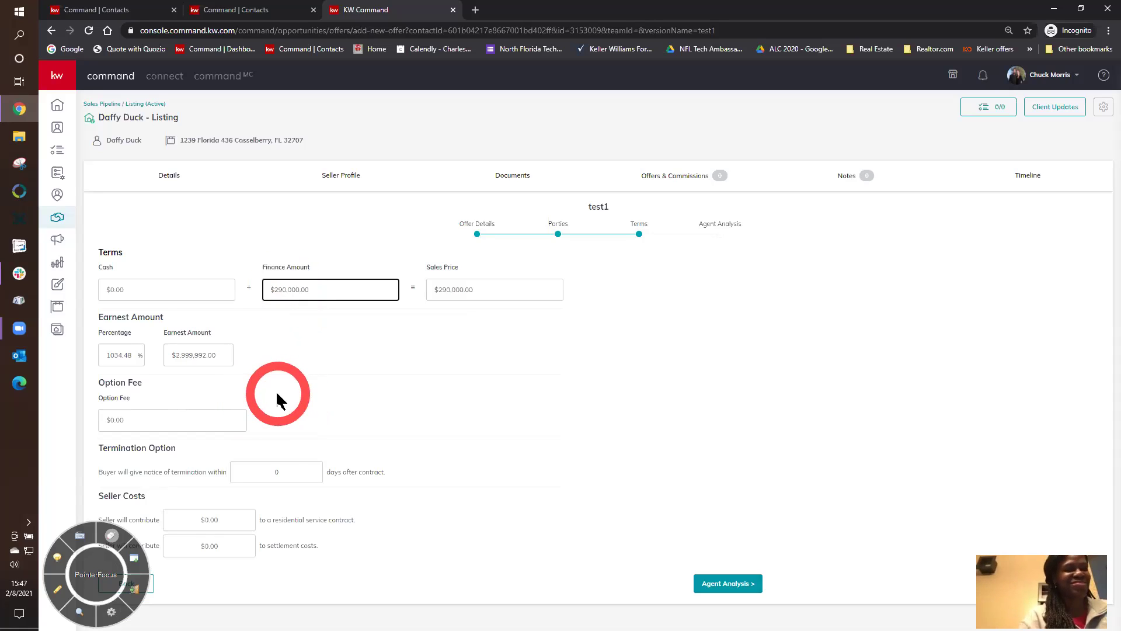
pyautogui.moveTo(220, 361); pyautogui.dragTo(188, 354)
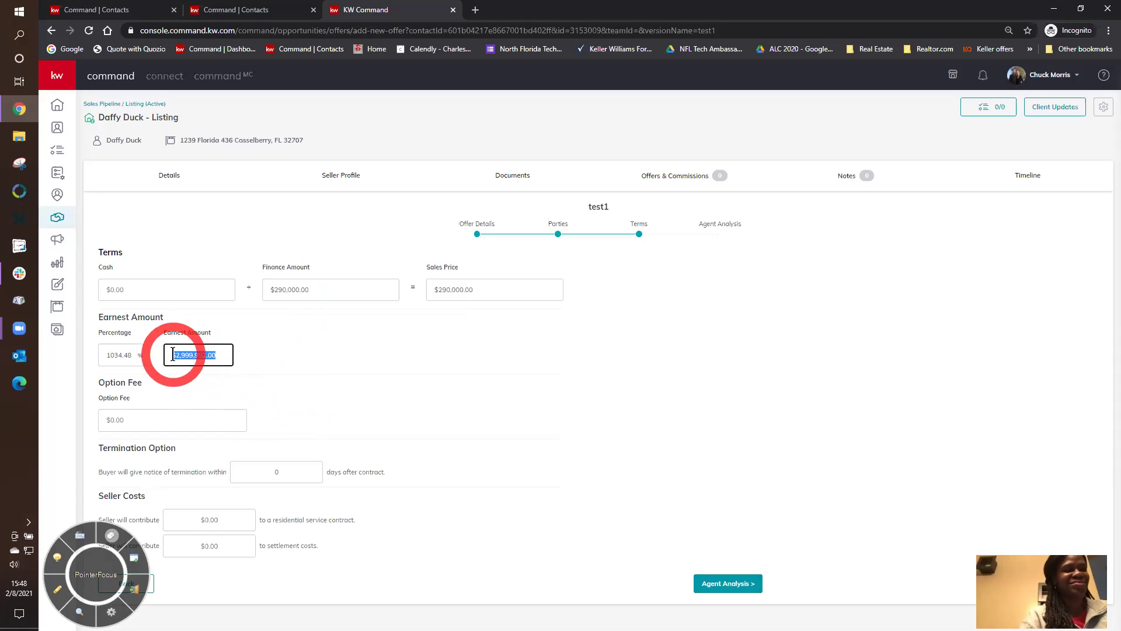
pyautogui.write('3000')
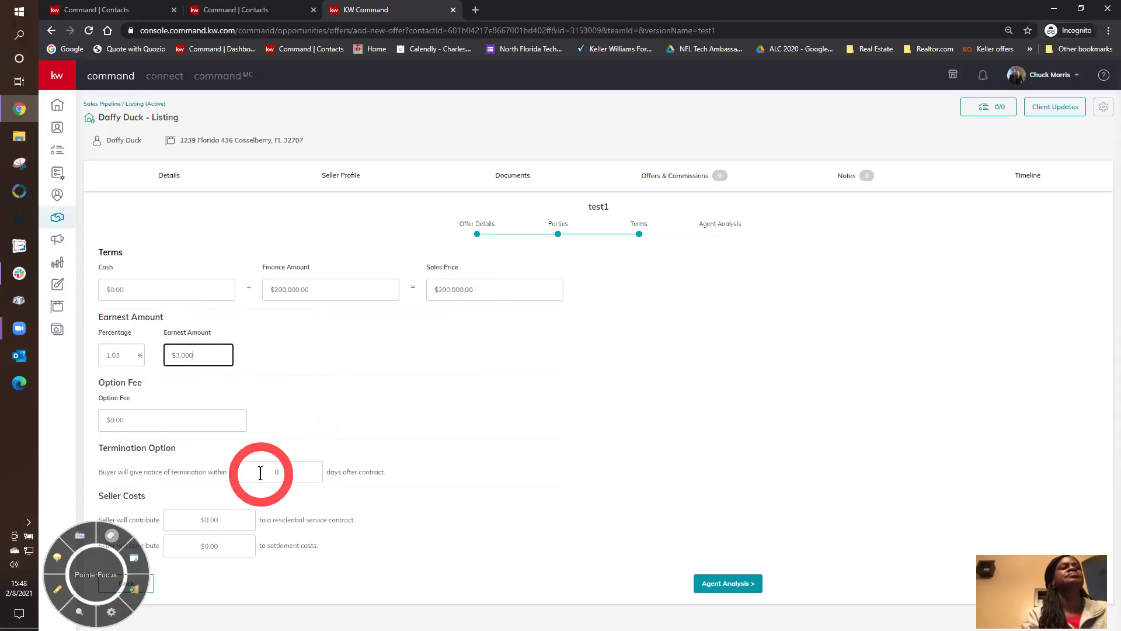
# - Change the Termination Option notice period from 0 to 7 days after contract
pyautogui.click(293, 473)
pyautogui.write('7')
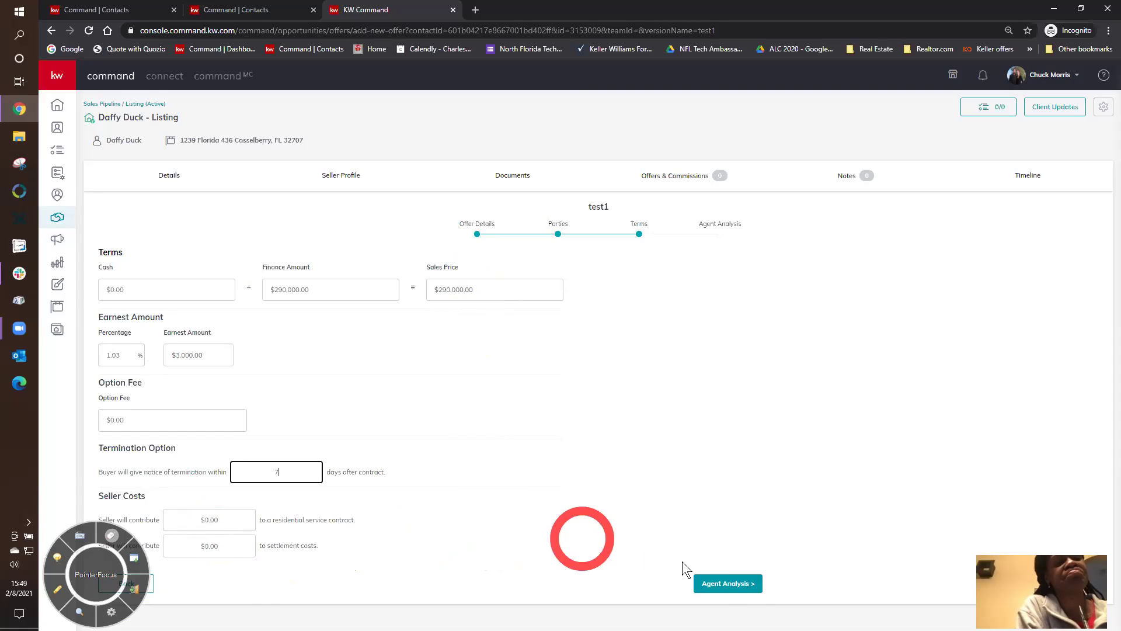
# - Go through Agent Analysis and save the $290,000 test1 offer to the Offer Timeline
pyautogui.click(738, 585)
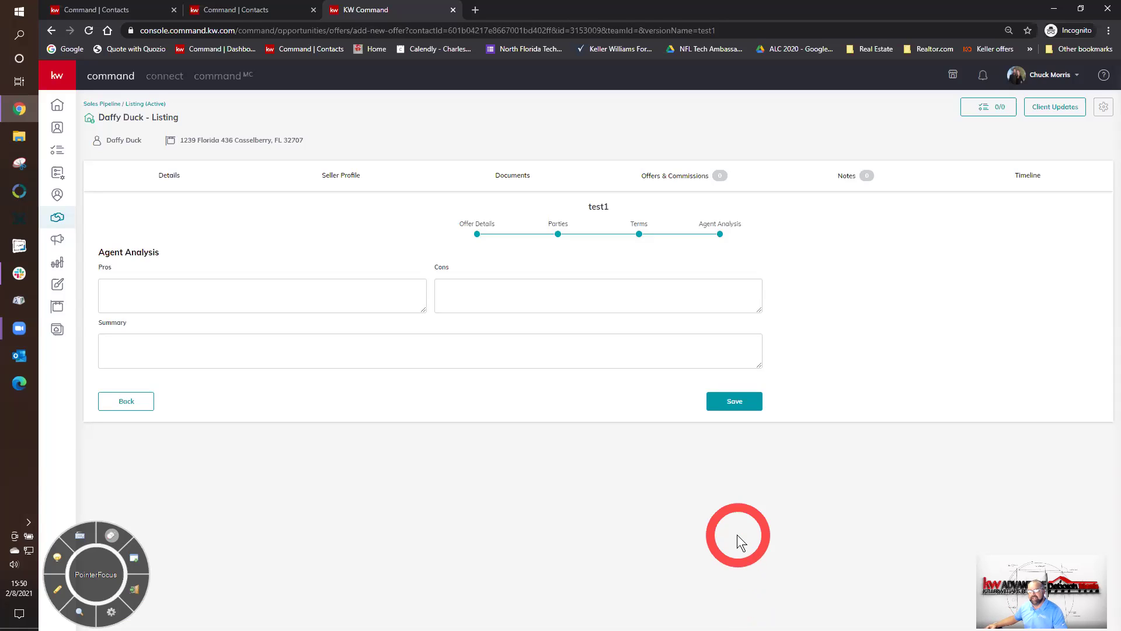
pyautogui.click(736, 401)
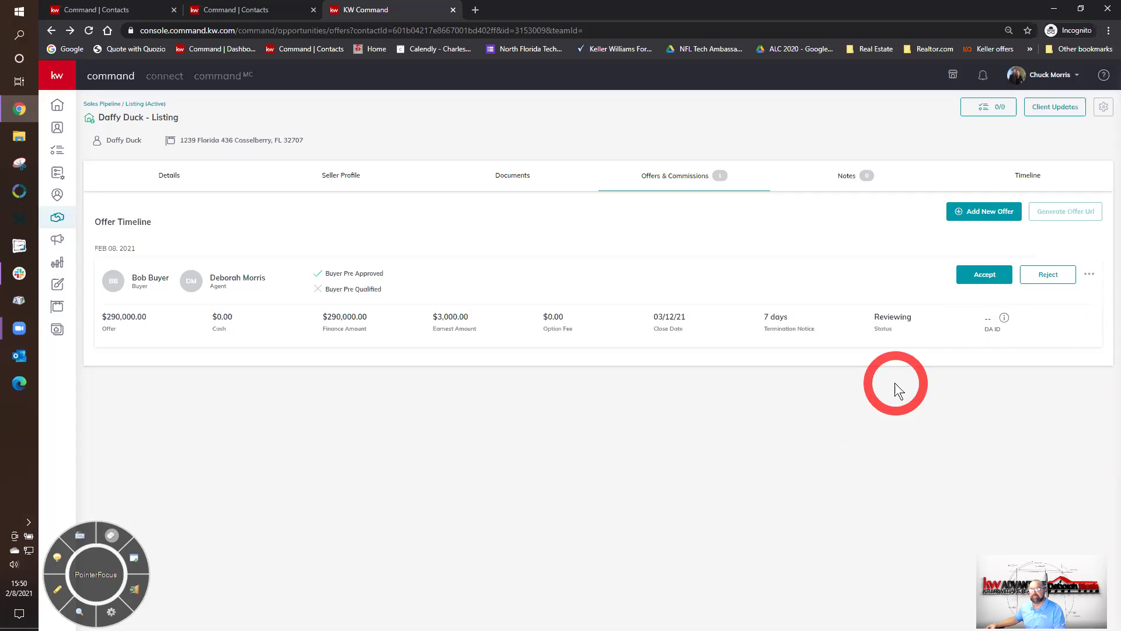
# - Open the offer with Edit Offer and step through to its Terms
pyautogui.click(1089, 279)
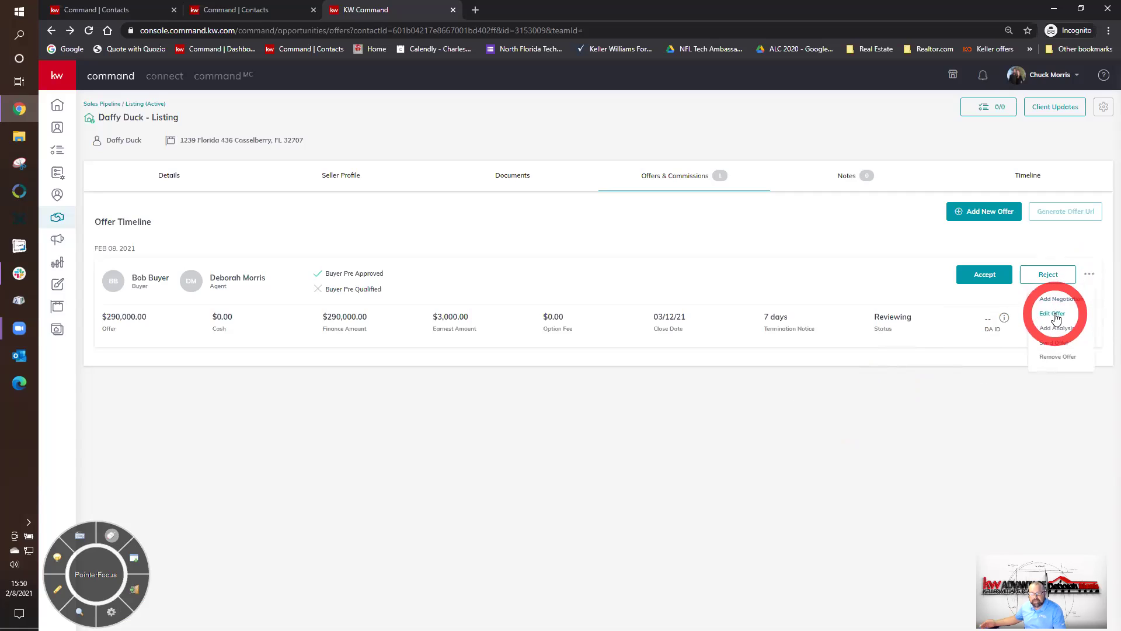
pyautogui.click(1053, 315)
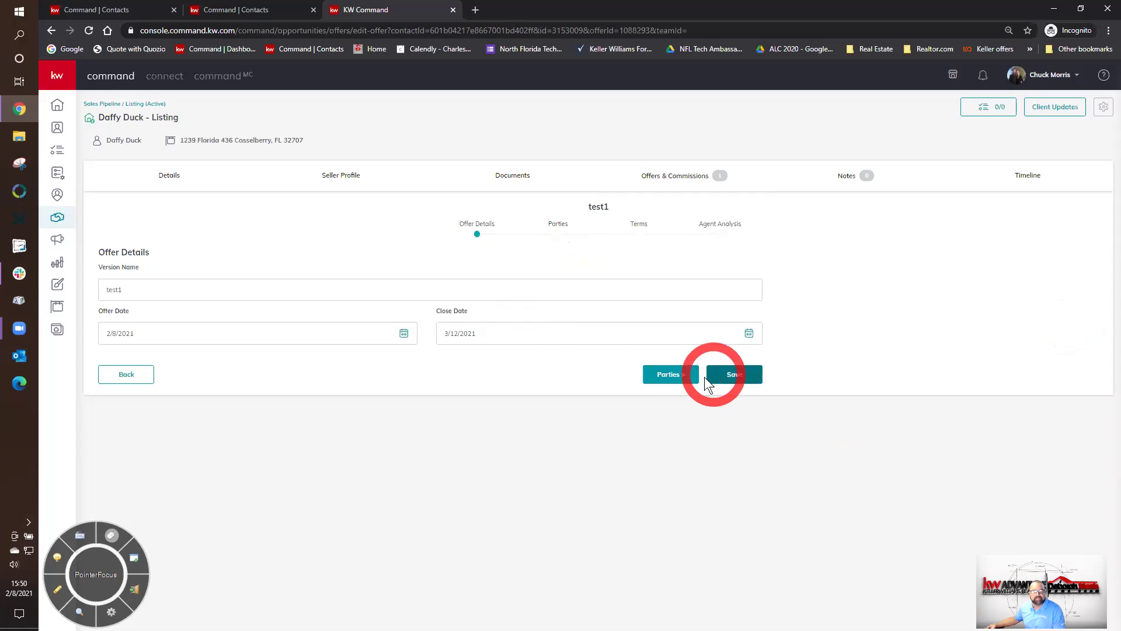
pyautogui.click(674, 374)
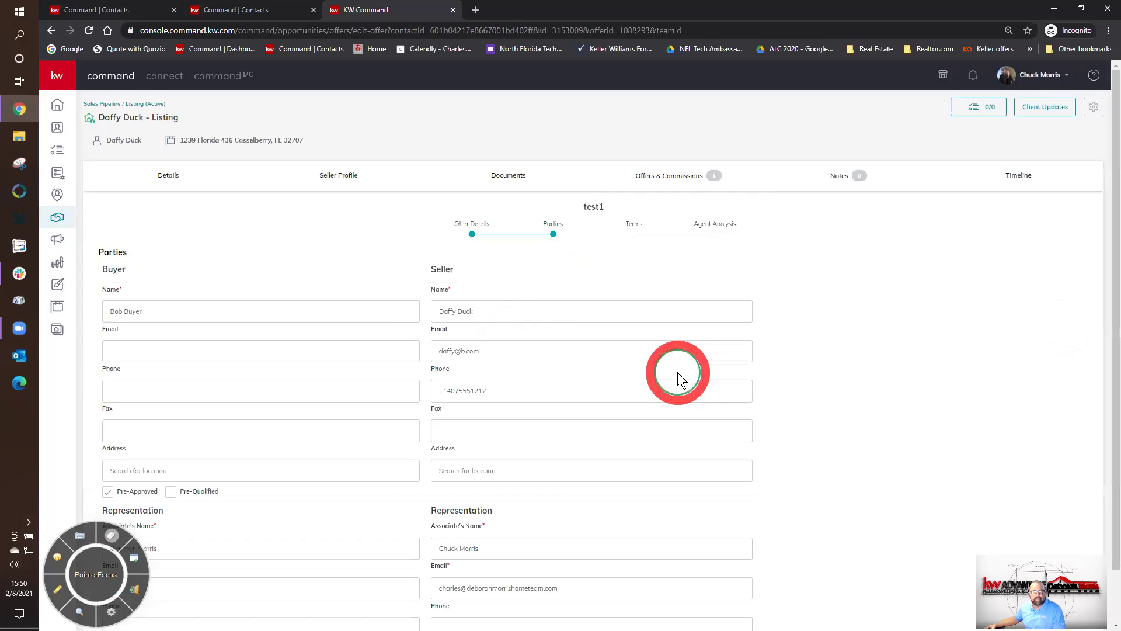
pyautogui.click(632, 234)
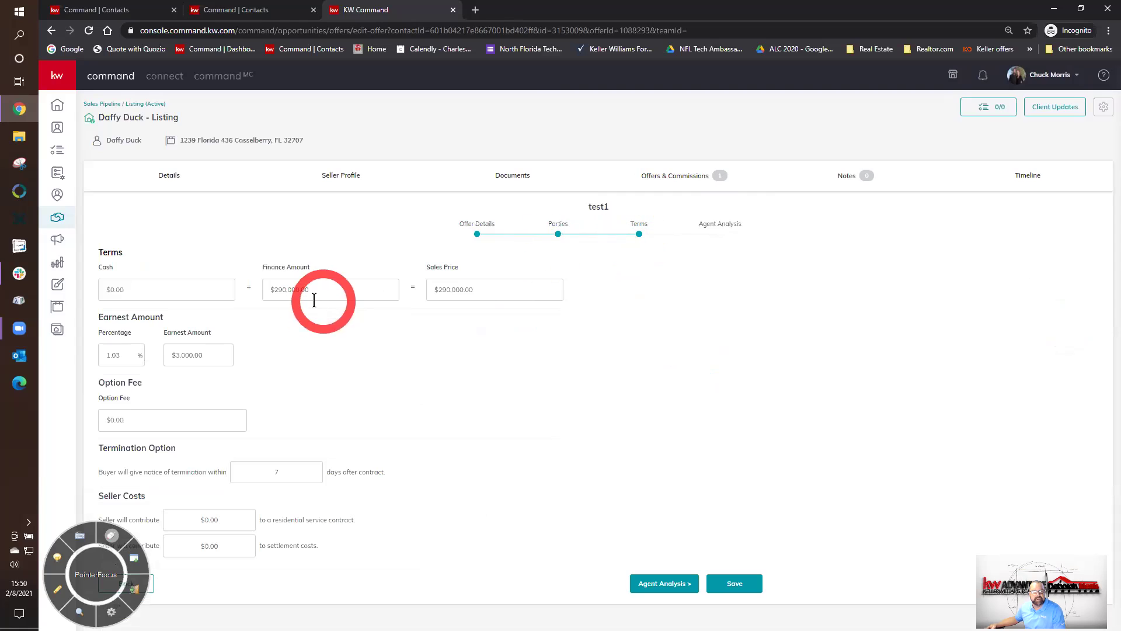
# - Change the finance amount to $300,000, keep $3,000 earnest money, and save
pyautogui.click(273, 298)
pyautogui.hotkey('ctrl', 'a')
pyautogui.press('BackSpace')
pyautogui.write('3,00')
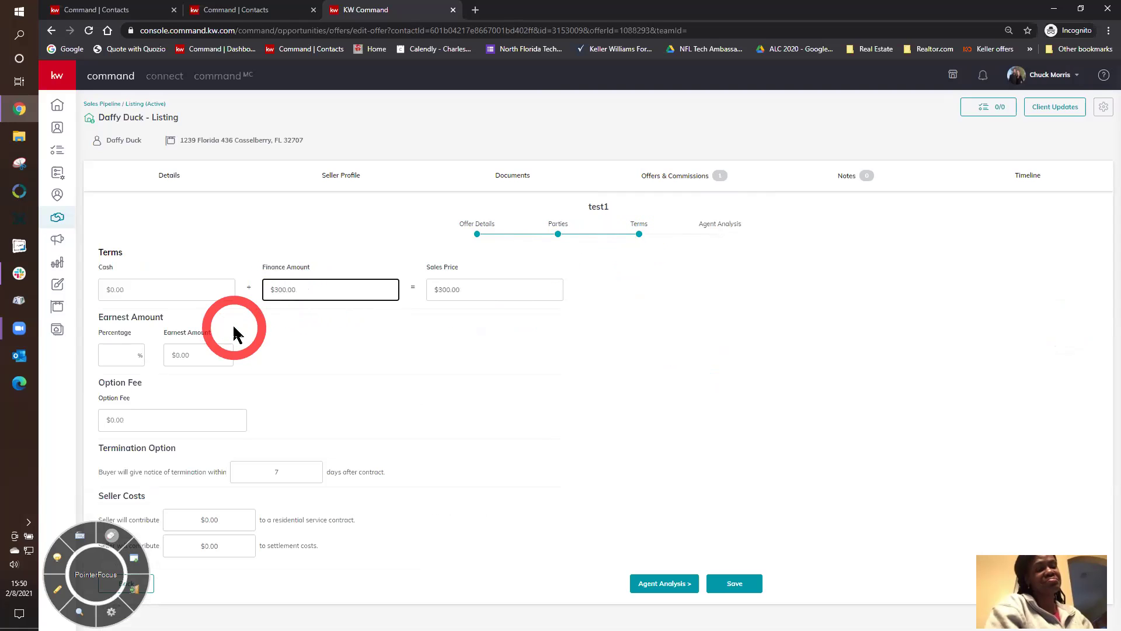
pyautogui.write('00,0')
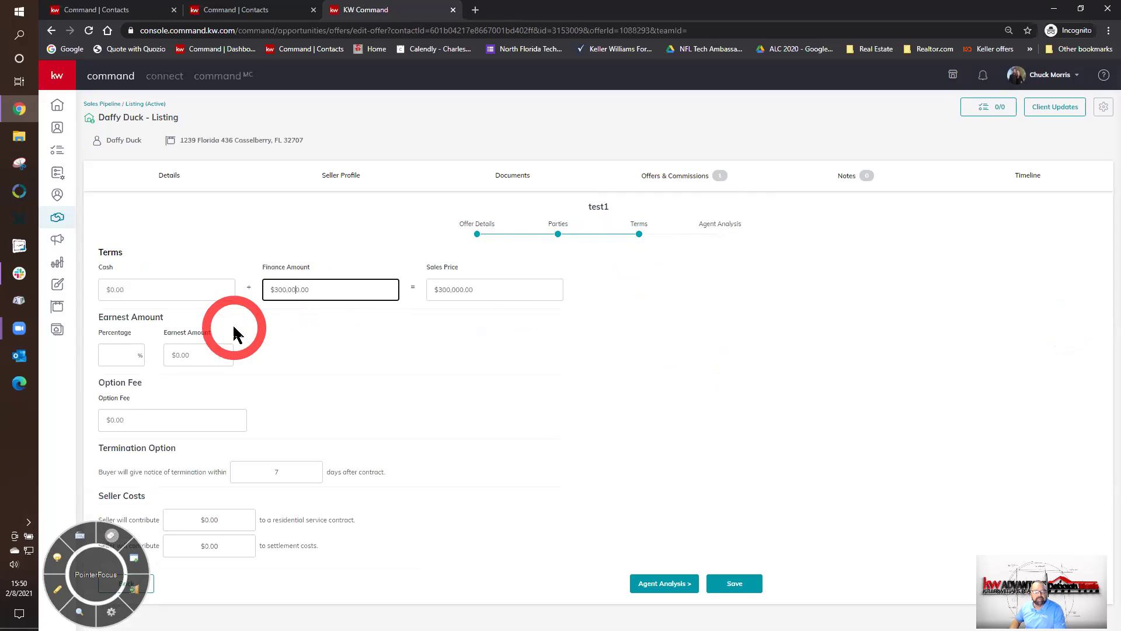
pyautogui.click(205, 358)
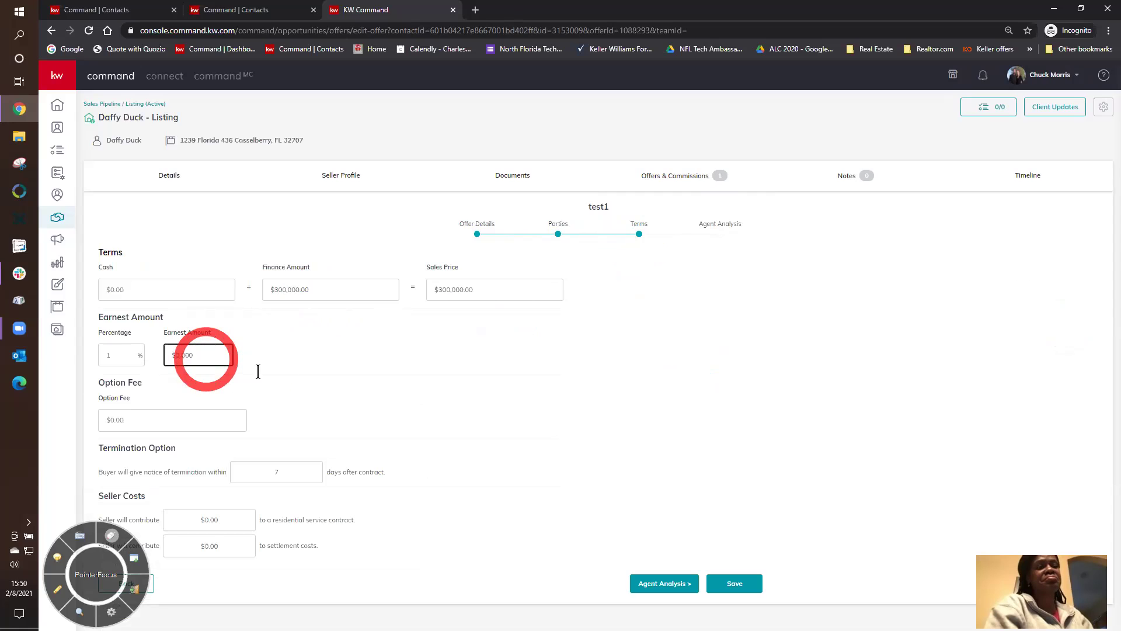
pyautogui.click(735, 583)
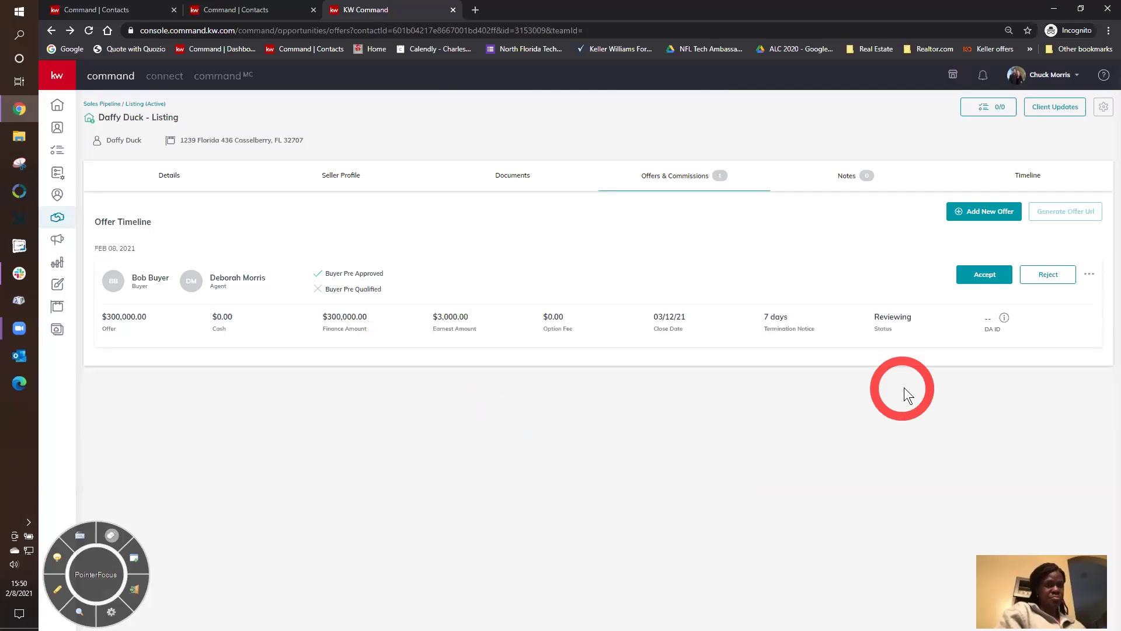
# - Accept the $300,000 offer on the Offer Timeline
pyautogui.click(977, 278)
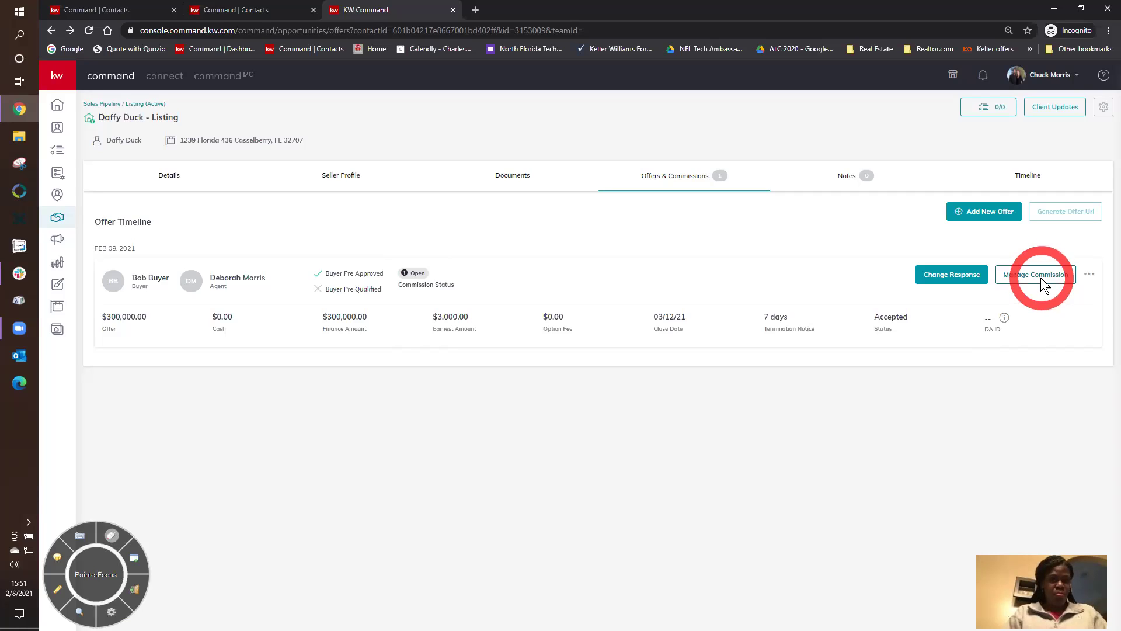
# - In Manage Commission's general information, set the contract date to February 8, 2021 and save
pyautogui.click(1041, 278)
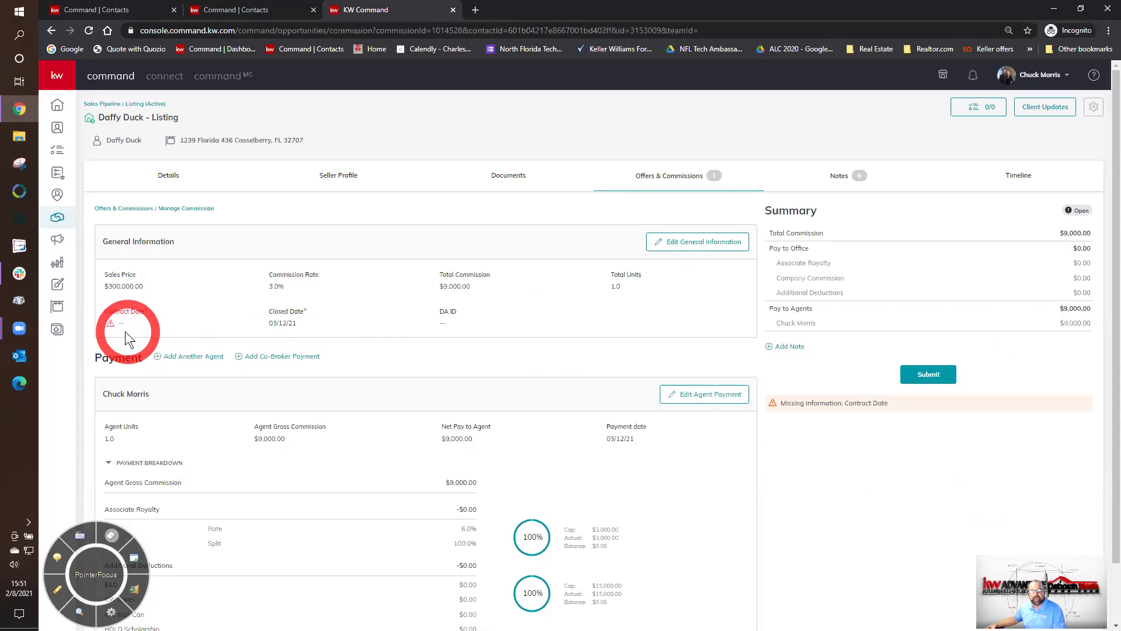
pyautogui.click(651, 248)
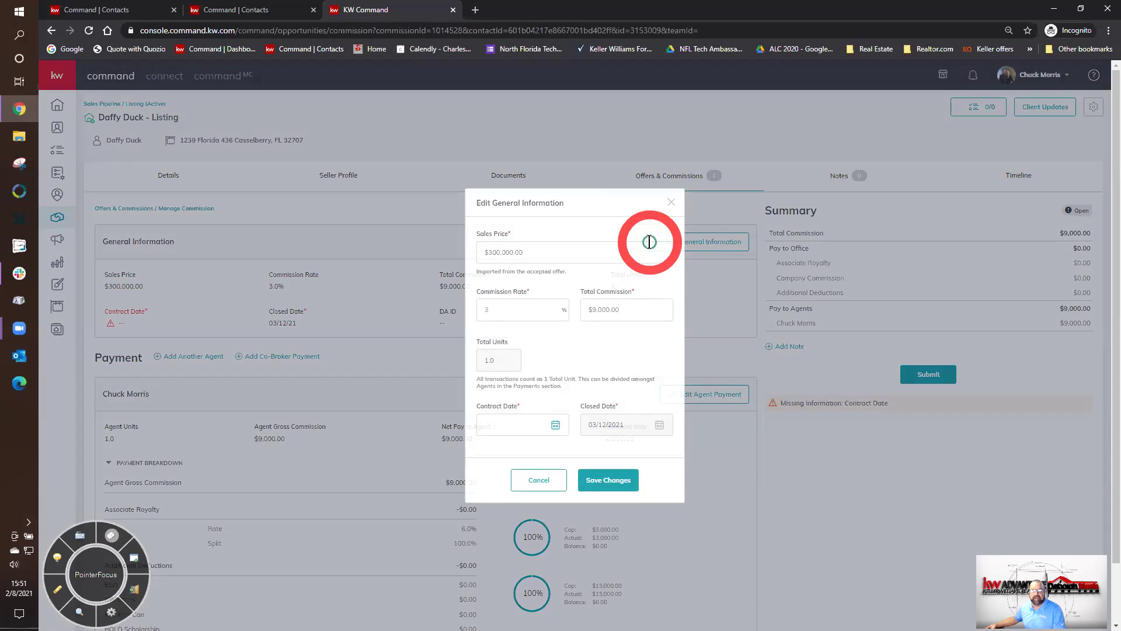
pyautogui.click(556, 423)
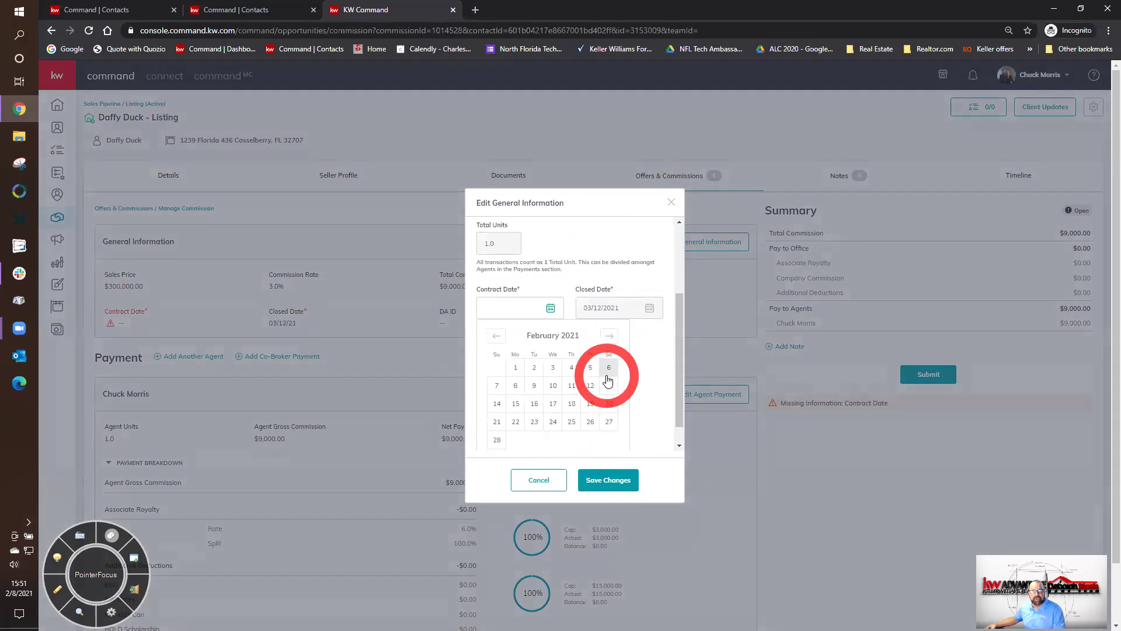
pyautogui.click(515, 385)
pyautogui.click(604, 484)
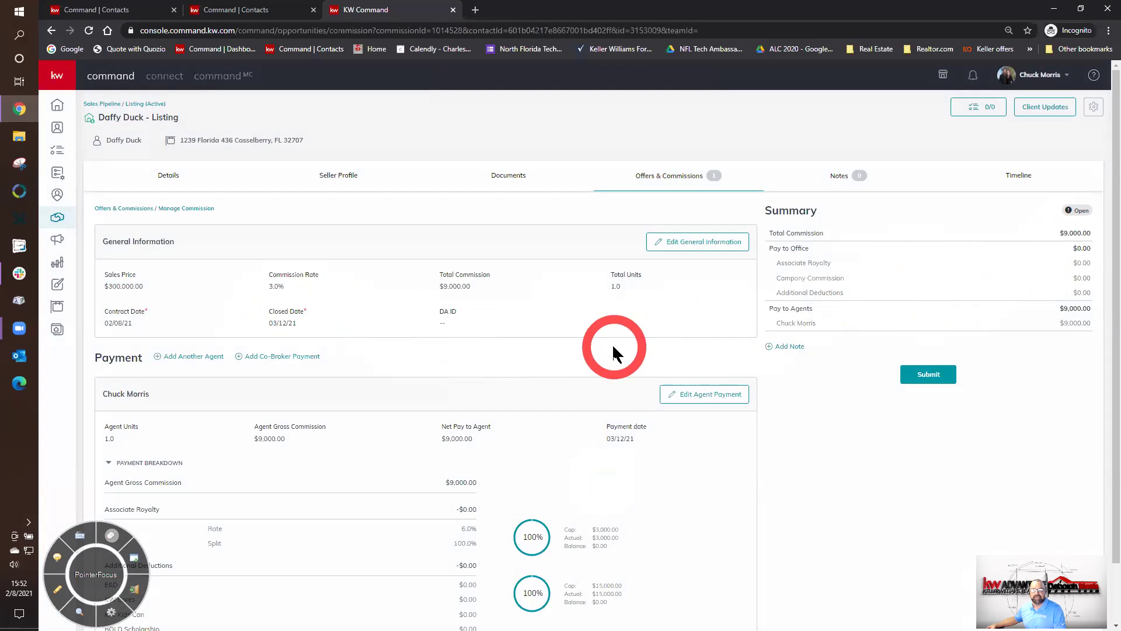
pyautogui.scroll(-1, 612, 347)
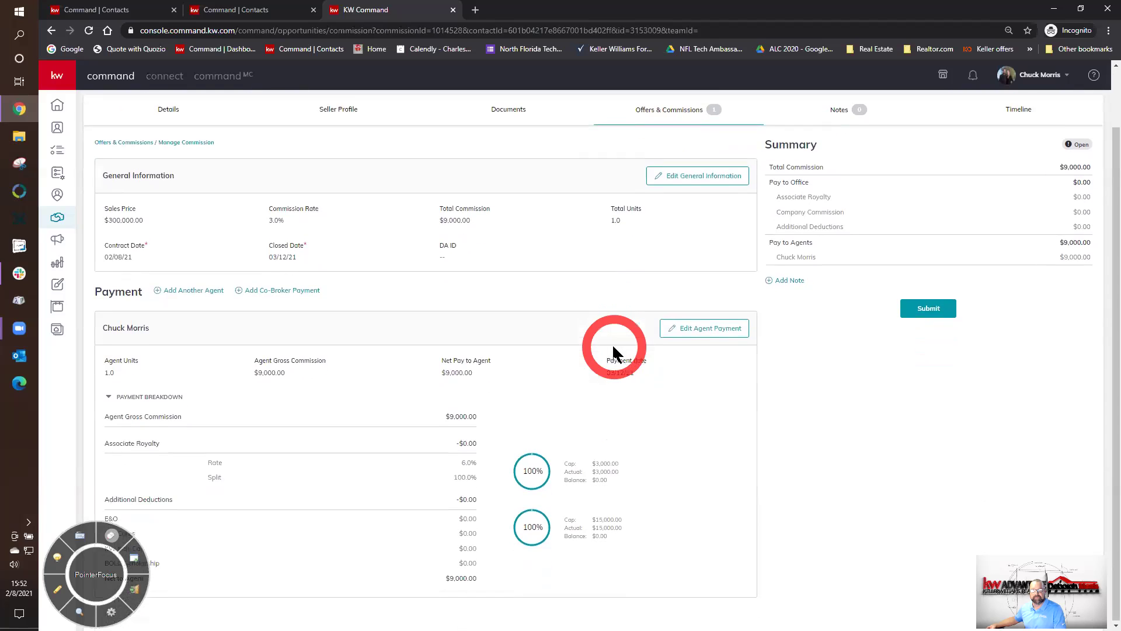
pyautogui.scroll(1, 622, 404)
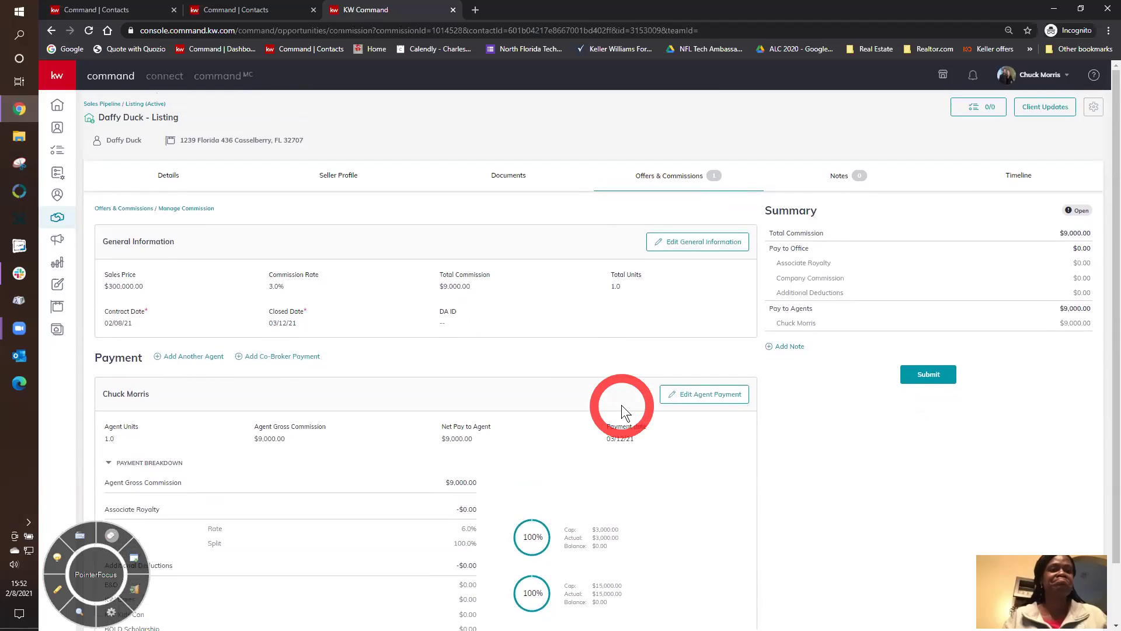
# - Reopen the offer's commission and save the note 'Test for training - ignore and do not import'
pyautogui.click(654, 181)
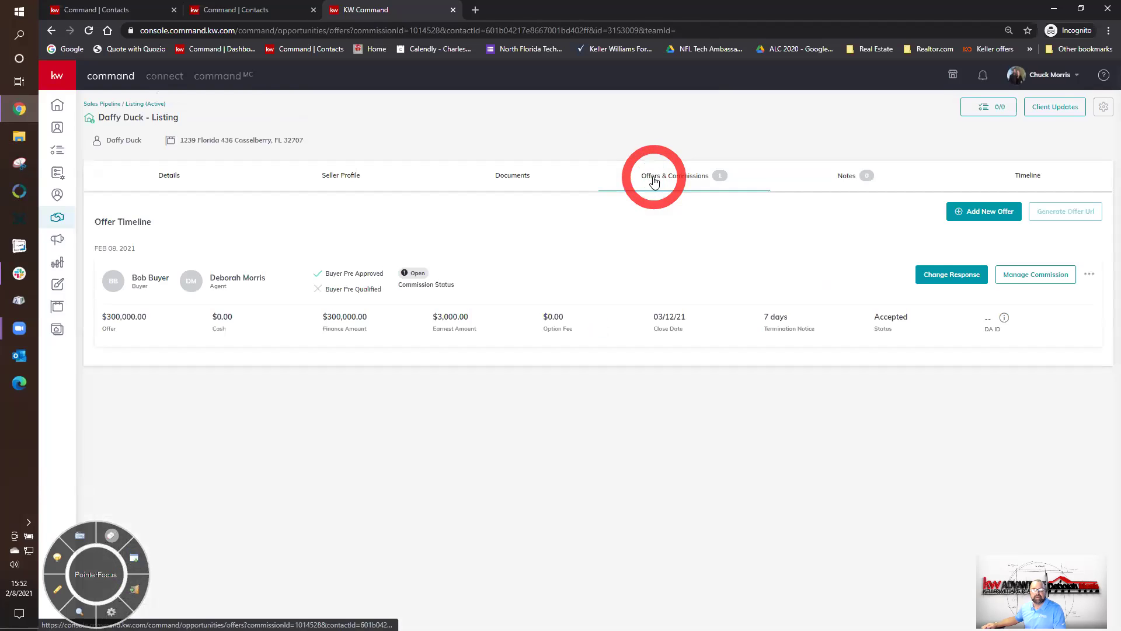
pyautogui.click(1025, 277)
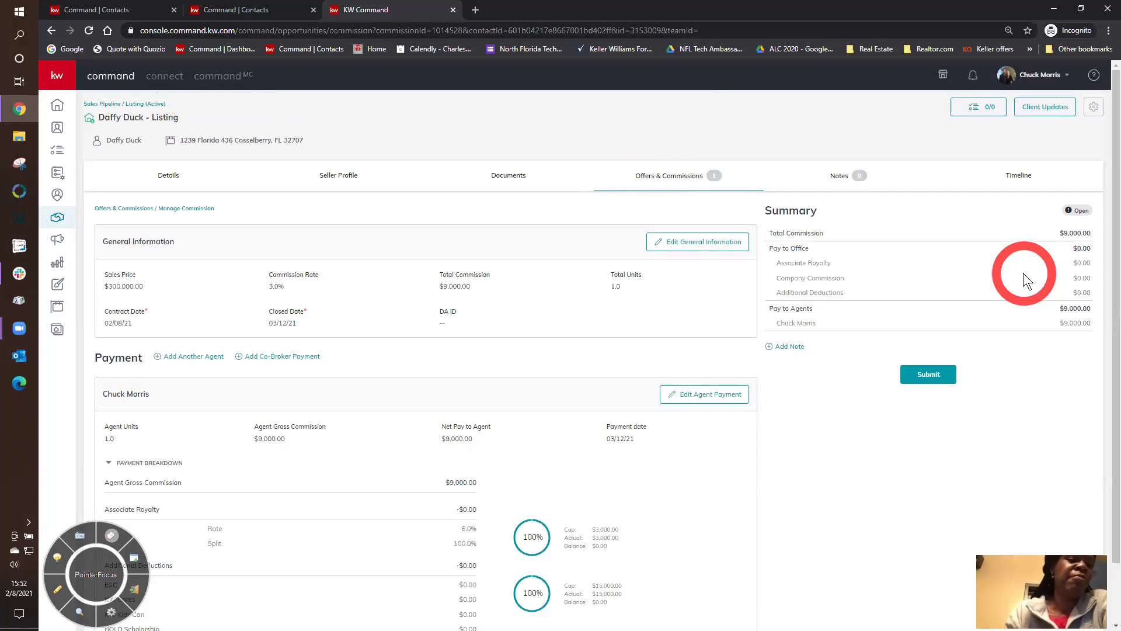
pyautogui.click(790, 346)
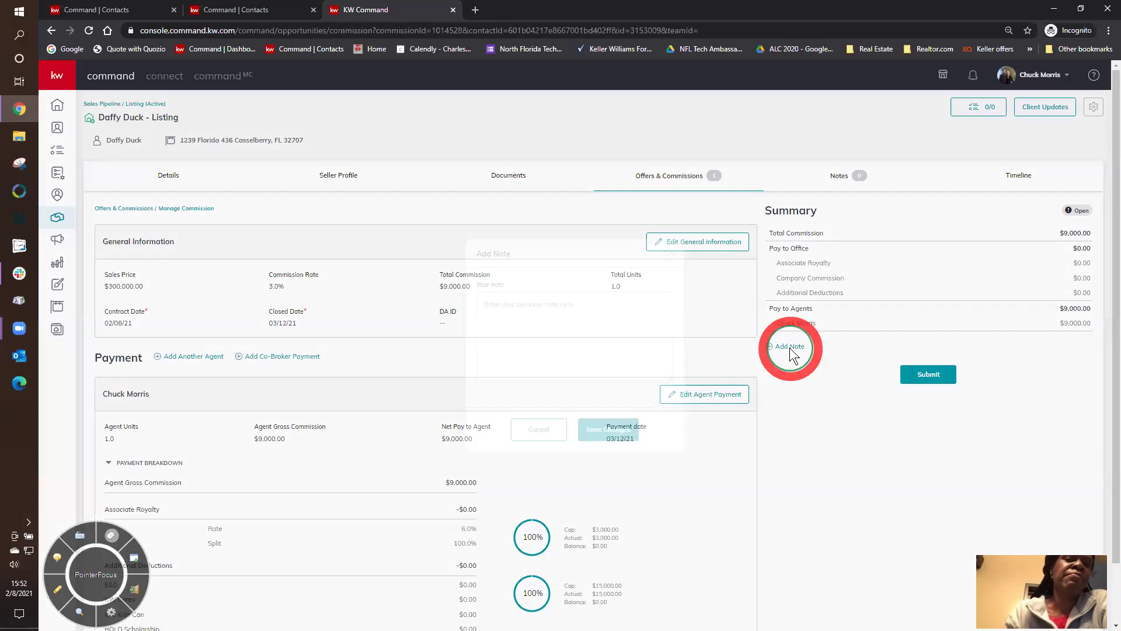
pyautogui.click(543, 305)
pyautogui.write('Test fo')
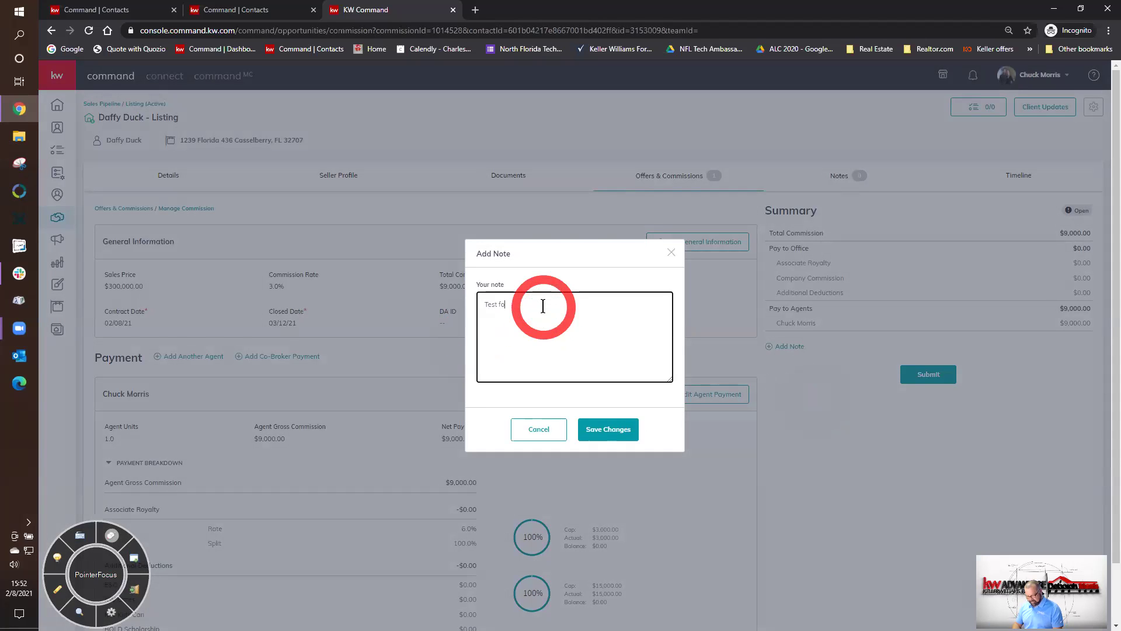
pyautogui.write('r training')
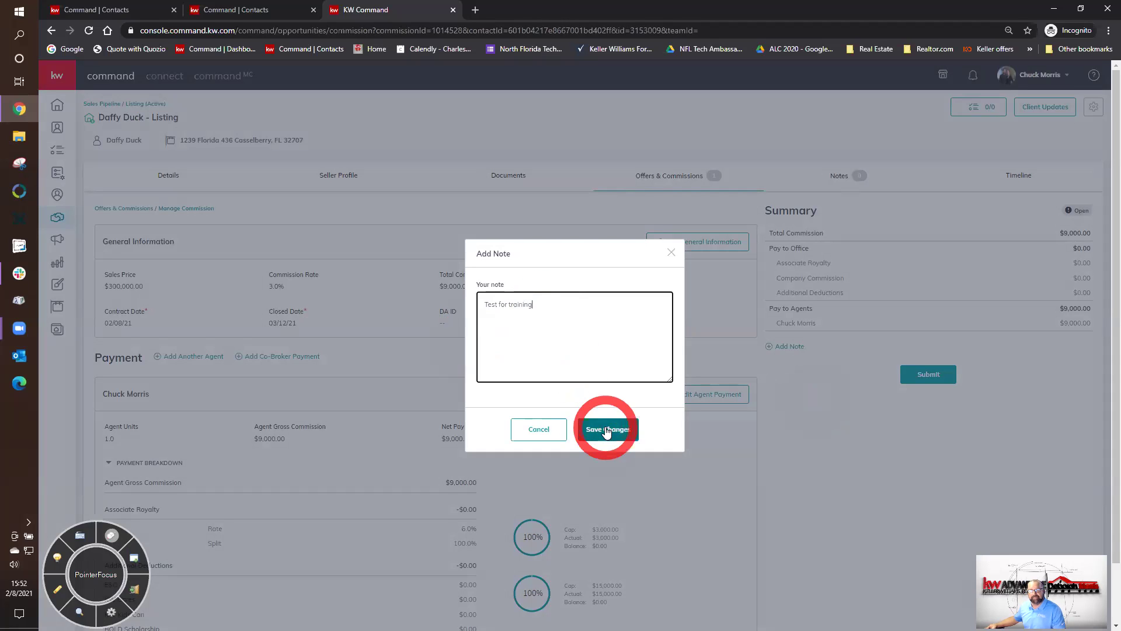
pyautogui.write(' - ')
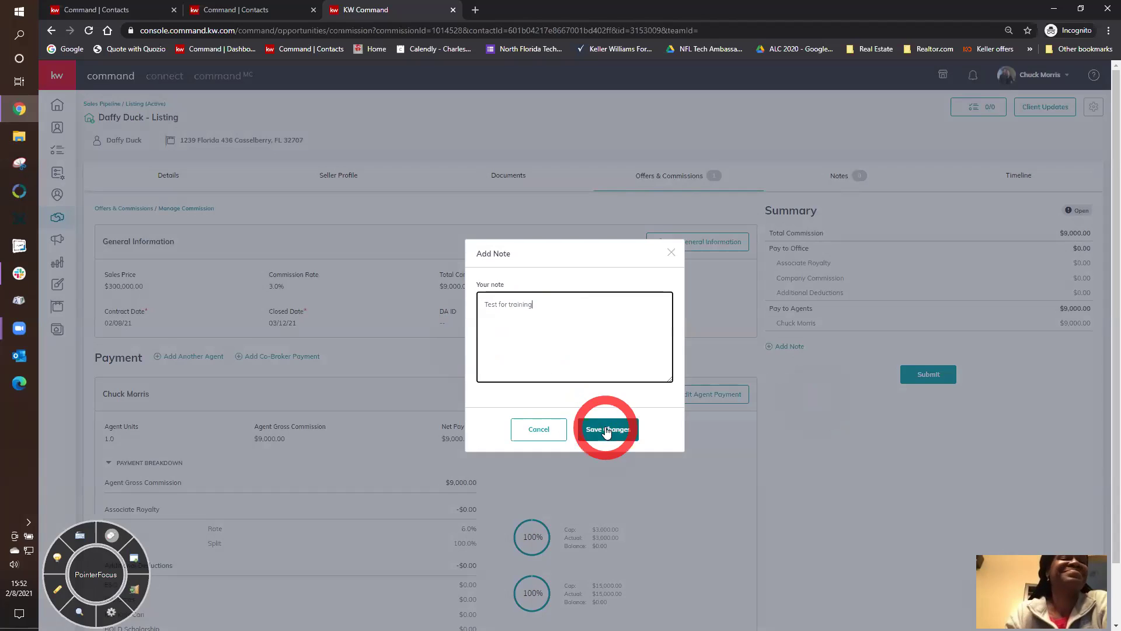
pyautogui.write('ignore')
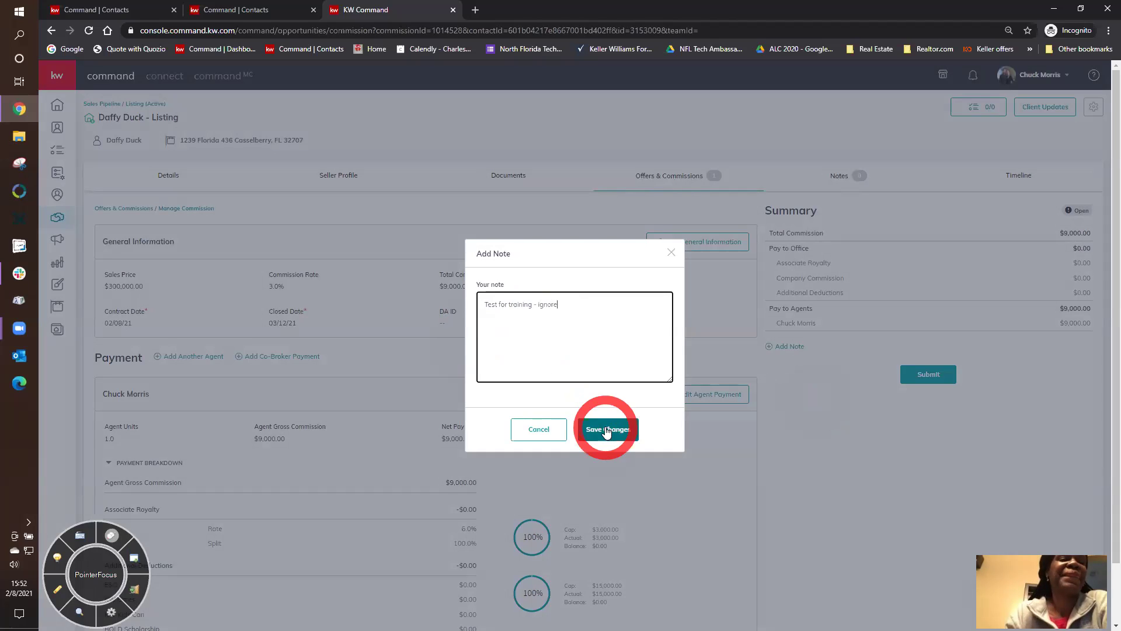
pyautogui.write(' and do no')
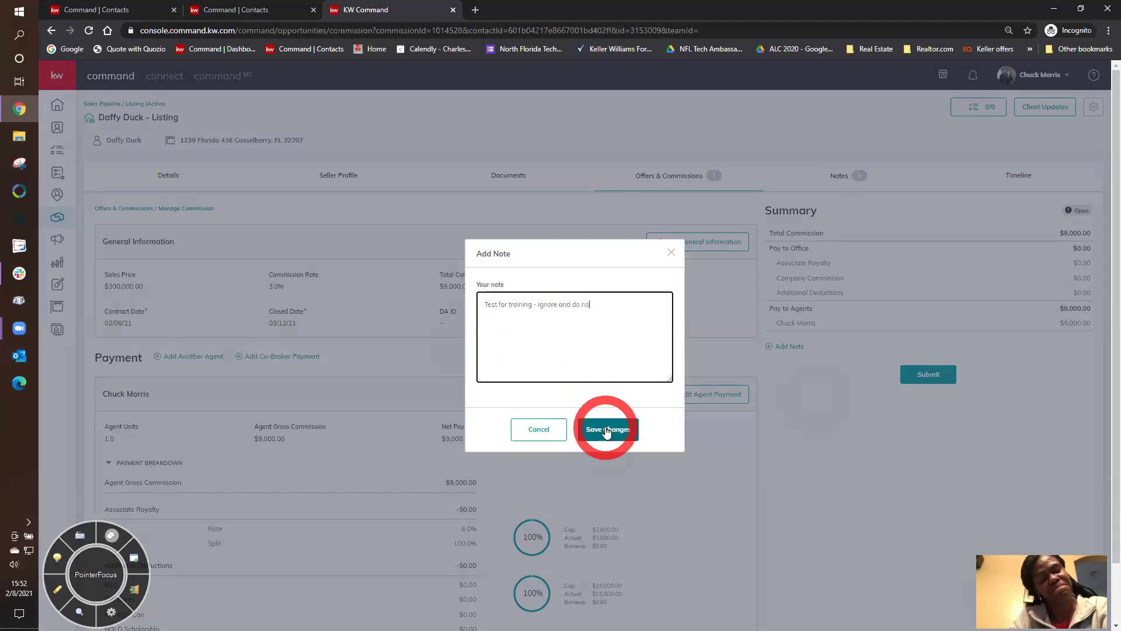
pyautogui.write('t import')
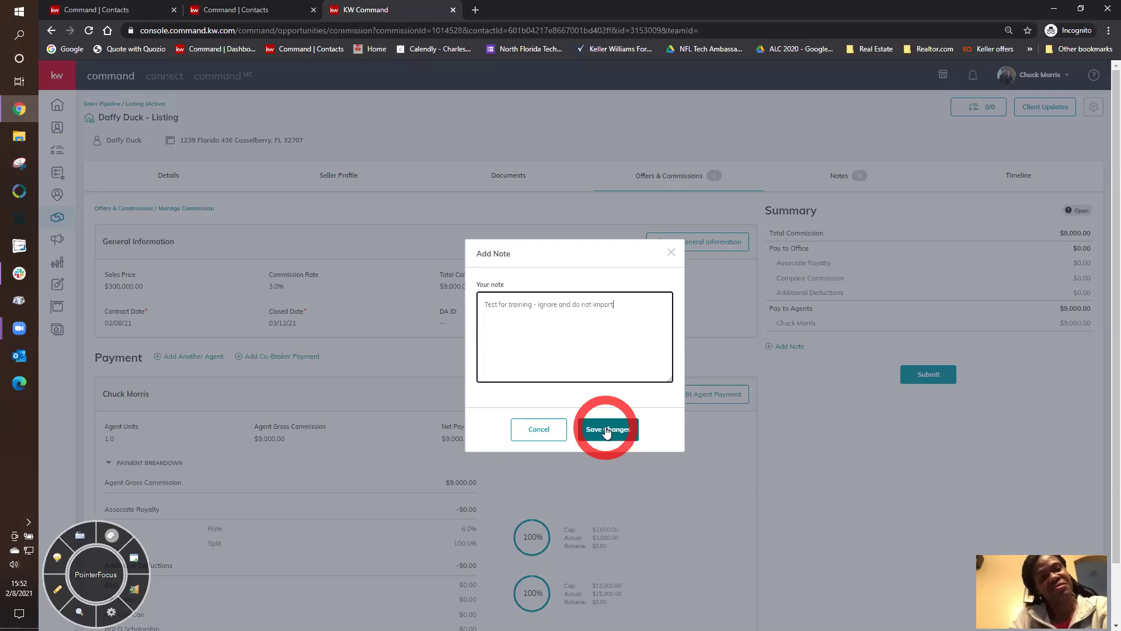
pyautogui.click(606, 429)
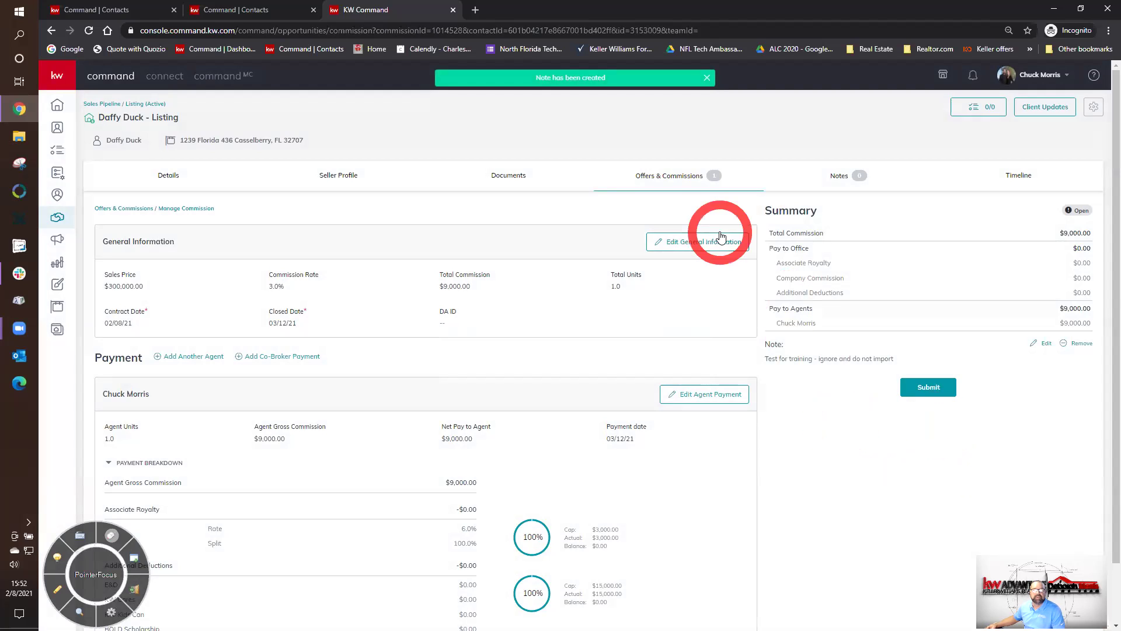
# - Submit the commission from Manage Commission, answering 'No, not this time' to the KW Cares donation
pyautogui.click(670, 178)
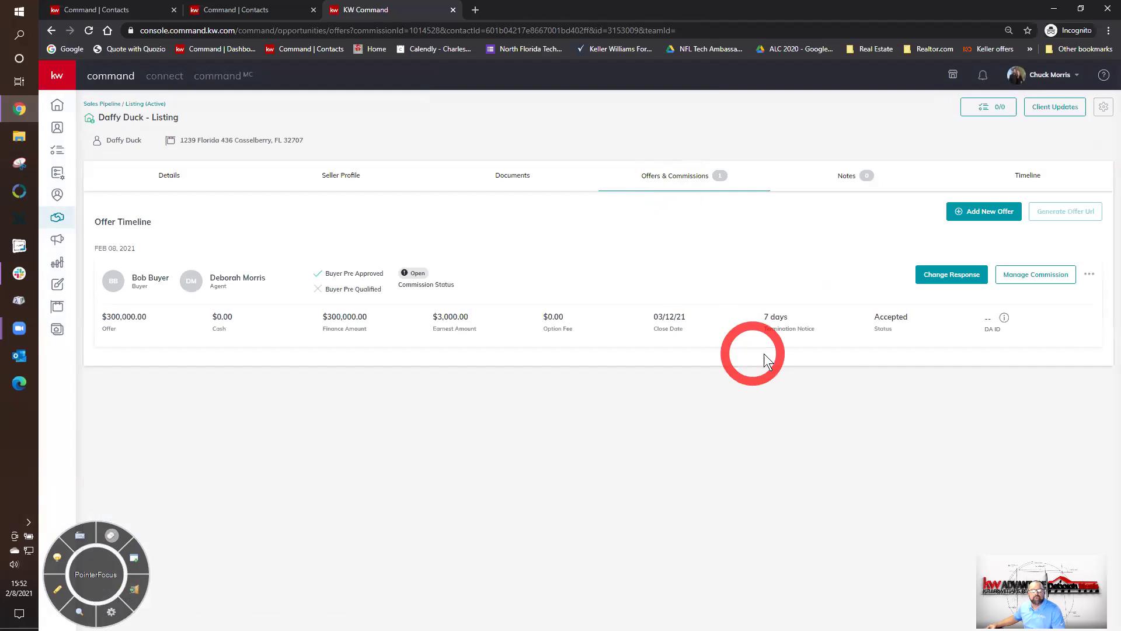
pyautogui.click(1035, 279)
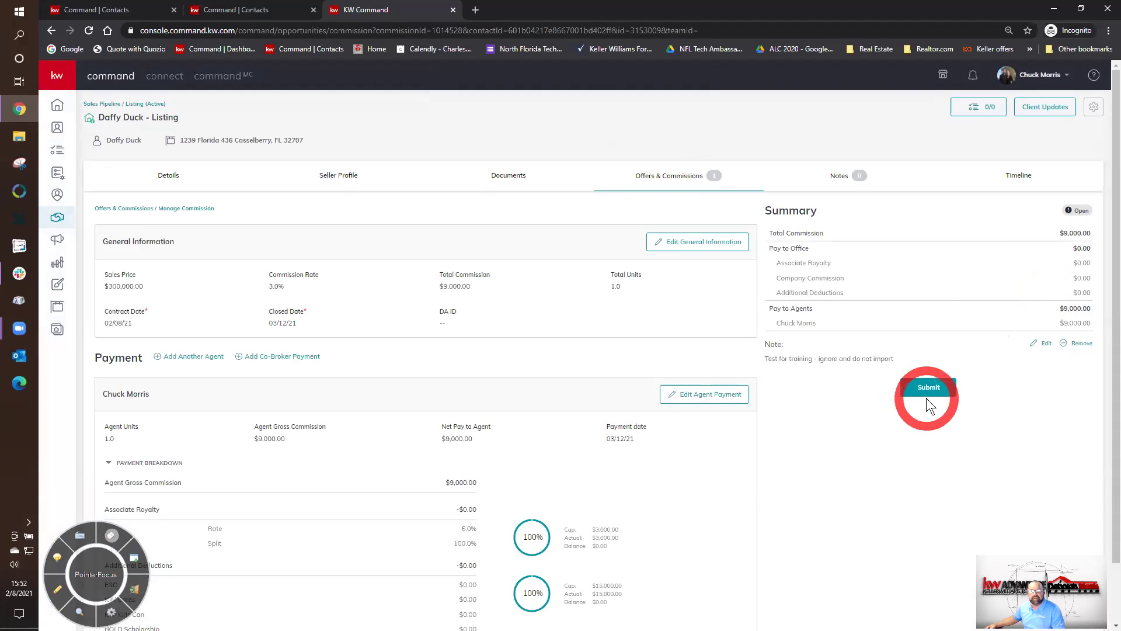
pyautogui.click(928, 388)
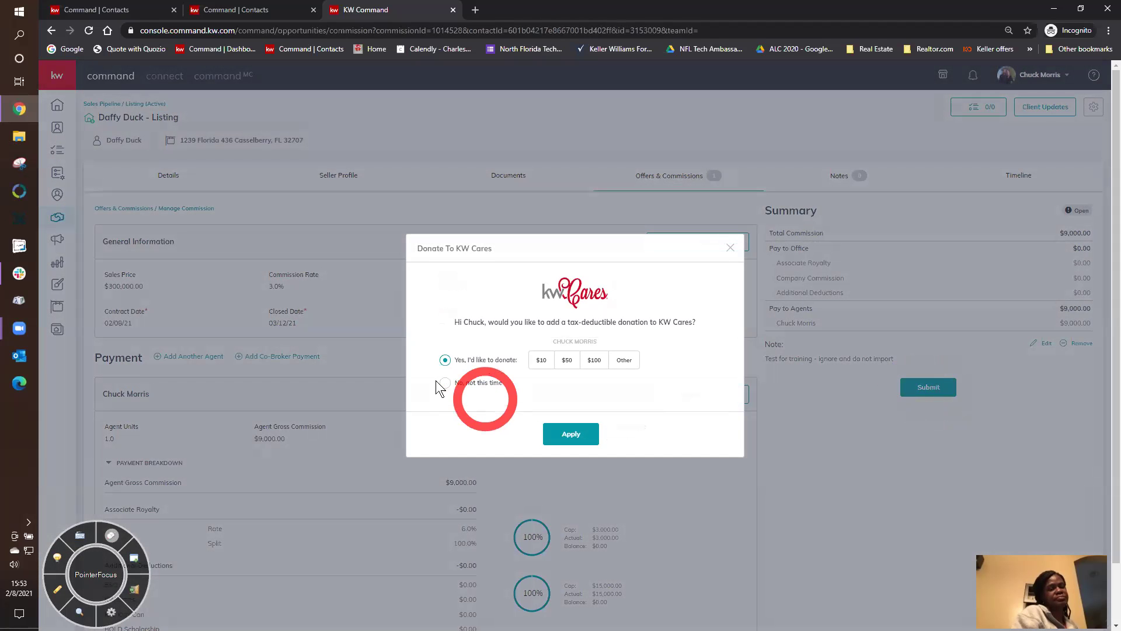
pyautogui.click(445, 384)
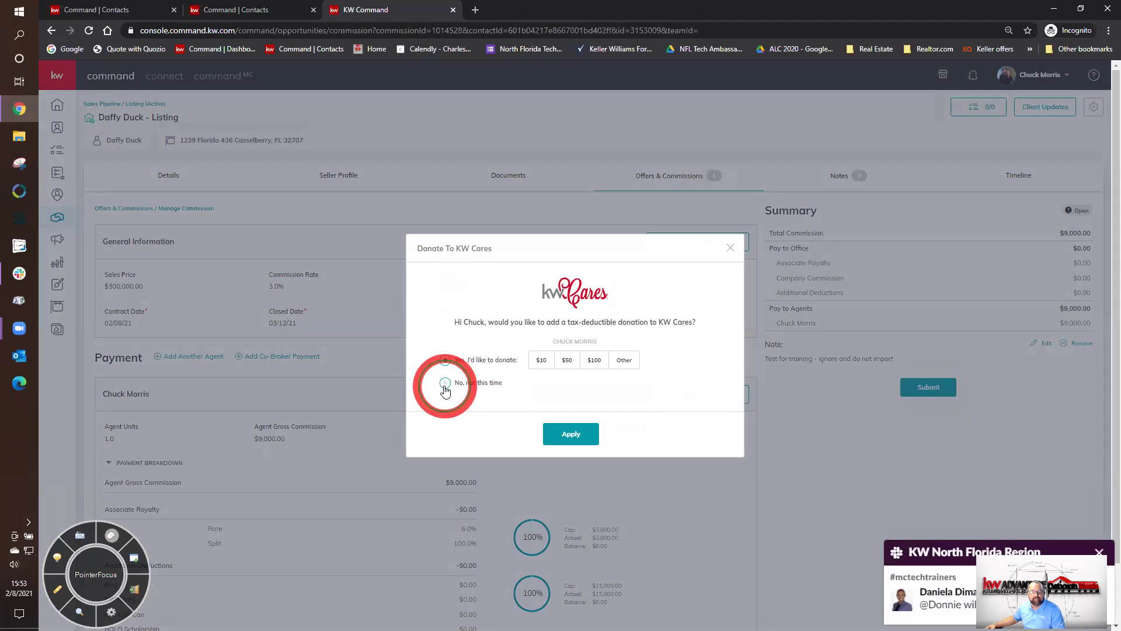
pyautogui.click(561, 435)
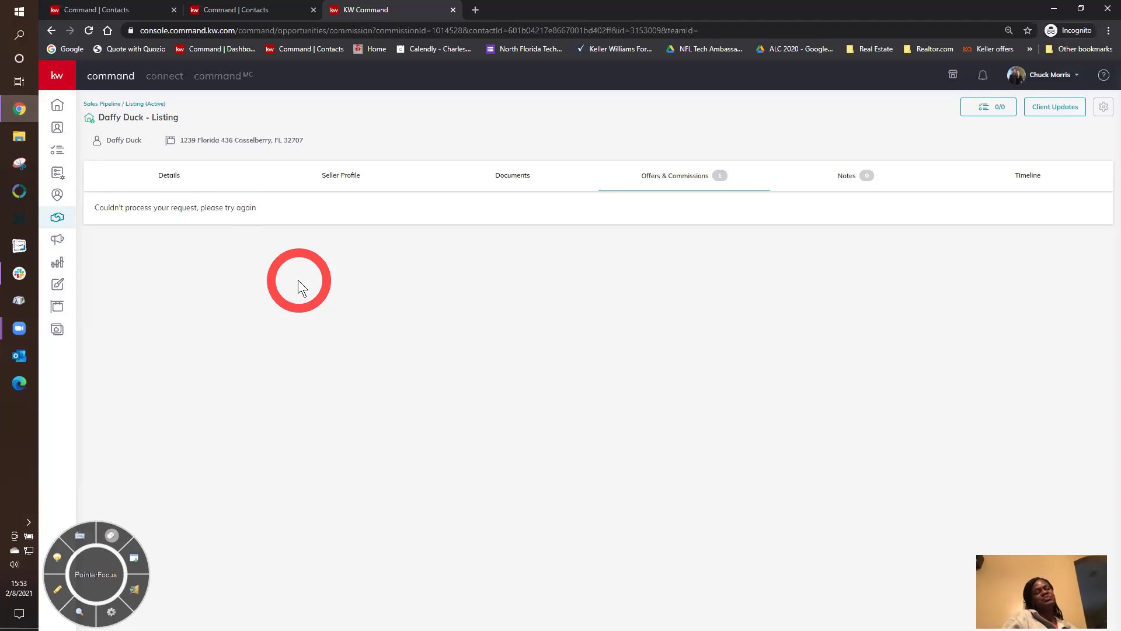
# - Reload the Offers & Commissions page to clear the error and confirm the $300,000.00 offer's commission shows Submitted
pyautogui.click(683, 175)
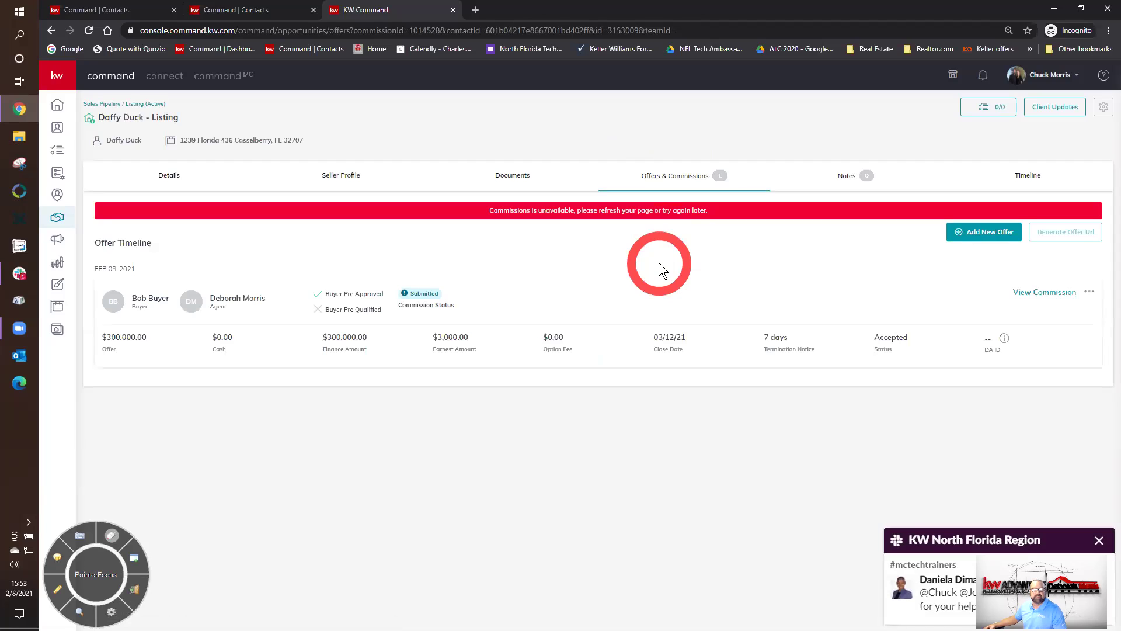
pyautogui.click(89, 31)
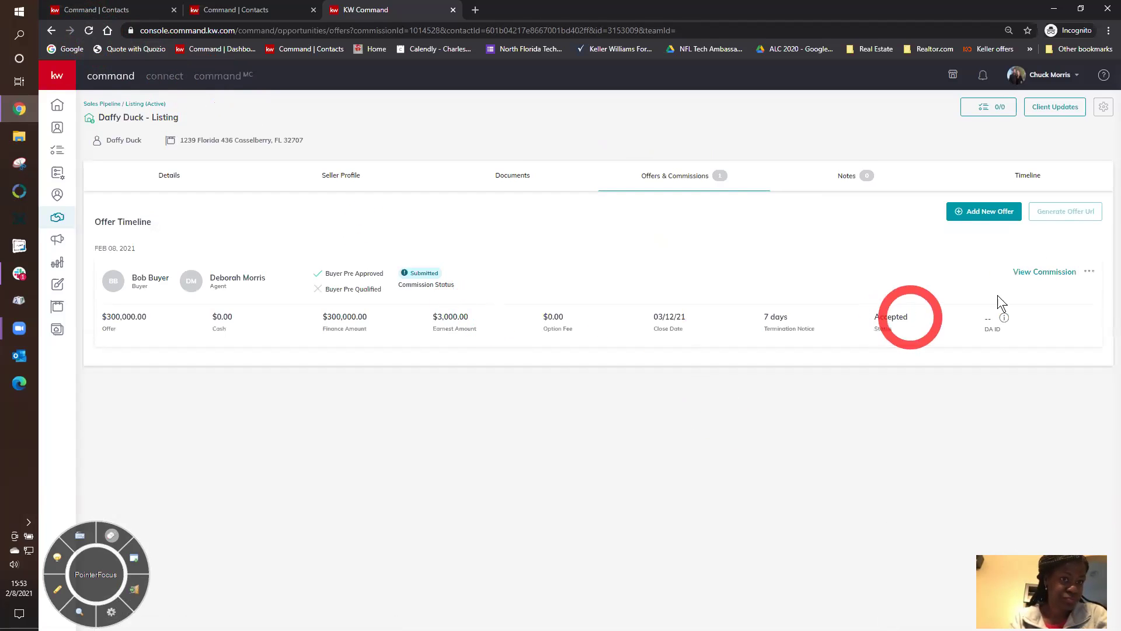
pyautogui.click(1054, 275)
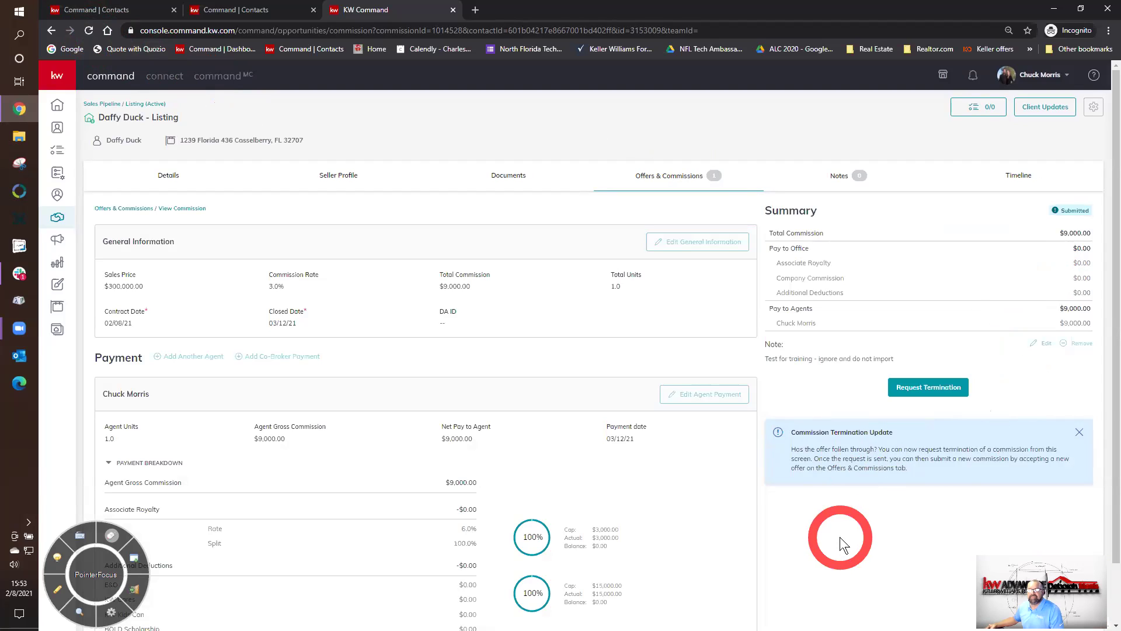
pyautogui.click(659, 186)
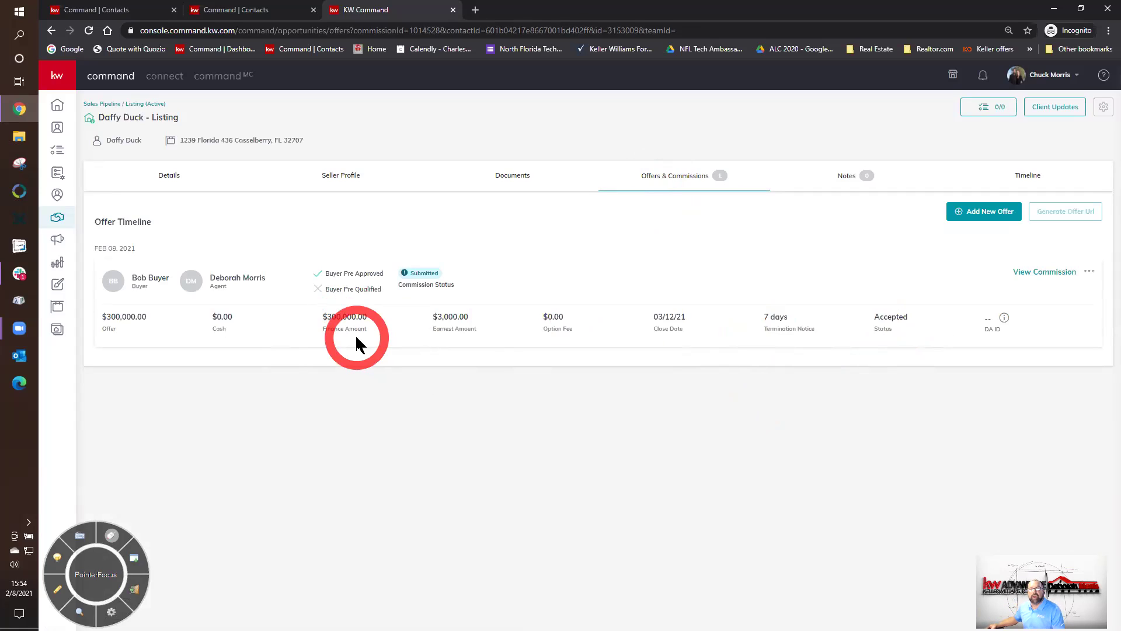
# - Open the Add Comment thread above the Listed stage on the Documents checklist
pyautogui.click(510, 183)
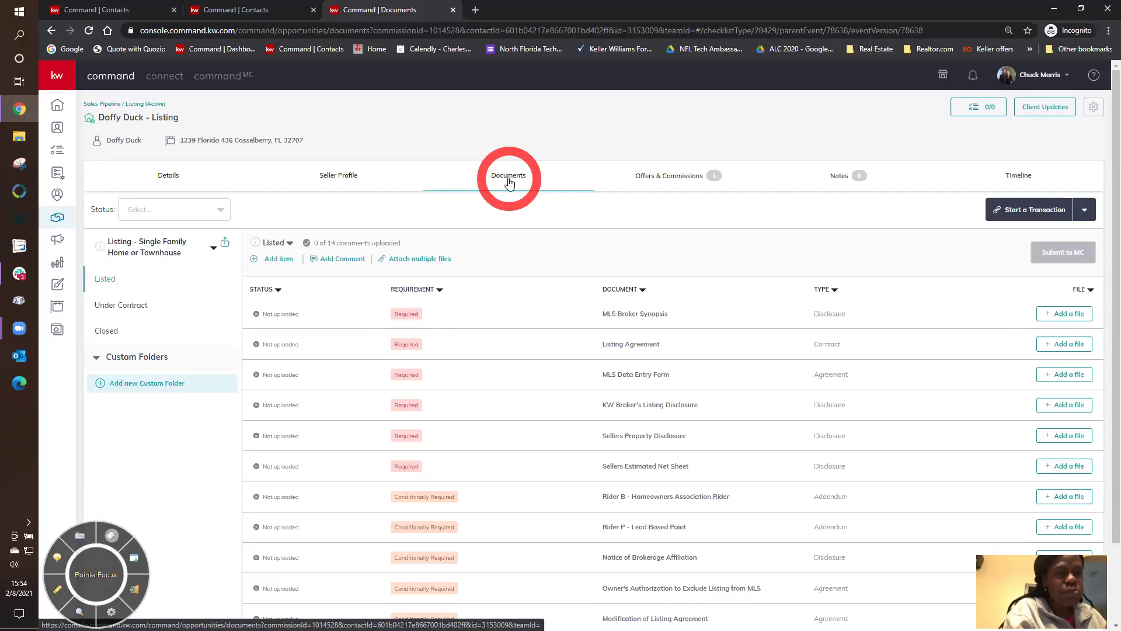
pyautogui.click(335, 262)
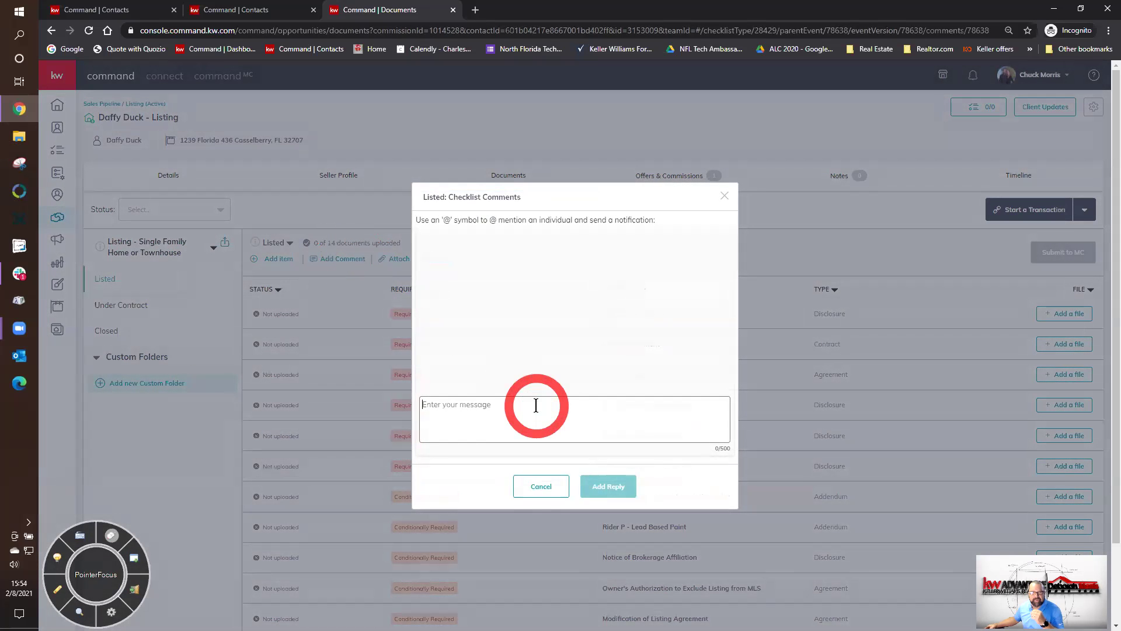
pyautogui.click(536, 405)
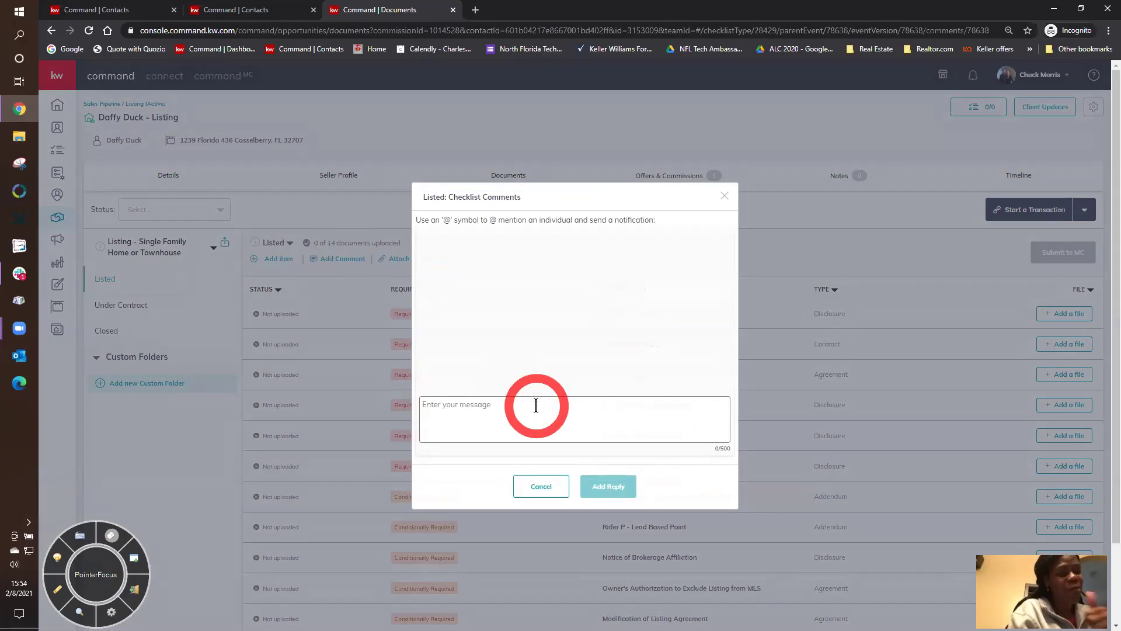
pyautogui.write('@')
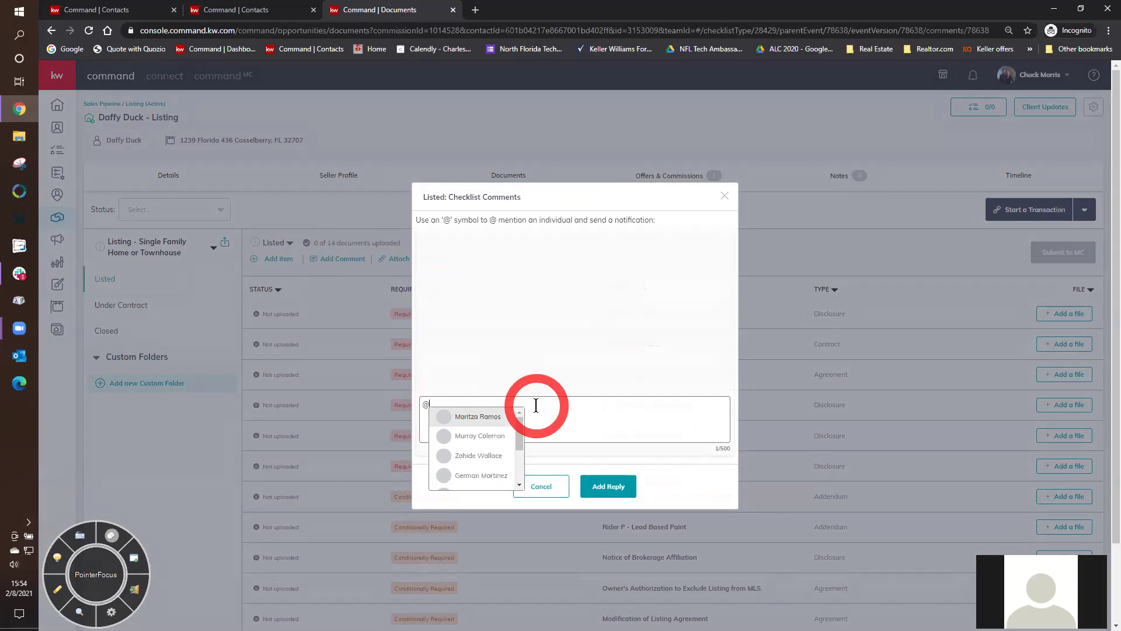
pyautogui.write('phil')
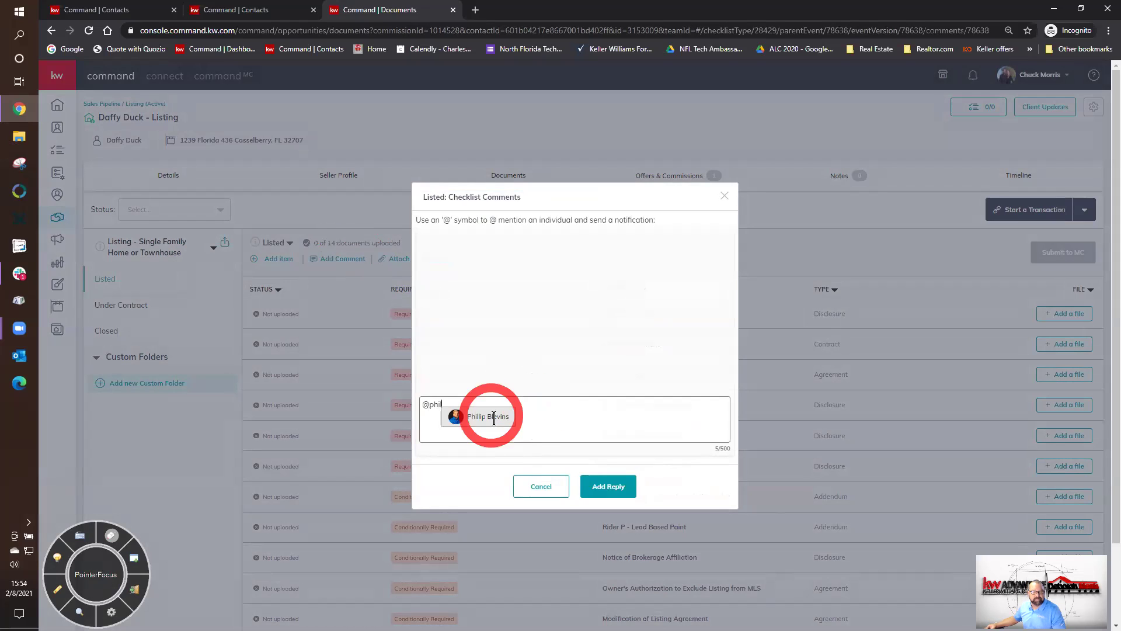
pyautogui.click(493, 418)
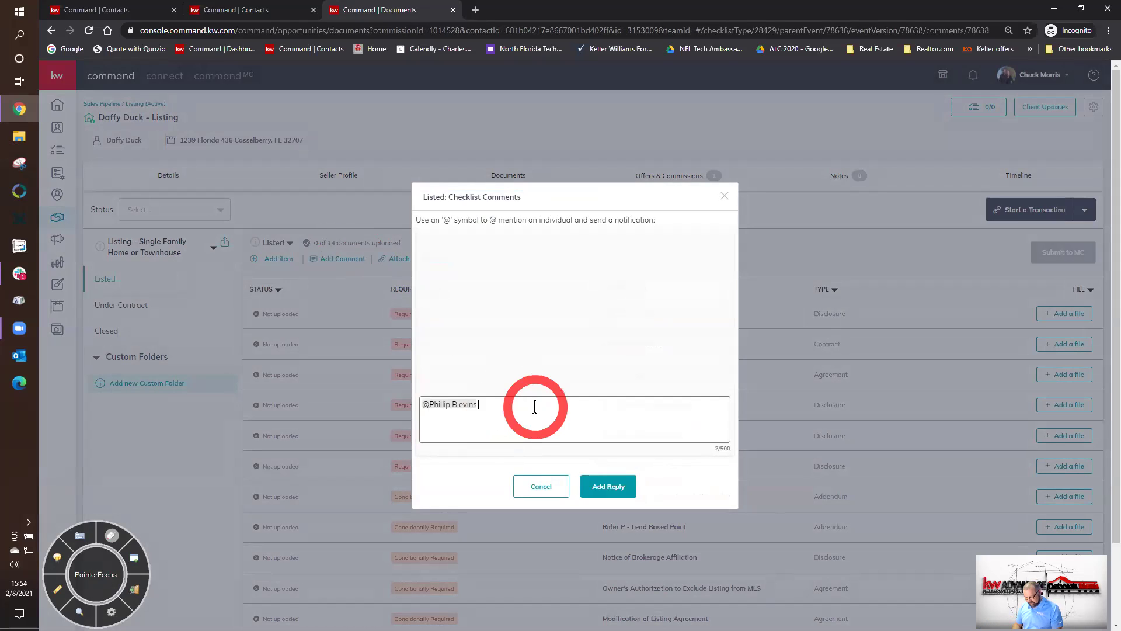
pyautogui.write('Terminate this request ')
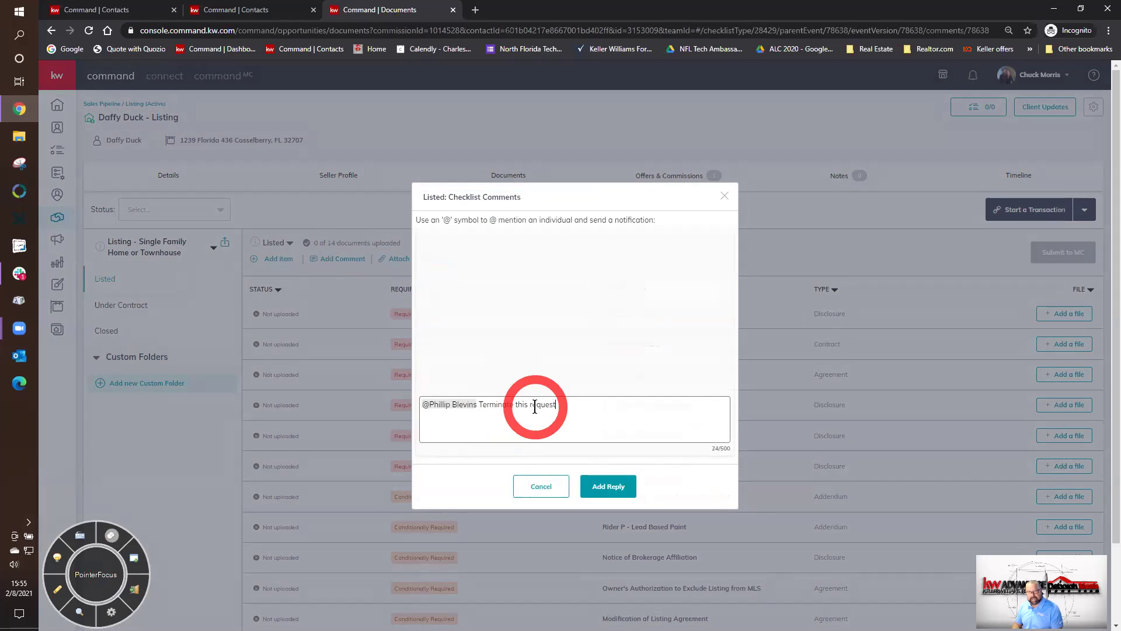
pyautogui.write('- test case')
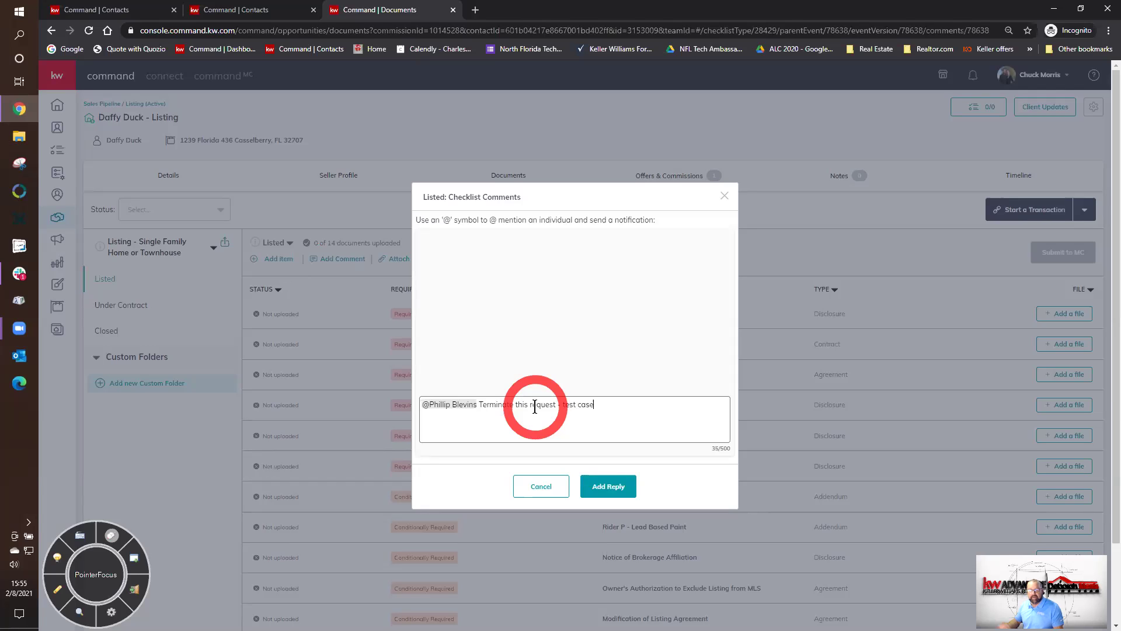
pyautogui.click(601, 491)
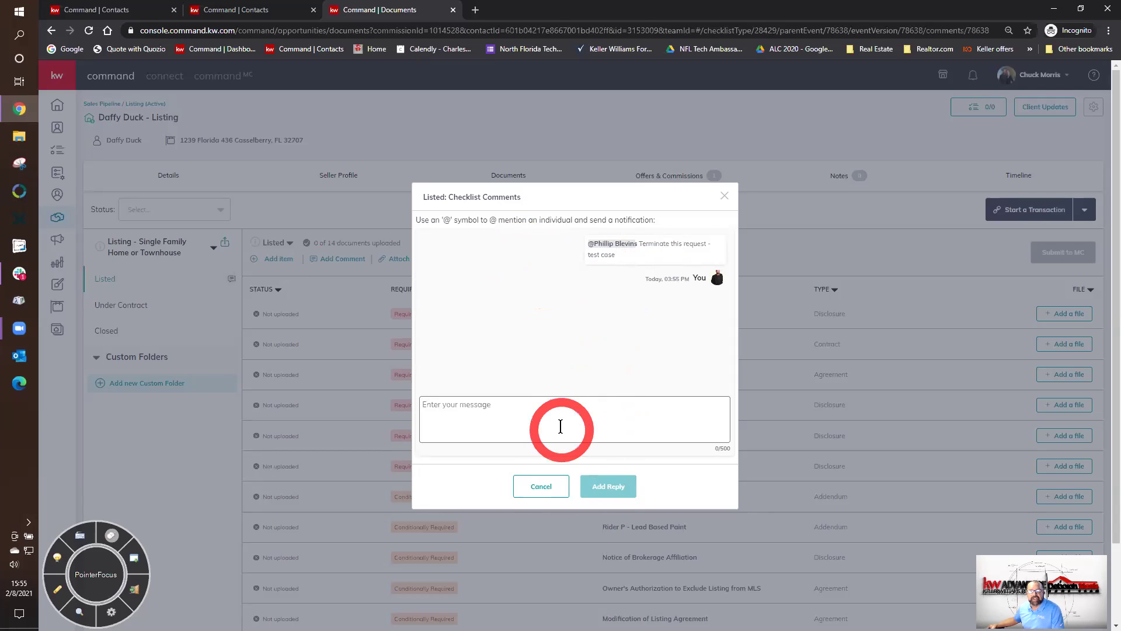
pyautogui.click(540, 485)
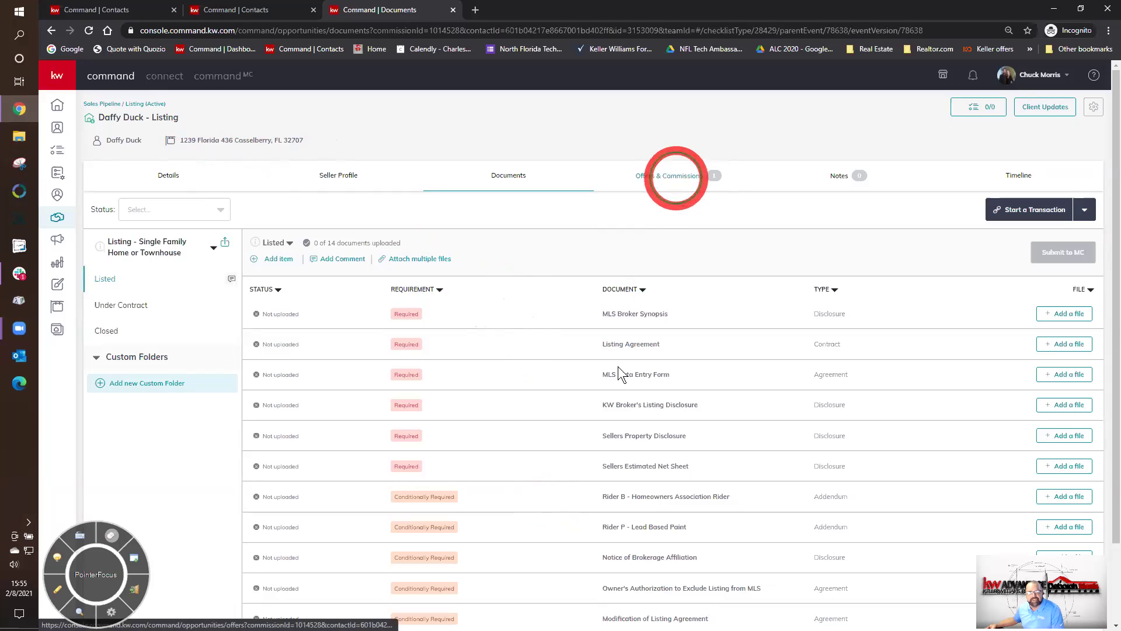
# - Return to Offers & Commissions and view the Submitted commission for the $300,000.00 offer
pyautogui.click(672, 175)
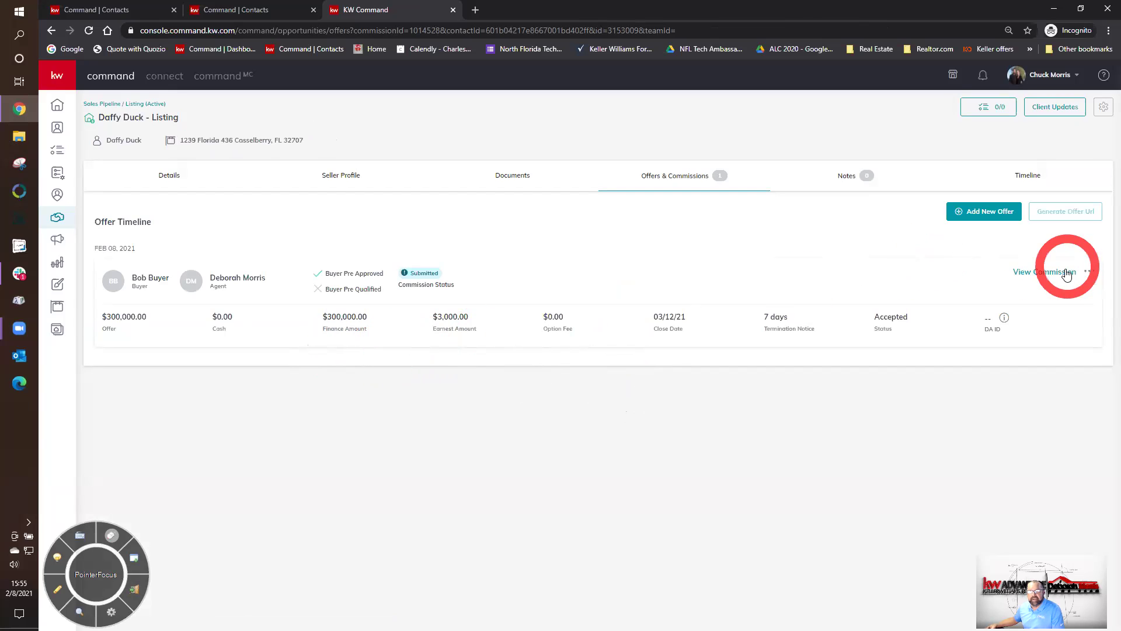
pyautogui.click(1045, 273)
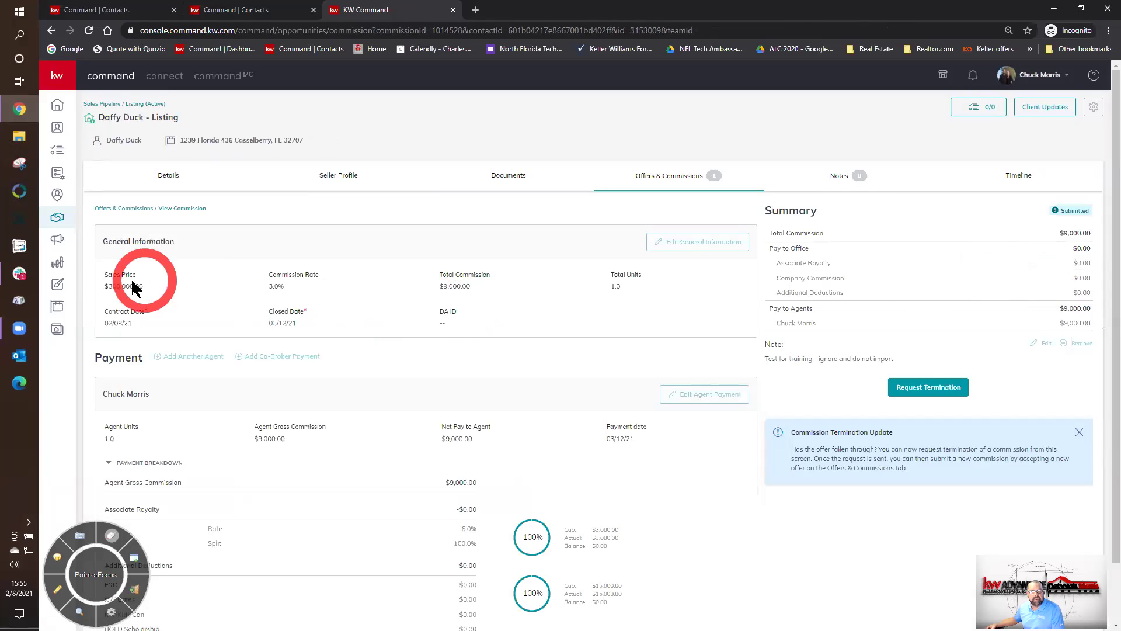
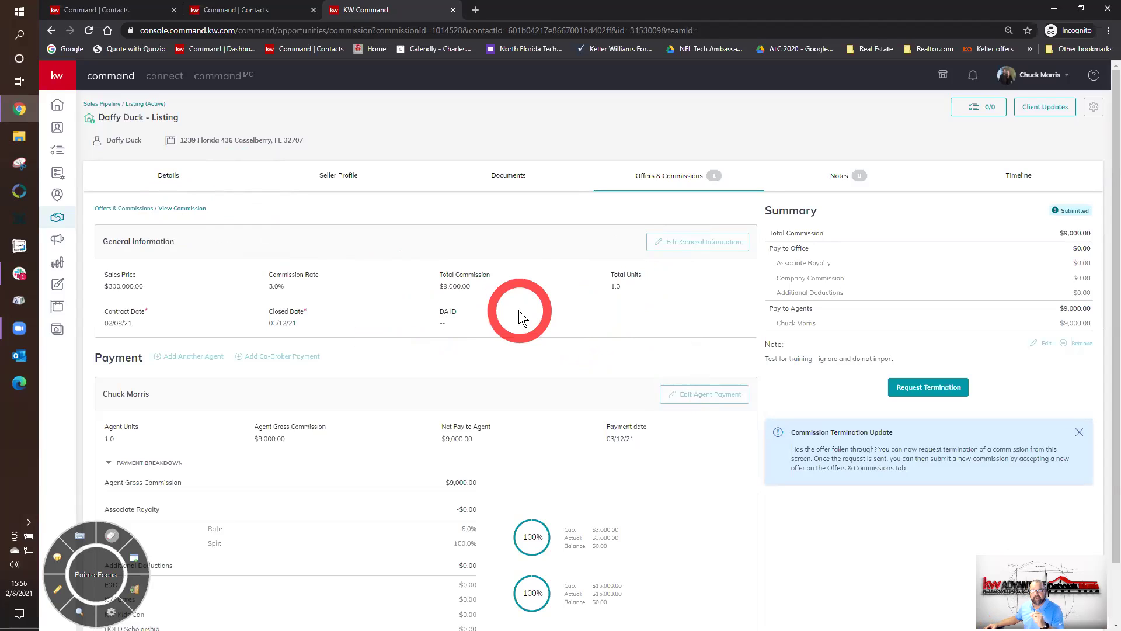
# - Go to the Documents checklist and view the Listed comments, closing them without posting
pyautogui.click(503, 178)
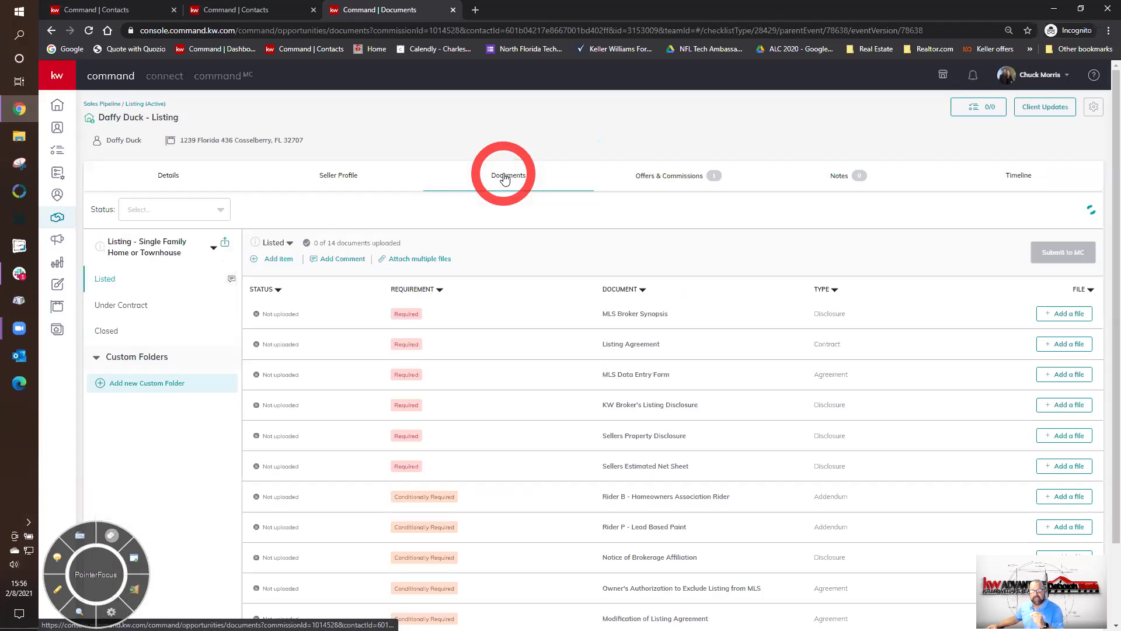
pyautogui.click(327, 262)
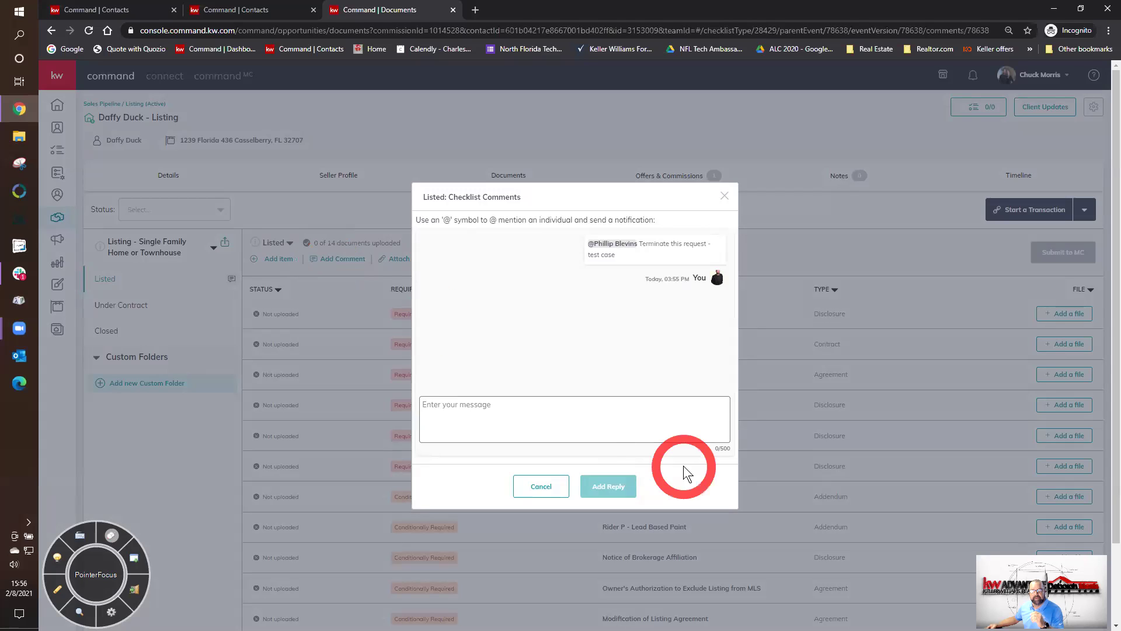
pyautogui.click(638, 410)
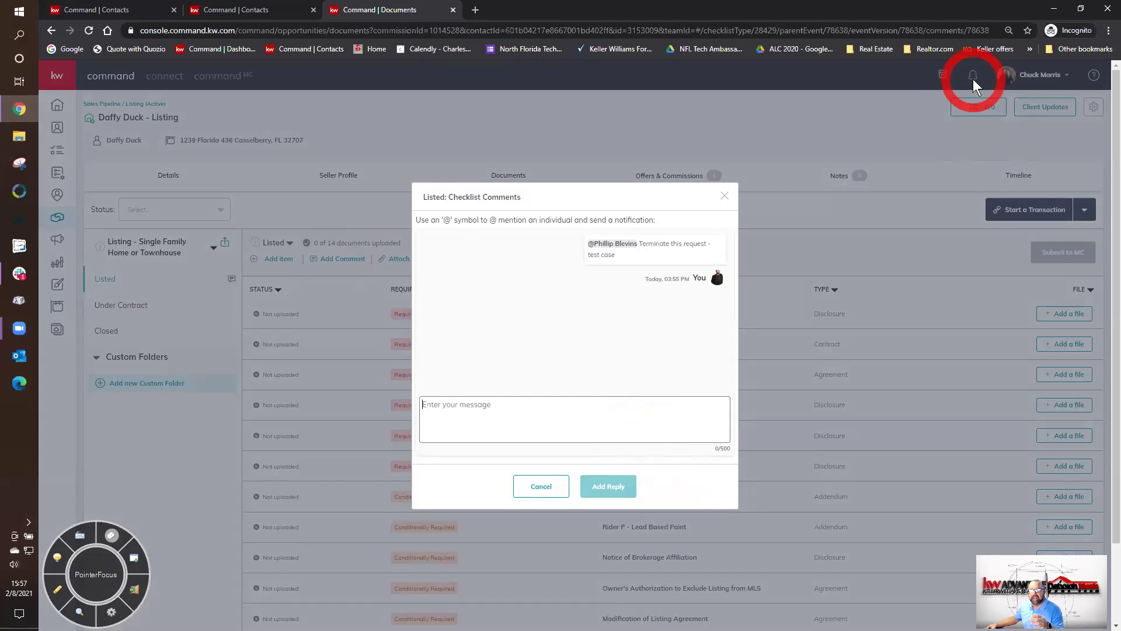
pyautogui.click(724, 198)
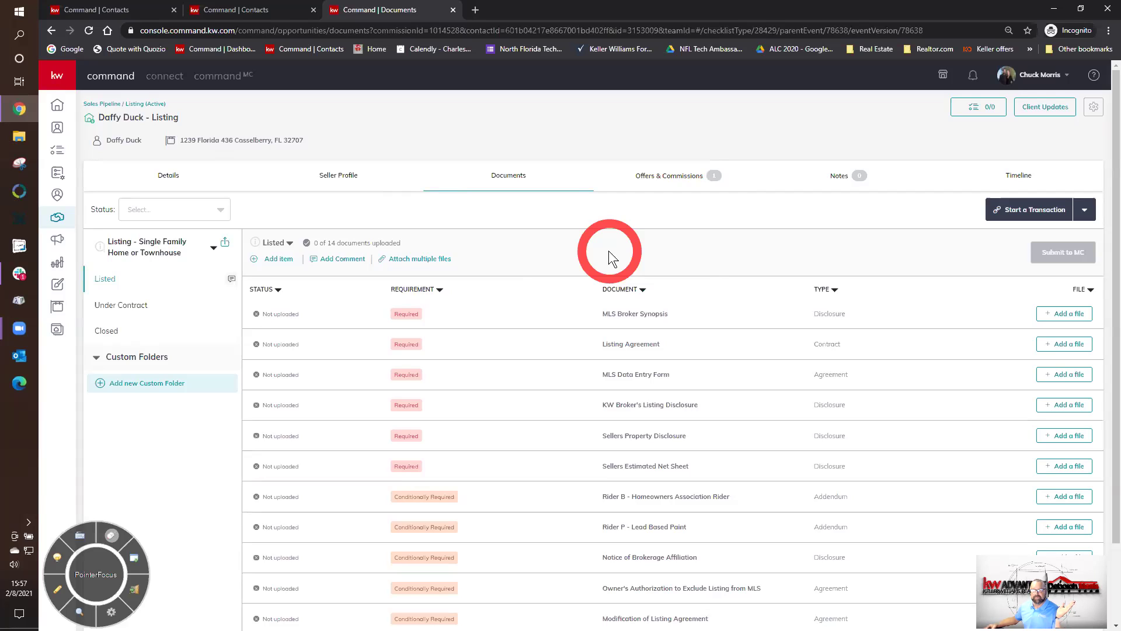
# - View the offer's $9,000.00 commission details under Offers & Commissions and request its termination
pyautogui.click(658, 176)
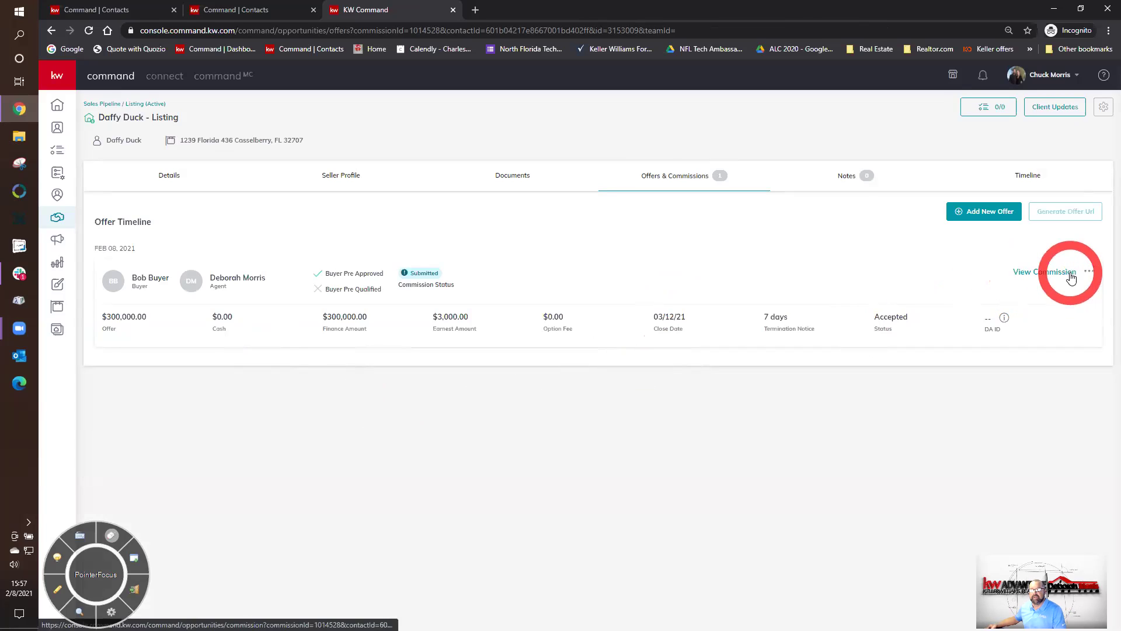
pyautogui.click(1089, 271)
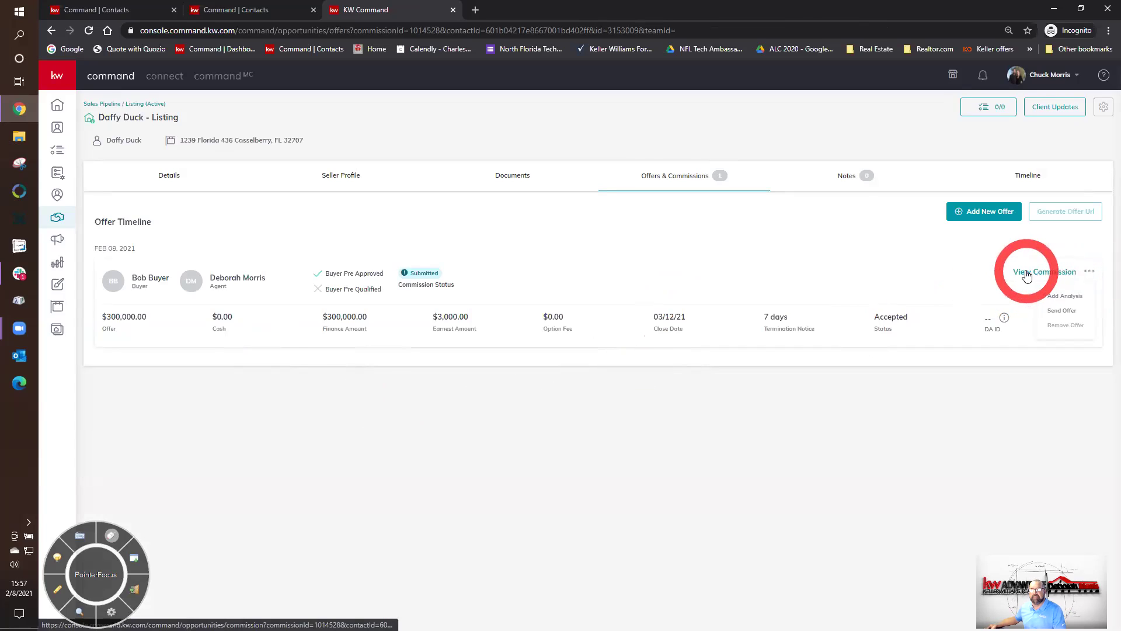
pyautogui.click(1026, 273)
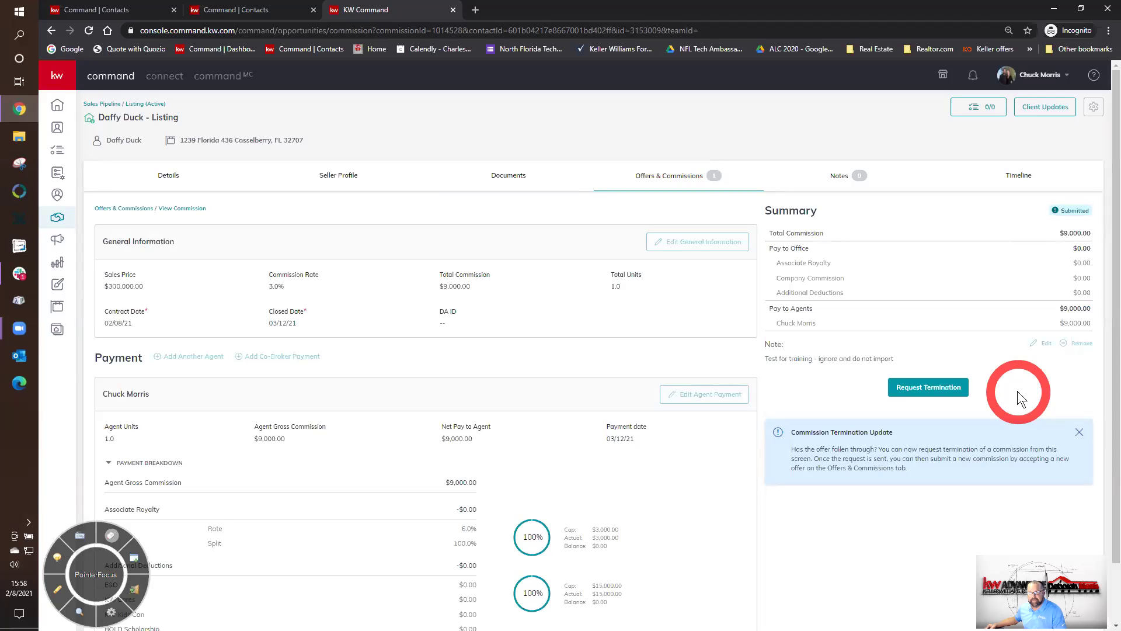
pyautogui.click(926, 390)
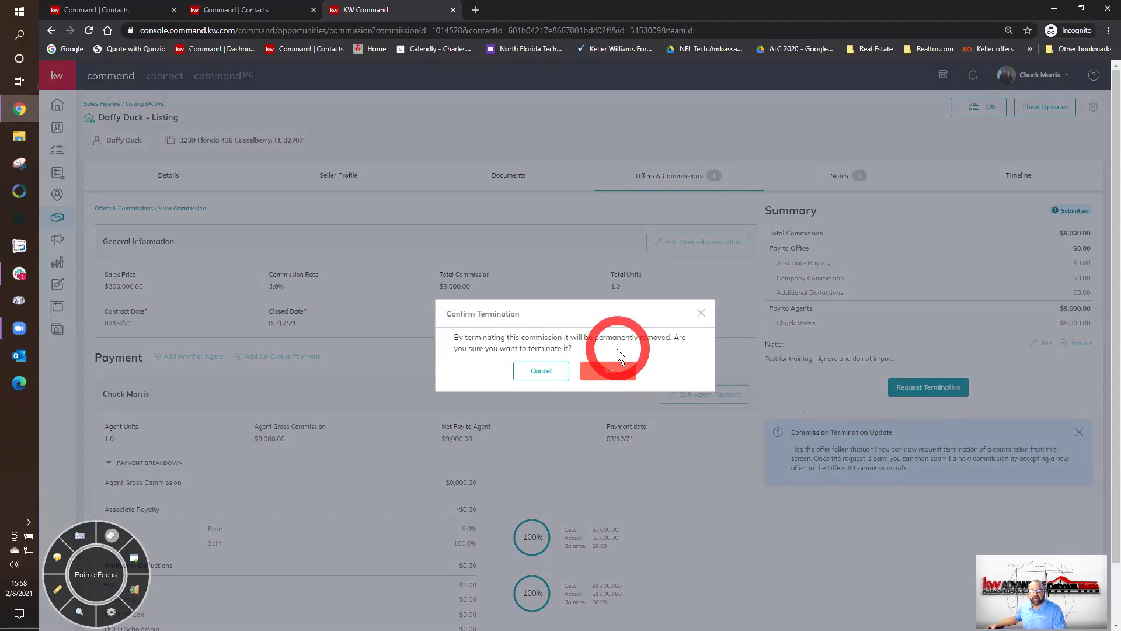
# - Confirm the commission termination, then return to the Documents checklist
pyautogui.click(620, 372)
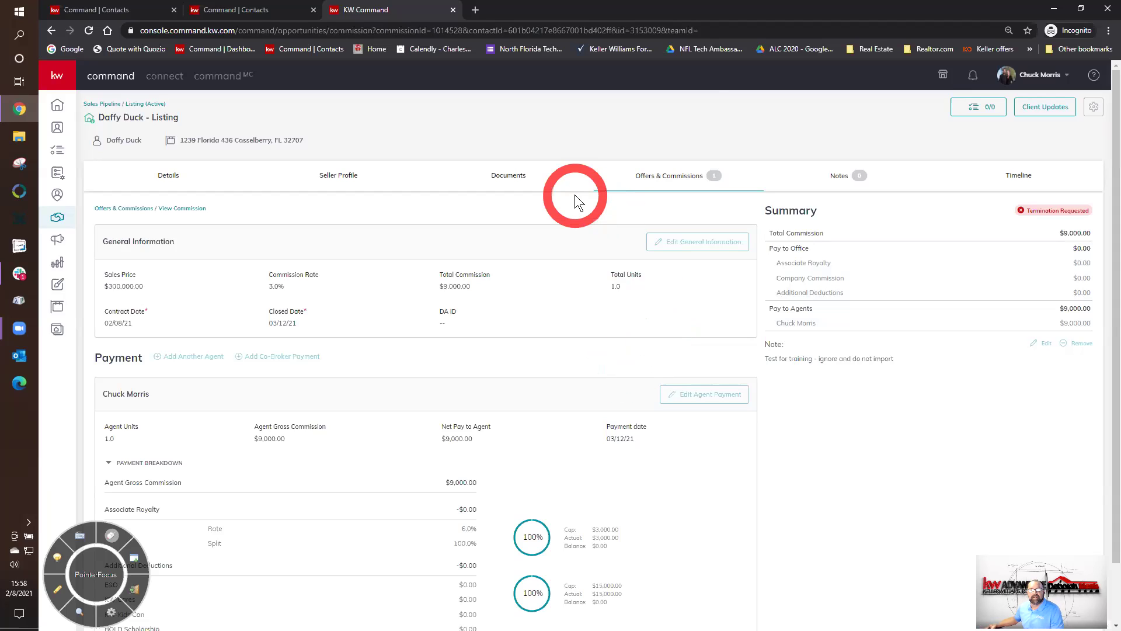
pyautogui.click(511, 177)
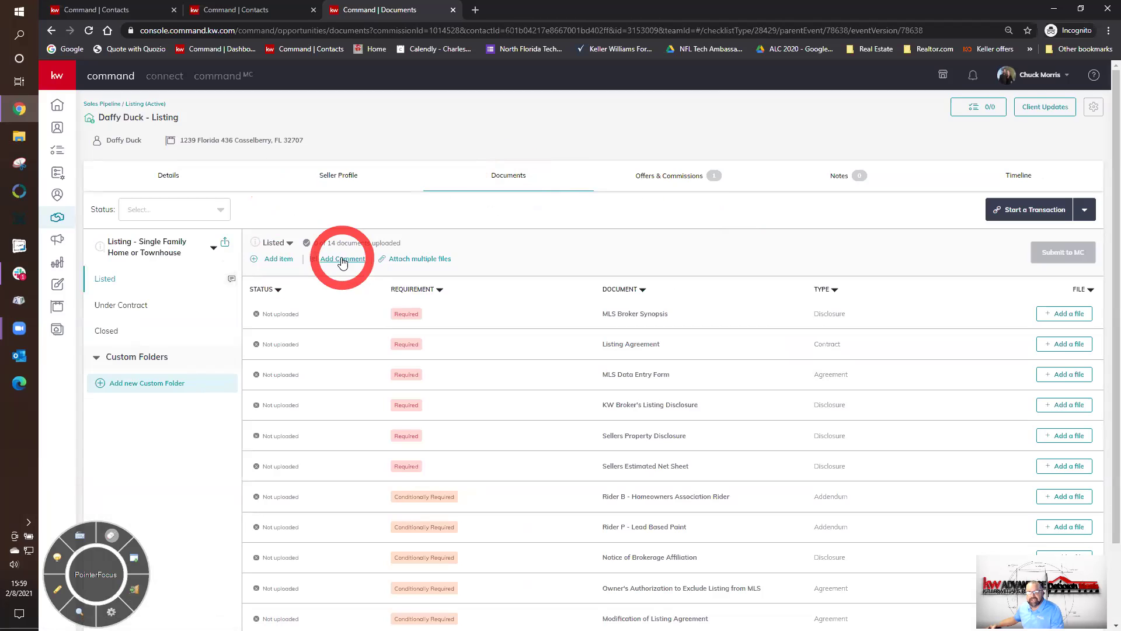
pyautogui.click(342, 261)
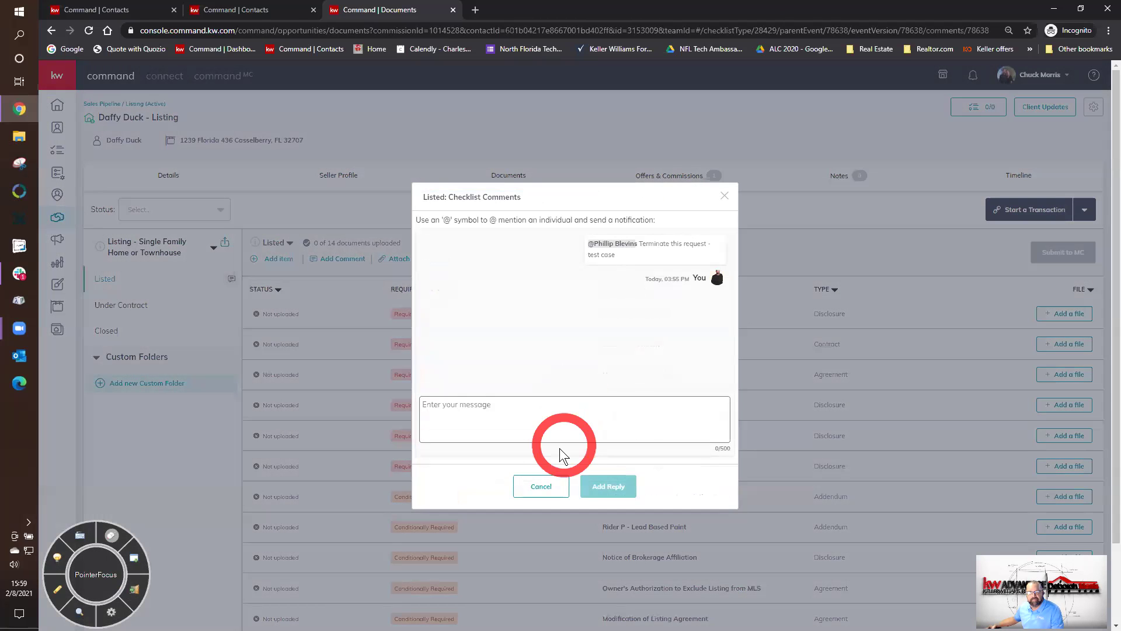
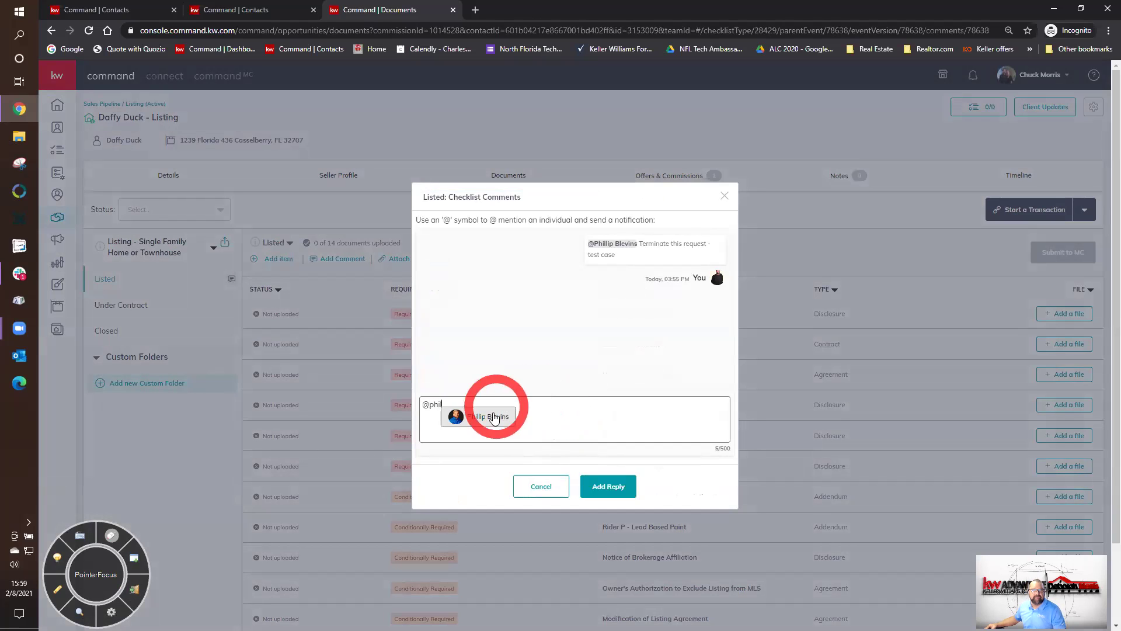
pyautogui.click(488, 415)
pyautogui.write('nidfhgdfnhjkgfn) k')
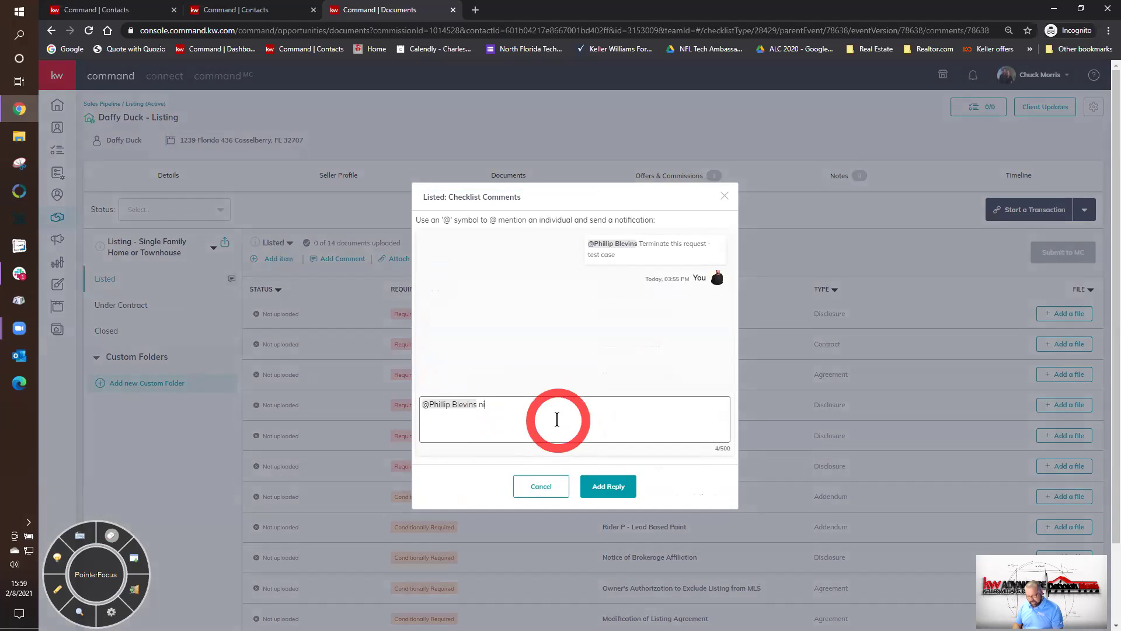
pyautogui.click(591, 484)
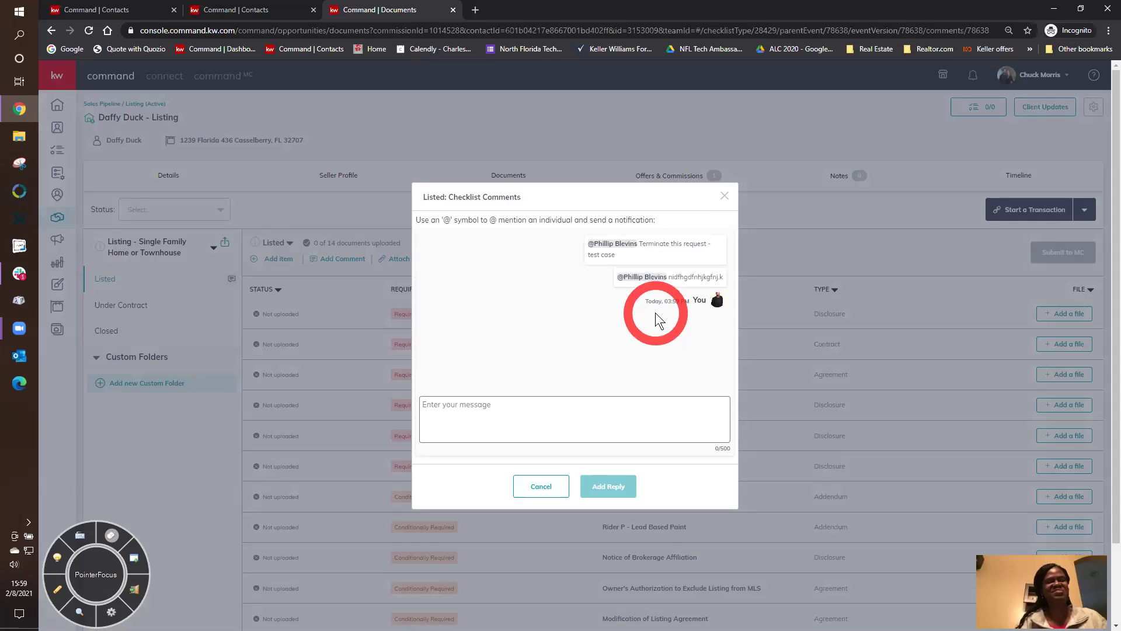
pyautogui.click(723, 201)
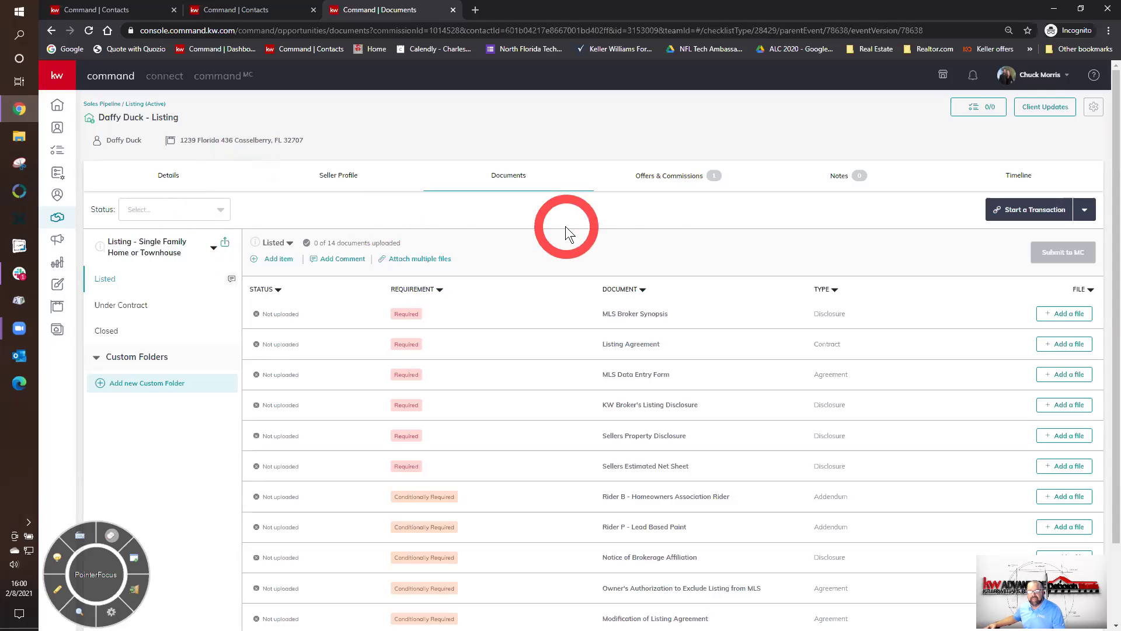
# - Review the offer's updated commission status under Offers & Commissions, then view the empty Notes tab
pyautogui.click(668, 184)
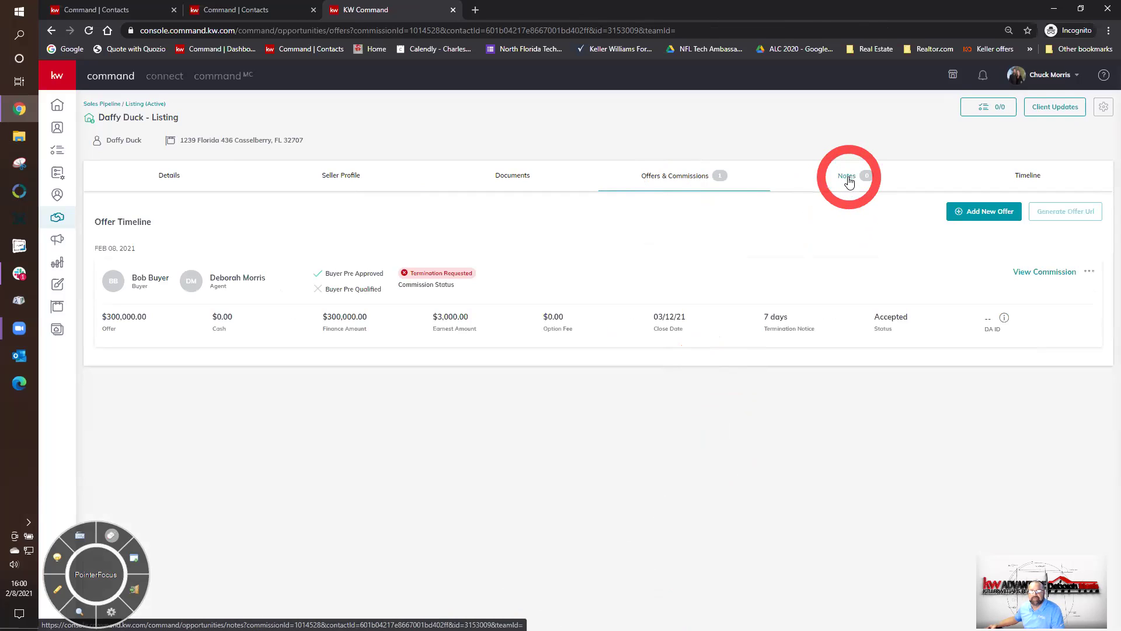
pyautogui.click(847, 178)
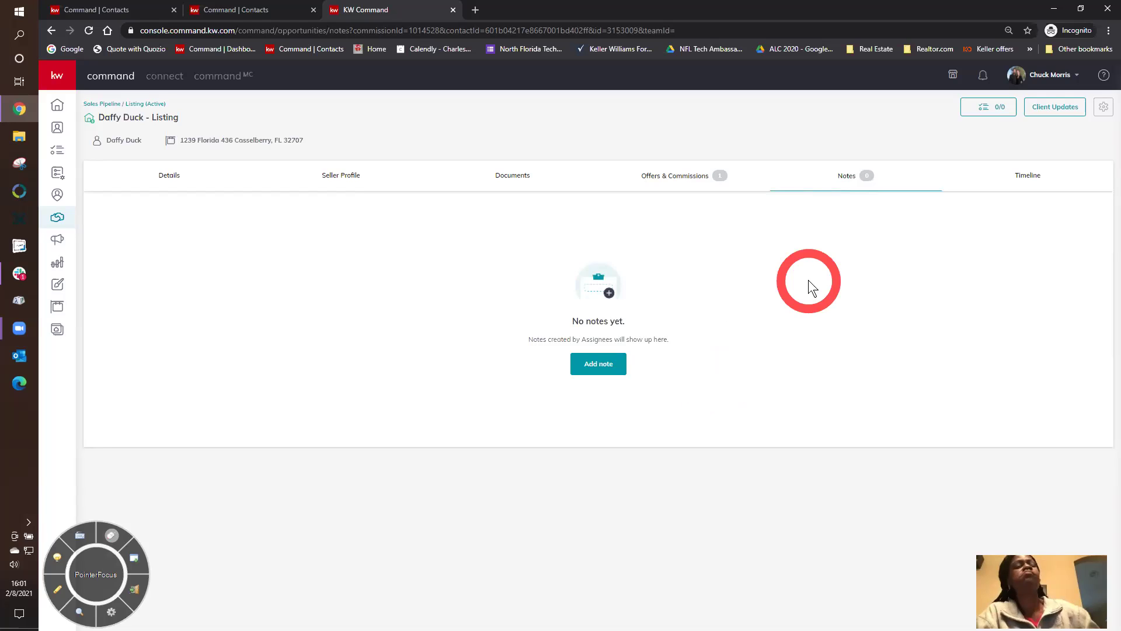
# - Scroll through the Timeline tab's log of listing actions and return to the top
pyautogui.click(1033, 185)
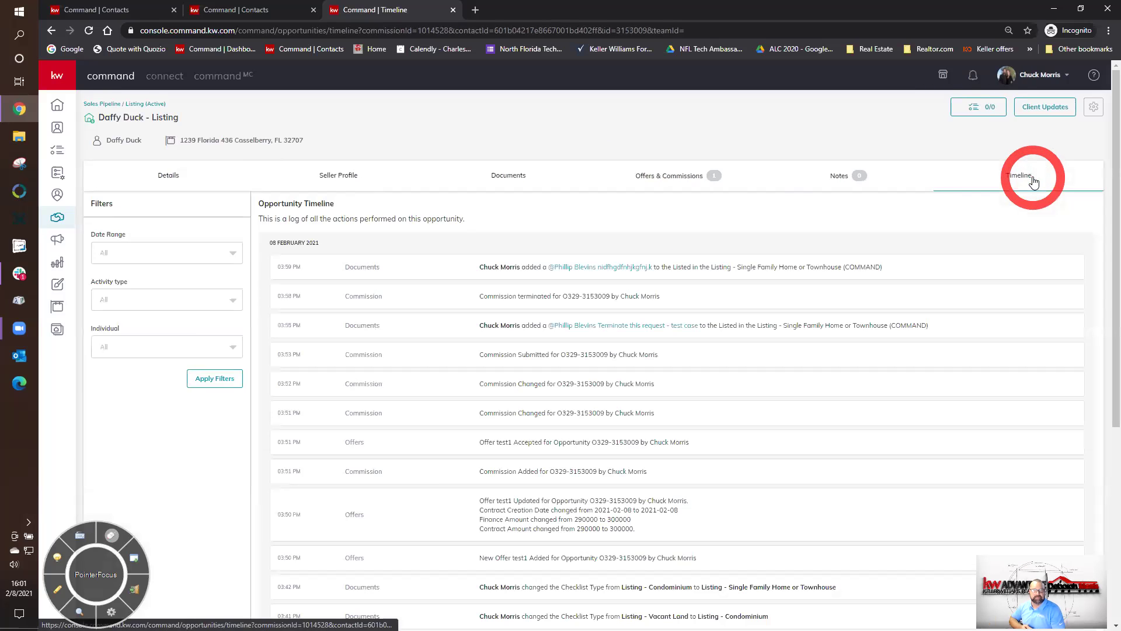
pyautogui.scroll(-5, 883, 441)
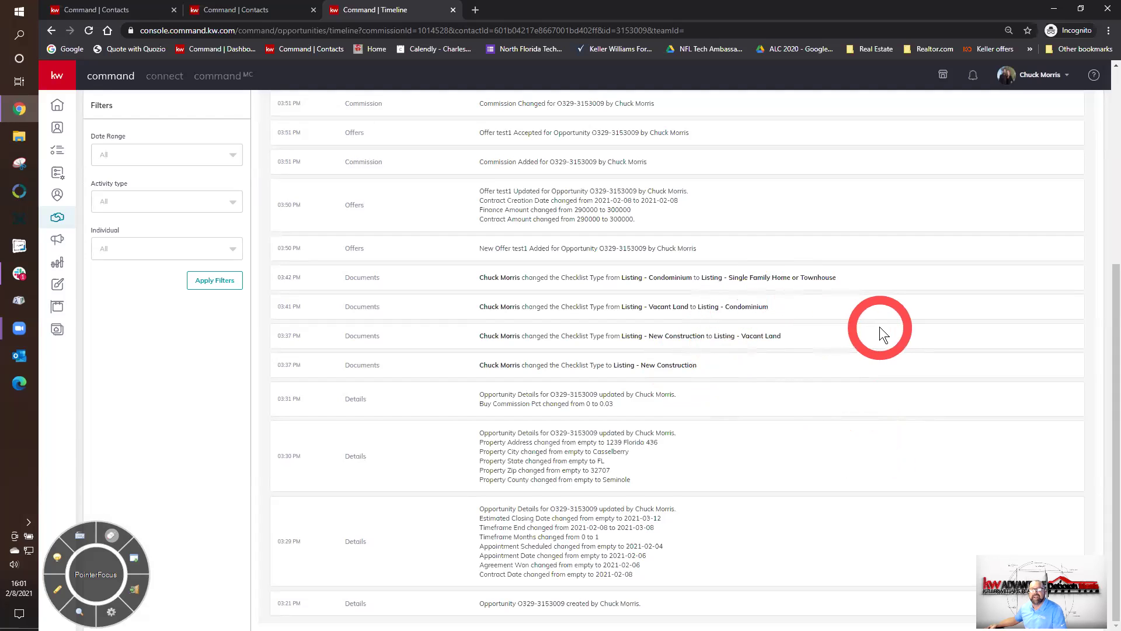
pyautogui.scroll(1, 874, 339)
pyautogui.scroll(2, 872, 334)
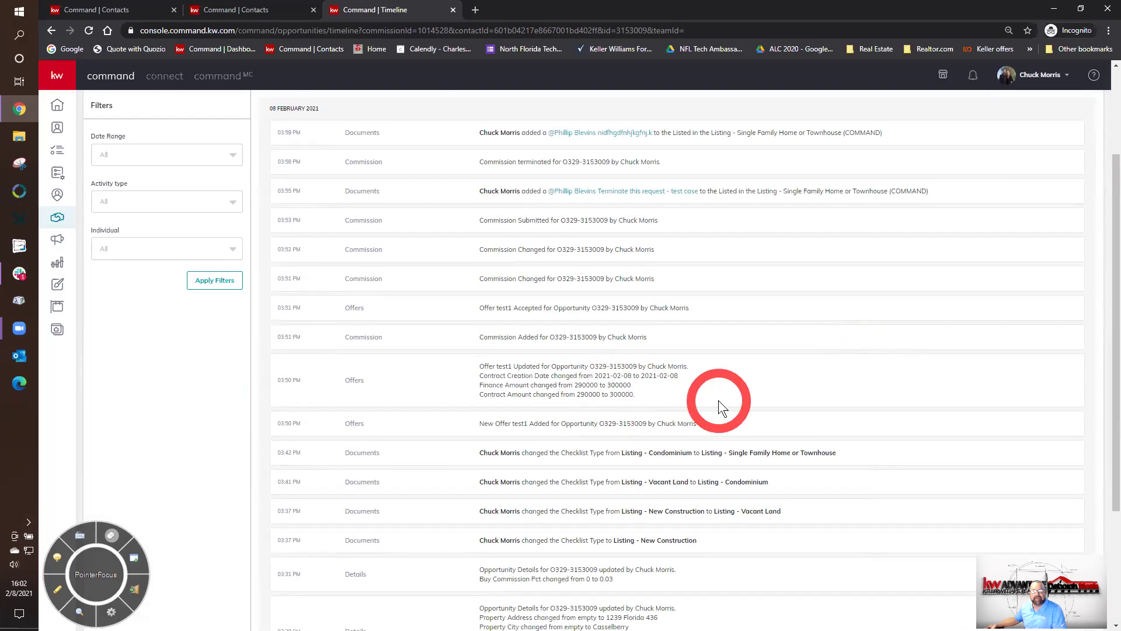
pyautogui.scroll(1, 720, 407)
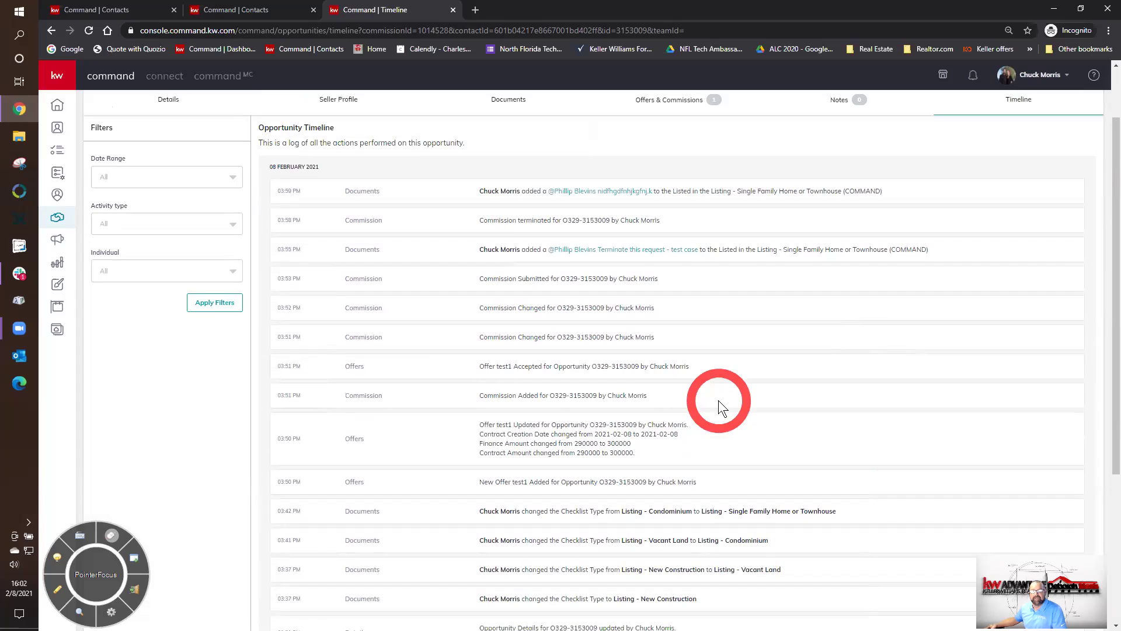
pyautogui.scroll(1, 718, 401)
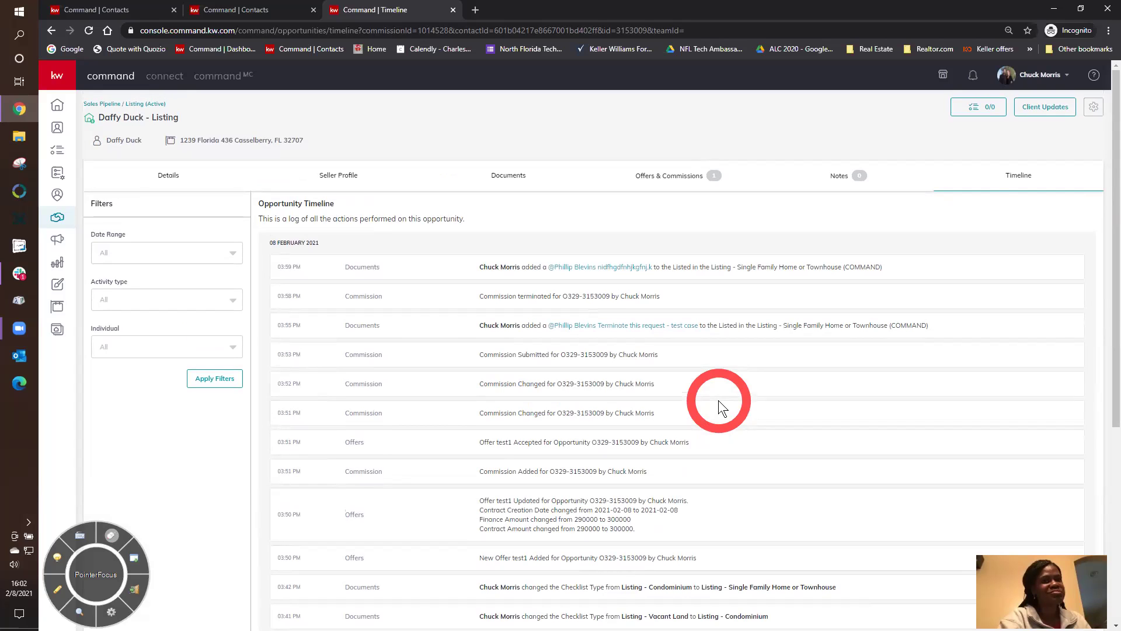
pyautogui.scroll(-5, 718, 400)
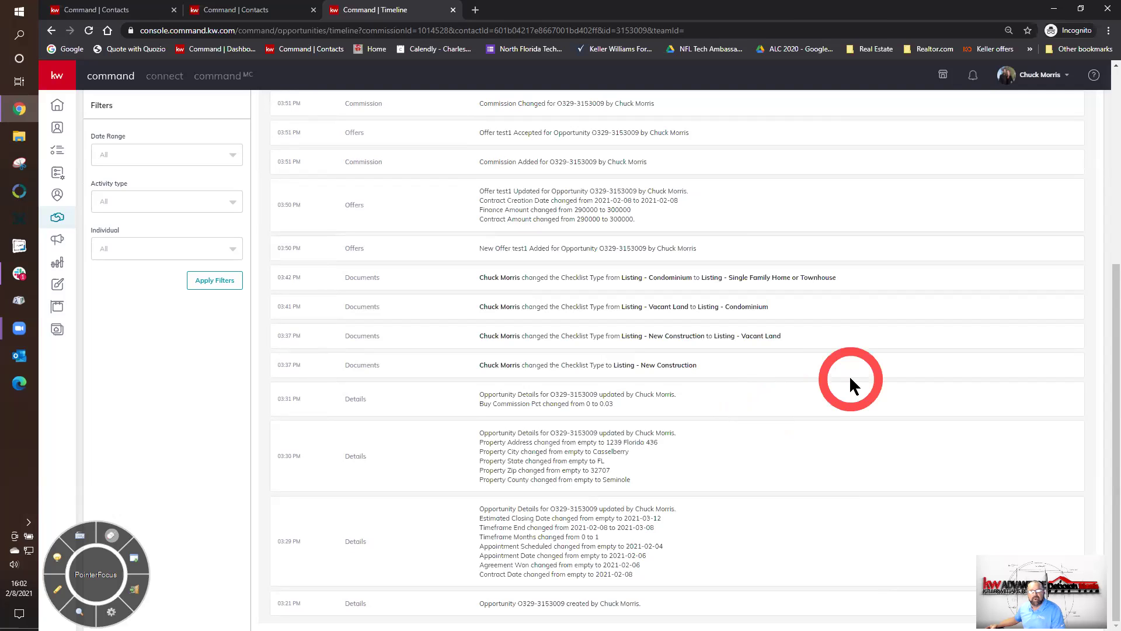
pyautogui.scroll(5, 850, 379)
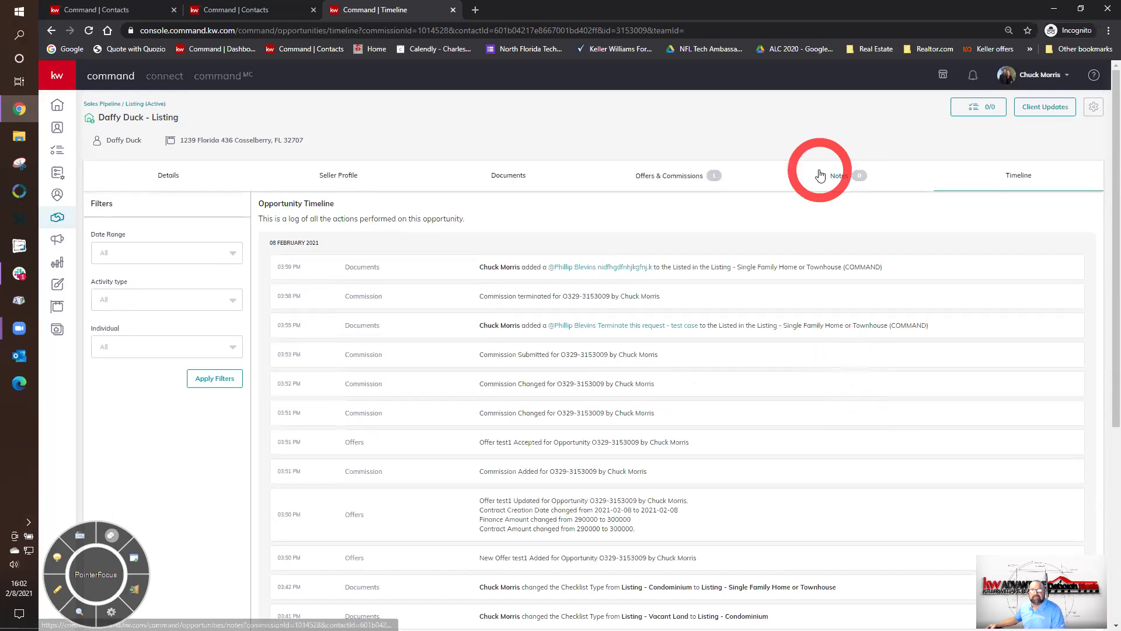
# - Glance at the stage checklist, then bring up the listing's Client Updates settings
pyautogui.click(969, 114)
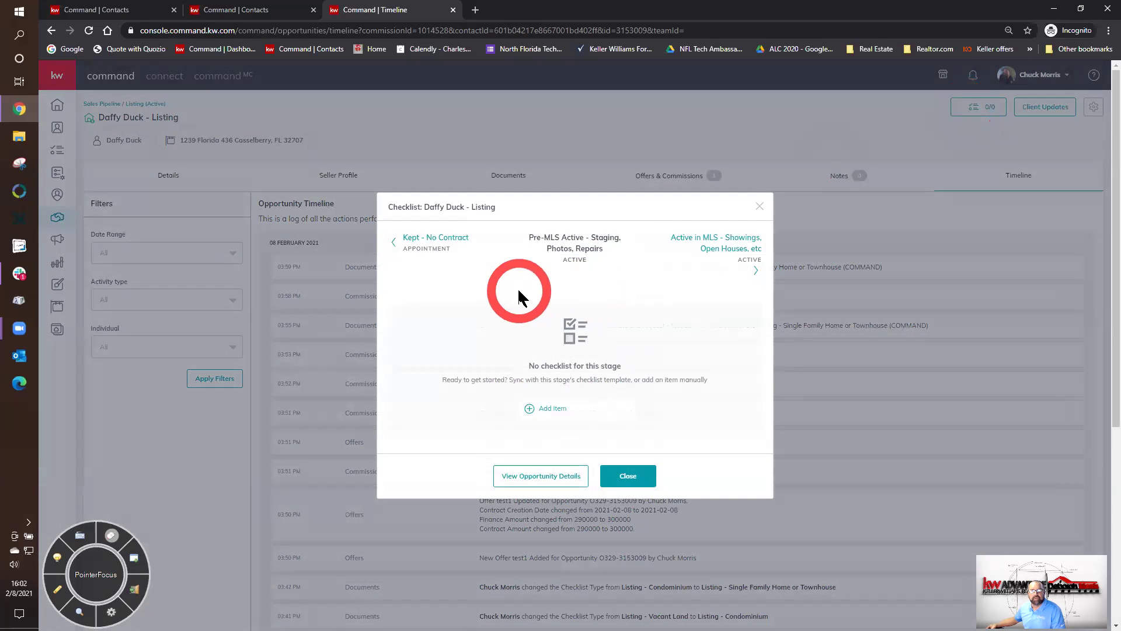
pyautogui.click(759, 207)
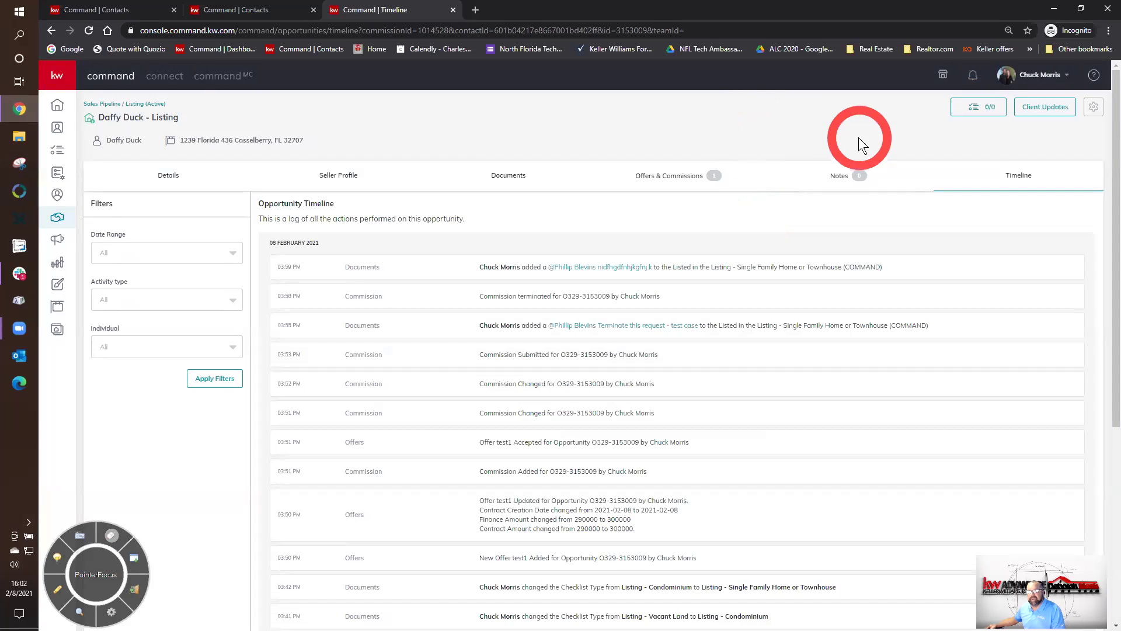
pyautogui.click(1025, 116)
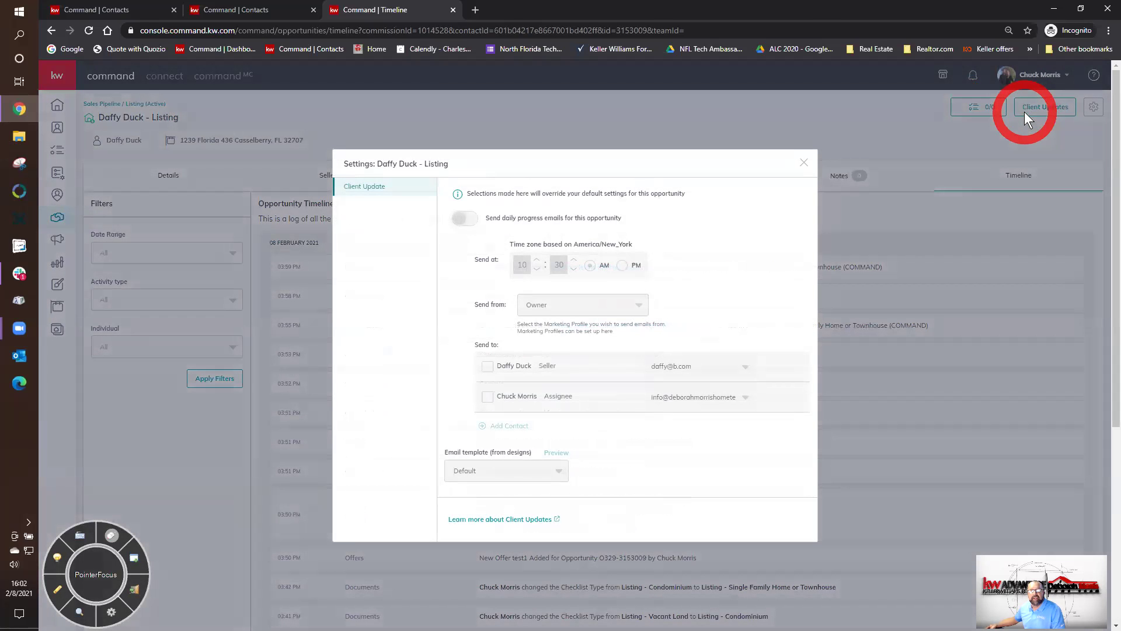
# - Close Client Updates, return to the Active Listings board, and switch to the team account
pyautogui.click(805, 164)
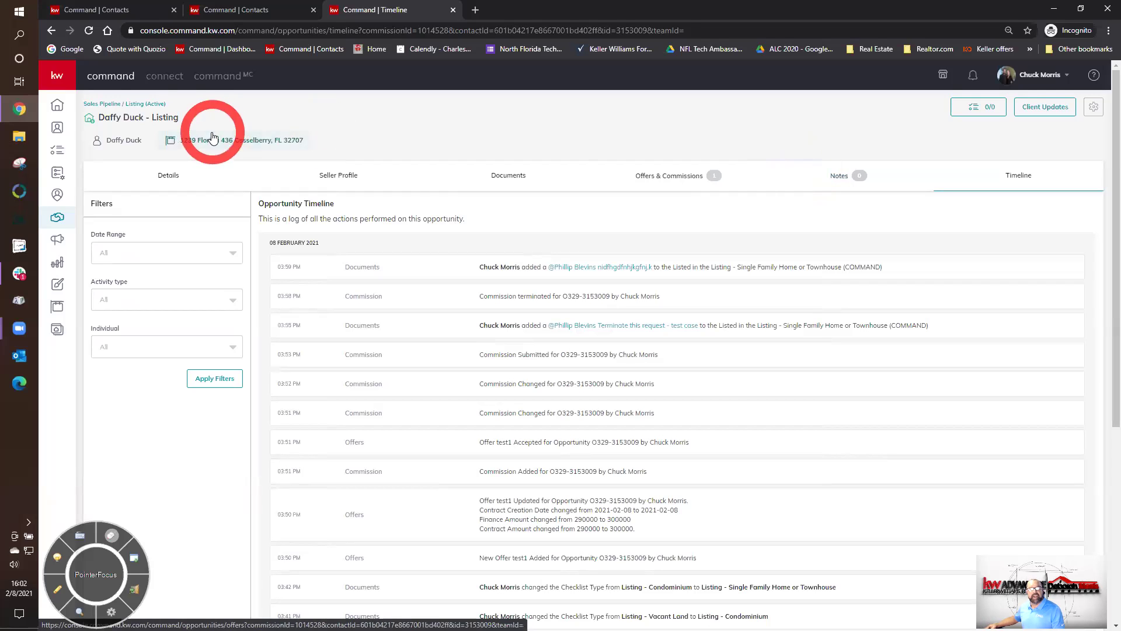
pyautogui.click(134, 106)
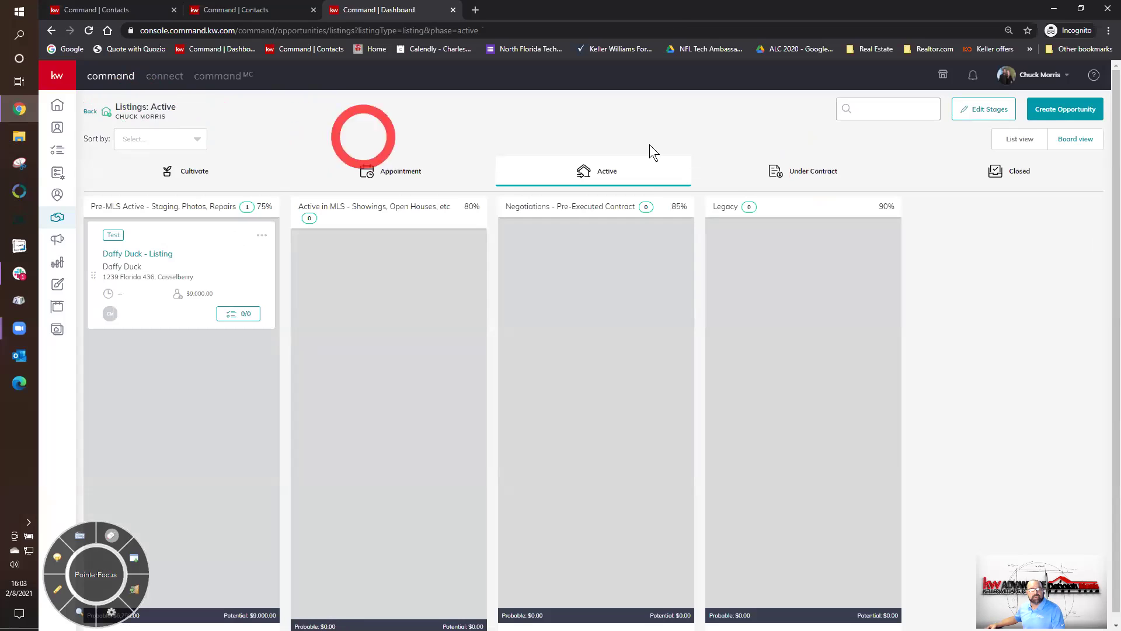
pyautogui.click(1037, 80)
pyautogui.click(999, 198)
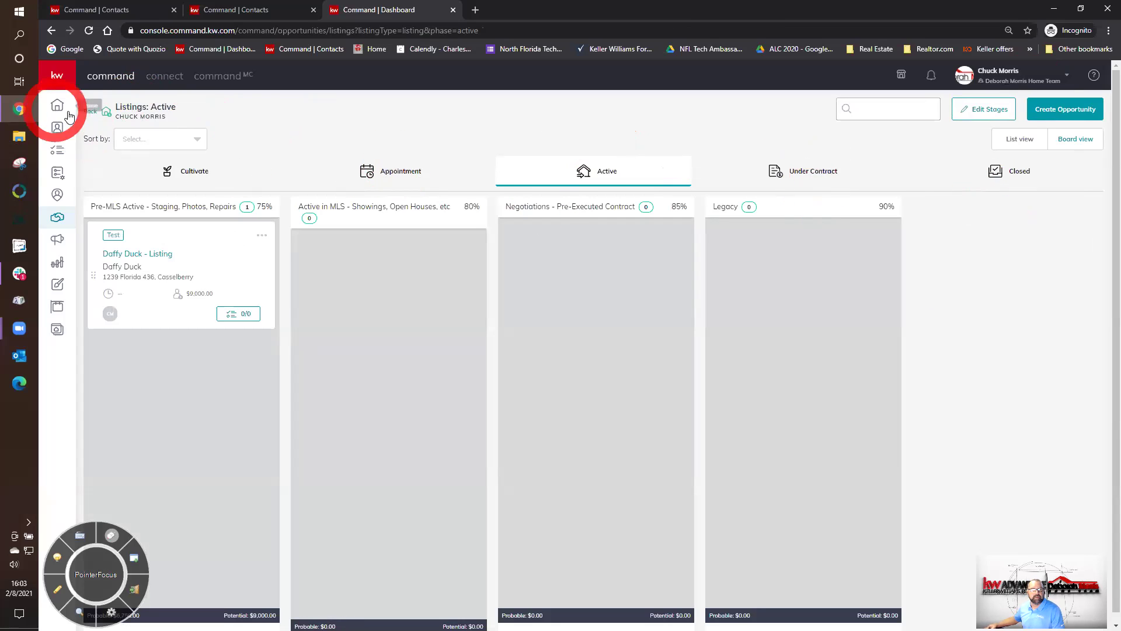
# - Check the team's under-contract listings, then drag the referral listing into Negotiations on the Active board
pyautogui.click(90, 115)
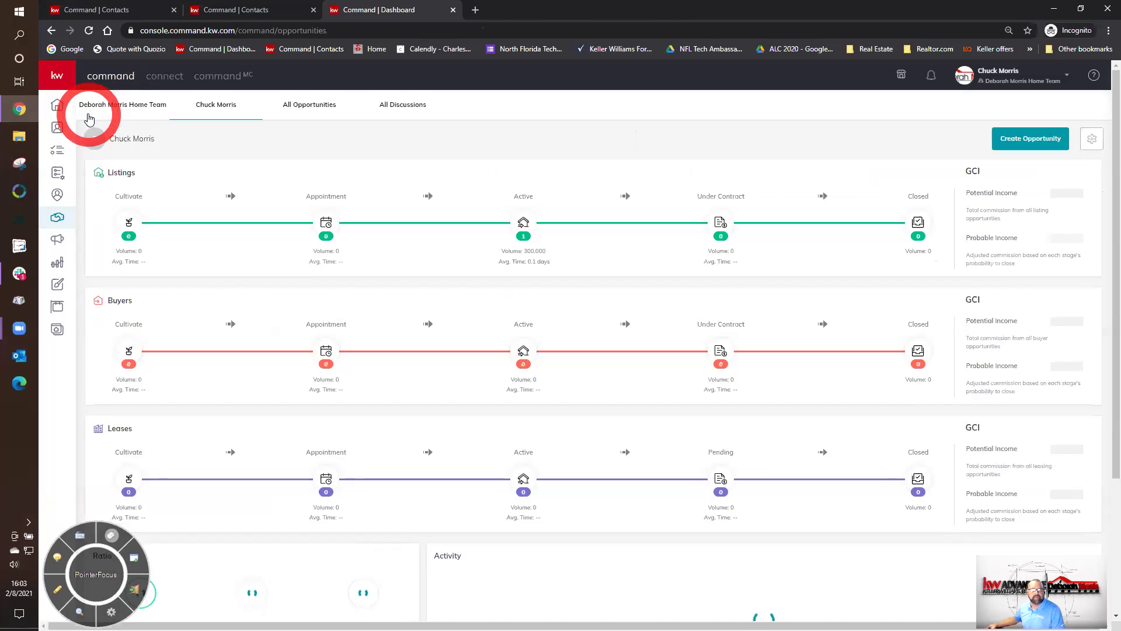
pyautogui.click(108, 109)
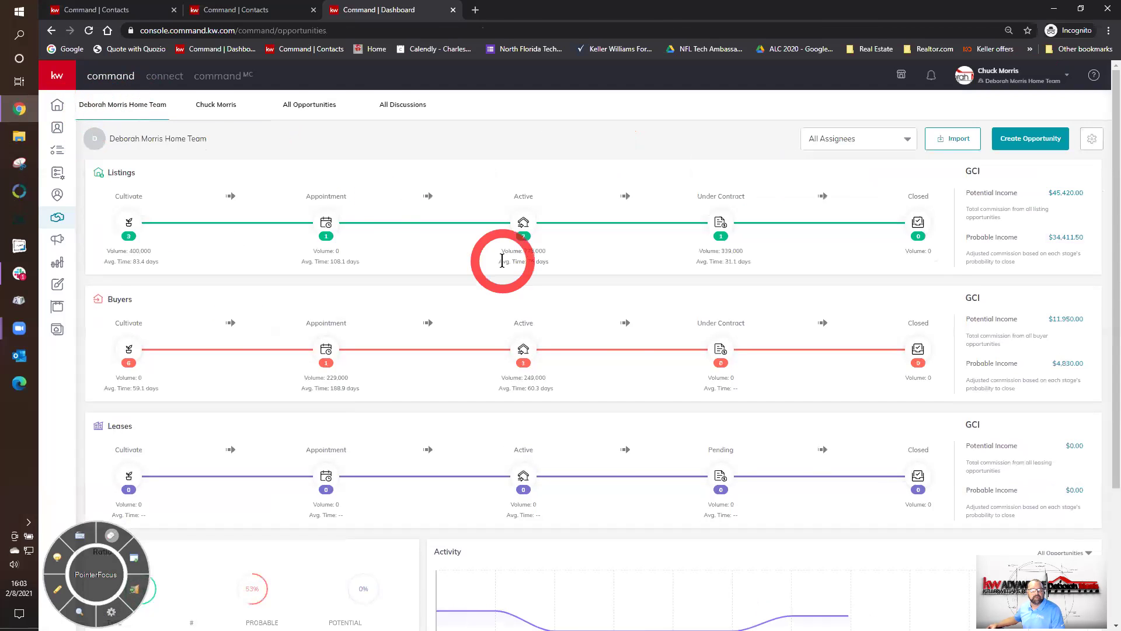
pyautogui.click(720, 222)
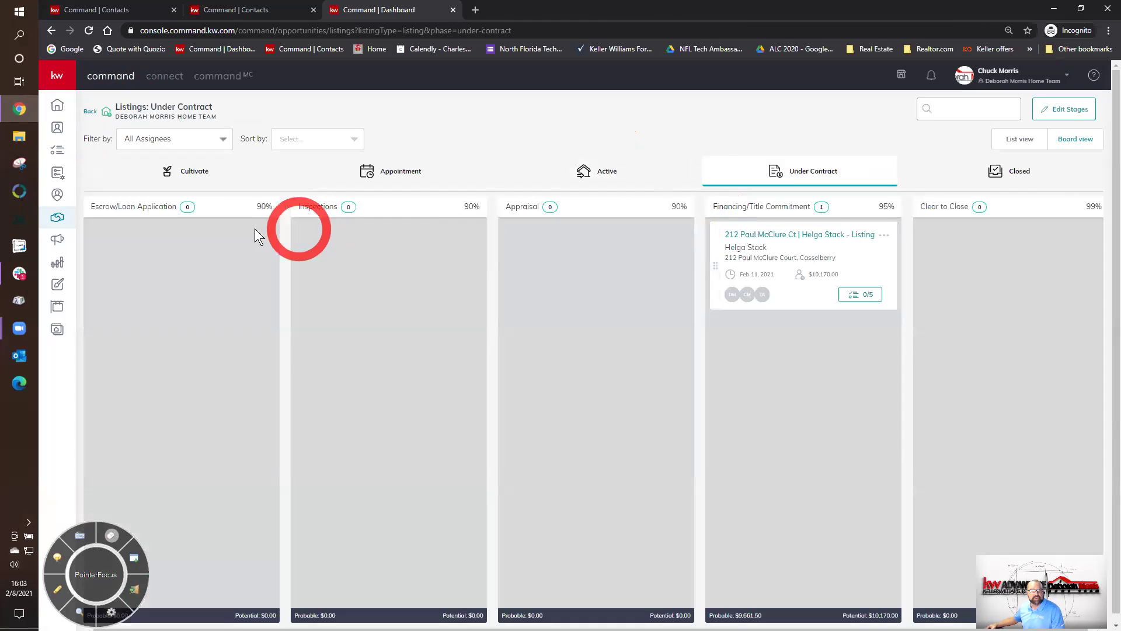
pyautogui.click(582, 174)
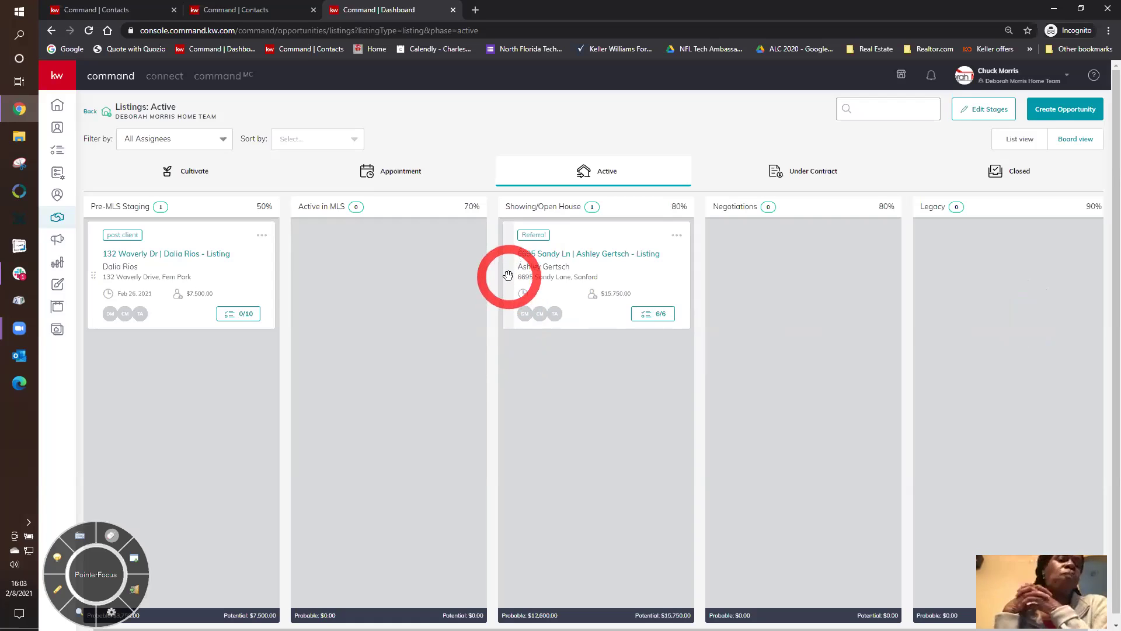
pyautogui.moveTo(508, 275); pyautogui.dragTo(701, 283)
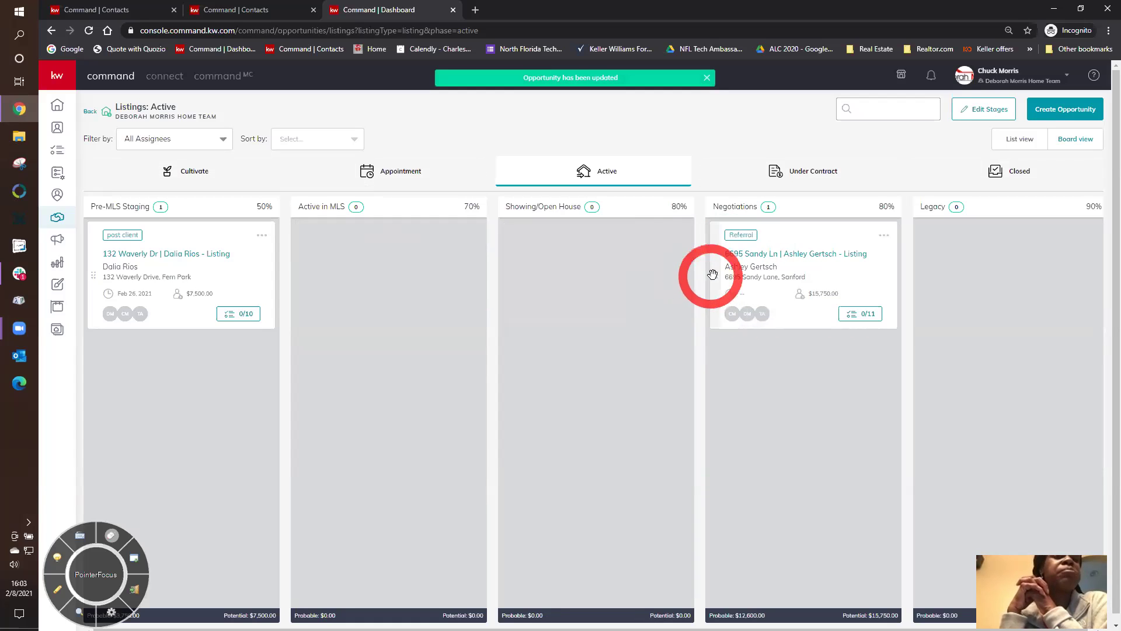
# - Move the referral listing back, then set its stage to Negotiations in General Information and save
pyautogui.moveTo(713, 276); pyautogui.dragTo(558, 271)
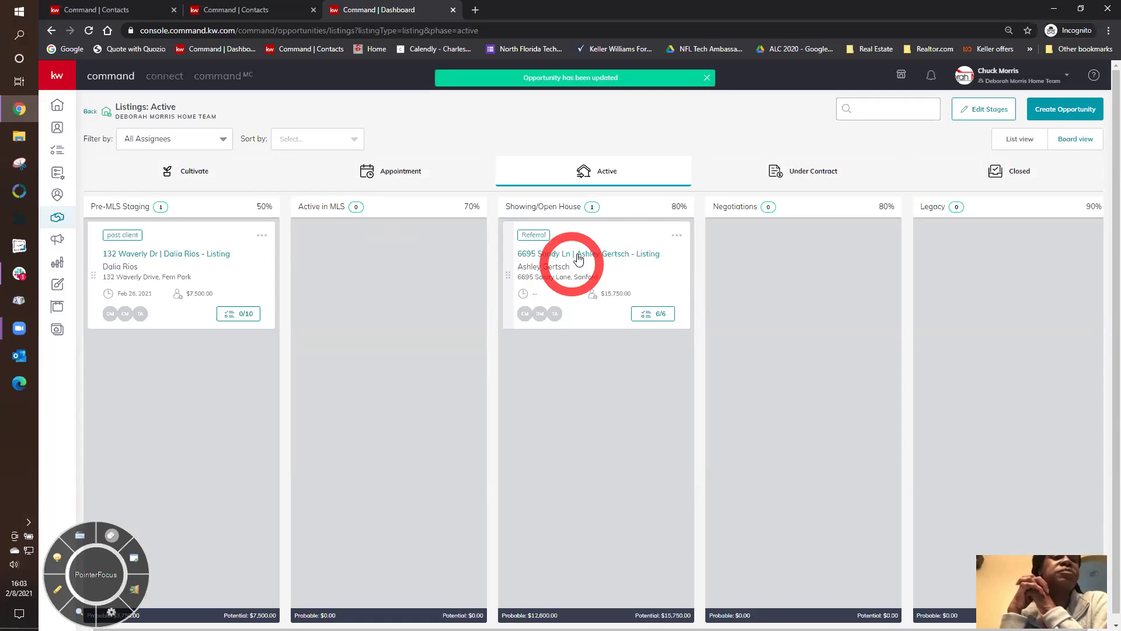
pyautogui.click(577, 253)
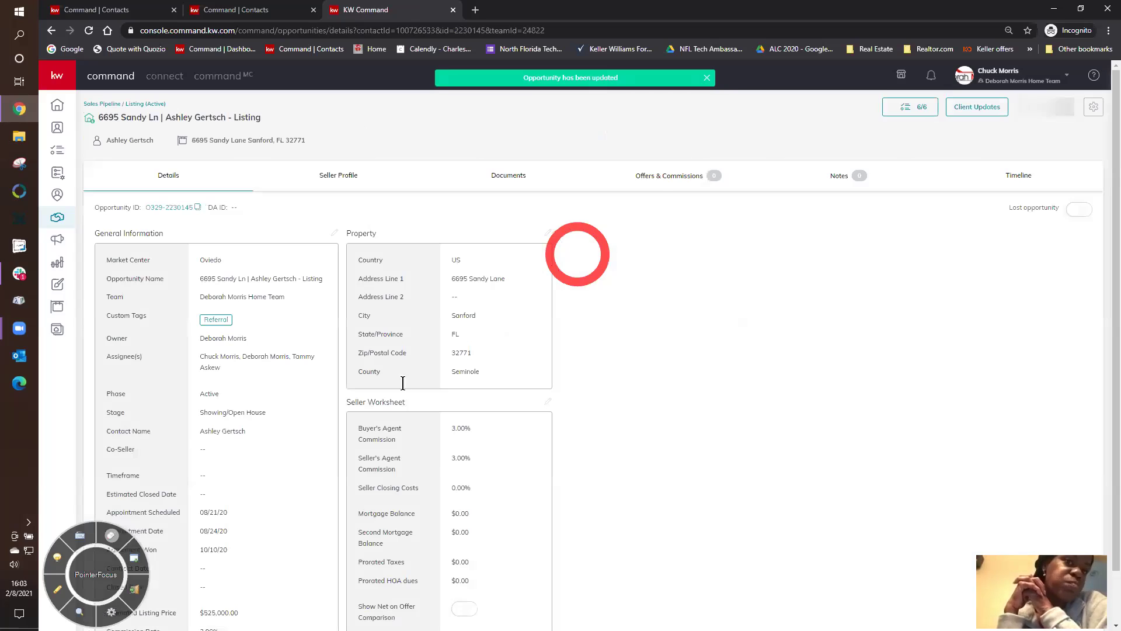
pyautogui.scroll(-1, 228, 439)
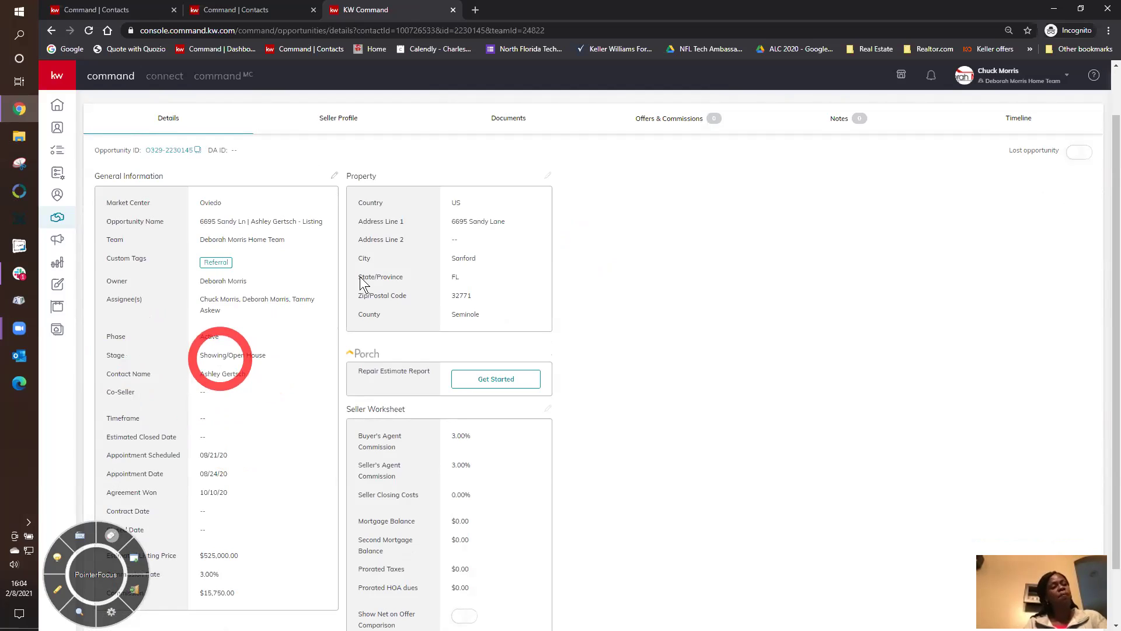
pyautogui.click(336, 174)
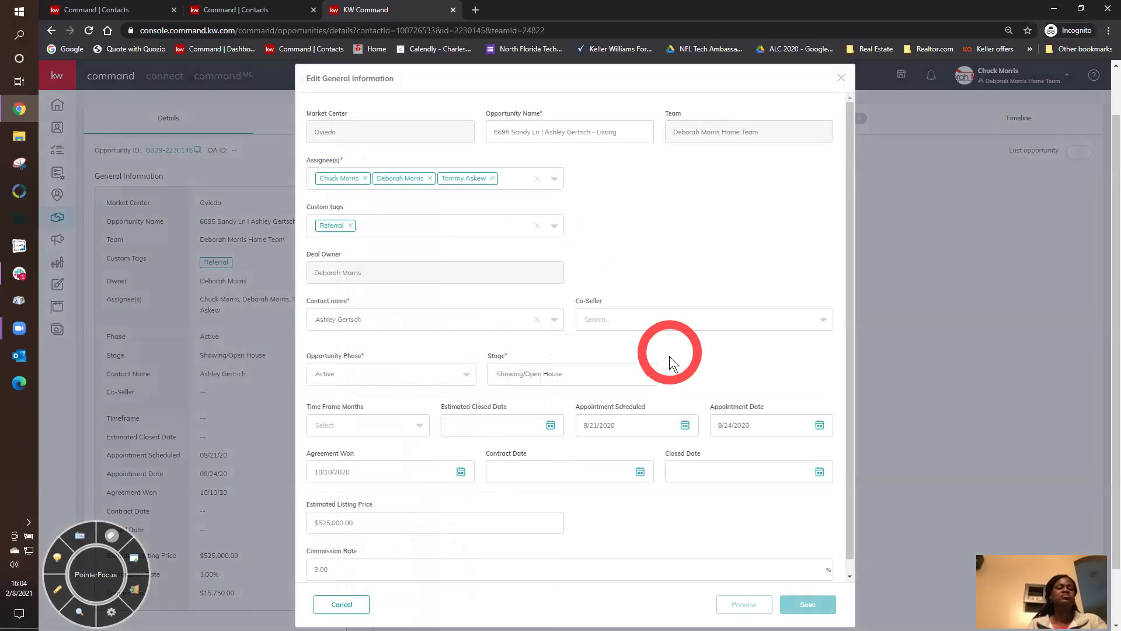
pyautogui.click(600, 373)
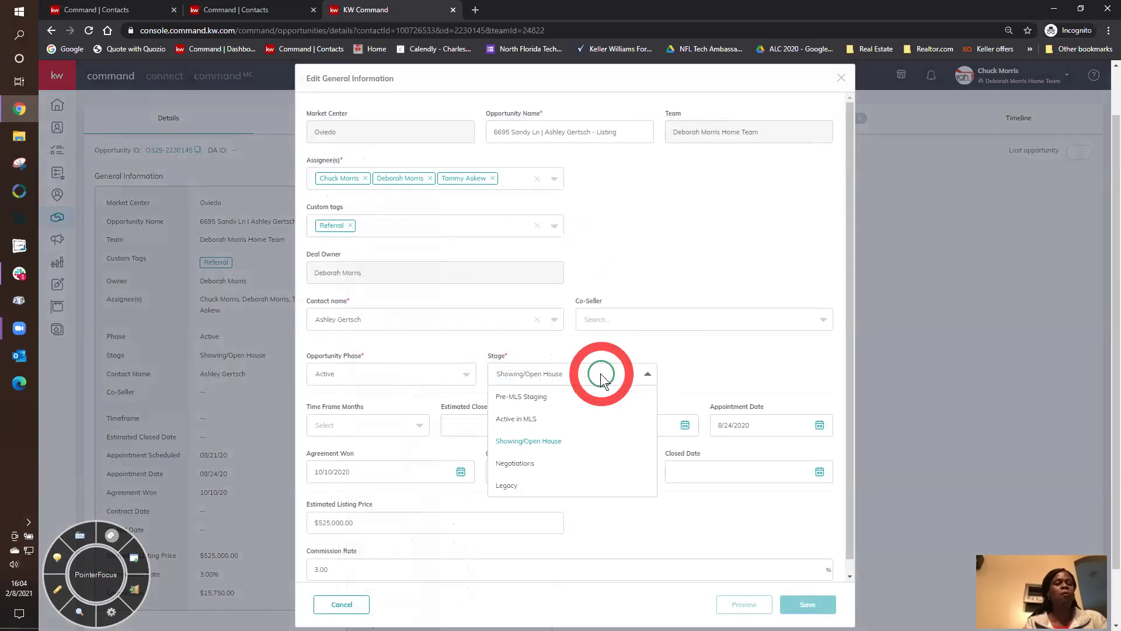
pyautogui.click(549, 464)
pyautogui.click(806, 604)
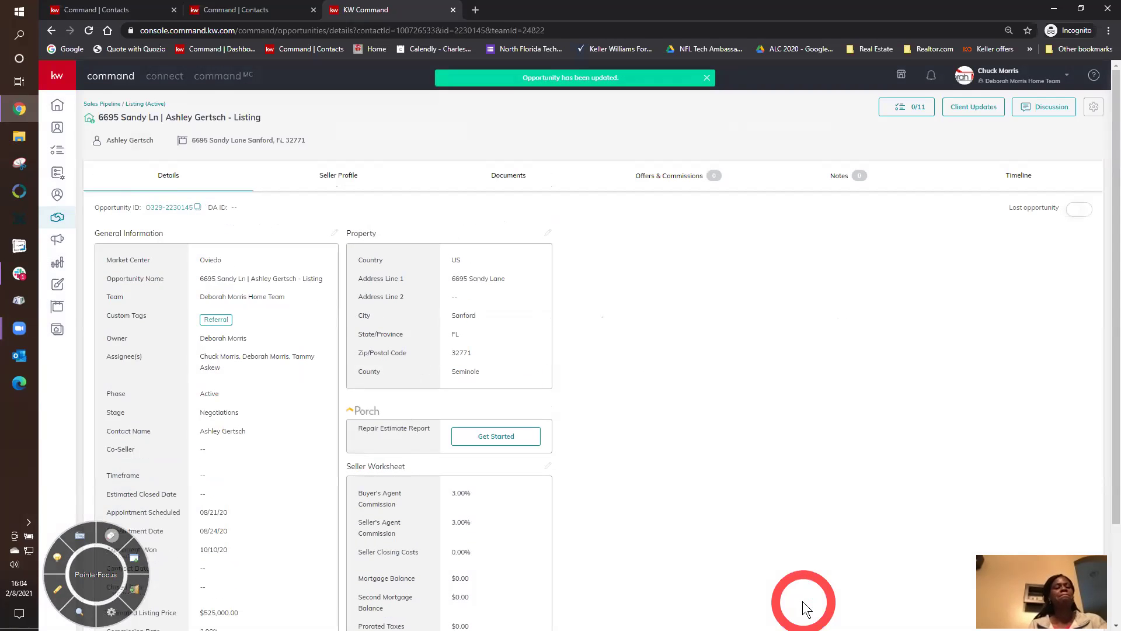
pyautogui.scroll(1, 802, 601)
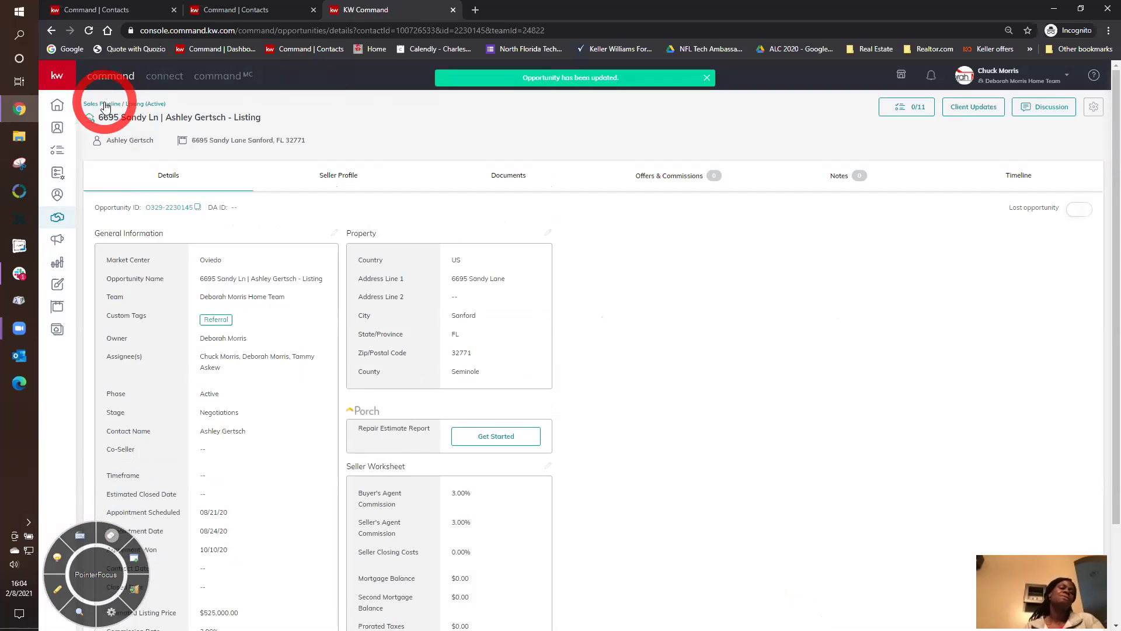
# - Return to the Listing (Active) board and drag the referral listing from Negotiations to Showing/Open House
pyautogui.click(139, 103)
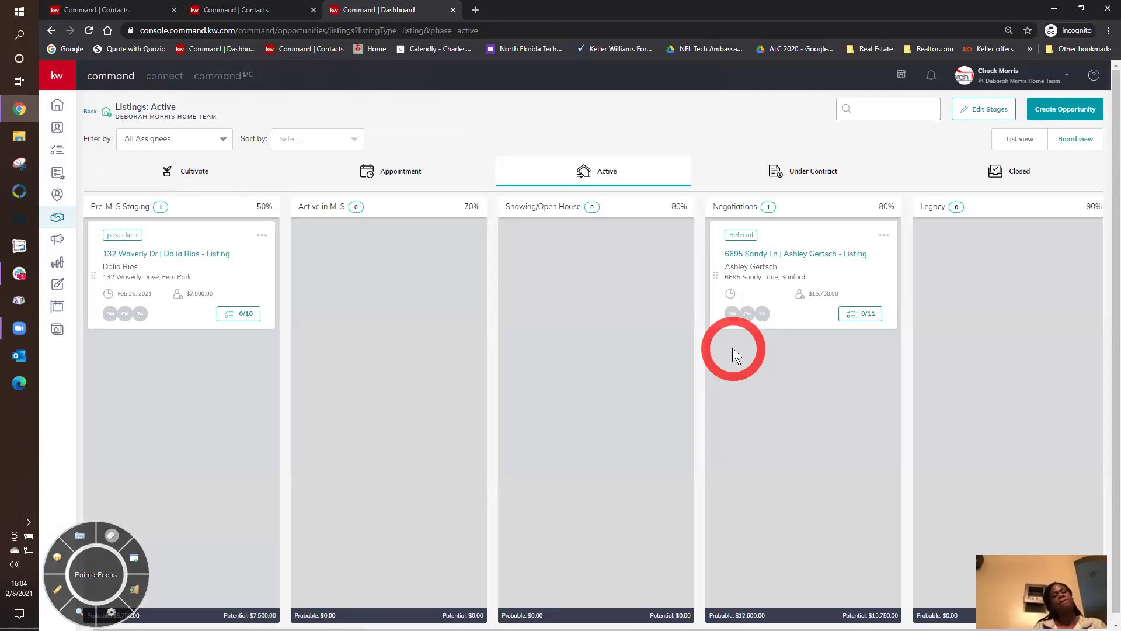
pyautogui.moveTo(720, 275); pyautogui.dragTo(519, 279)
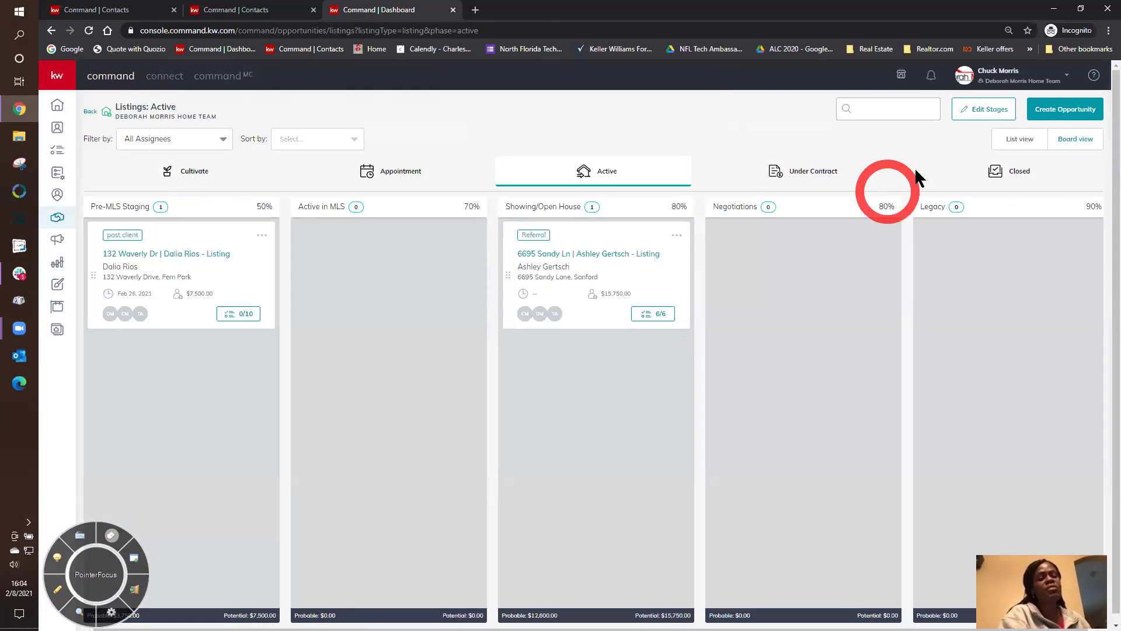
# - In Edit Stages, view the 10-item checklist for the Pre-MLS Staging stage
pyautogui.click(983, 114)
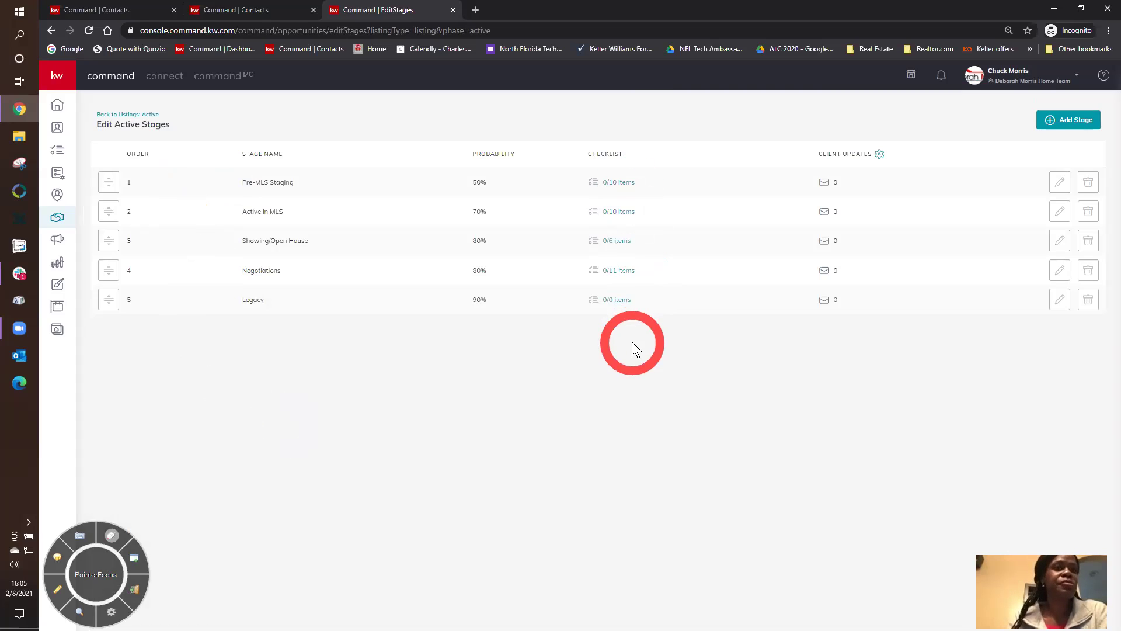
pyautogui.click(625, 182)
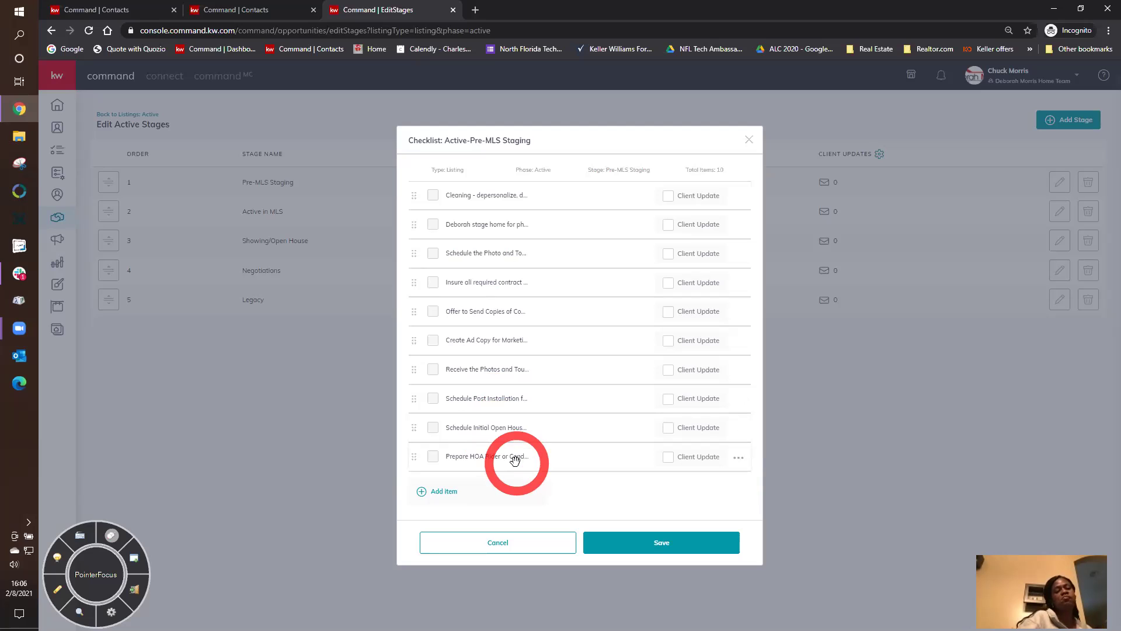
# - Review the Active in MLS and Showing/Open House stage checklists, closing each afterwards
pyautogui.click(749, 141)
pyautogui.click(612, 208)
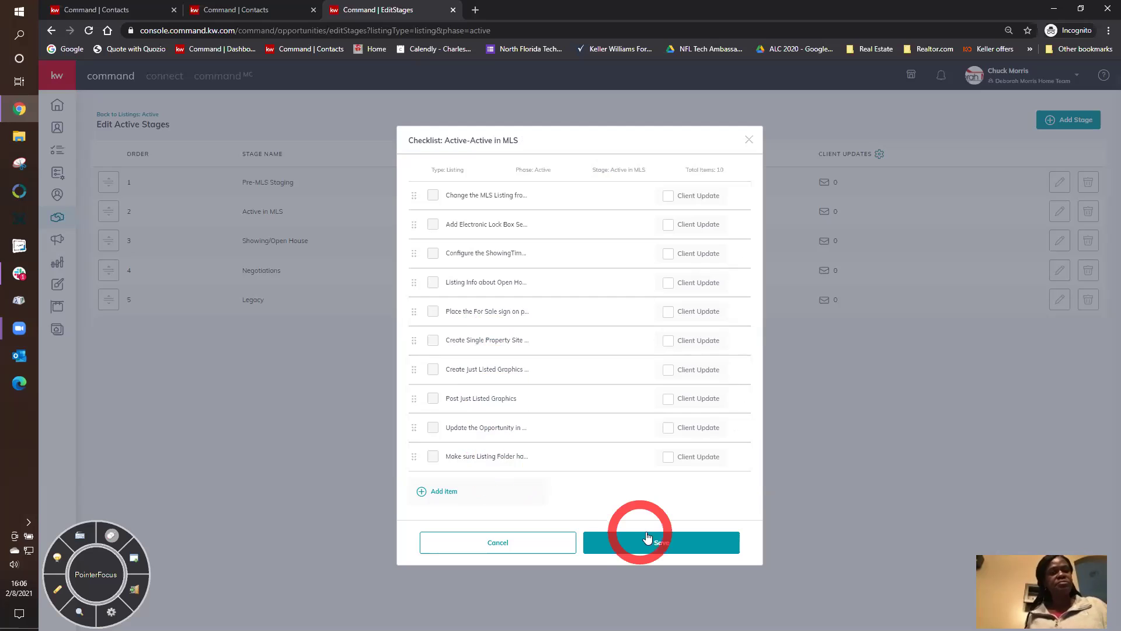
pyautogui.click(749, 142)
pyautogui.click(618, 242)
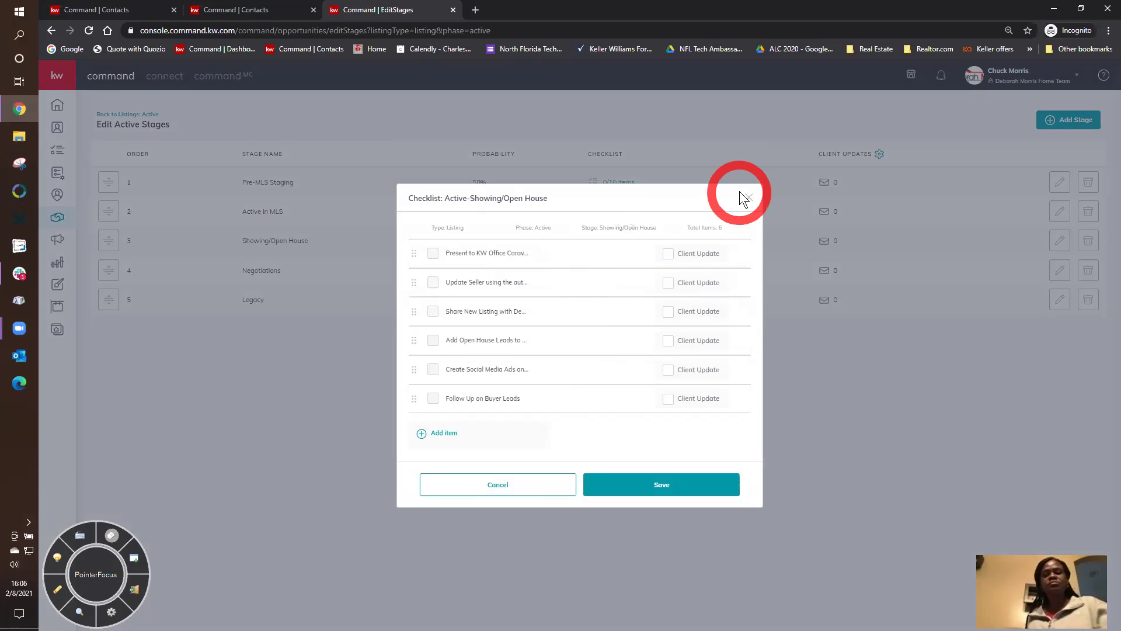
pyautogui.click(748, 196)
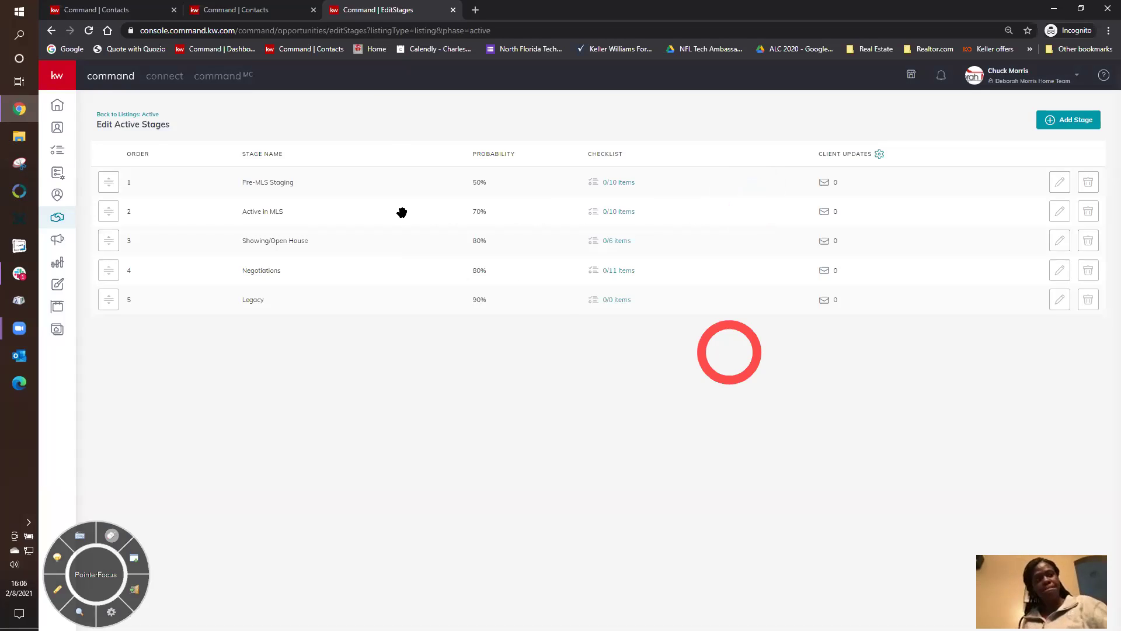
# - Open the referral listing's Client Update settings and its 'Learn more about Client Updates' KW Answers article
pyautogui.click(127, 114)
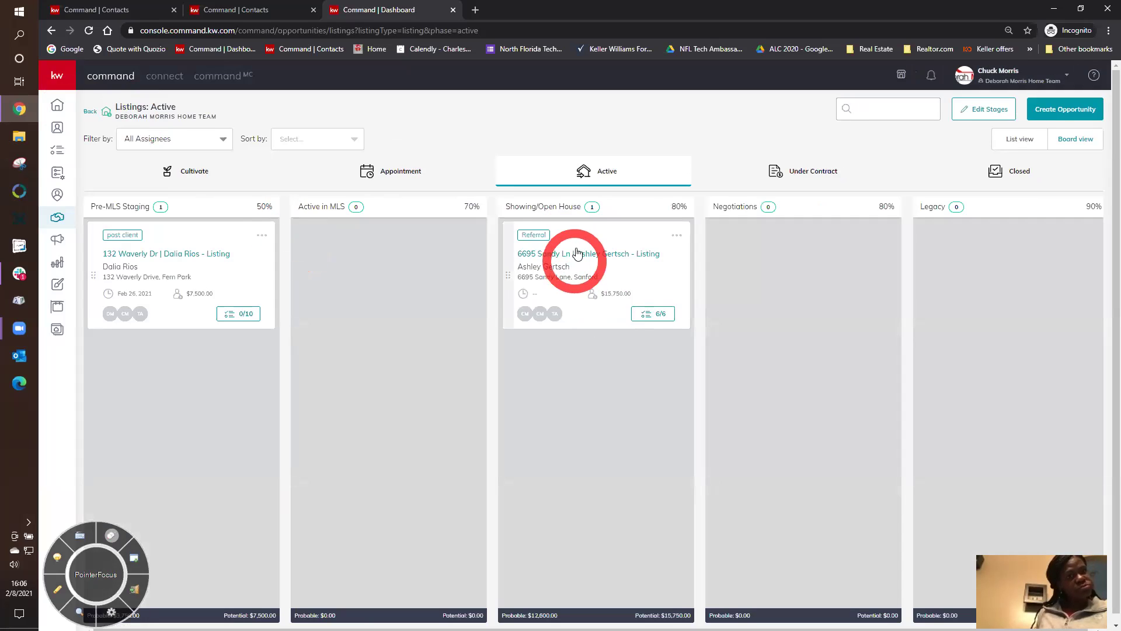
pyautogui.click(575, 257)
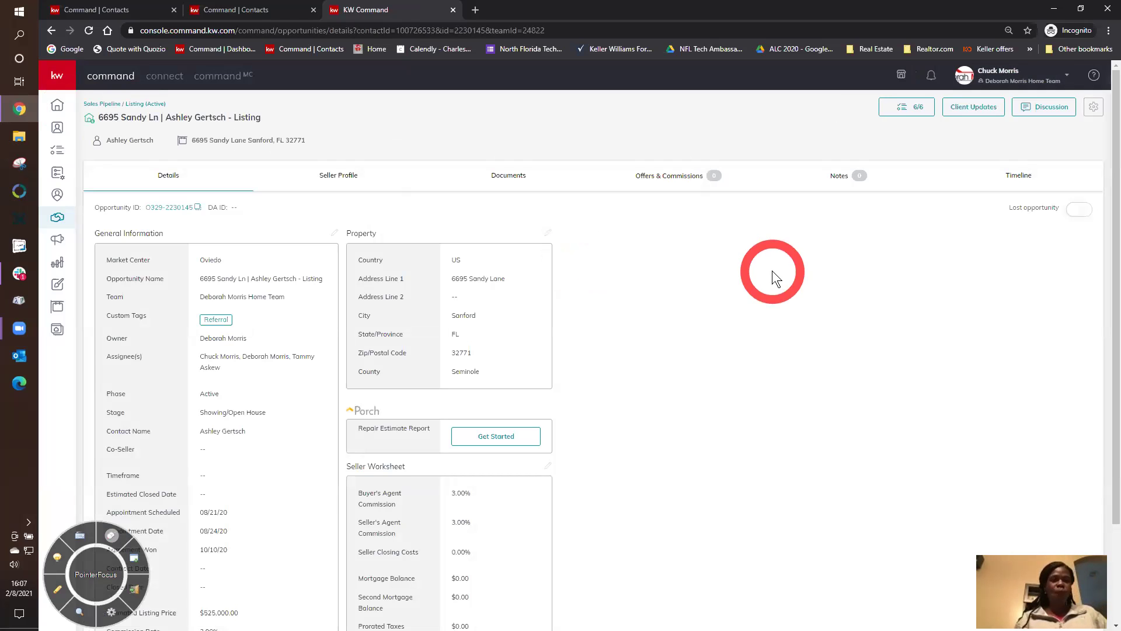
pyautogui.click(972, 110)
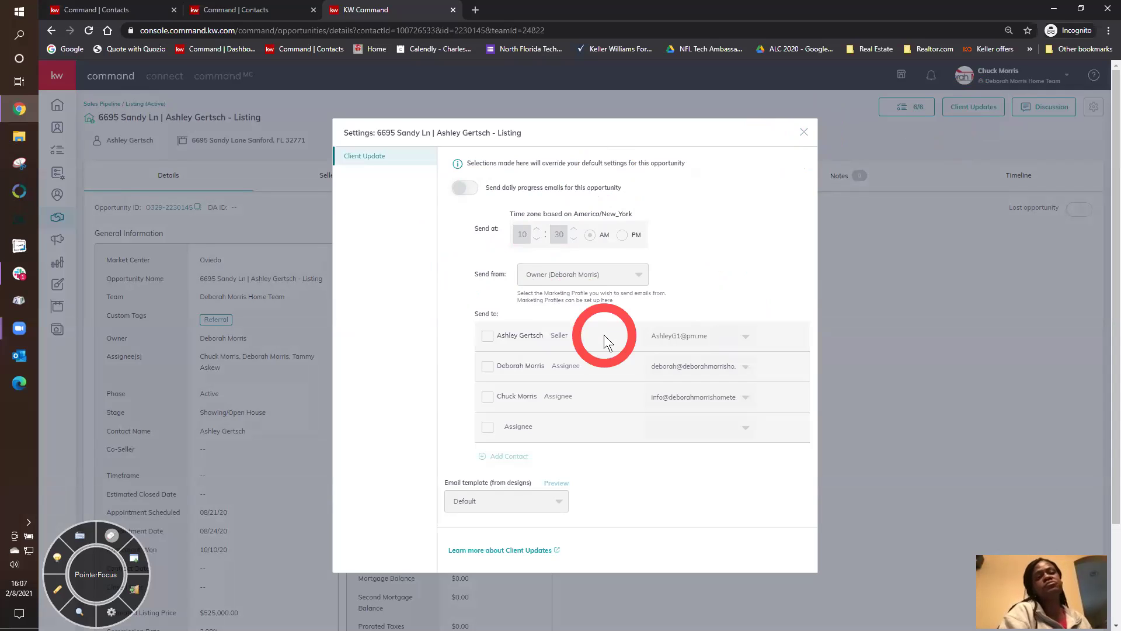
pyautogui.click(486, 548)
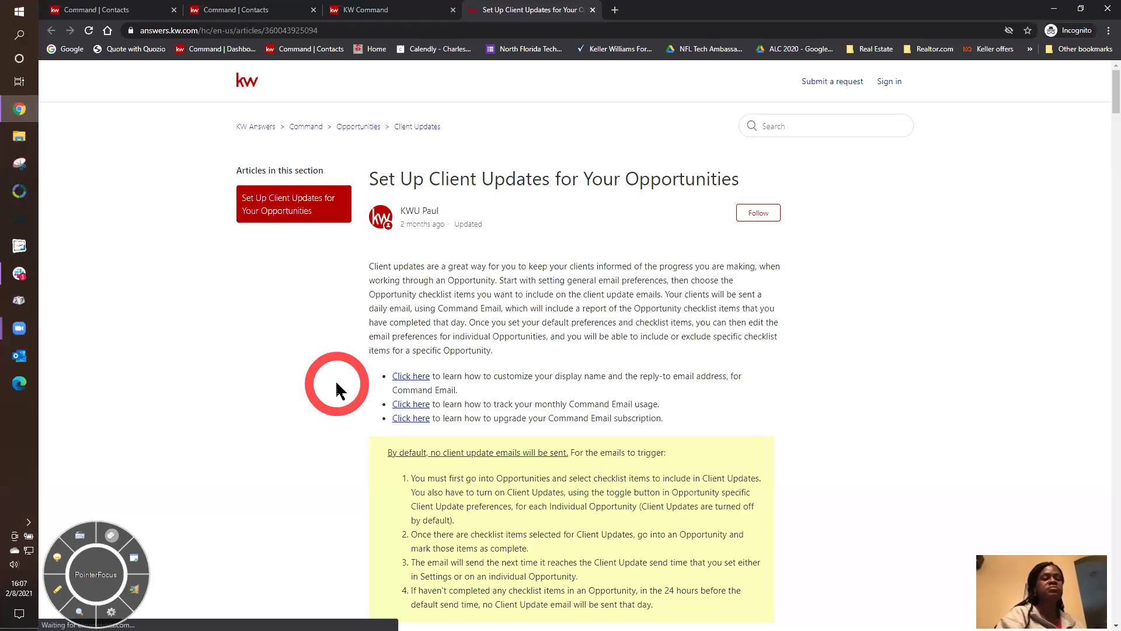
# - Scroll through the 'Set Up Client Updates' article, then close its tab to return to KW Command
pyautogui.scroll(-15, 339, 389)
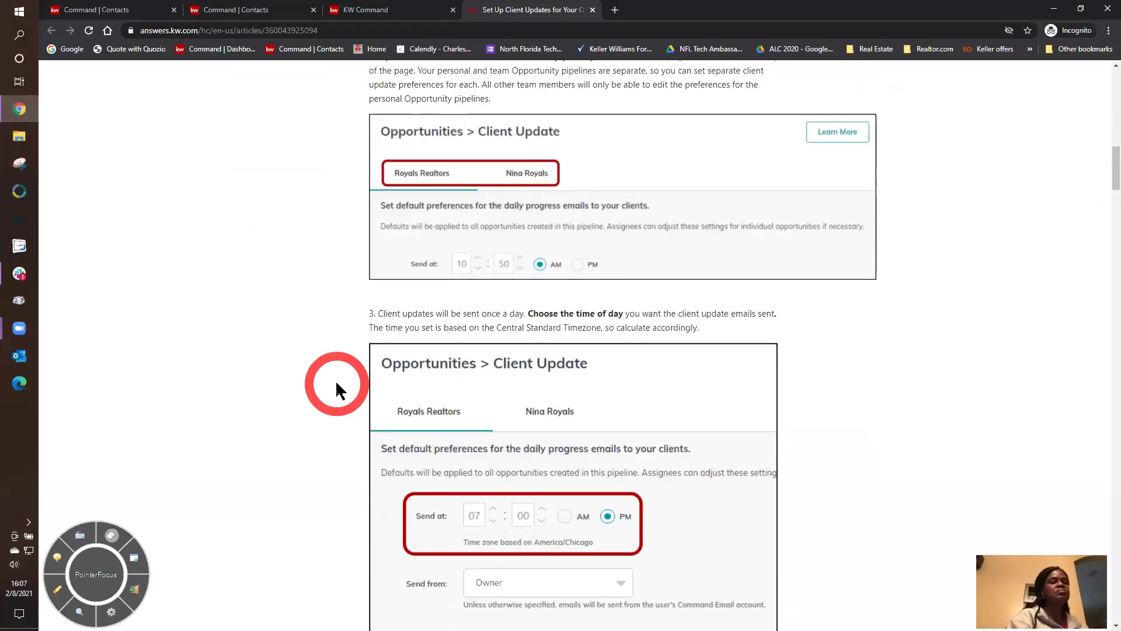
pyautogui.scroll(-20, 338, 388)
pyautogui.scroll(-20, 339, 388)
pyautogui.scroll(-20, 339, 388)
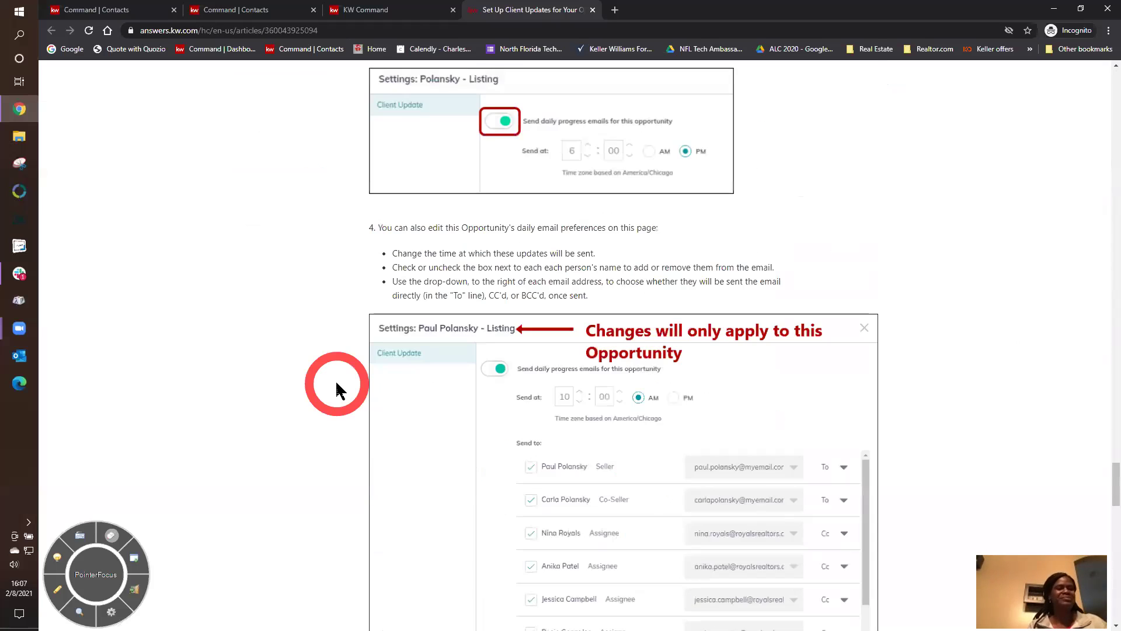
pyautogui.scroll(-20, 339, 388)
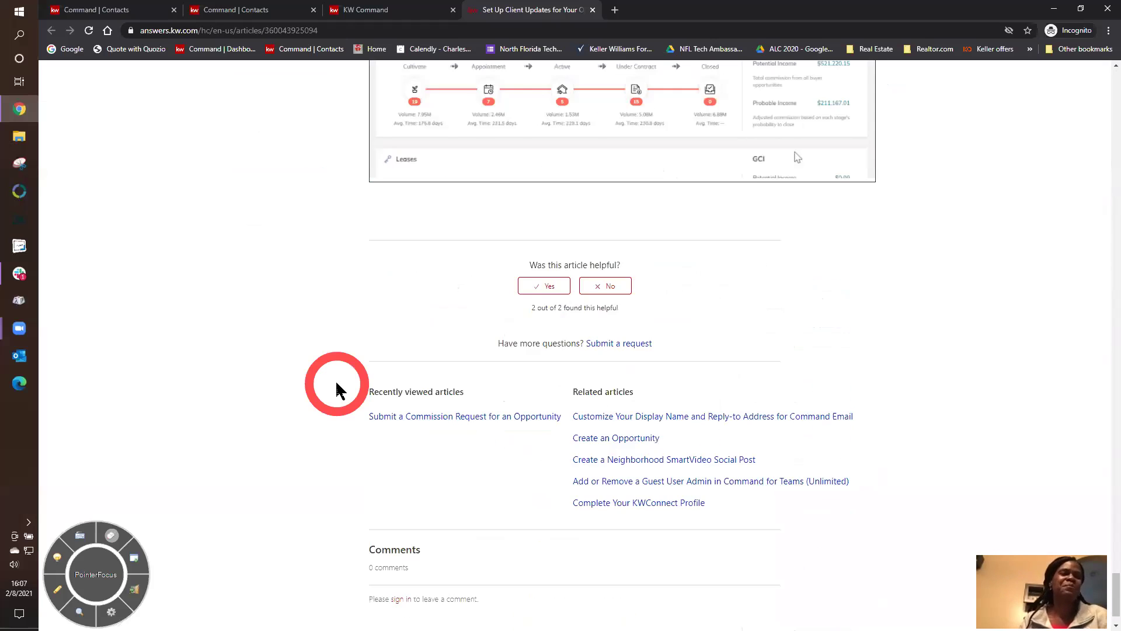
pyautogui.scroll(5, 339, 388)
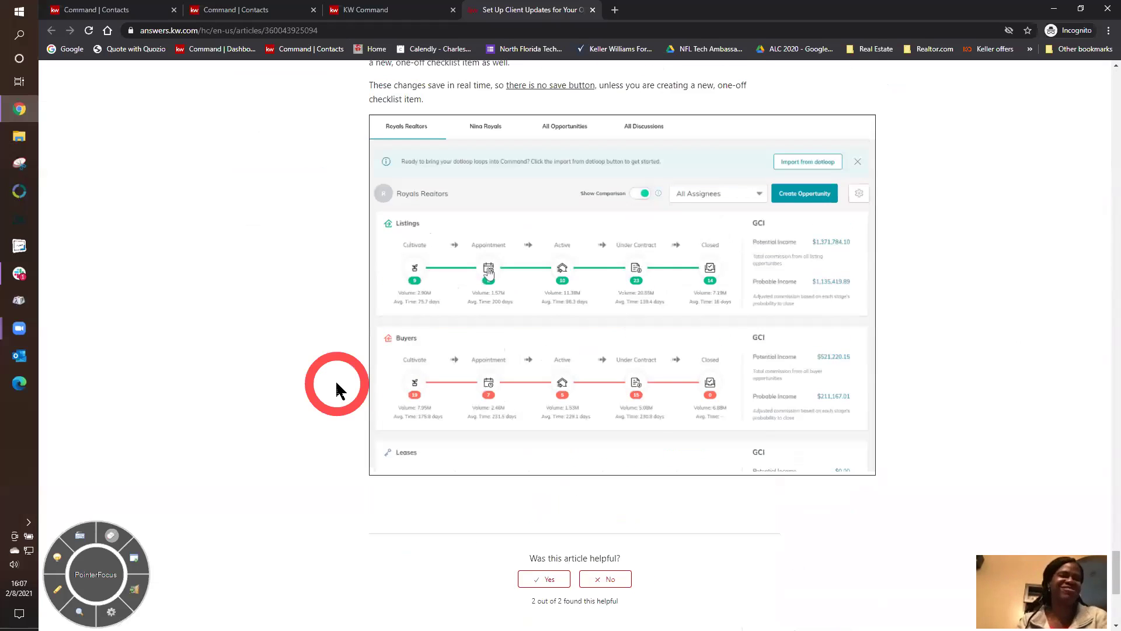
pyautogui.scroll(6, 339, 388)
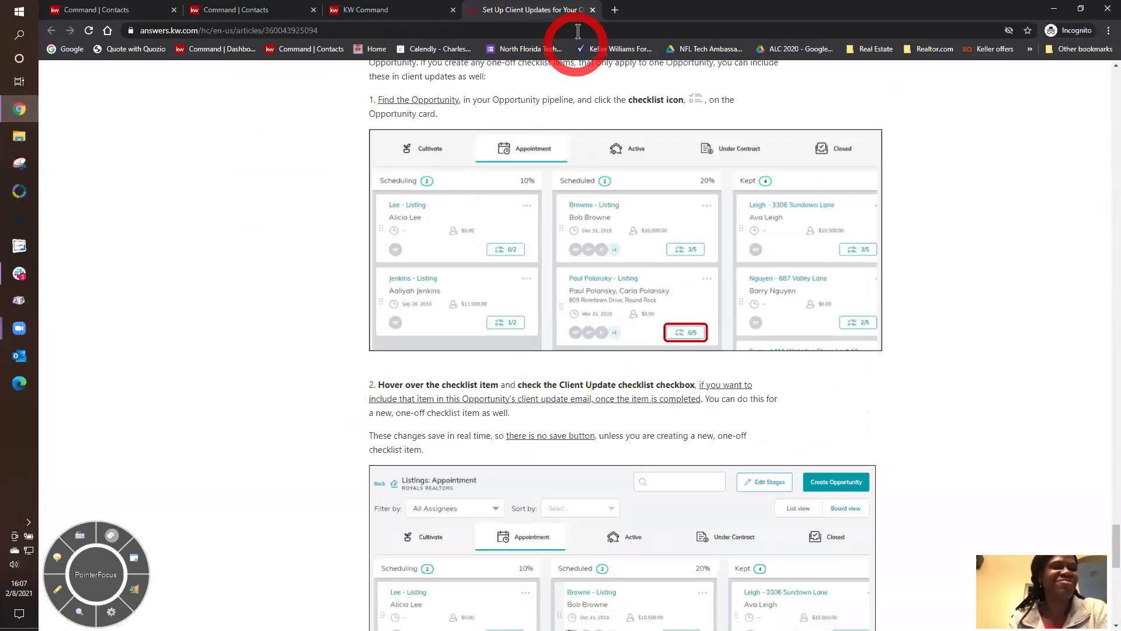
pyautogui.click(593, 10)
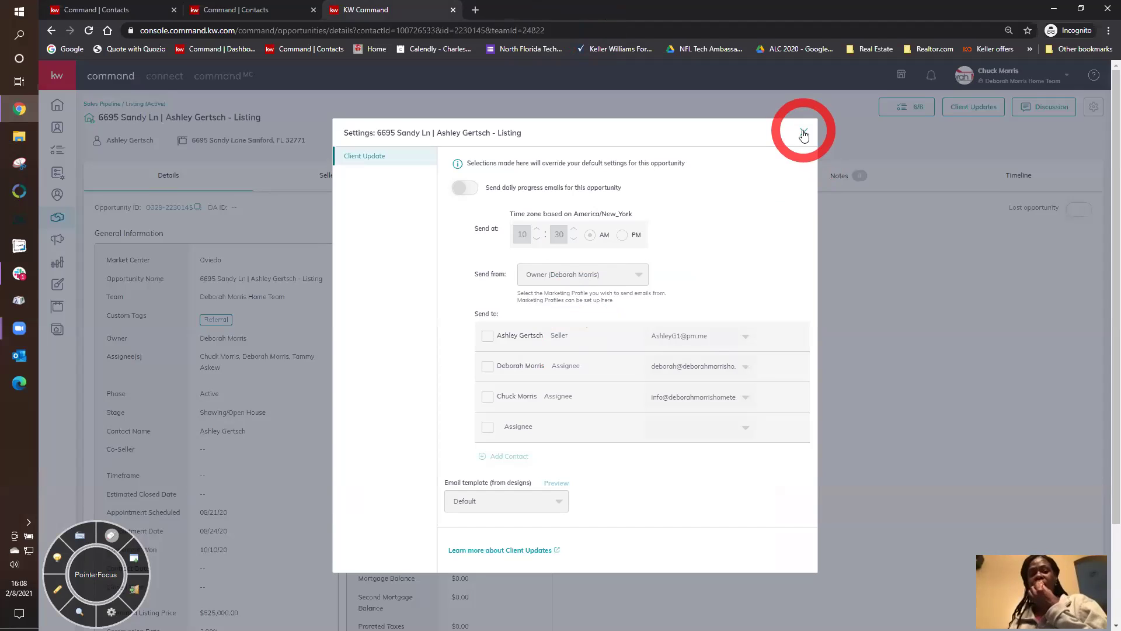
pyautogui.click(803, 133)
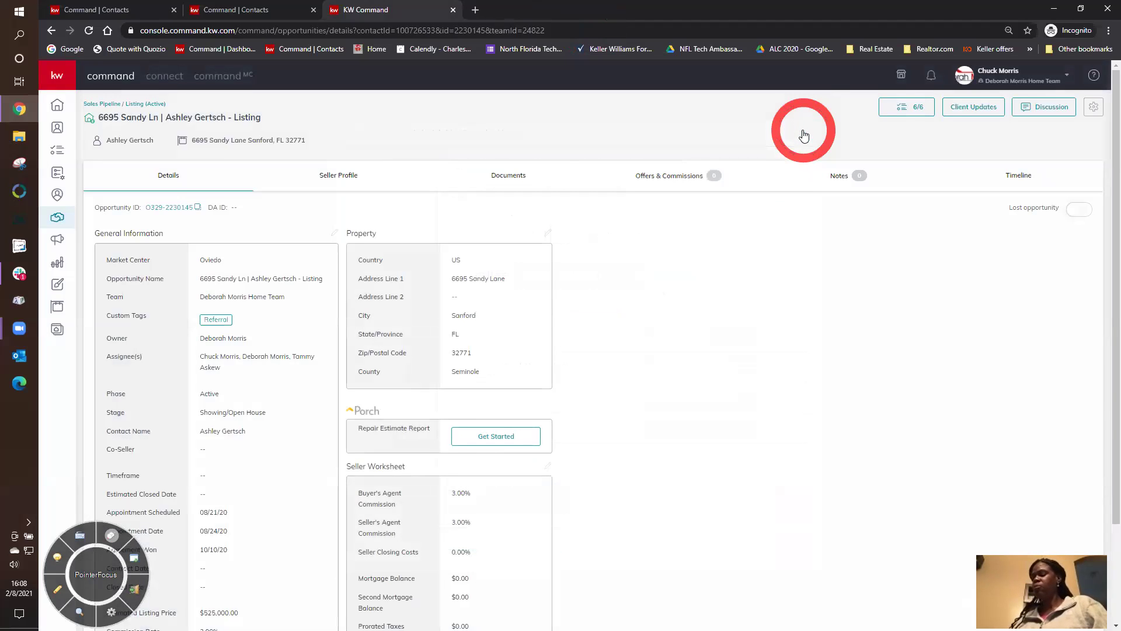
pyautogui.click(909, 107)
# - Check the checklist items' Assign and Set Due Date options, then close the checklist
pyautogui.click(618, 412)
pyautogui.click(545, 314)
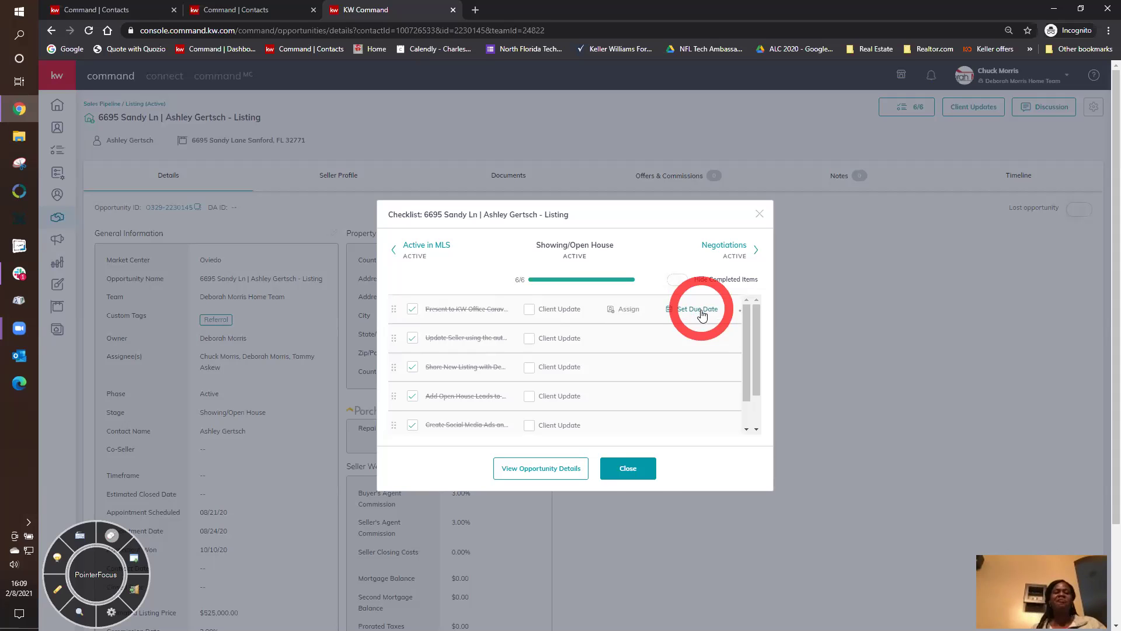
pyautogui.click(630, 467)
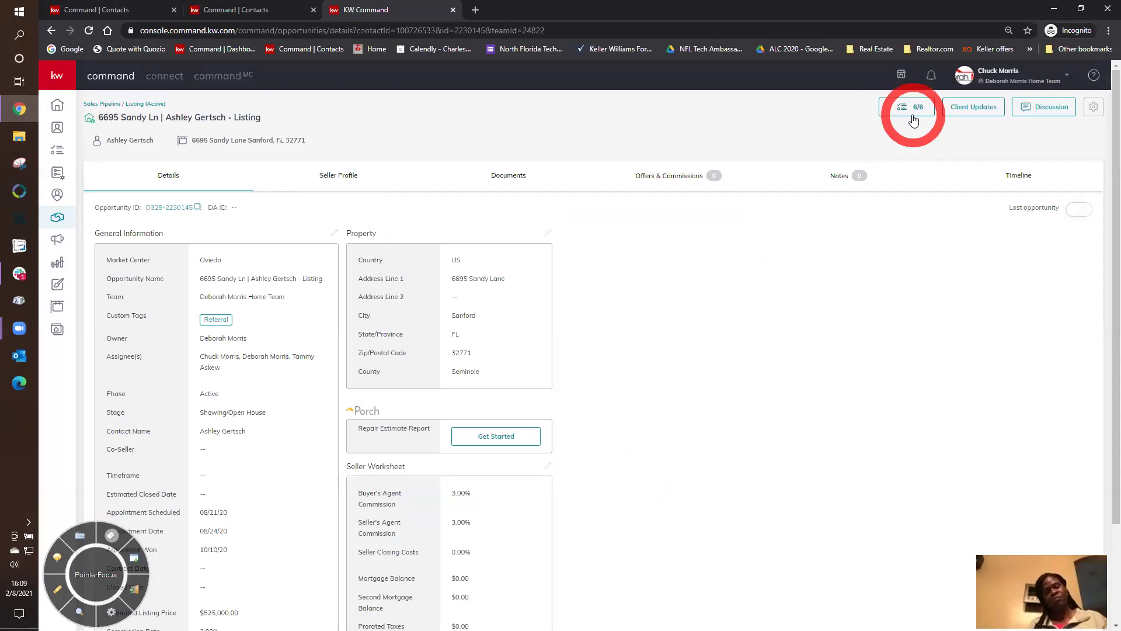
# - Switch to the personal account and open the Daffy Duck card on its active listings board
pyautogui.click(999, 75)
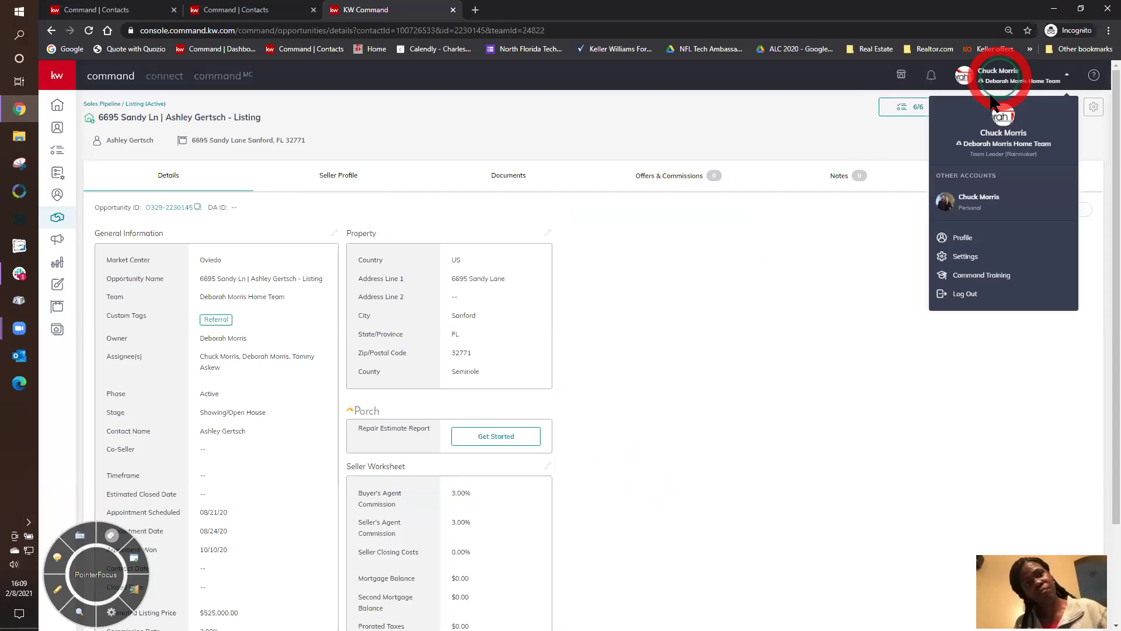
pyautogui.click(972, 214)
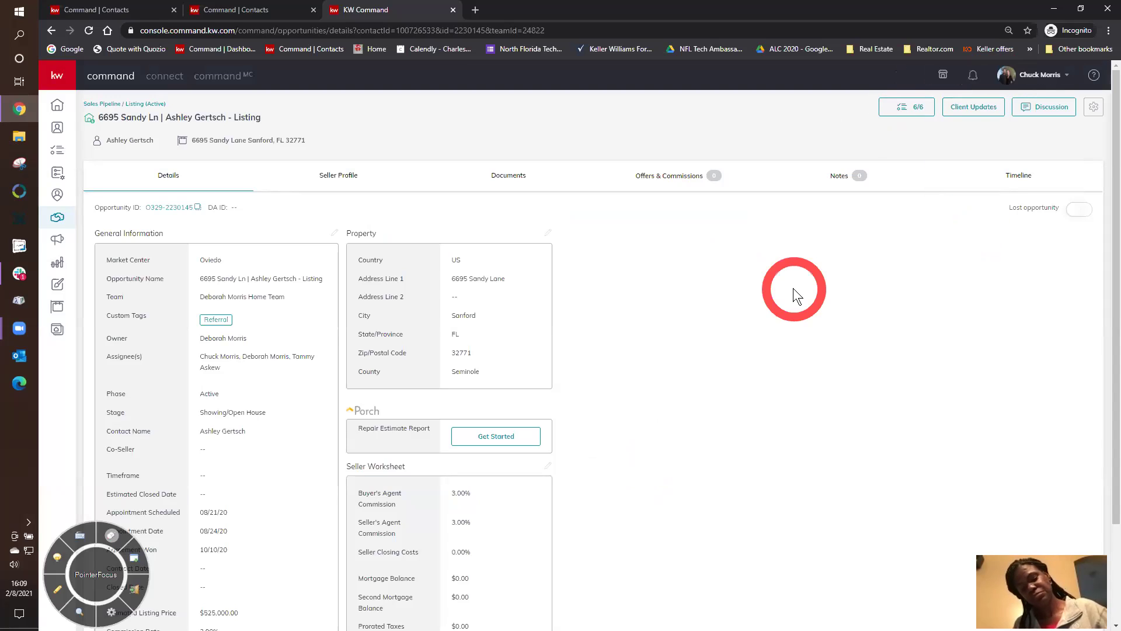
pyautogui.click(103, 104)
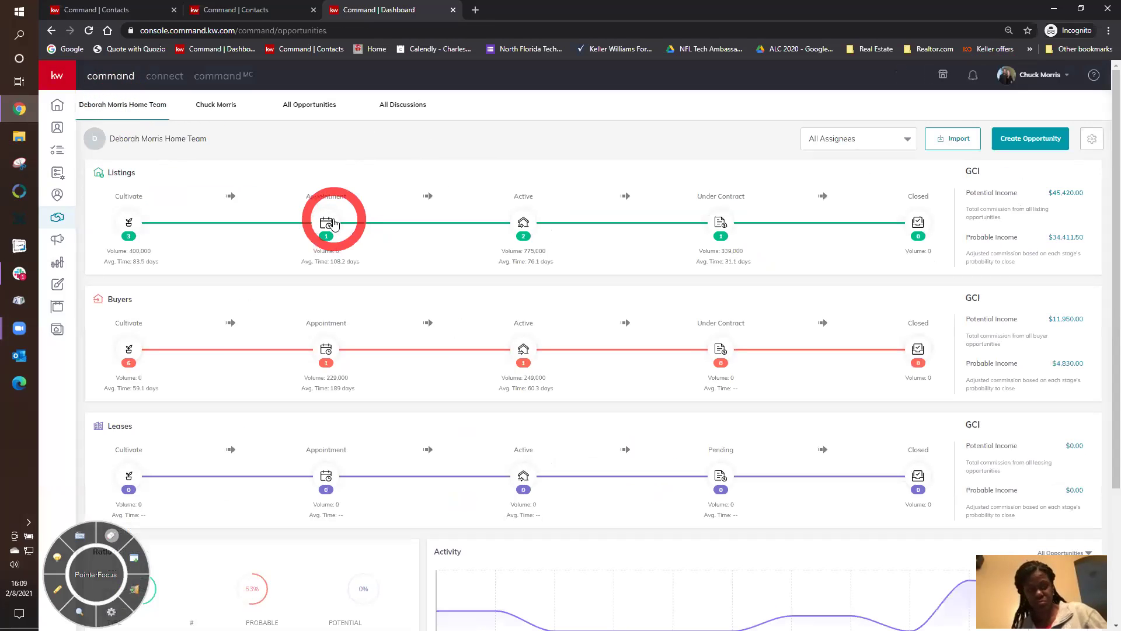
pyautogui.click(331, 222)
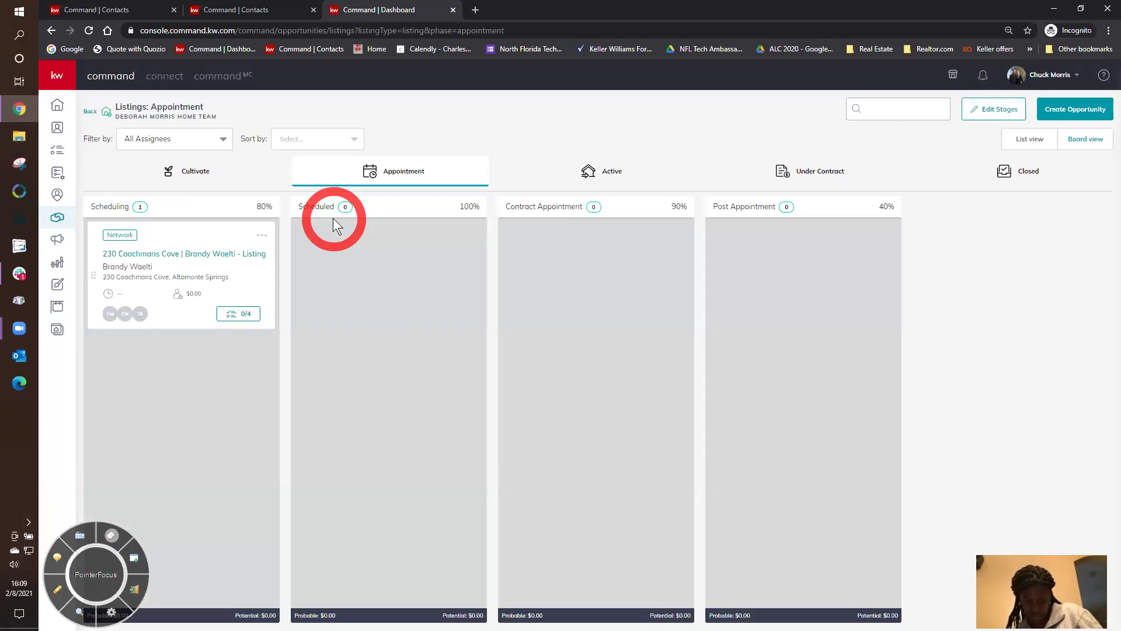
pyautogui.click(636, 180)
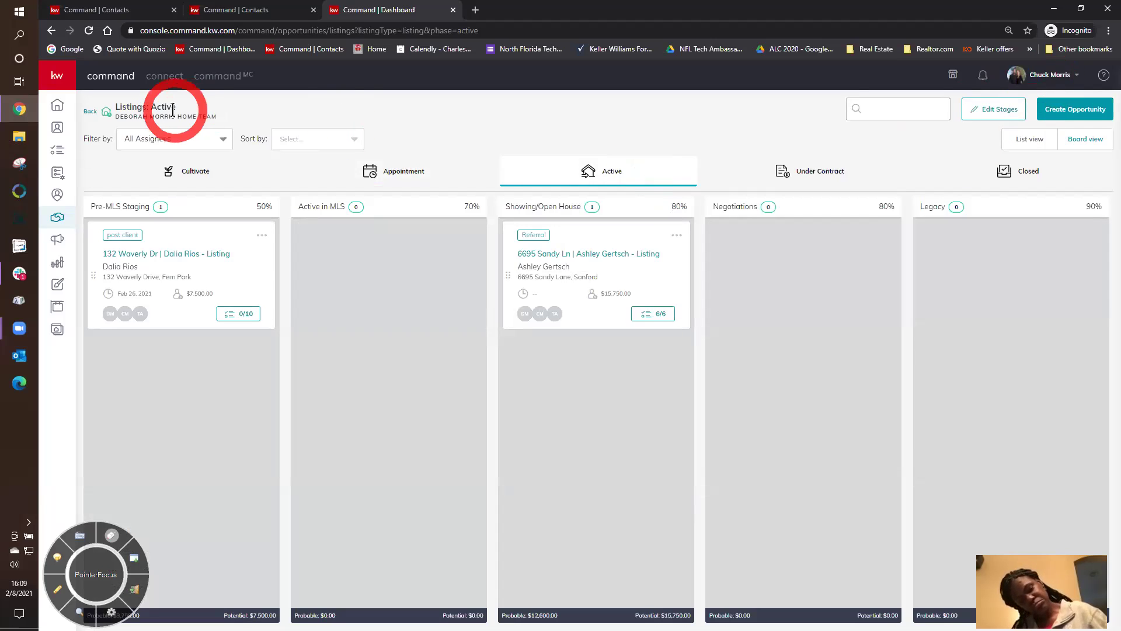
pyautogui.click(88, 111)
pyautogui.click(209, 108)
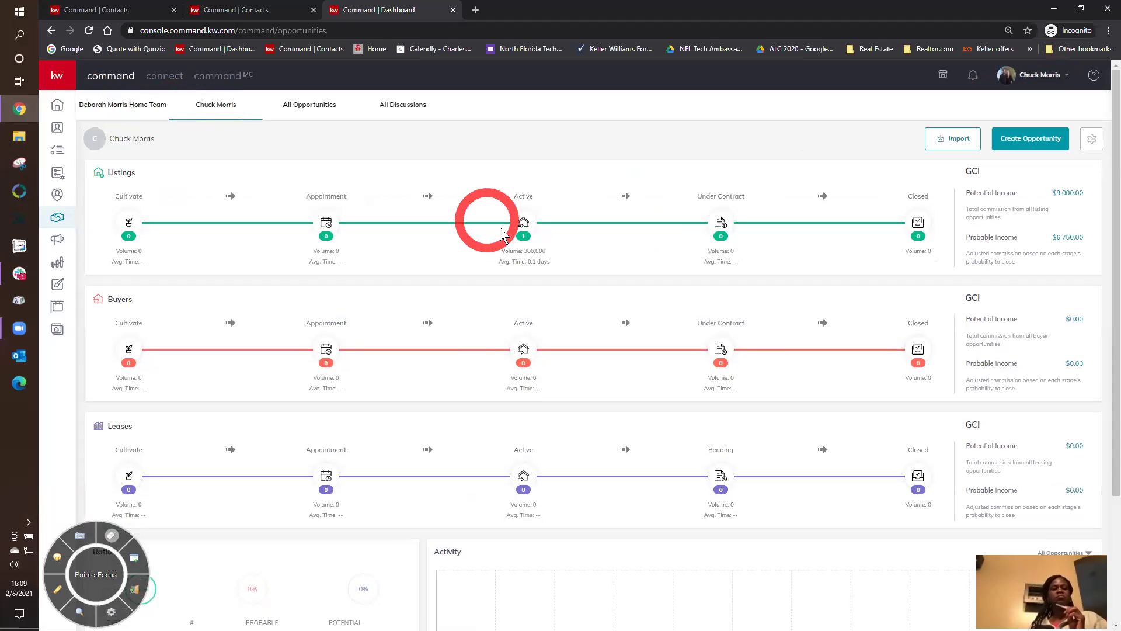
pyautogui.click(524, 222)
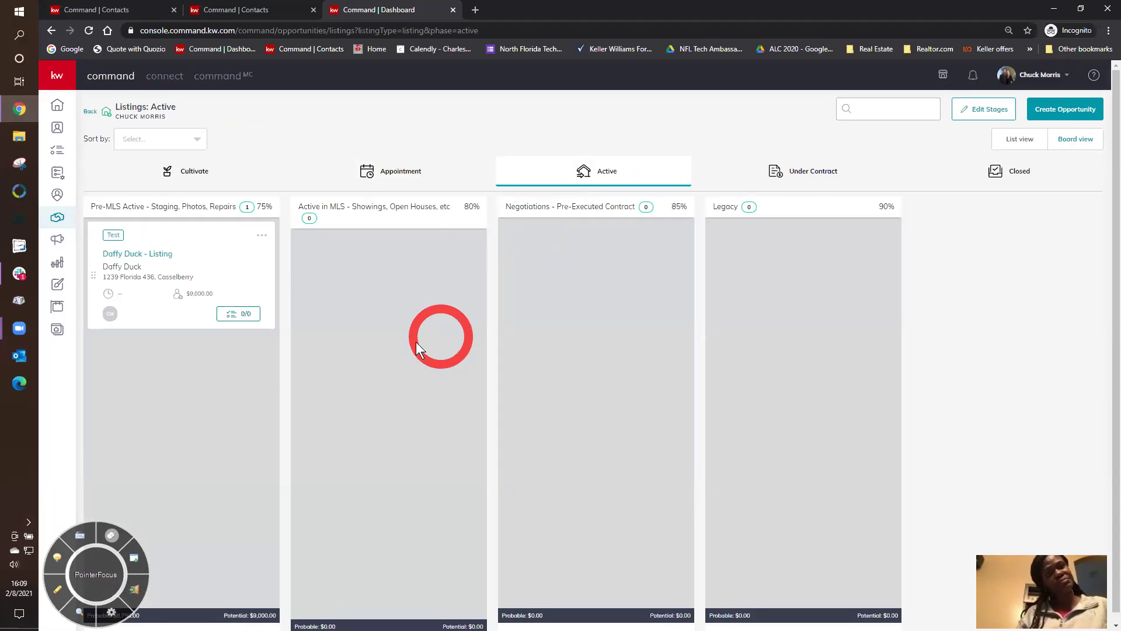
pyautogui.click(149, 254)
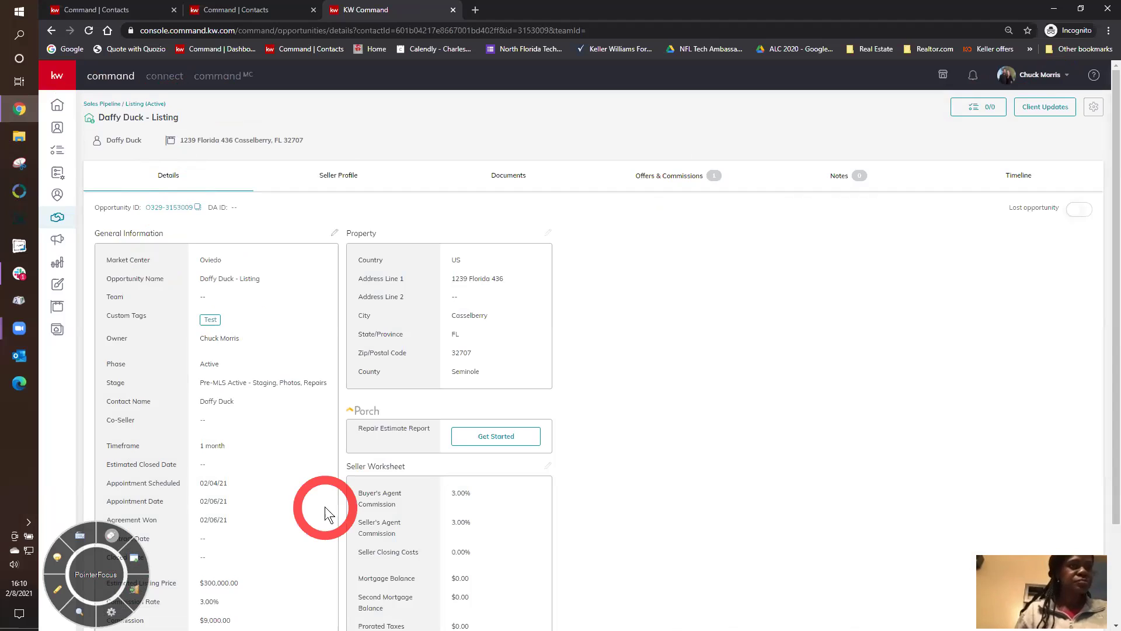
# - View the Daffy Duck seller profile, then its Documents list of 0 of 14 uploaded, adjusting zoom
pyautogui.click(332, 177)
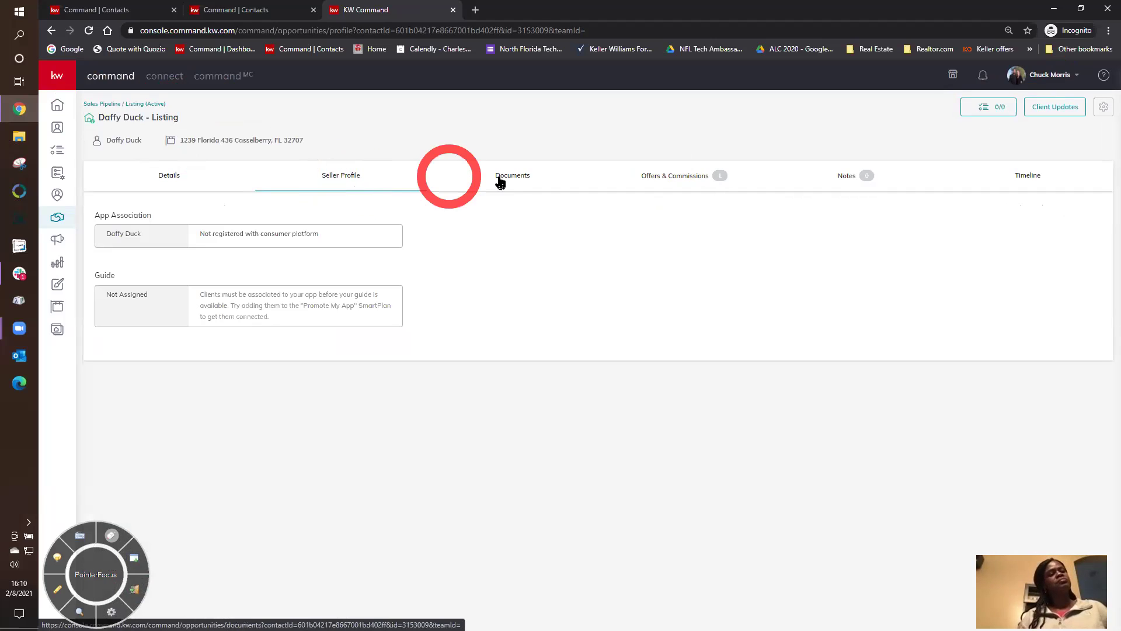
pyautogui.click(519, 180)
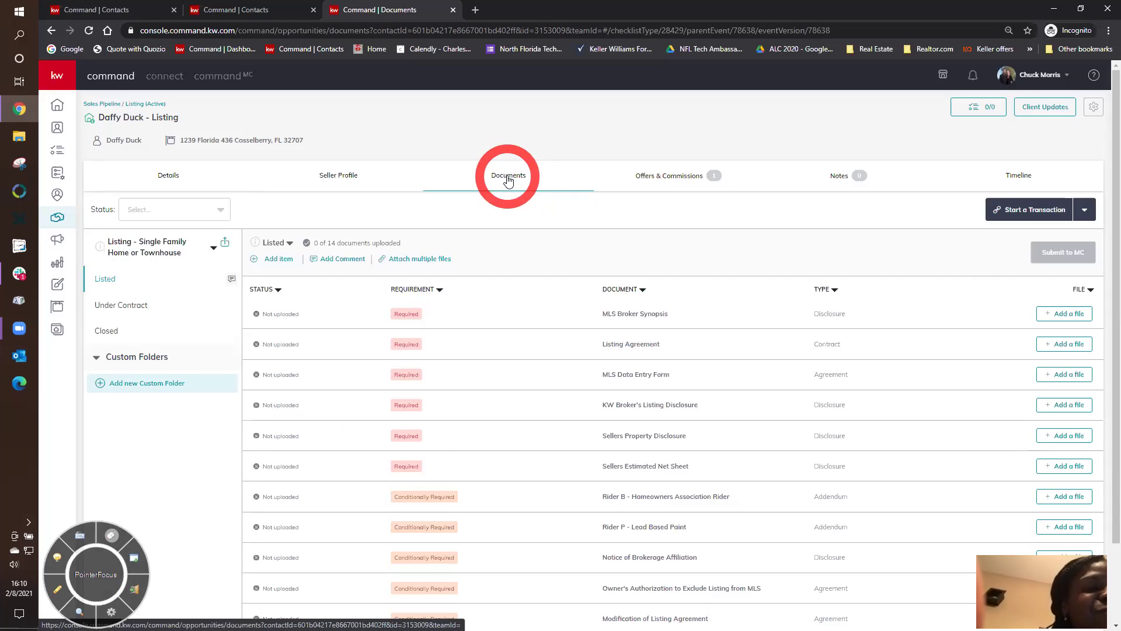
pyautogui.hotkey('ctrl', '-')
pyautogui.hotkey('ctrl', '-')
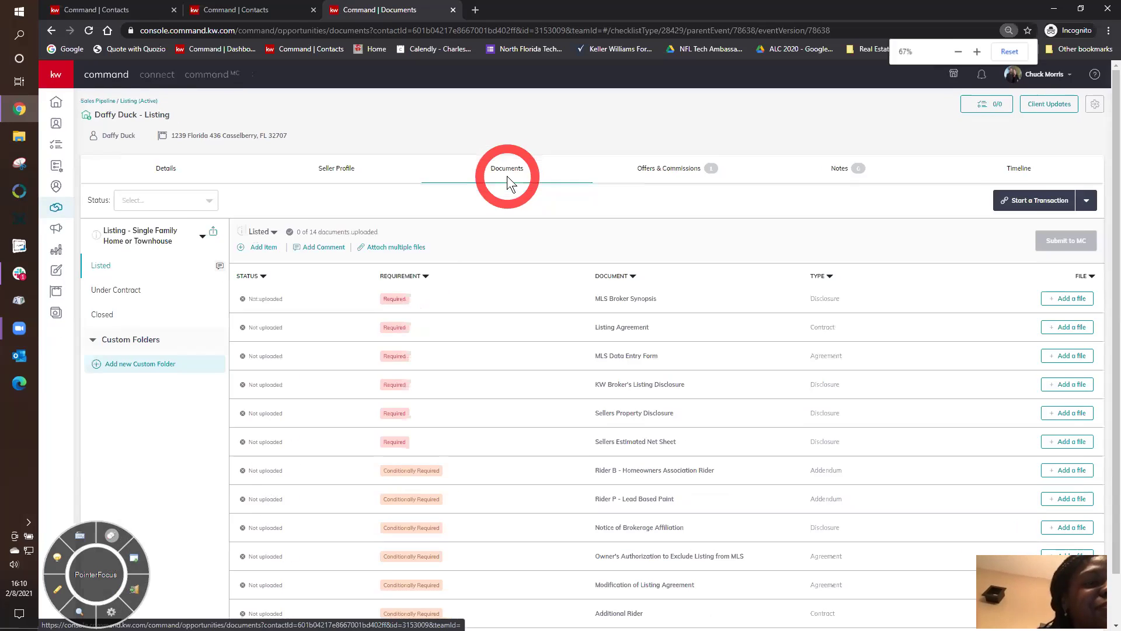
pyautogui.hotkey('ctrl', '+')
pyautogui.hotkey('ctrl', '+')
pyautogui.hotkey('ctrl', '+')
pyautogui.hotkey('ctrl', '+')
pyautogui.hotkey('ctrl', '+')
pyautogui.hotkey('ctrl', '+')
pyautogui.hotkey('ctrl', '+')
pyautogui.hotkey('ctrl', '+')
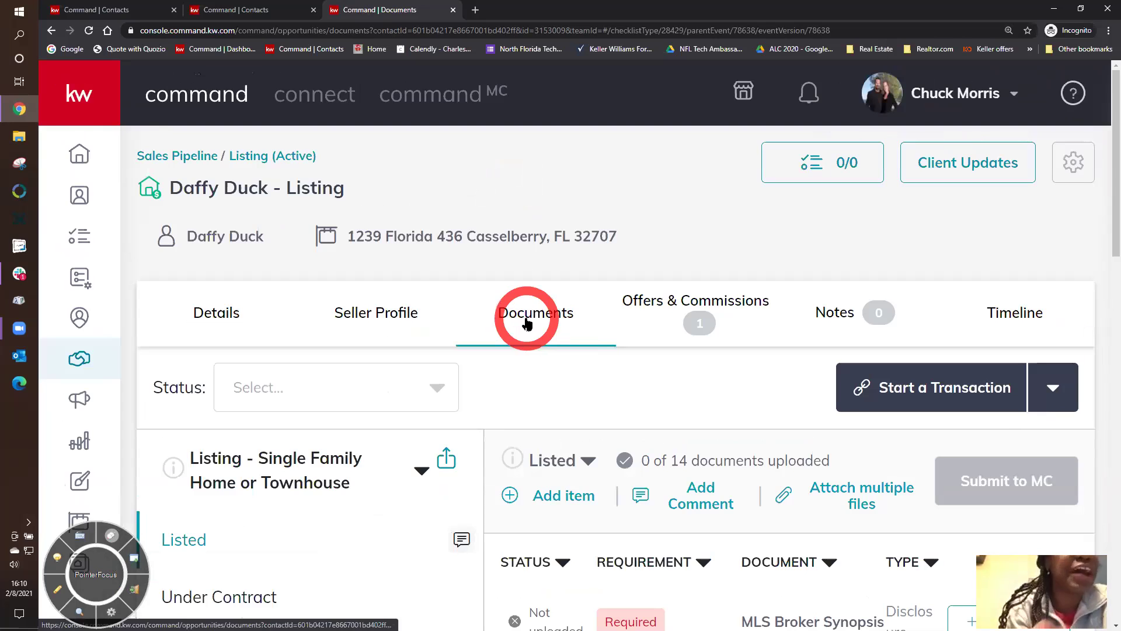
pyautogui.hotkey('ctrl', '-')
pyautogui.hotkey('ctrl', '-')
pyautogui.hotkey('ctrl', '-')
pyautogui.hotkey('ctrl', '-')
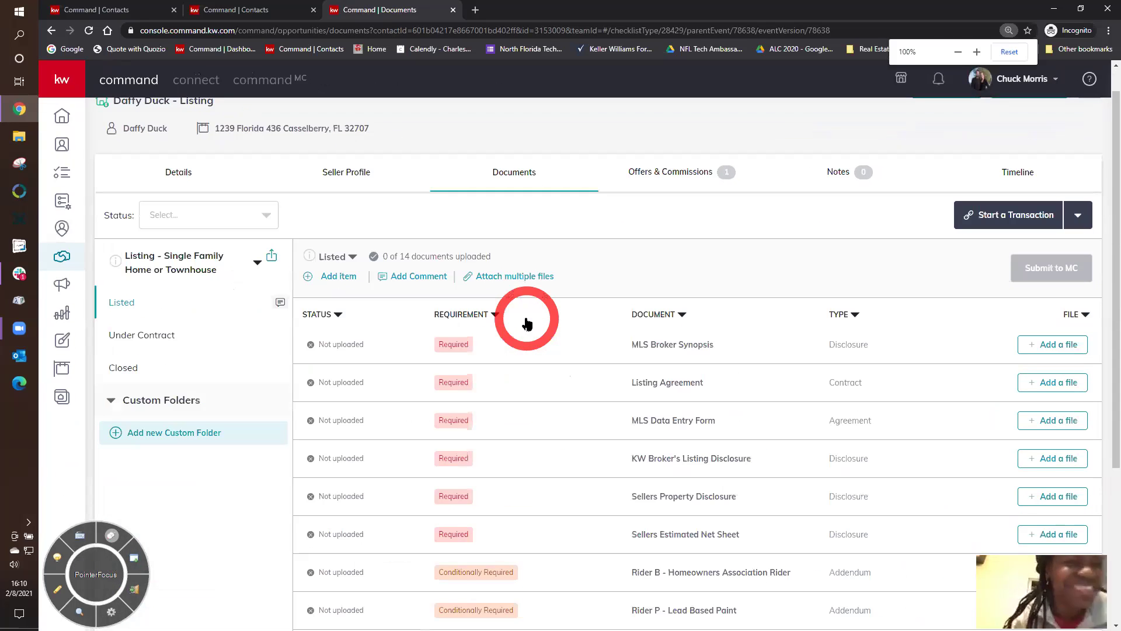
pyautogui.hotkey('ctrl', '-')
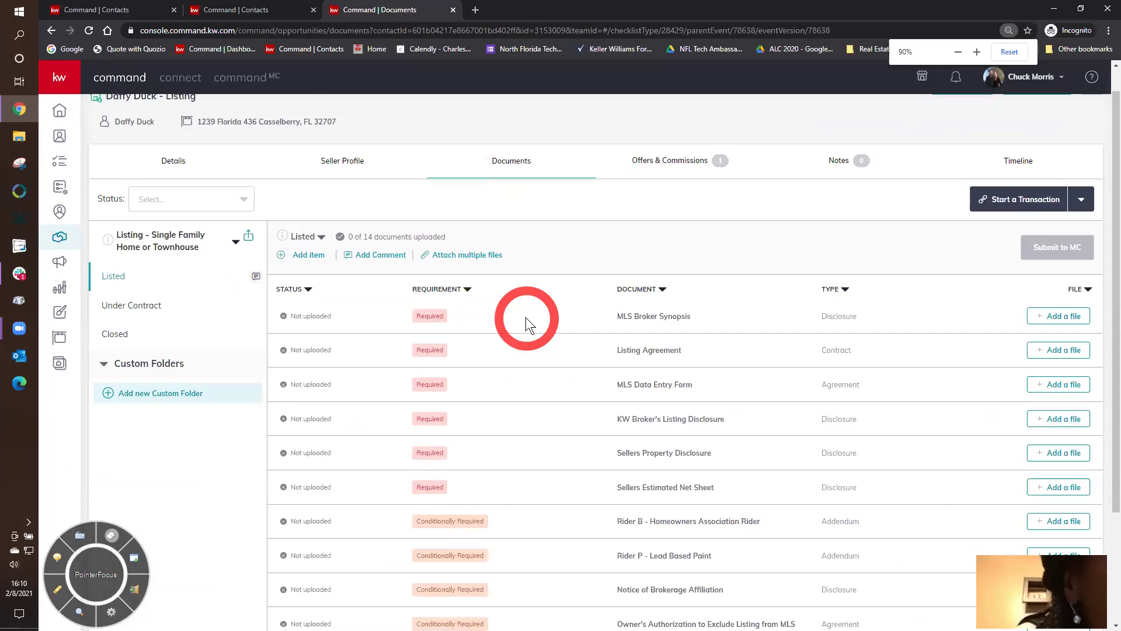
# - Show the Offers & Commissions tab with the accepted $300,000.00 offer
pyautogui.click(663, 168)
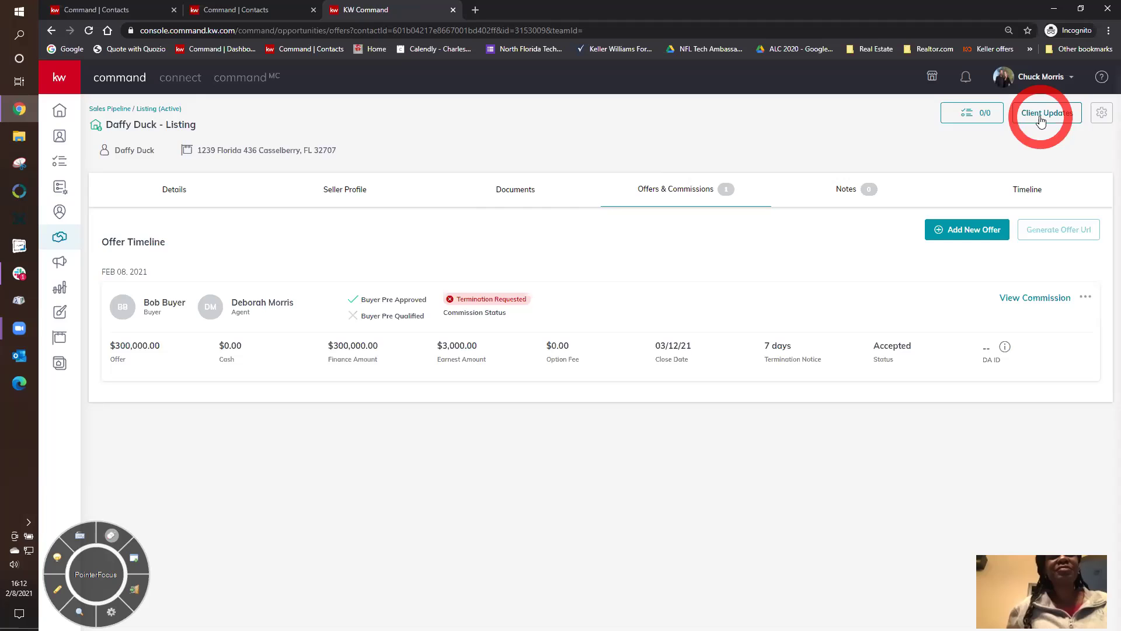
# - Swap the listing's client update settings for the team-wide Client Update template: 10:30 AM, from Owner
pyautogui.click(1041, 116)
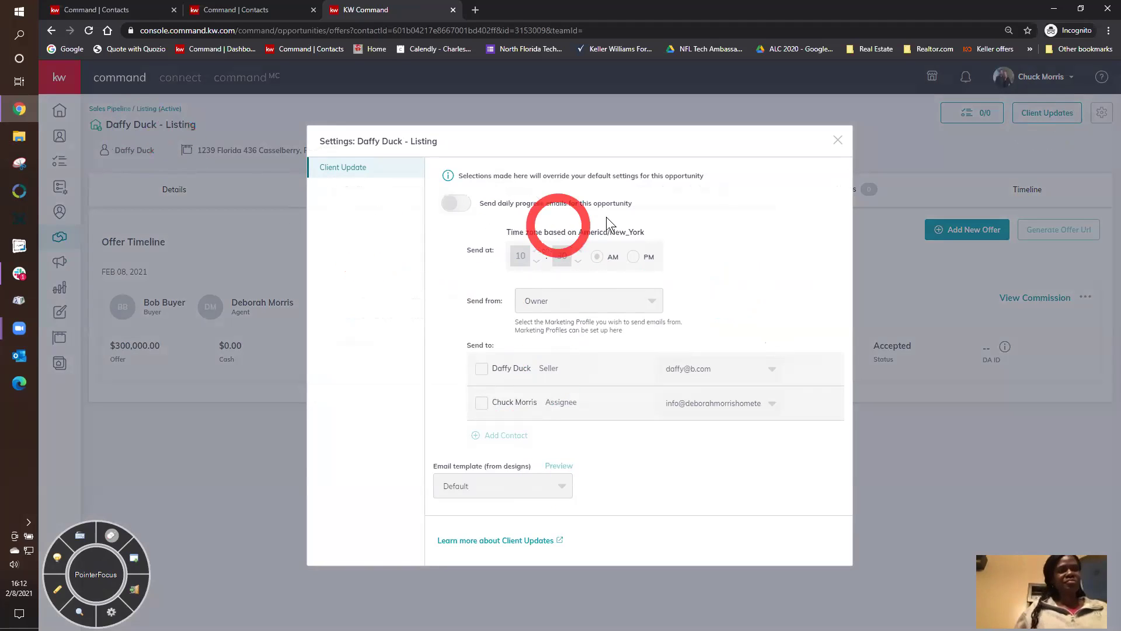
pyautogui.click(837, 140)
pyautogui.click(1103, 114)
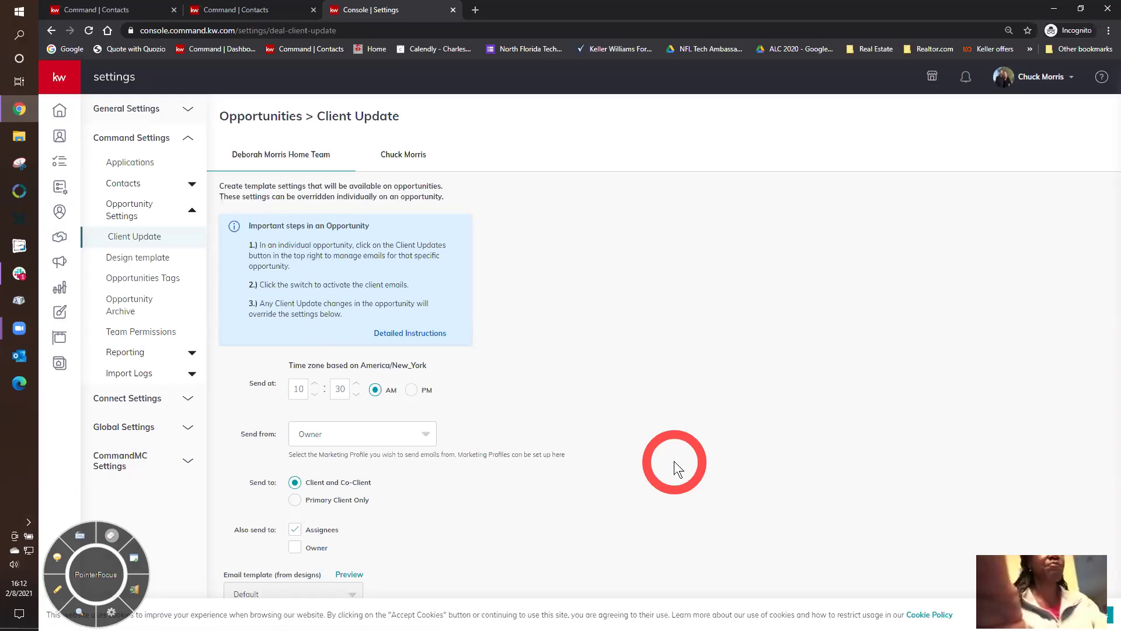
pyautogui.click(353, 574)
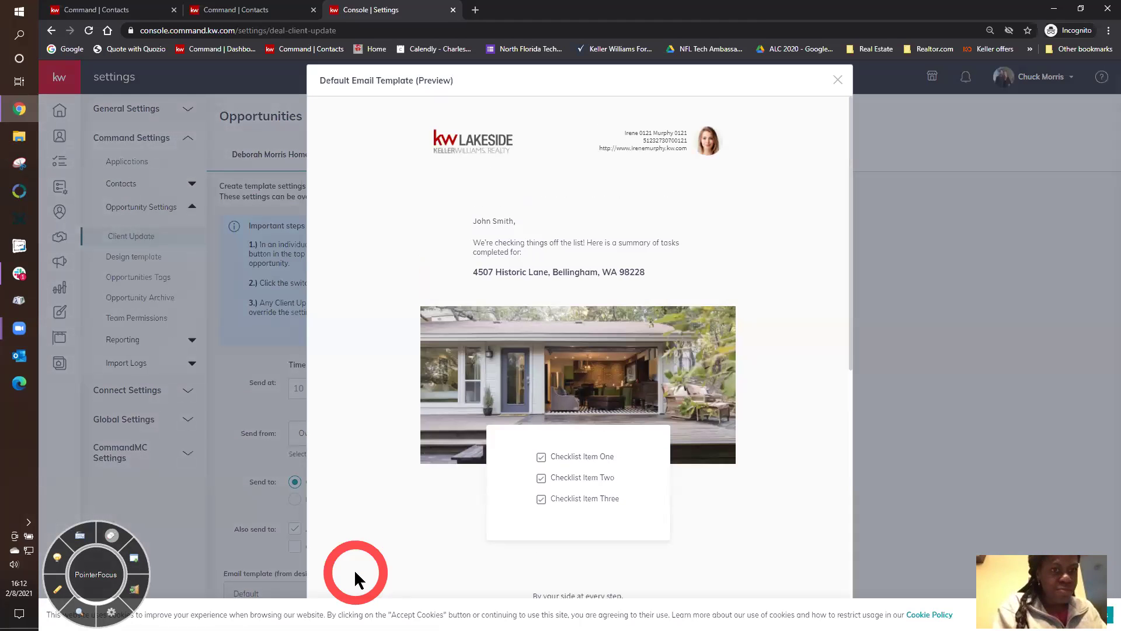
pyautogui.scroll(-3, 373, 521)
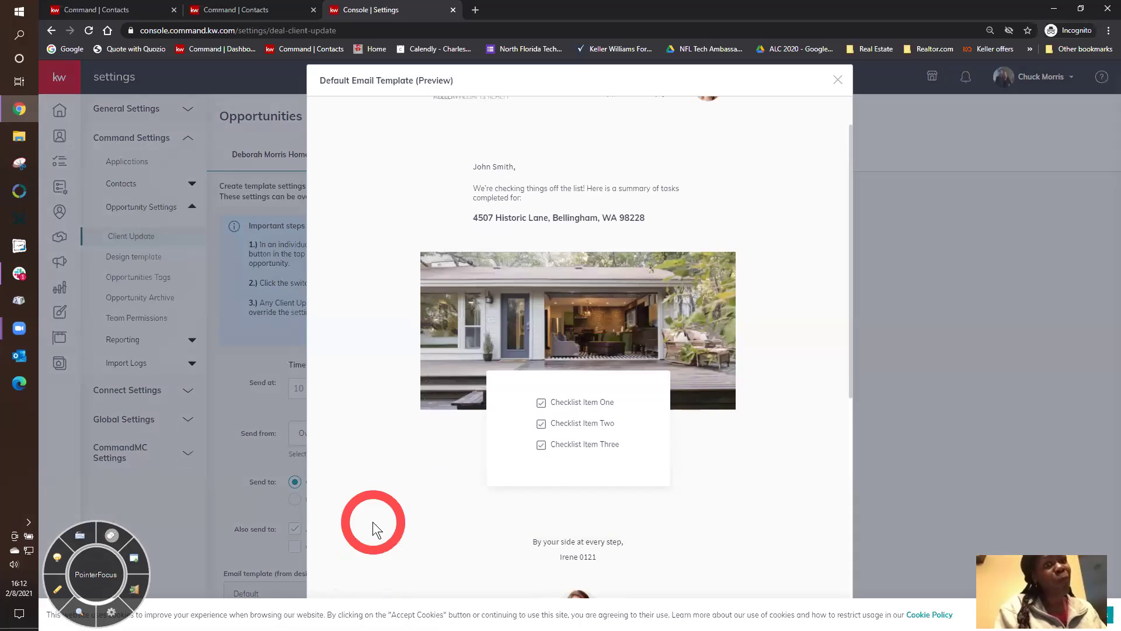
pyautogui.scroll(-5, 372, 521)
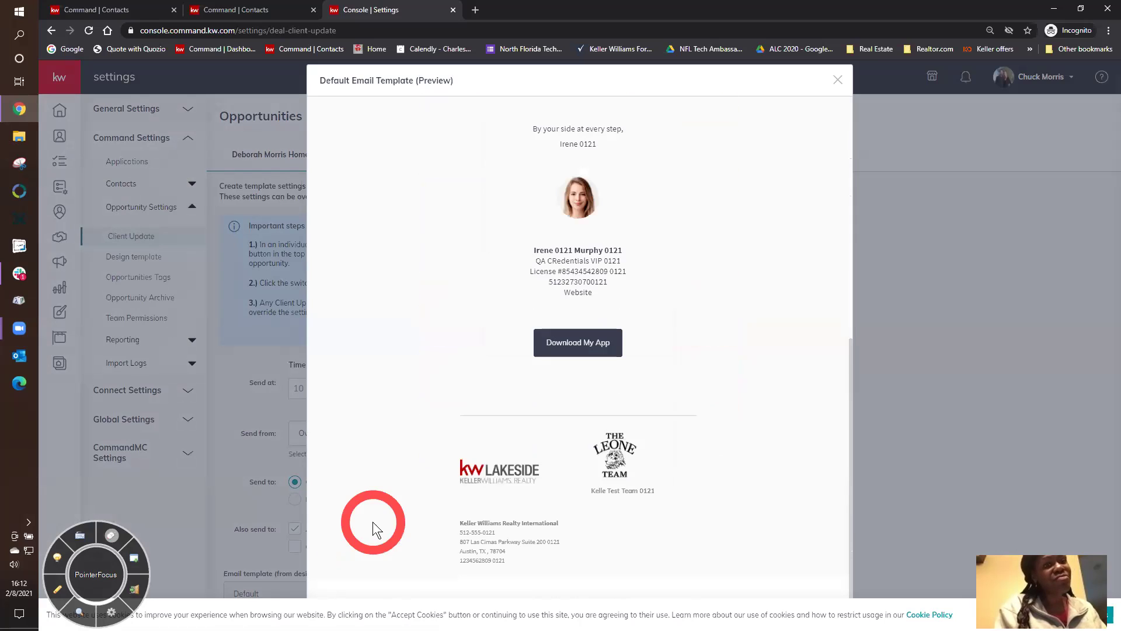
pyautogui.scroll(-1, 372, 529)
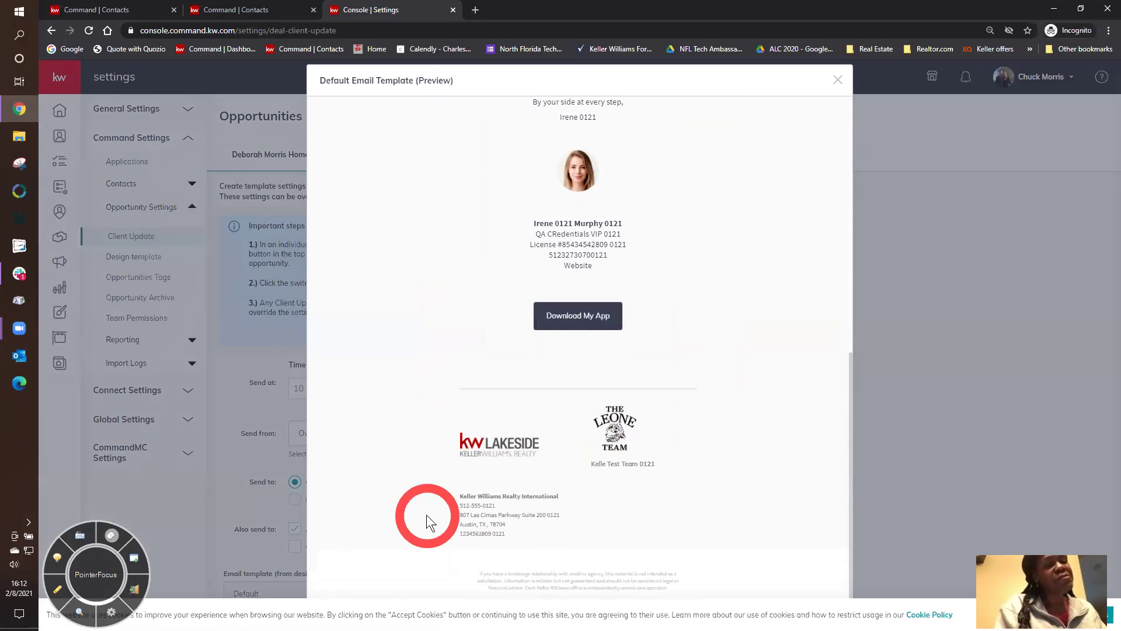
pyautogui.scroll(5, 427, 513)
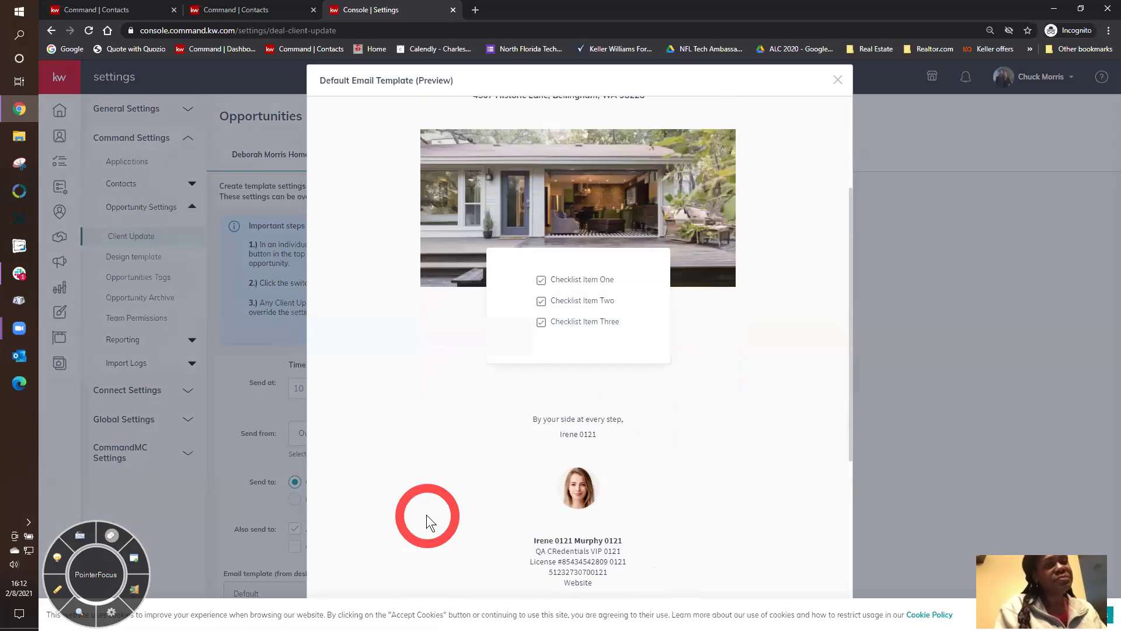
pyautogui.scroll(3, 426, 514)
pyautogui.scroll(1, 426, 513)
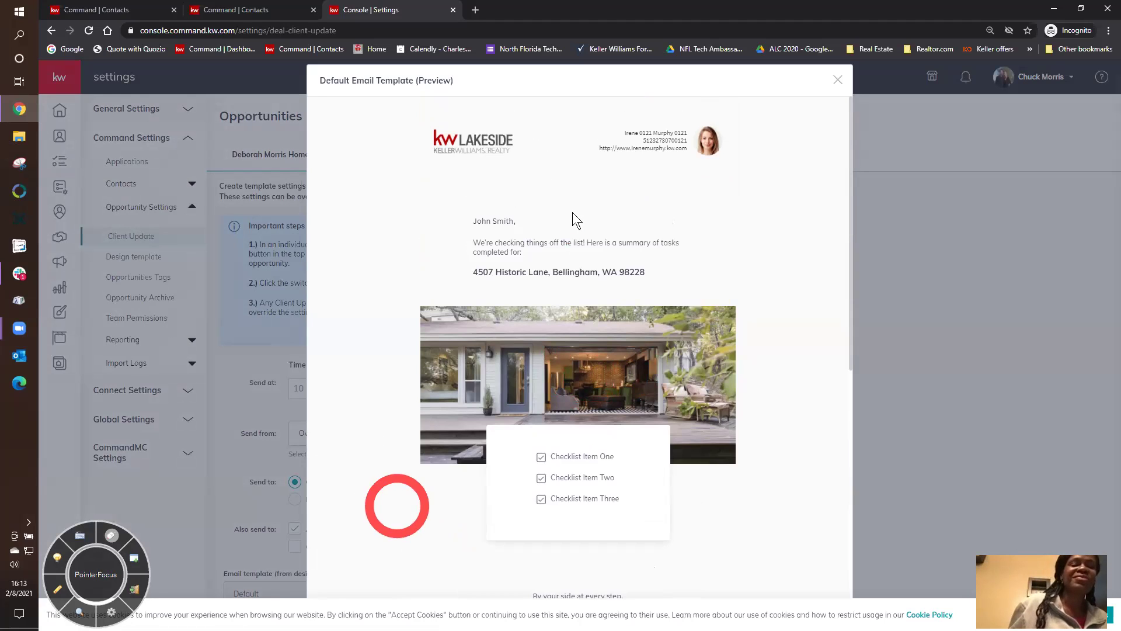
pyautogui.click(837, 80)
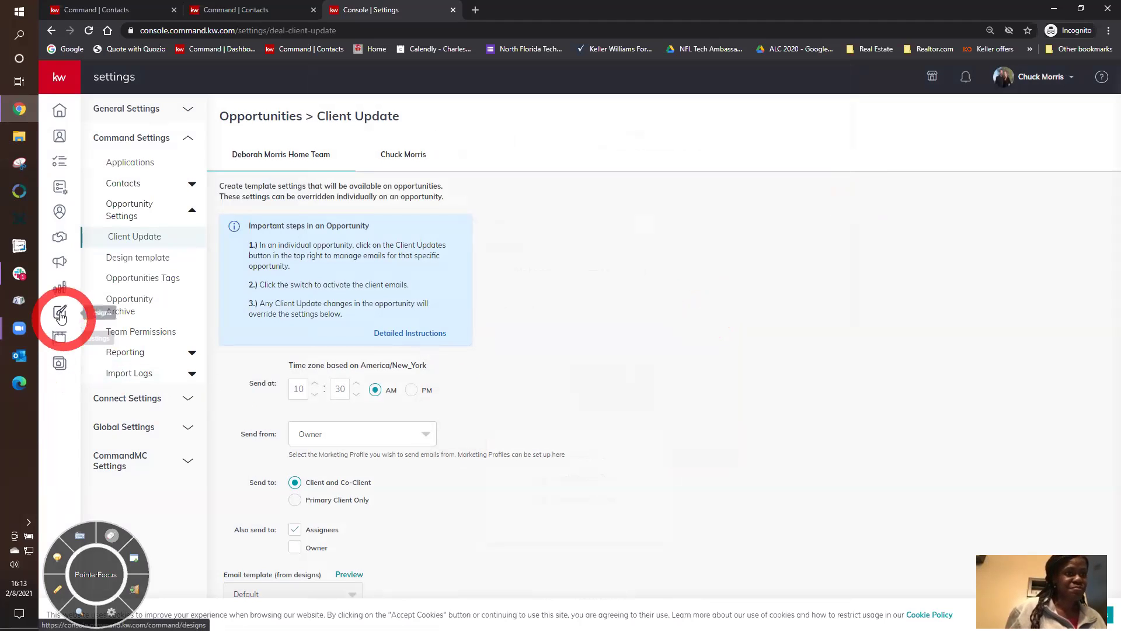
# - Open the Seller's Guide in Guide Builder and scroll its steps from Our Belief System to Close
pyautogui.click(61, 362)
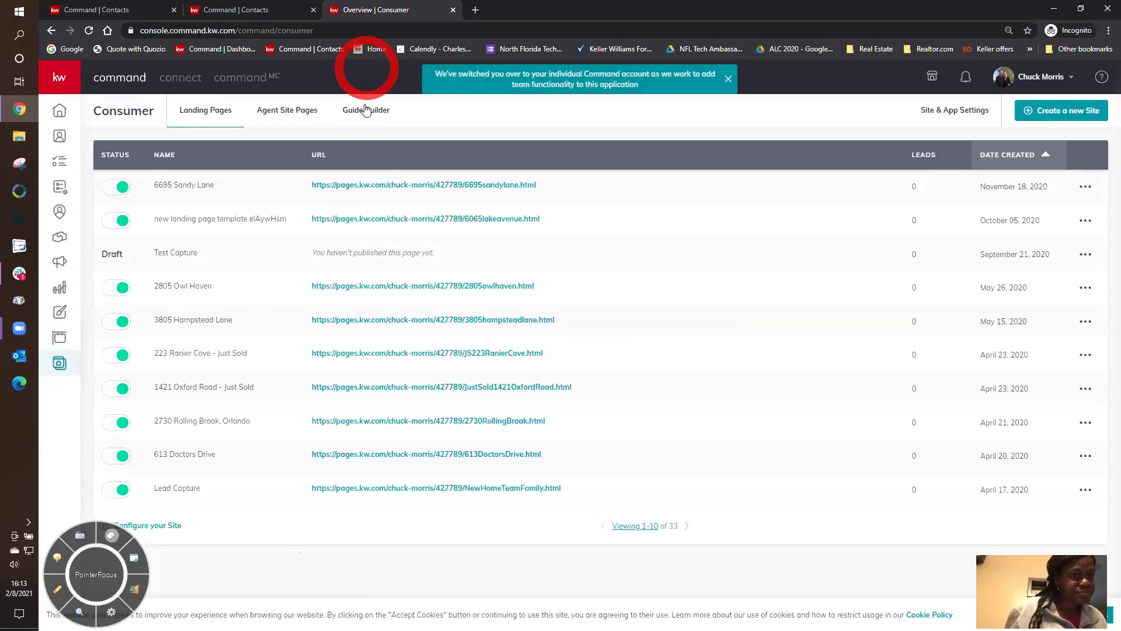
pyautogui.click(365, 110)
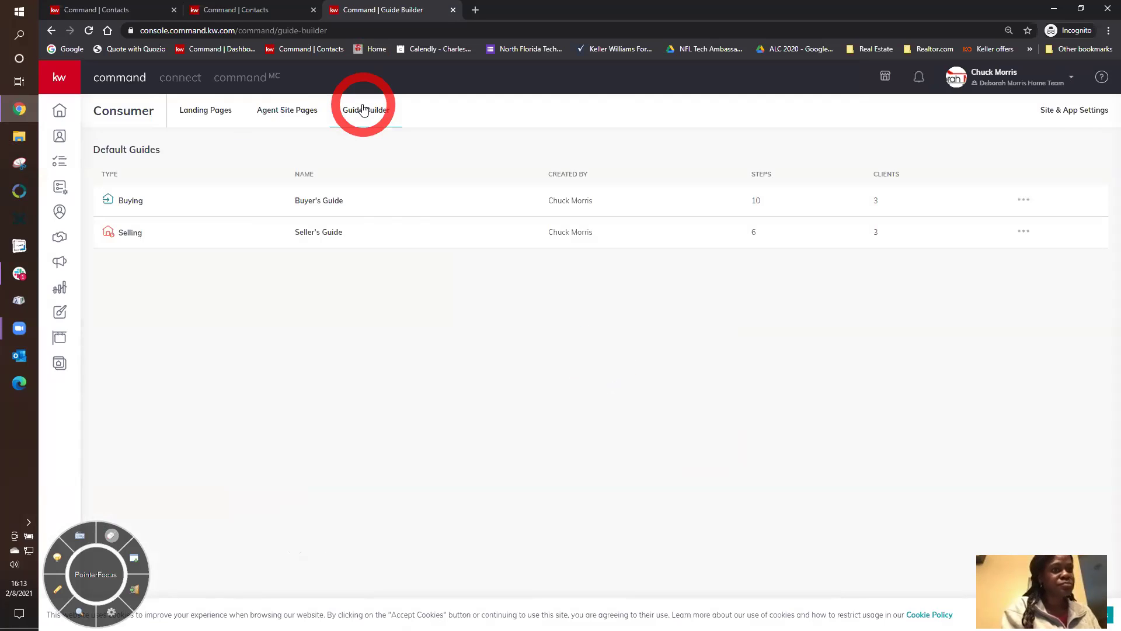
pyautogui.click(319, 232)
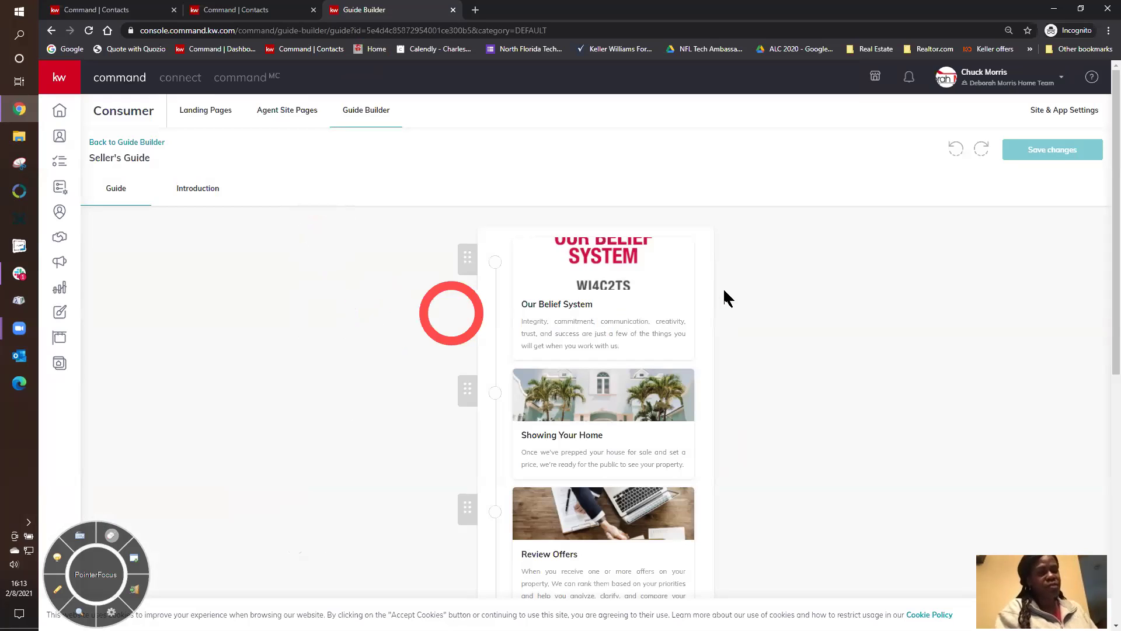
pyautogui.scroll(-1, 730, 379)
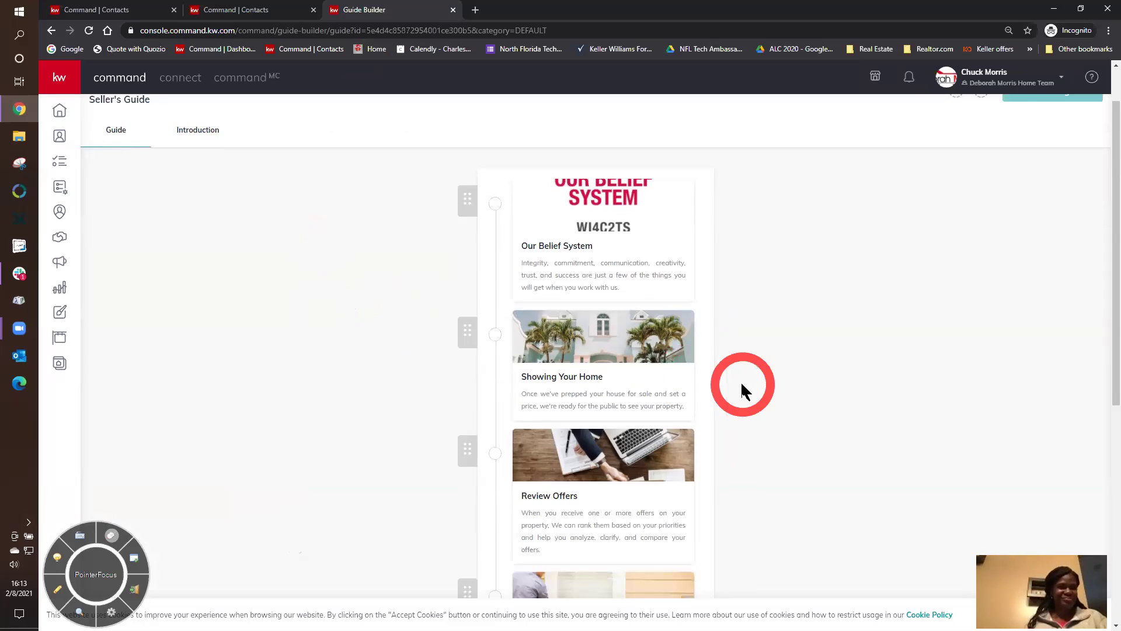
pyautogui.scroll(-2, 759, 456)
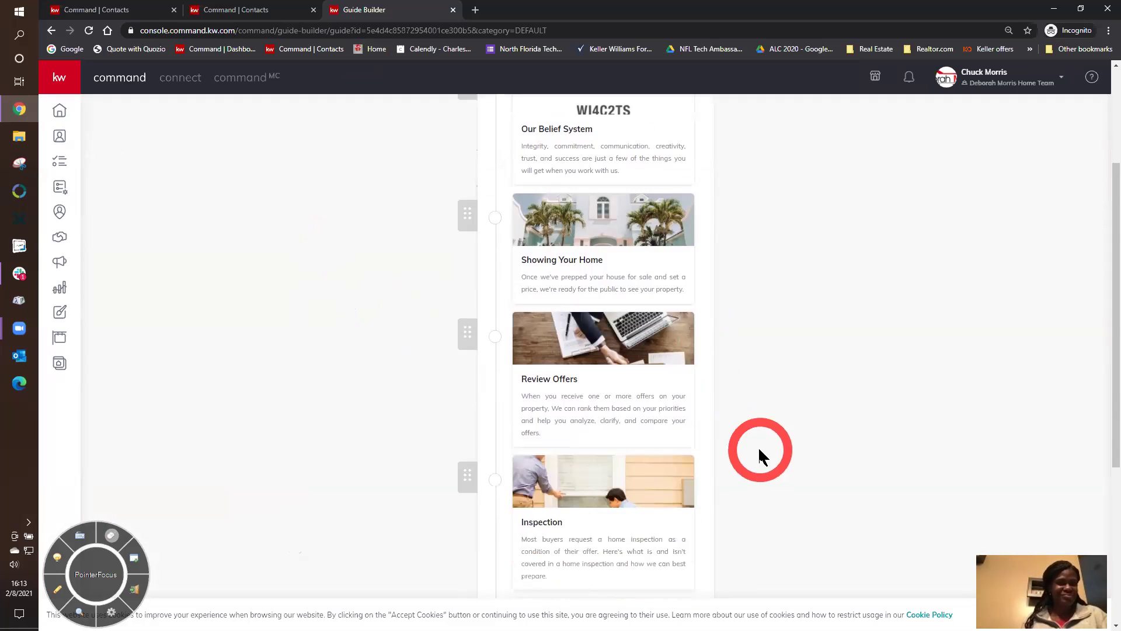
pyautogui.scroll(-1, 758, 453)
pyautogui.scroll(-1, 691, 474)
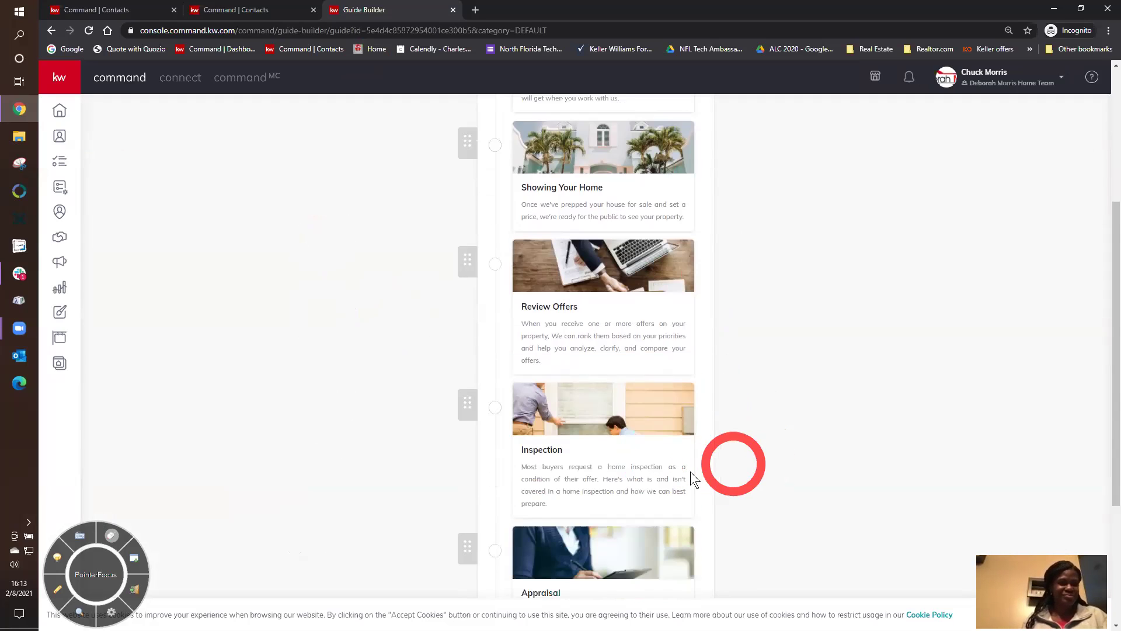
pyautogui.scroll(-2, 690, 471)
pyautogui.scroll(-2, 695, 468)
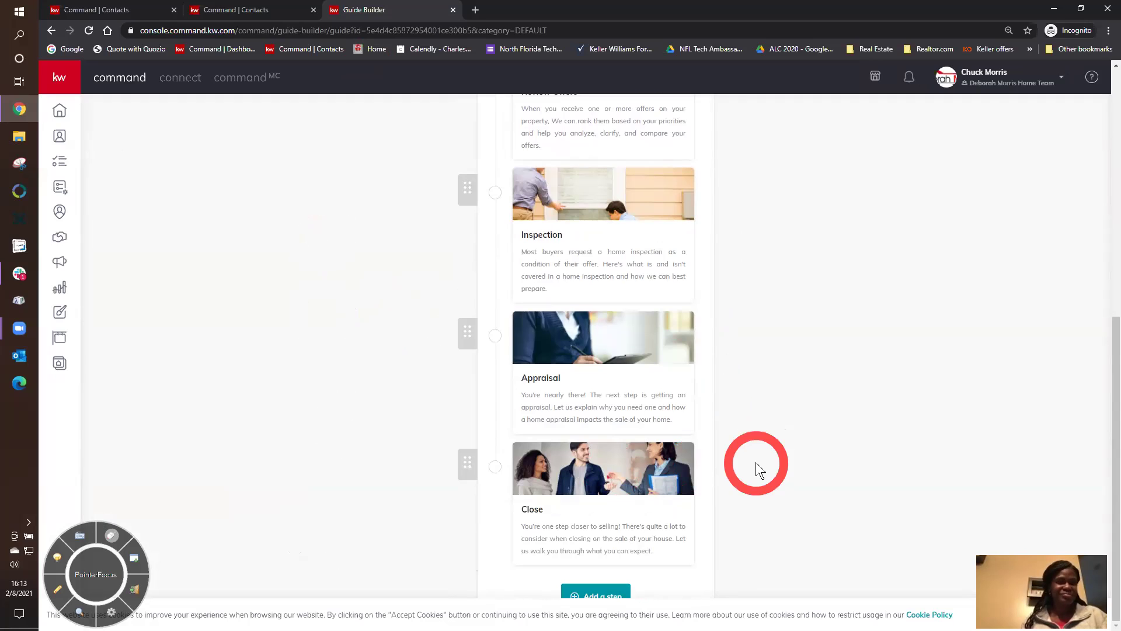
pyautogui.scroll(10, 755, 461)
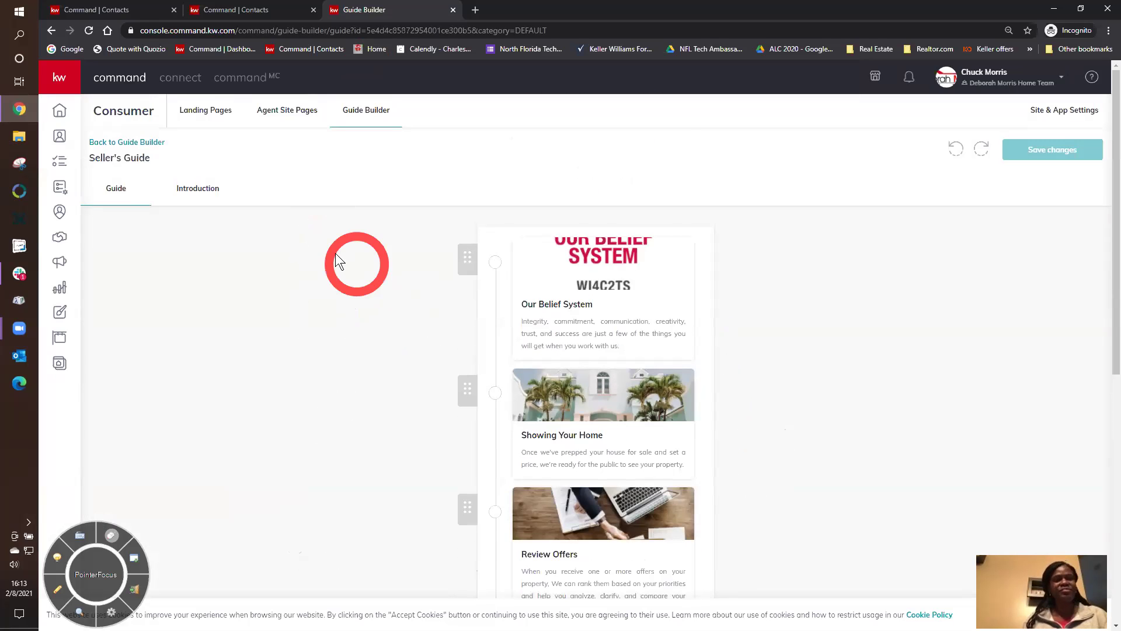
# - Open the Buyer's Guide and scroll its steps from Get Pre-Approved through Home Warranty to Close
pyautogui.click(159, 141)
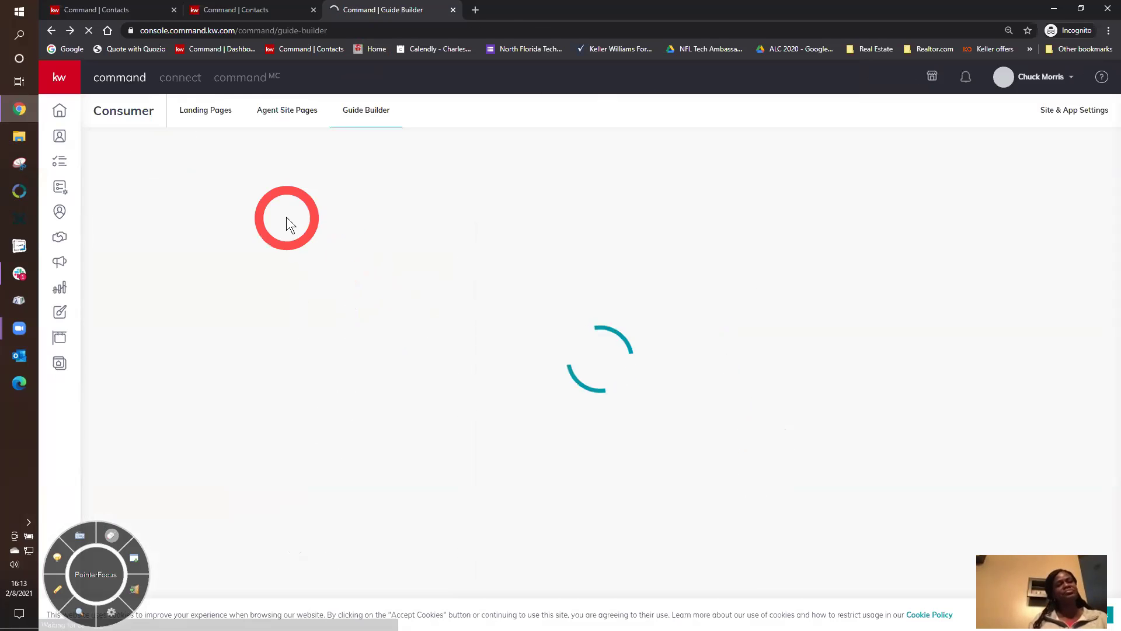
pyautogui.click(316, 205)
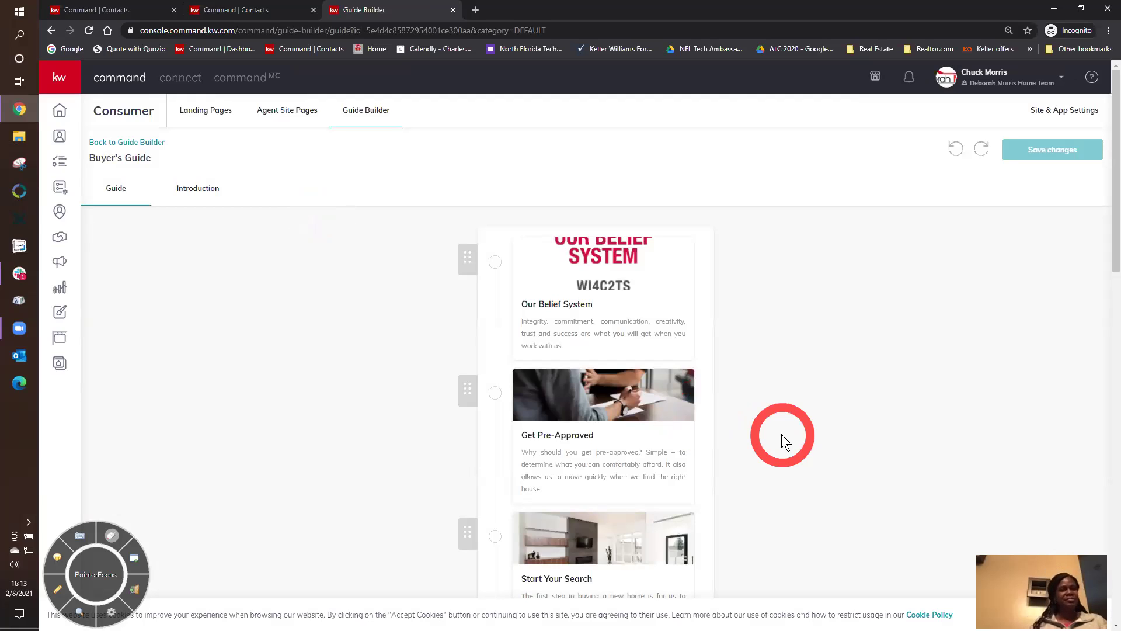
pyautogui.scroll(-1, 781, 441)
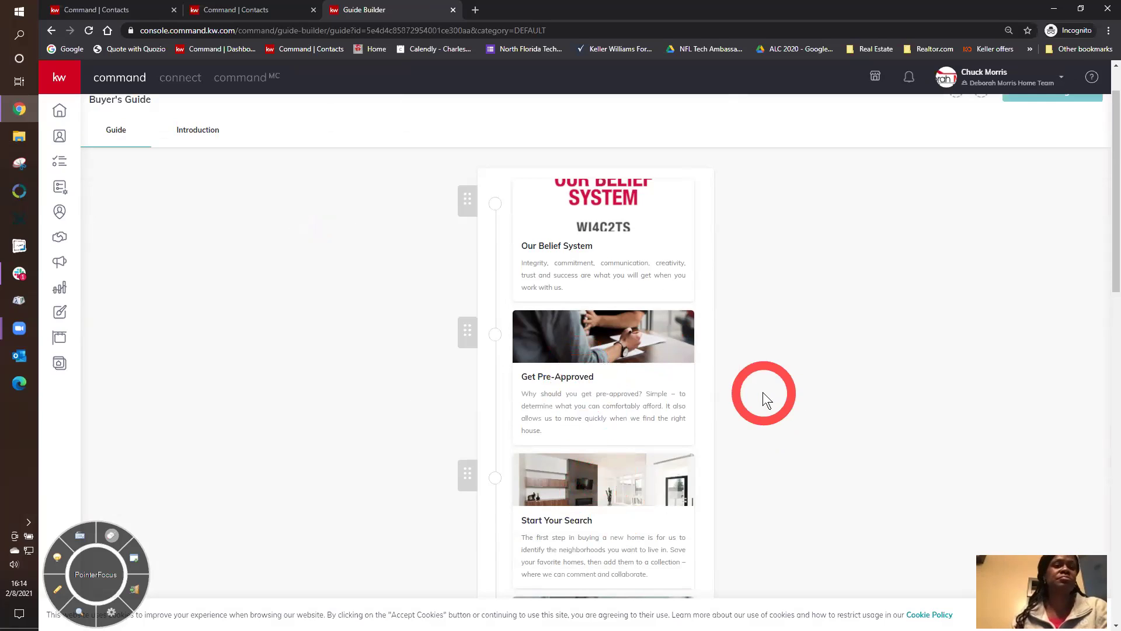
pyautogui.scroll(-1, 762, 391)
pyautogui.scroll(-3, 763, 391)
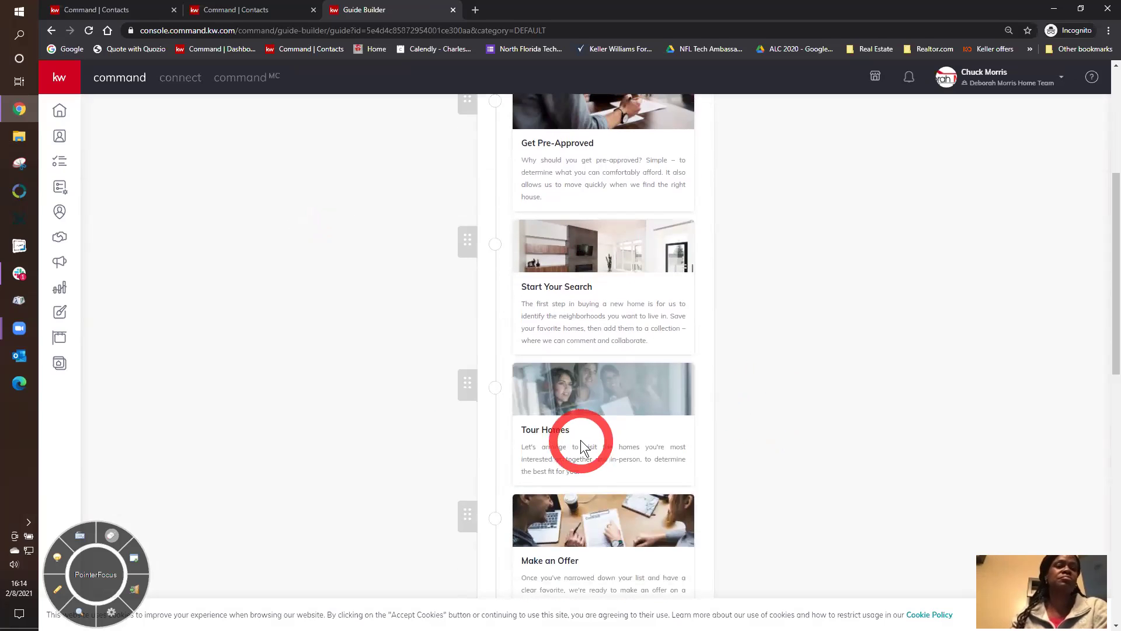
pyautogui.scroll(-2, 801, 435)
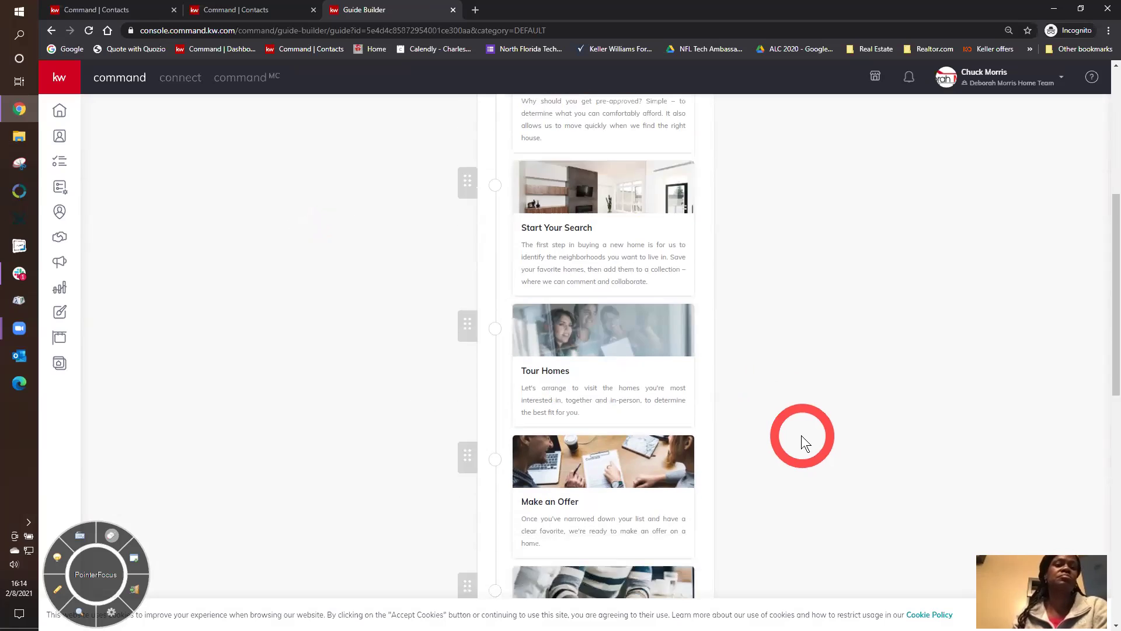
pyautogui.scroll(-3, 801, 436)
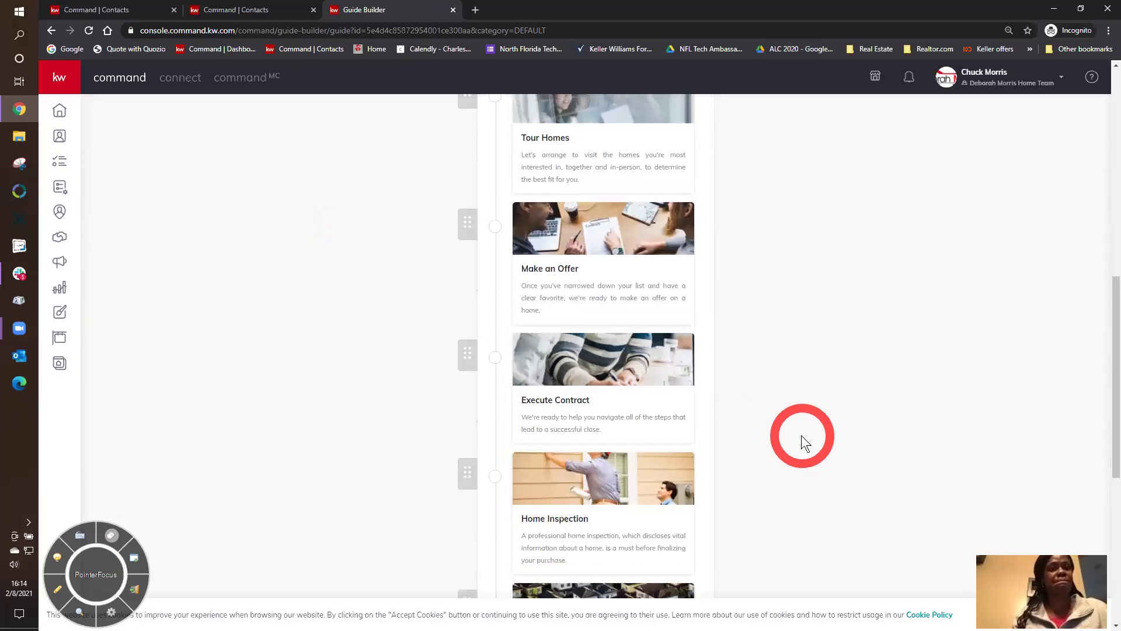
pyautogui.scroll(-2, 801, 436)
pyautogui.scroll(-3, 801, 436)
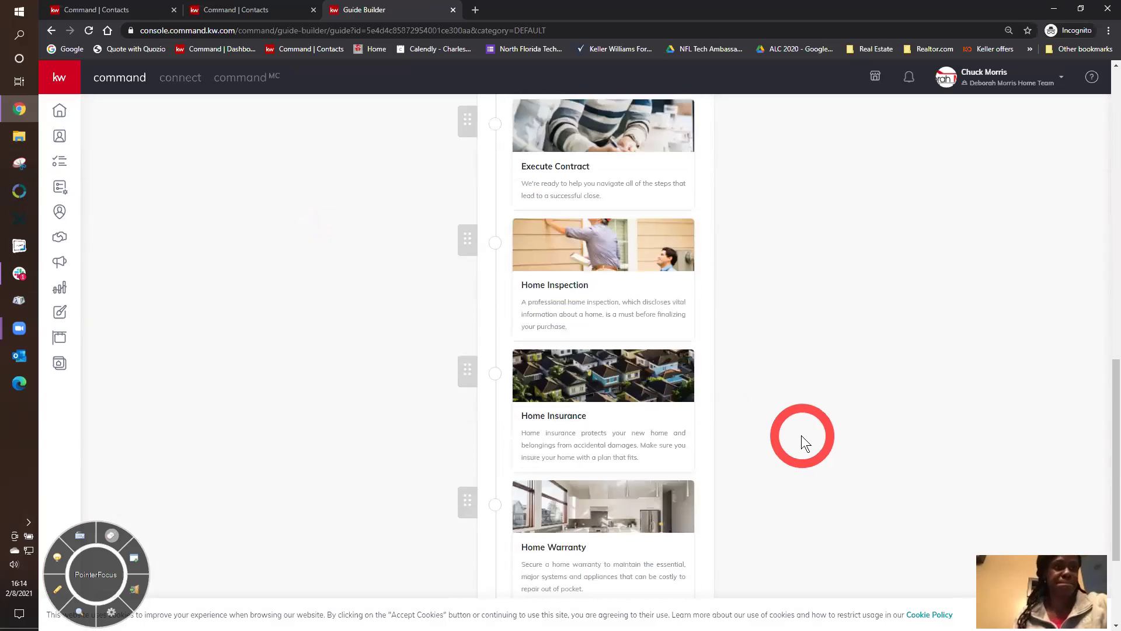
pyautogui.scroll(-1, 801, 436)
pyautogui.scroll(-1, 801, 435)
pyautogui.scroll(-1, 801, 435)
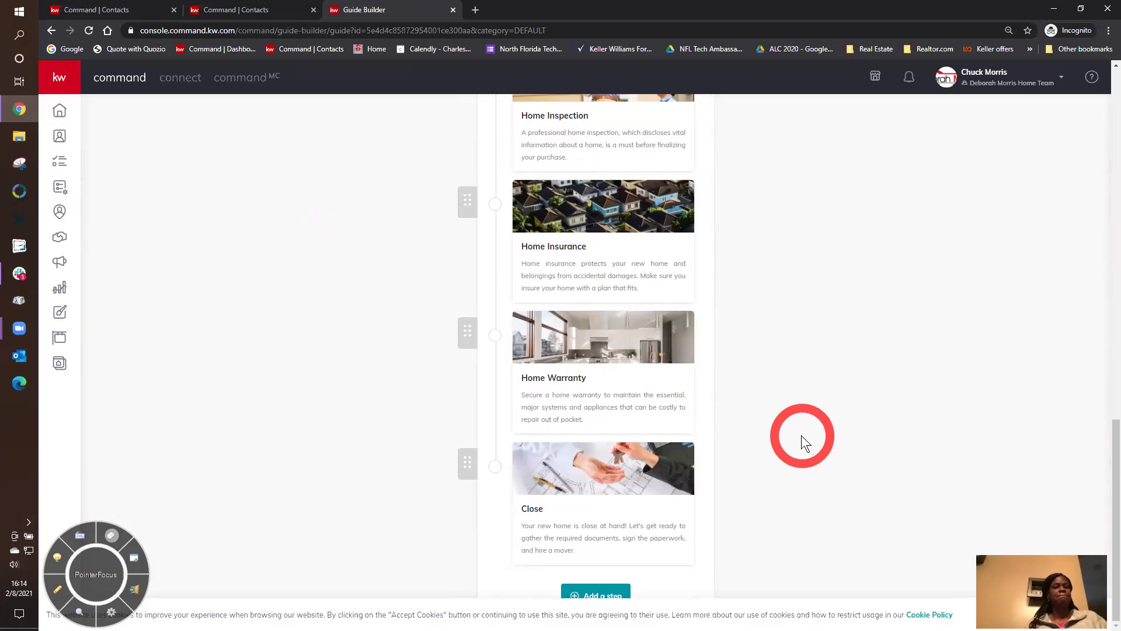
pyautogui.scroll(17, 801, 435)
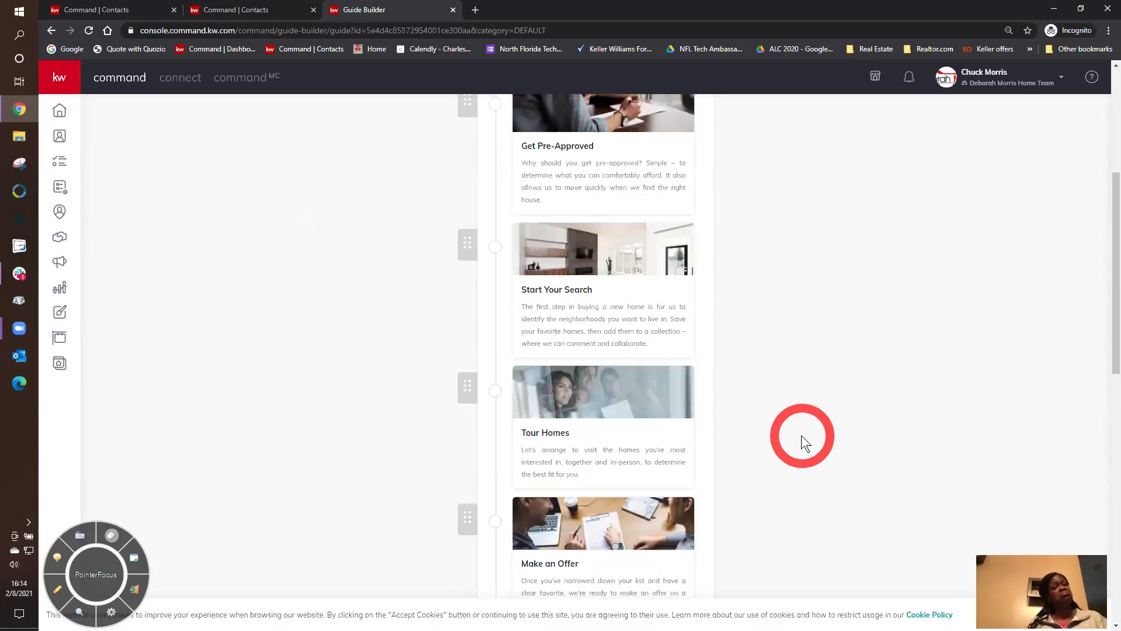